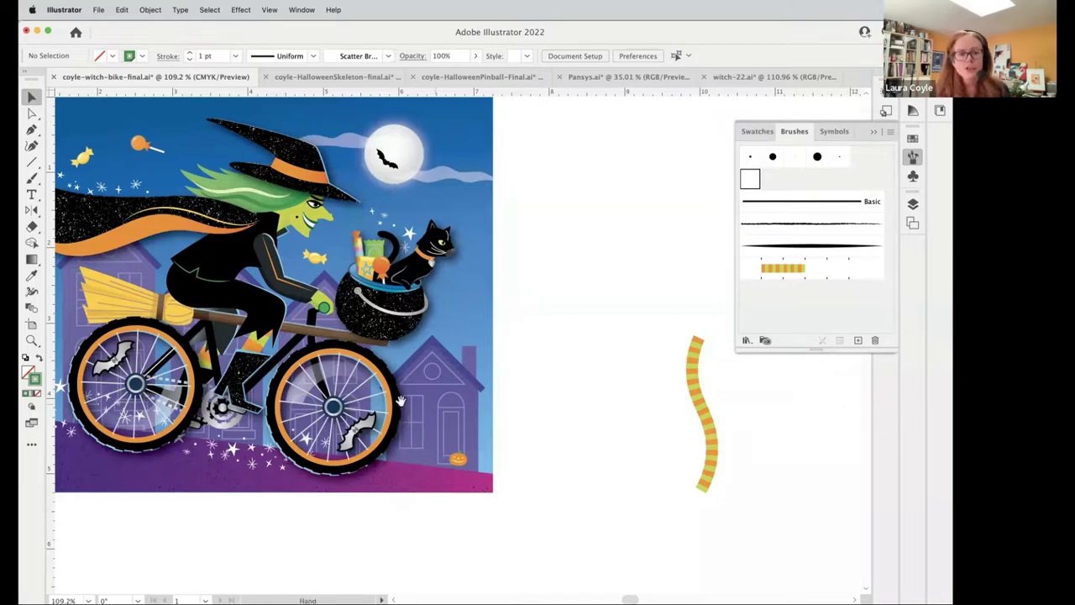
- Switch from the witch artwork to the coyle-HalloweenSkeleton-final.ai document and enlarge the Brushes panel to show more of its brushes
{"action": "left_click_drag", "start_coordinate": [401, 401], "coordinate": [566, 448]}
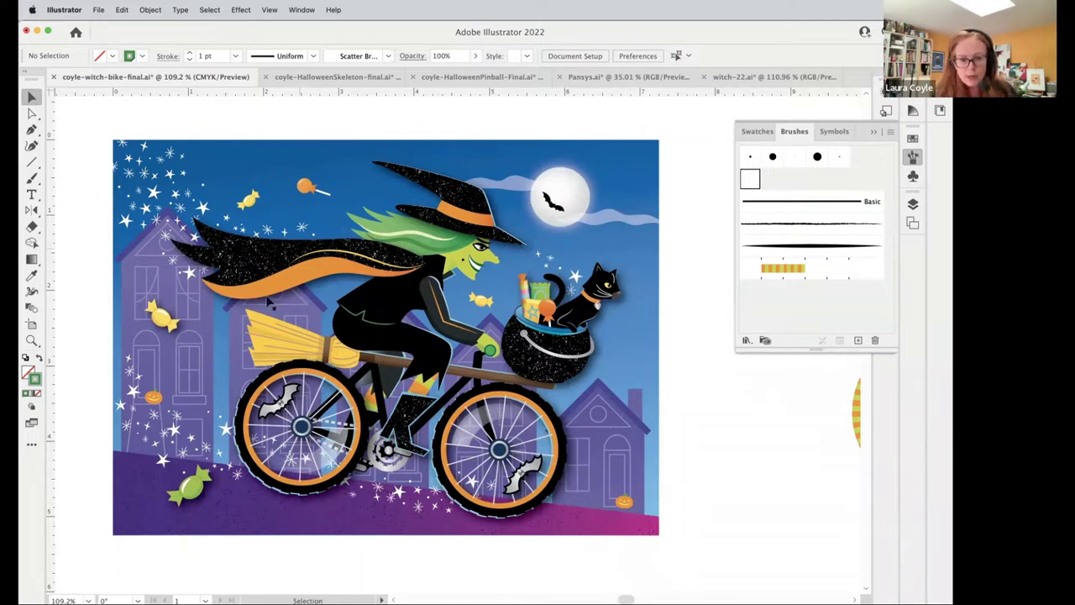
{"action": "left_click", "coordinate": [327, 78]}
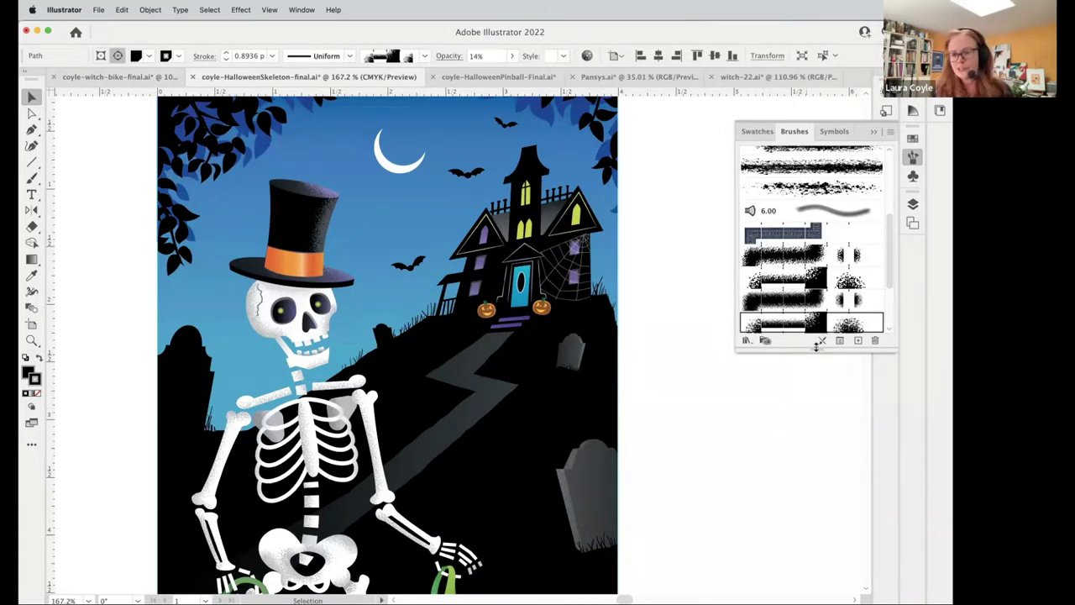
{"action": "left_click_drag", "start_coordinate": [817, 351], "coordinate": [826, 561]}
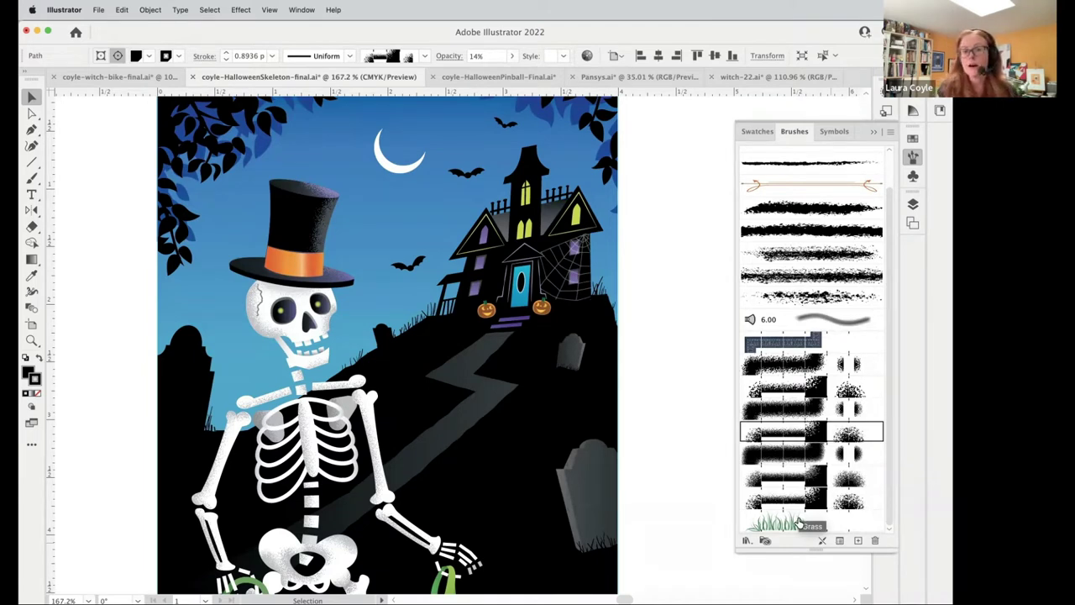
- Examine the stippled brush shading on the skeleton's bones, skull and top hat up close
{"action": "key", "text": "z"}
{"action": "left_click_drag", "start_coordinate": [687, 370], "coordinate": [696, 394]}
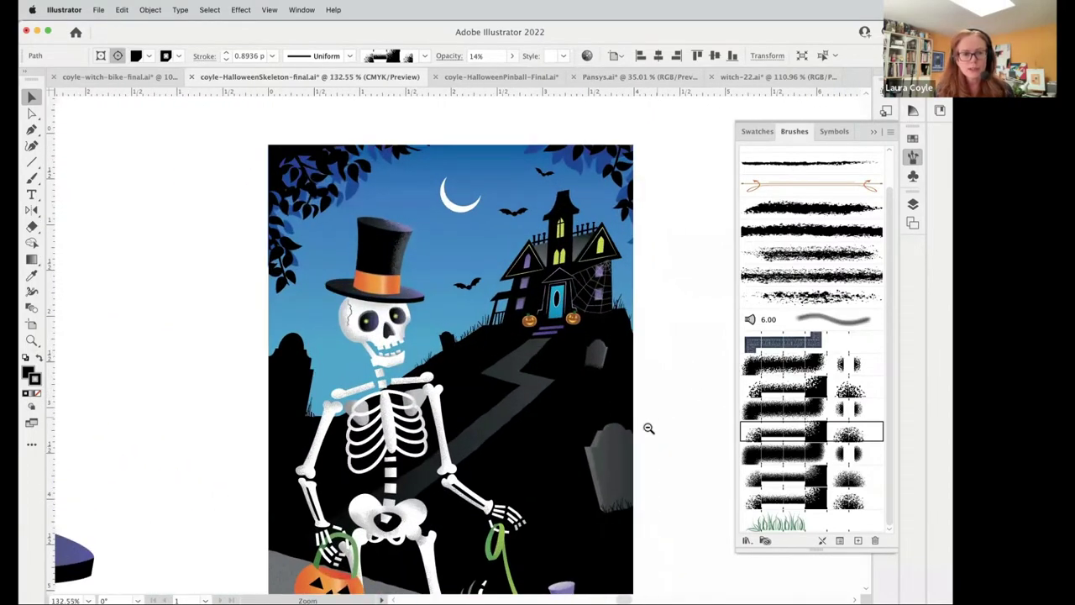
{"action": "left_click_drag", "start_coordinate": [648, 428], "coordinate": [503, 319]}
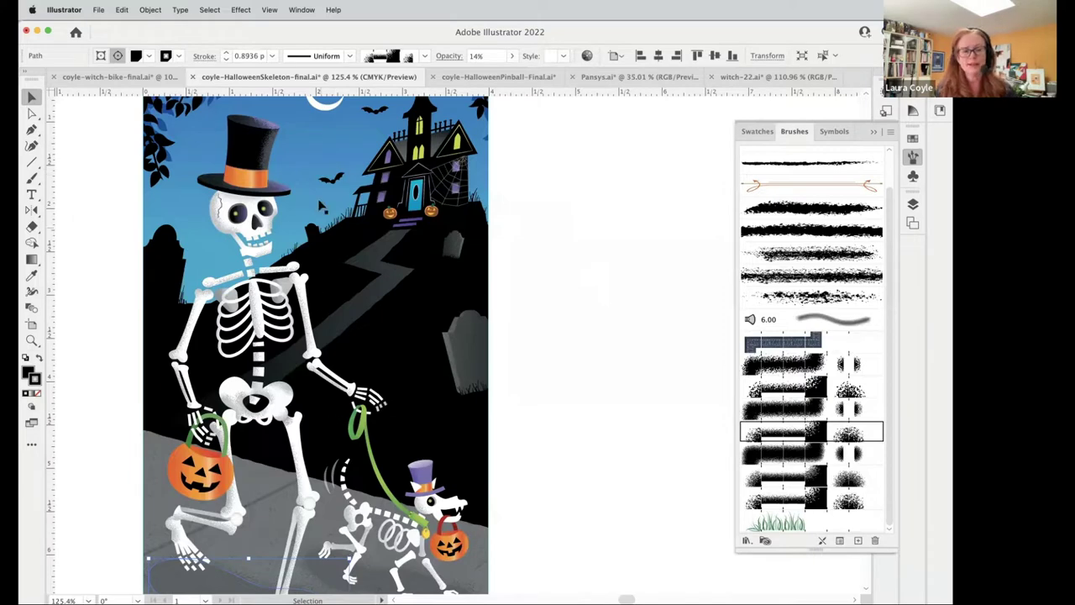
{"action": "key", "text": "z"}
{"action": "left_click_drag", "start_coordinate": [249, 305], "coordinate": [428, 264]}
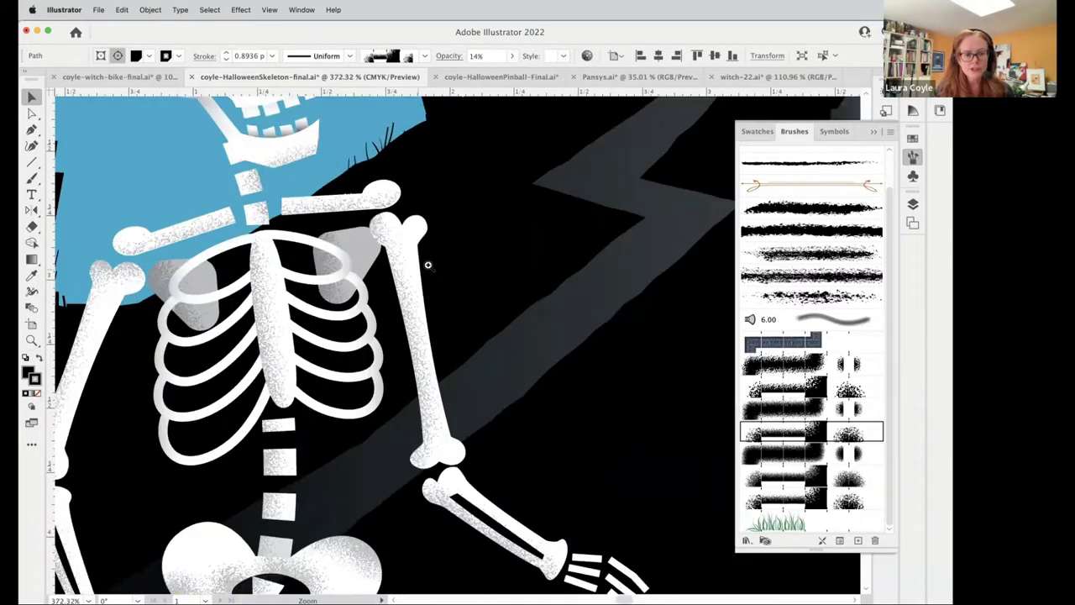
{"action": "key", "text": "space"}
{"action": "left_click_drag", "start_coordinate": [319, 176], "coordinate": [386, 578]}
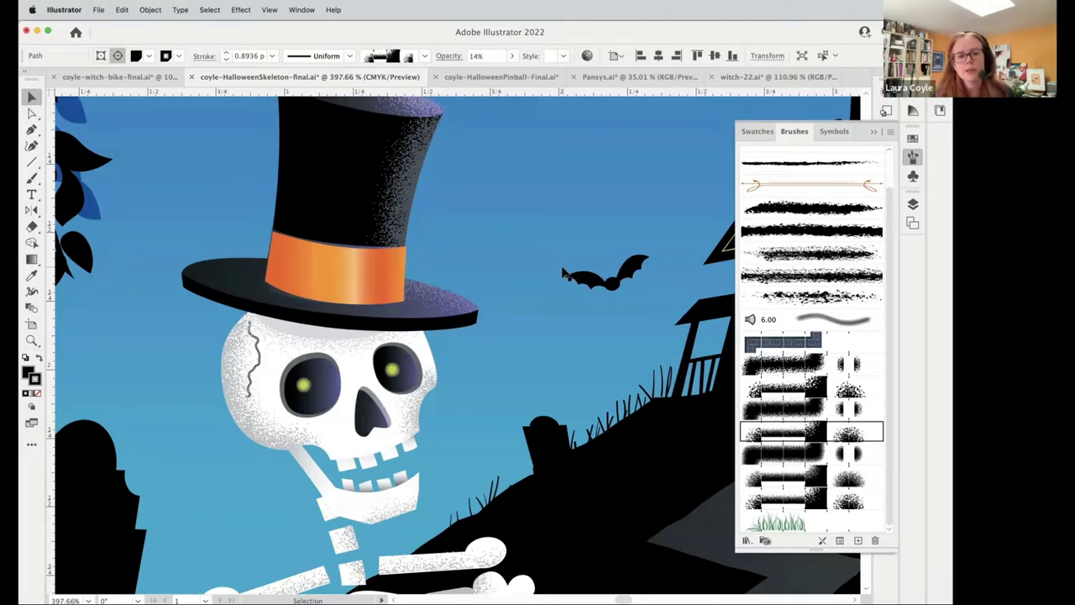
{"action": "scroll", "coordinate": [499, 250], "scroll_direction": "up", "scroll_amount": 3}
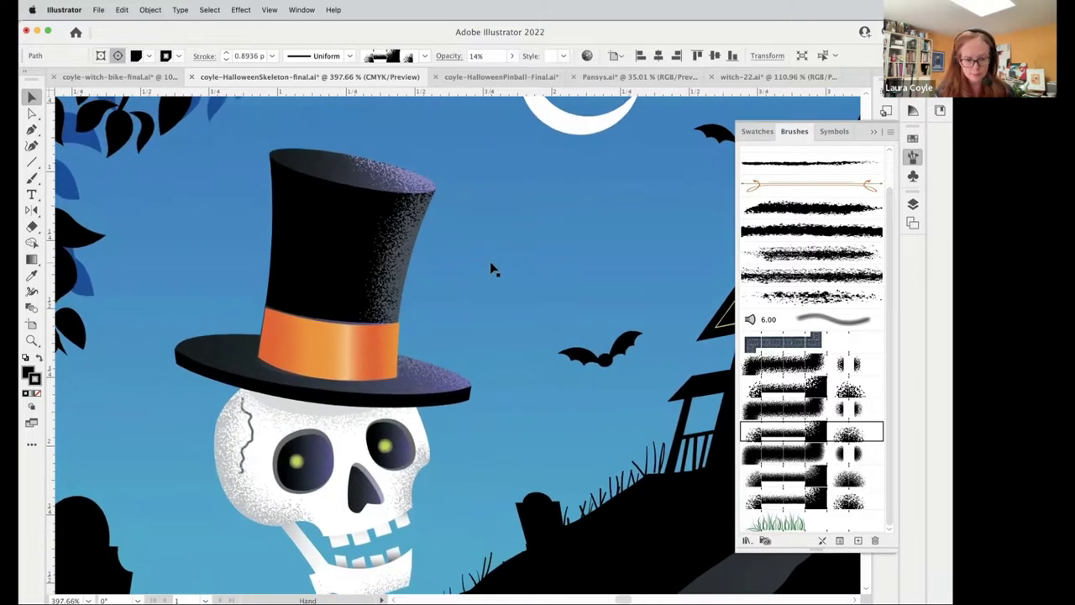
- Move the purple stippled stroke from the hat crown's right edge to its middle and back to the right edge
{"action": "key", "text": "a"}
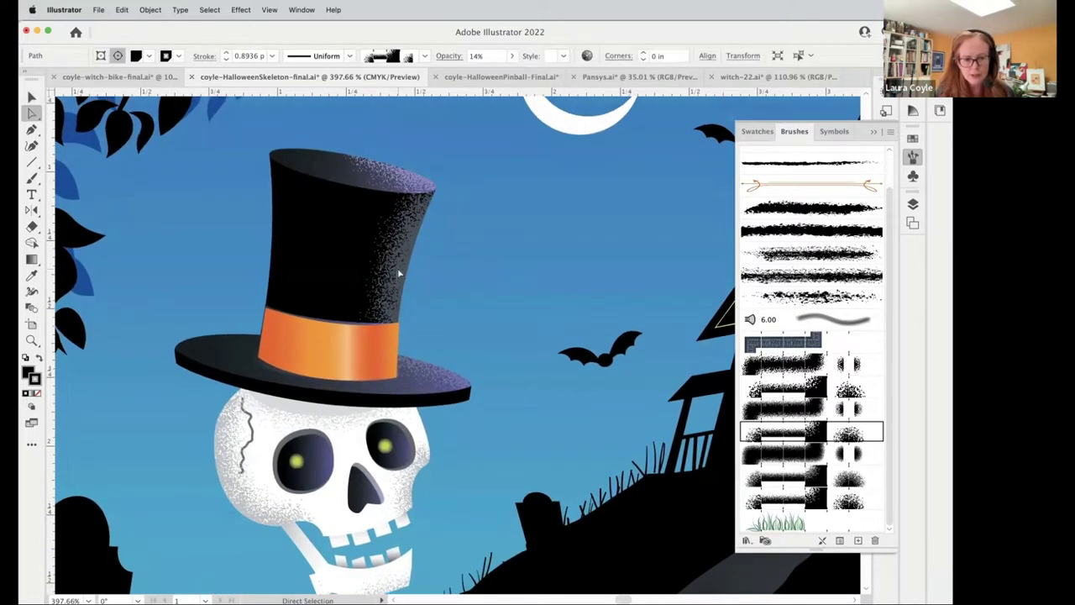
{"action": "left_click", "coordinate": [399, 273]}
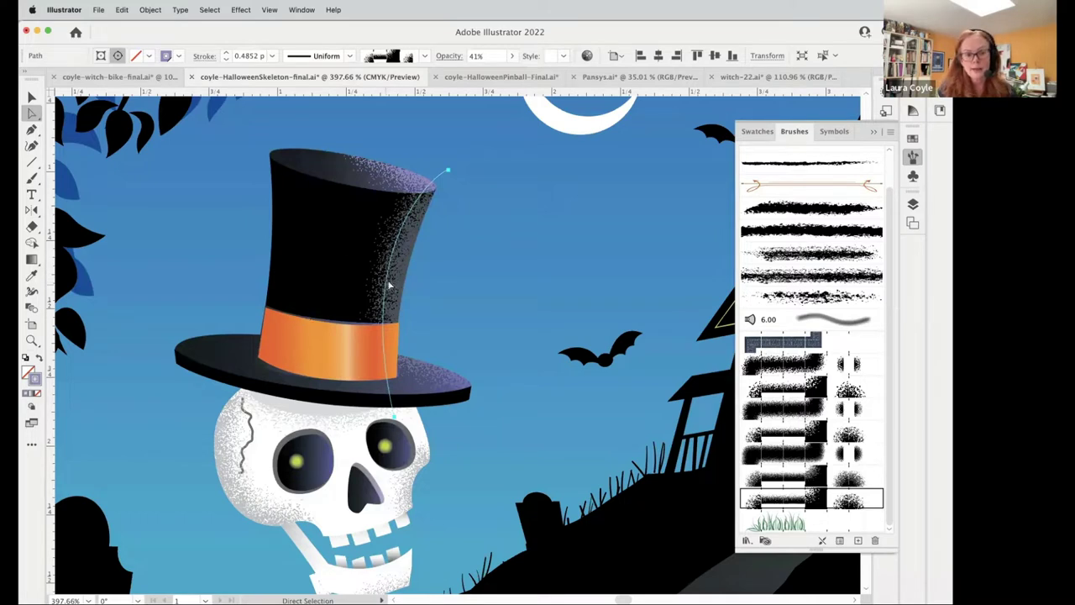
{"action": "left_click_drag", "start_coordinate": [389, 286], "coordinate": [301, 318]}
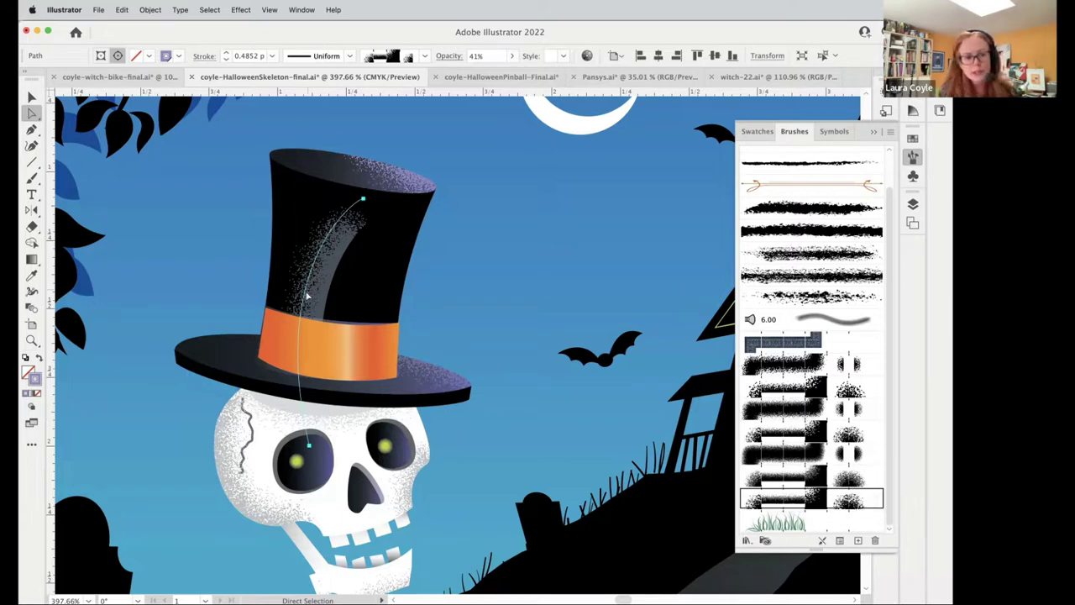
{"action": "left_click_drag", "start_coordinate": [307, 296], "coordinate": [402, 255]}
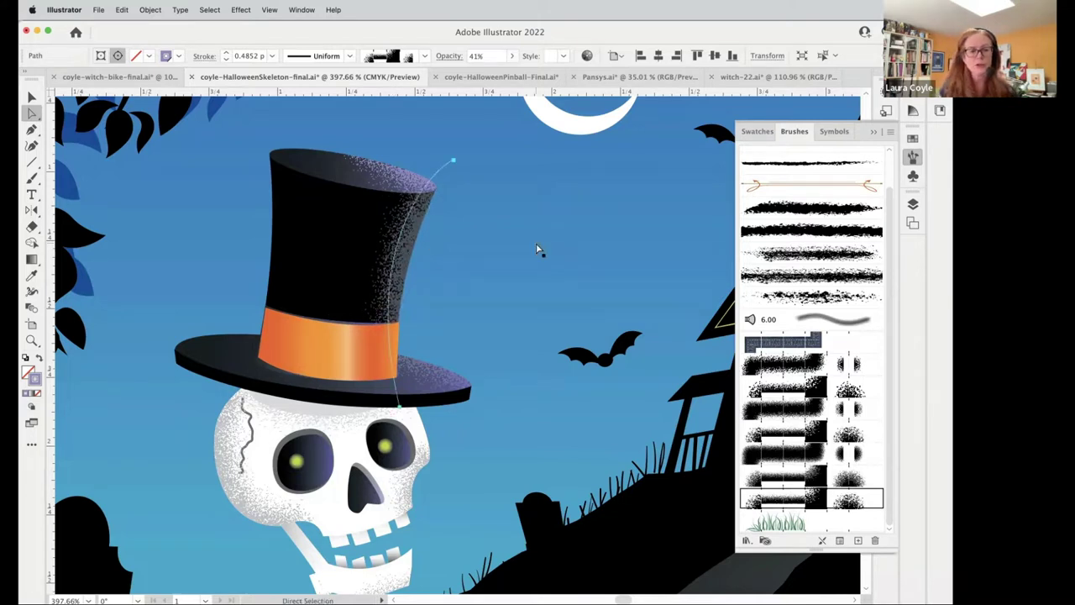
- Select the stippled shading strokes on the hat's top and the skull to examine their paths
{"action": "mouse_move", "coordinate": [401, 183]}
{"action": "left_mouse_down"}
{"action": "mouse_move", "coordinate": [379, 200]}
{"action": "mouse_move", "coordinate": [382, 227]}
{"action": "mouse_move", "coordinate": [432, 185]}
{"action": "mouse_move", "coordinate": [416, 186]}
{"action": "left_mouse_up"}
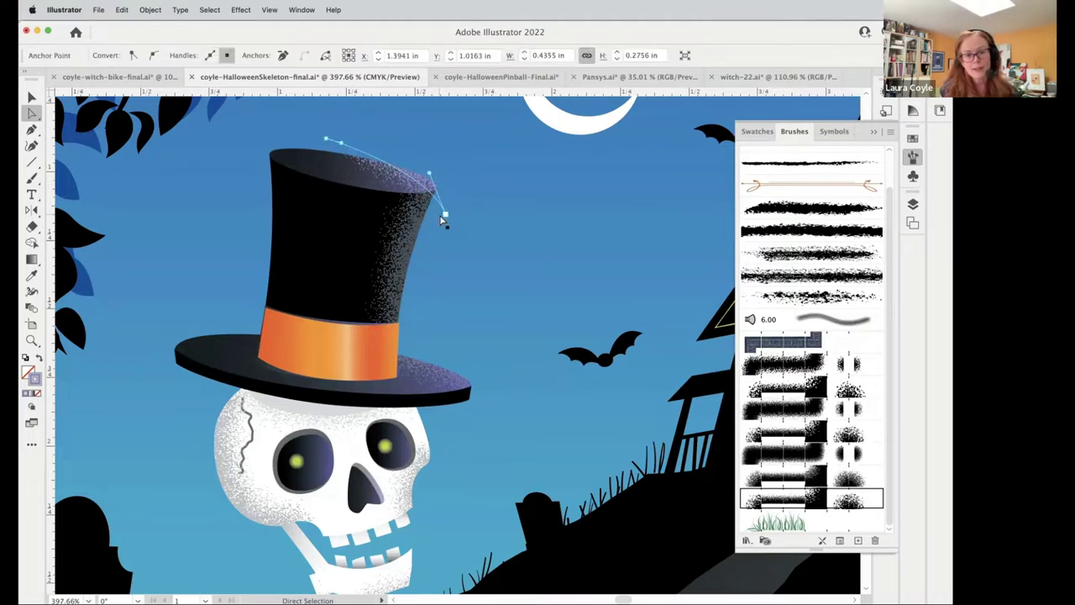
{"action": "left_click", "coordinate": [241, 498]}
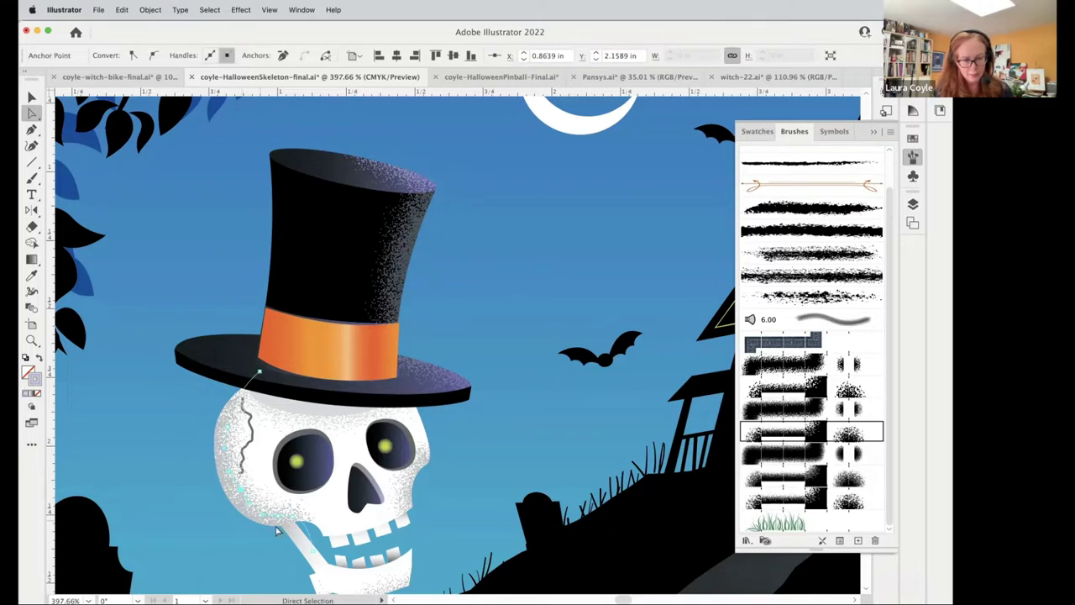
{"action": "scroll", "coordinate": [454, 302], "scroll_direction": "down", "scroll_amount": 5}
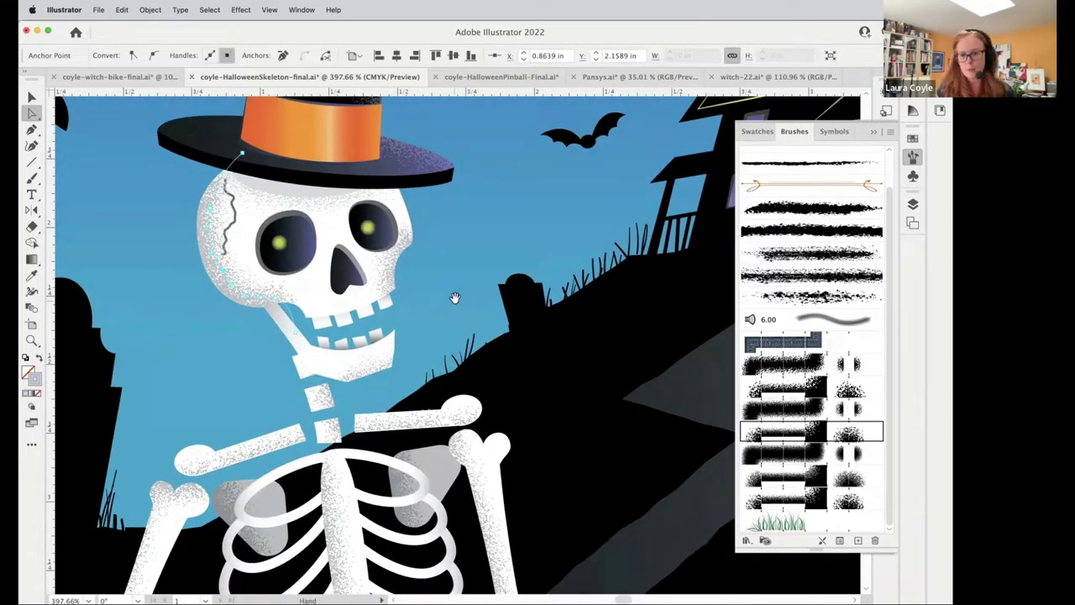
{"action": "scroll", "coordinate": [485, 336], "scroll_direction": "down", "scroll_amount": 5}
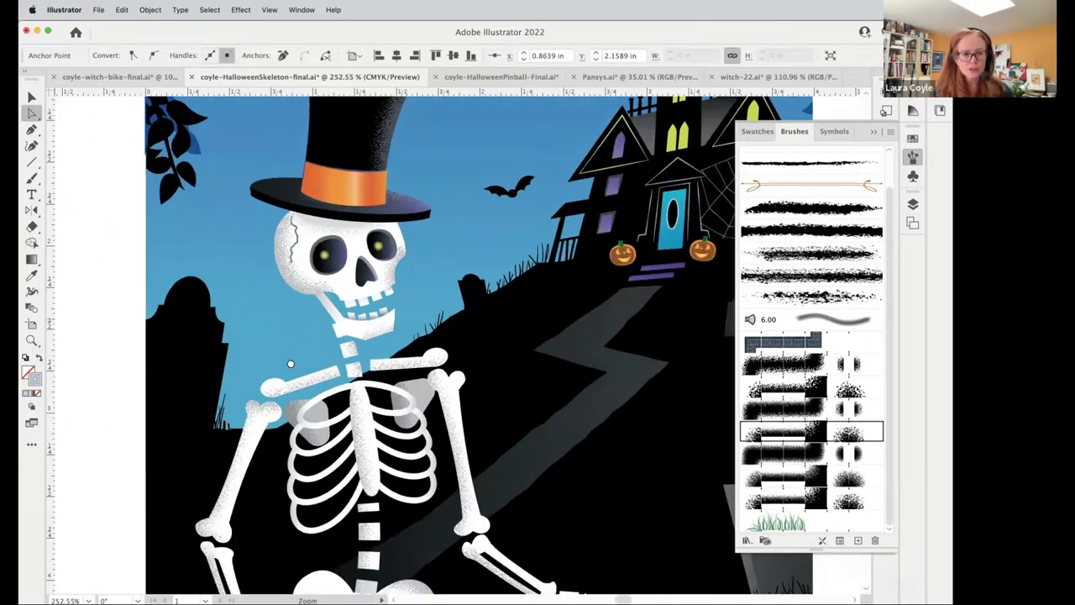
- Duplicate the black crown shape of the plain top hat beside the artboard
{"action": "scroll", "coordinate": [397, 372], "scroll_direction": "left", "scroll_amount": 10}
{"action": "scroll", "coordinate": [397, 373], "scroll_direction": "left", "scroll_amount": 5}
{"action": "scroll", "coordinate": [560, 341], "scroll_direction": "down", "scroll_amount": 3}
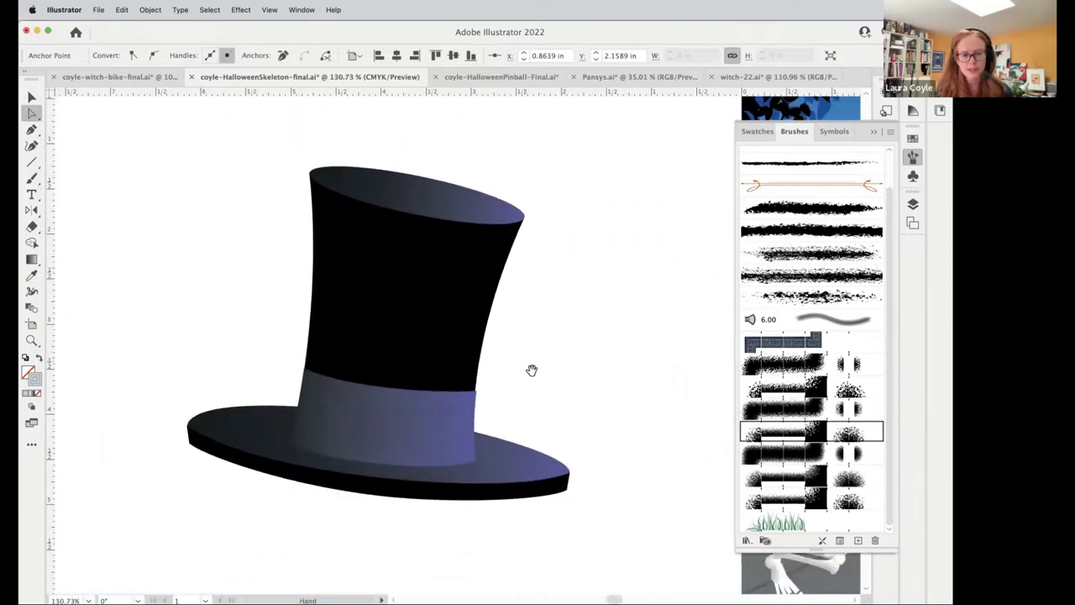
{"action": "scroll", "coordinate": [510, 369], "scroll_direction": "left", "scroll_amount": 3}
{"action": "key", "text": "v"}
{"action": "key", "text": "super+shift+a"}
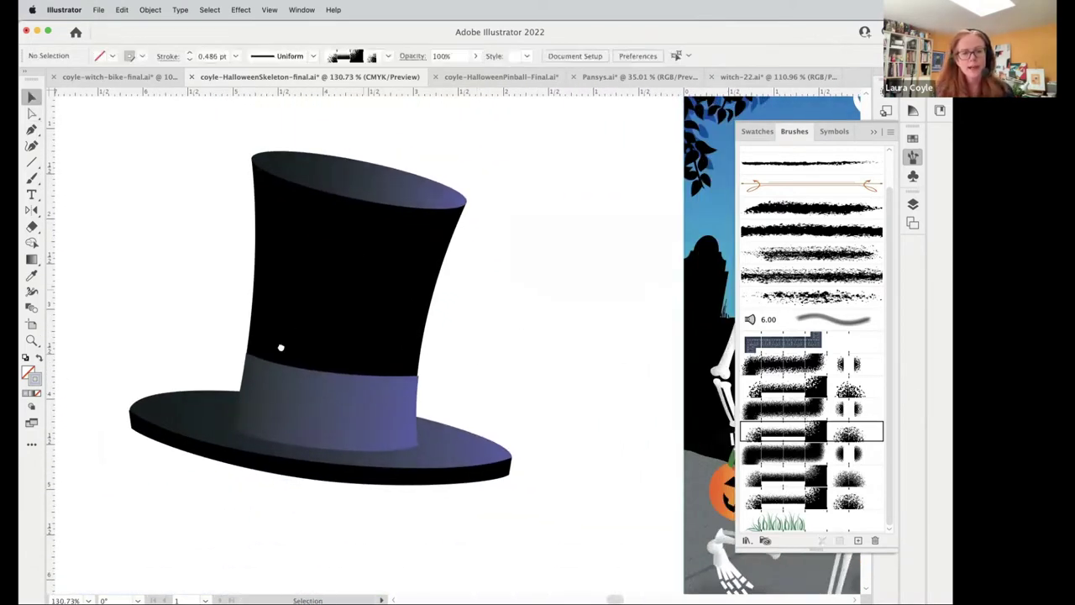
{"action": "scroll", "coordinate": [504, 328], "scroll_direction": "down", "scroll_amount": 2}
{"action": "scroll", "coordinate": [538, 345], "scroll_direction": "left", "scroll_amount": 3}
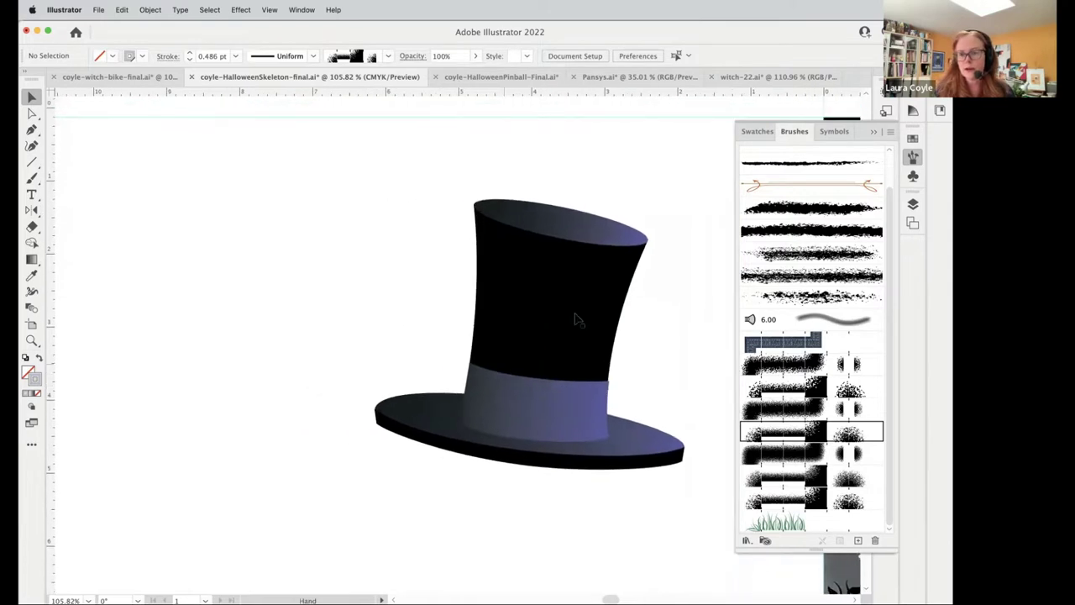
{"action": "left_click", "coordinate": [576, 319]}
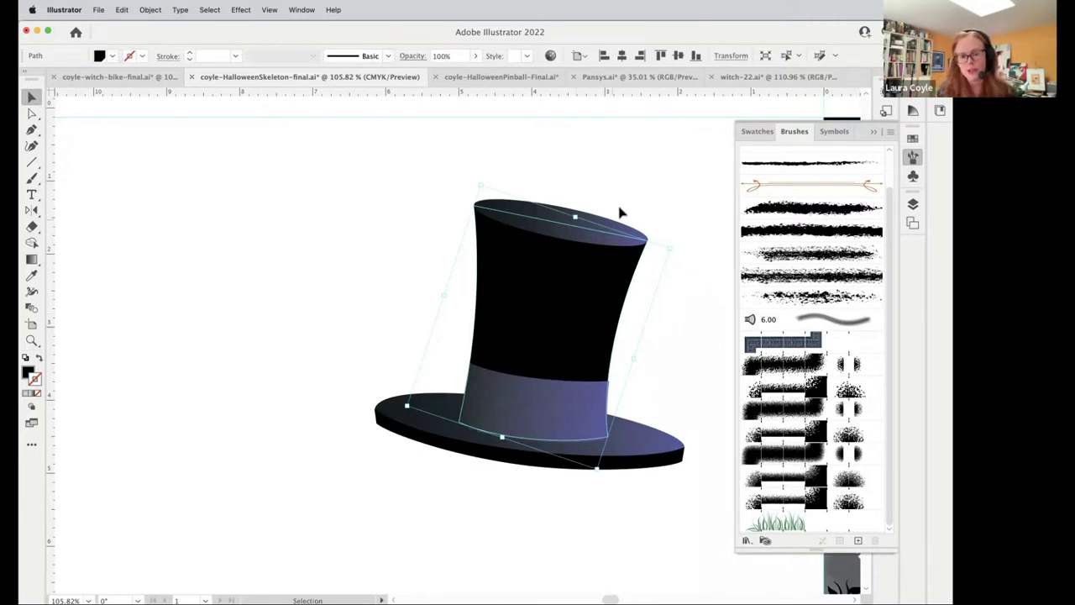
{"action": "key", "text": "a"}
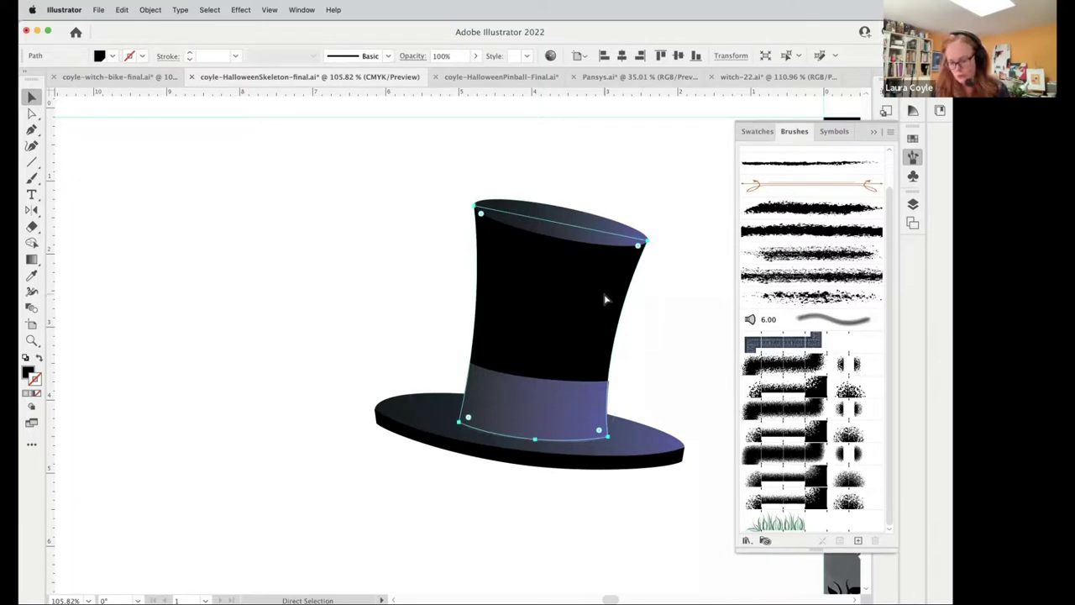
{"action": "key", "text": "v"}
{"action": "key", "text": "ctrl+v"}
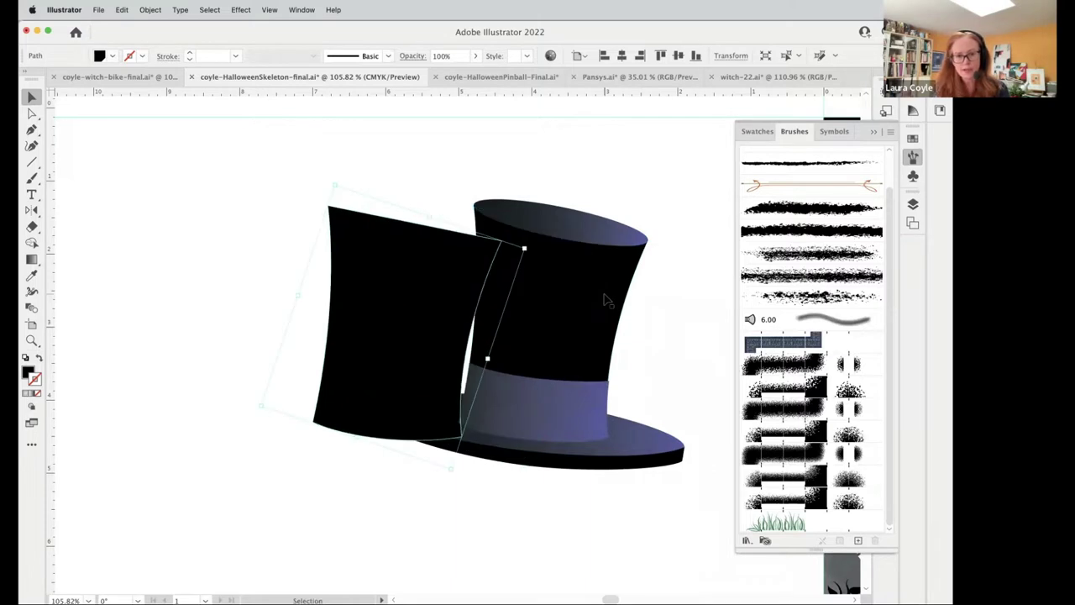
- Move the duplicated crown shape horizontally to the empty area left of the plain hat and deselect it
{"action": "key", "text": "shift+Left"}
{"action": "key", "text": "shift+Left"}
{"action": "key", "text": "shift+Left"}
{"action": "key", "text": "shift+Left"}
{"action": "key", "text": "shift+Left"}
{"action": "key", "text": "shift+Left"}
{"action": "key", "text": "shift+Left"}
{"action": "key", "text": "shift+Left"}
{"action": "key", "text": "shift+Left"}
{"action": "key", "text": "shift+Left"}
{"action": "key", "text": "shift+Left"}
{"action": "key", "text": "shift+Left"}
{"action": "key", "text": "shift+Left"}
{"action": "key", "text": "shift+Left"}
{"action": "key", "text": "shift+Left"}
{"action": "key", "text": "shift+Left"}
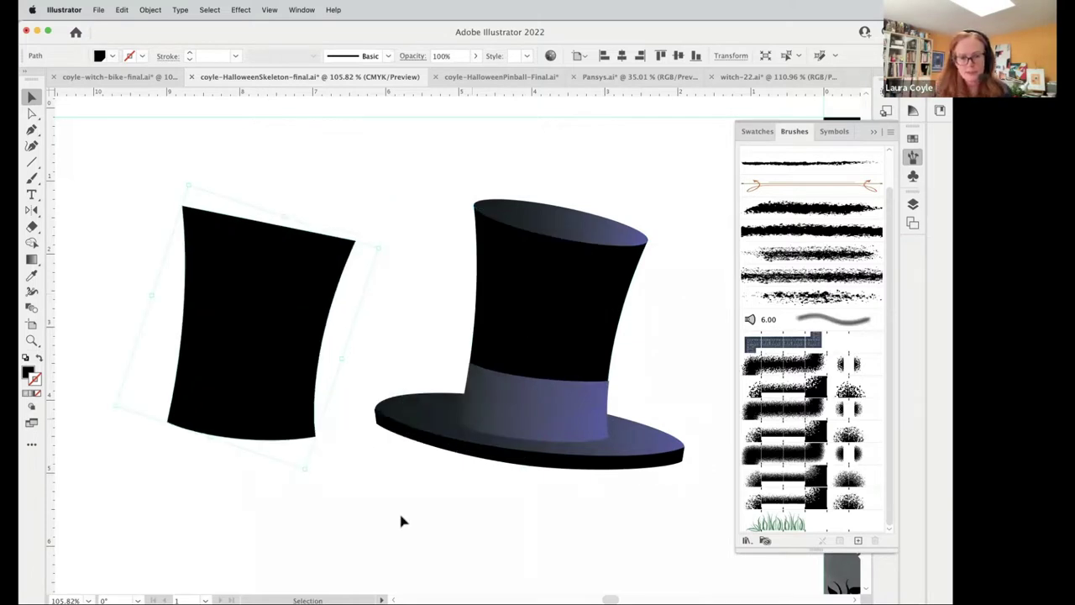
{"action": "left_click", "coordinate": [376, 494]}
- Set up the Pen tool with no fill and a solid rich black stroke near the duplicated crown
{"action": "left_click", "coordinate": [32, 130]}
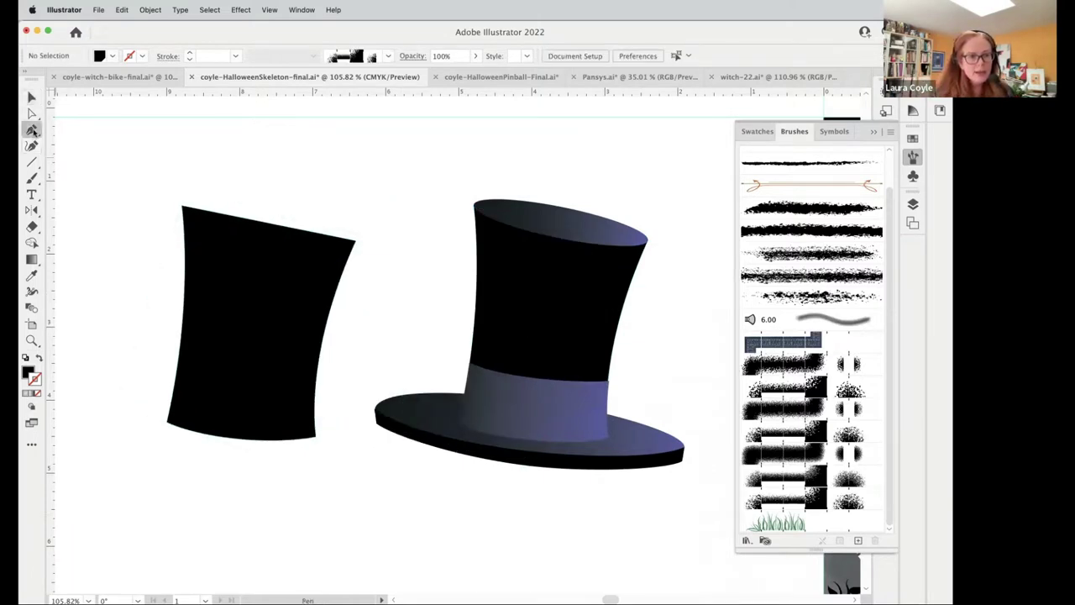
{"action": "left_click", "coordinate": [383, 264], "text": "super+space"}
{"action": "left_click", "coordinate": [383, 263], "text": "super+space"}
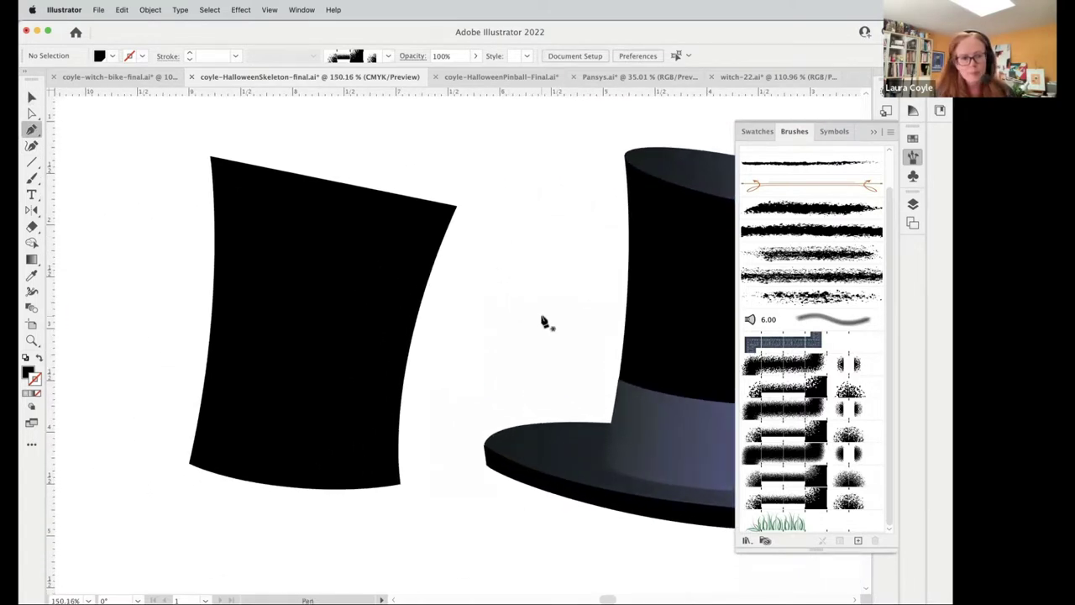
{"action": "left_click", "coordinate": [31, 393]}
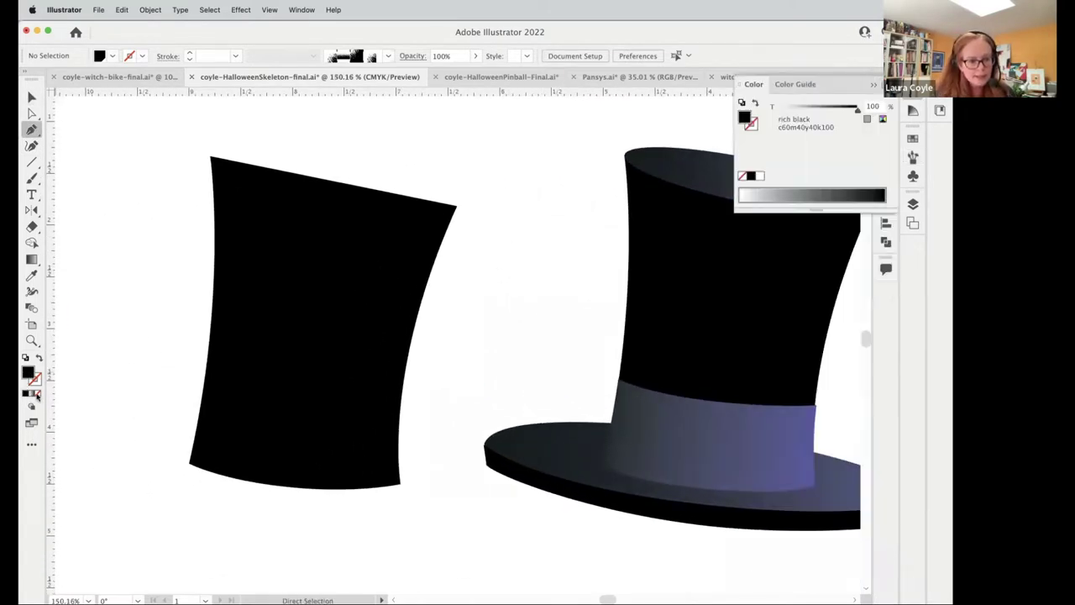
{"action": "left_click", "coordinate": [37, 395]}
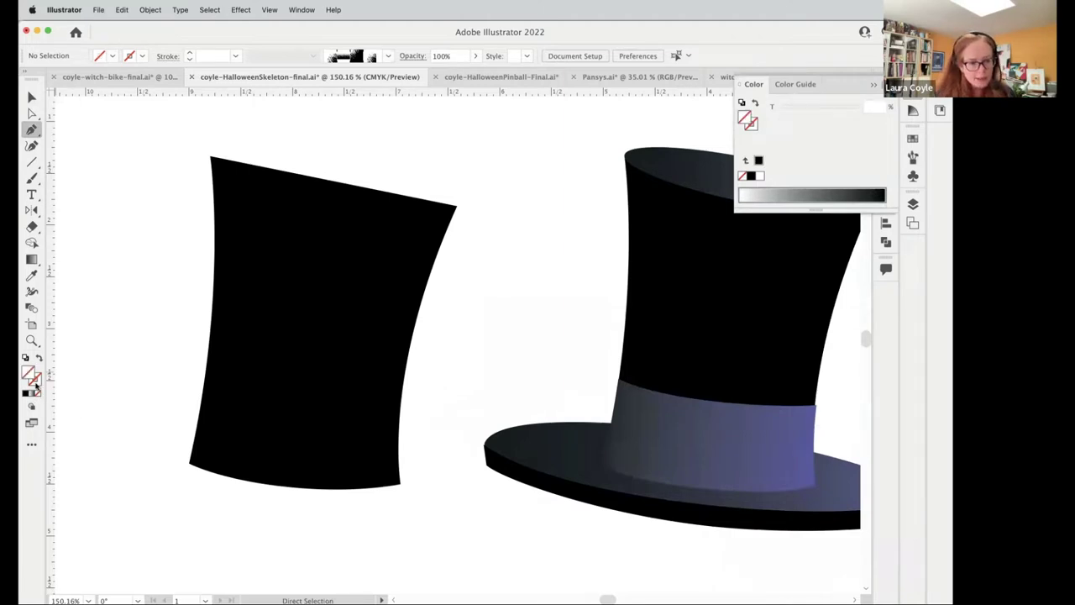
{"action": "left_click", "coordinate": [35, 380]}
{"action": "left_click", "coordinate": [26, 395]}
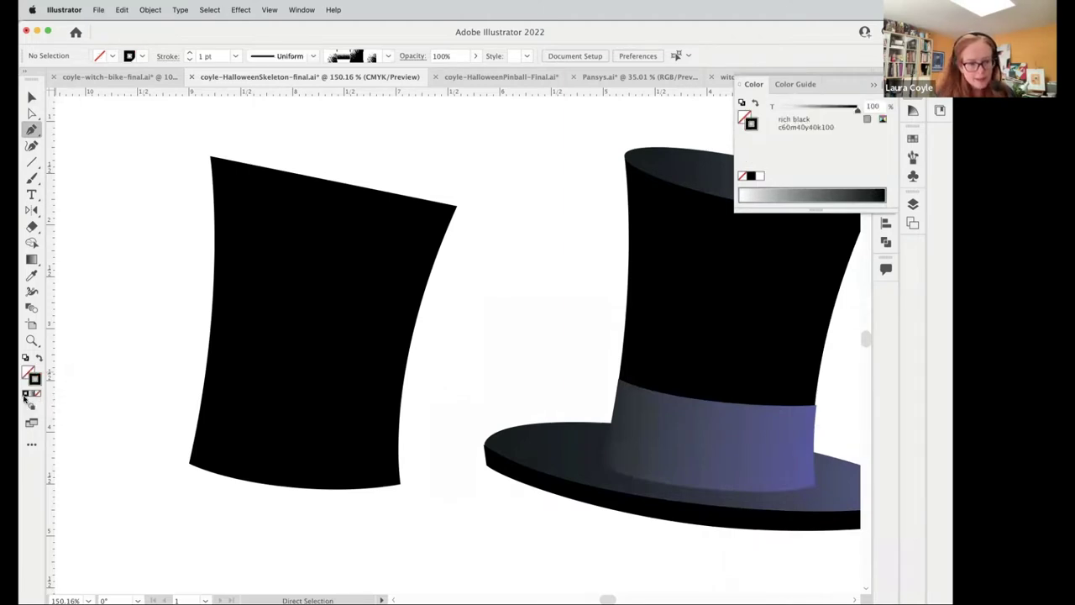
- Change the stroke colour to a medium purple with hue about 290°, saturation about 55% and brightness about 82%
{"action": "double_click", "coordinate": [35, 381]}
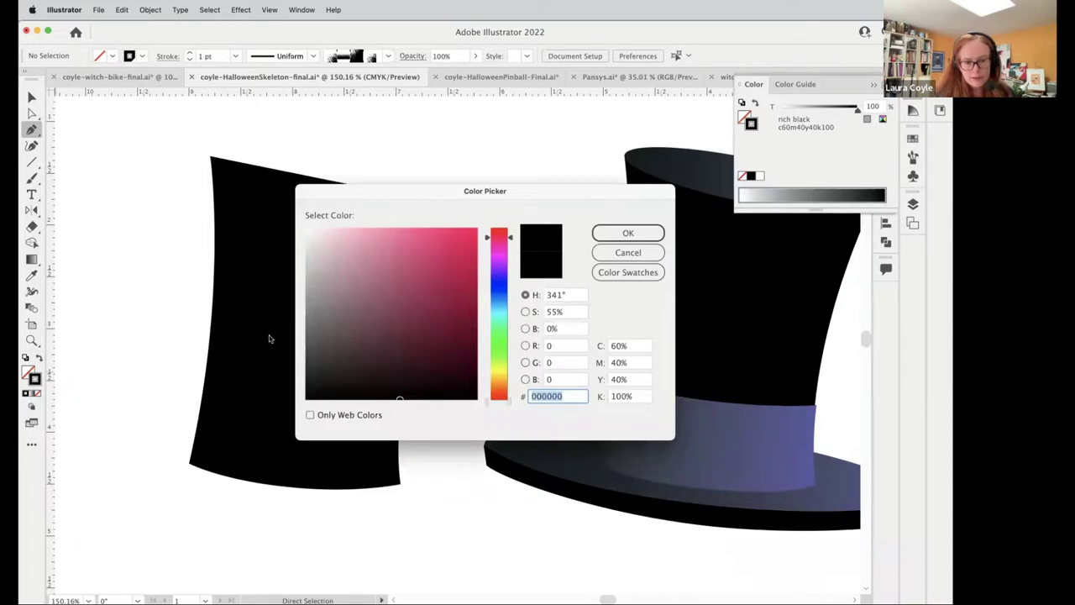
{"action": "left_click", "coordinate": [395, 273]}
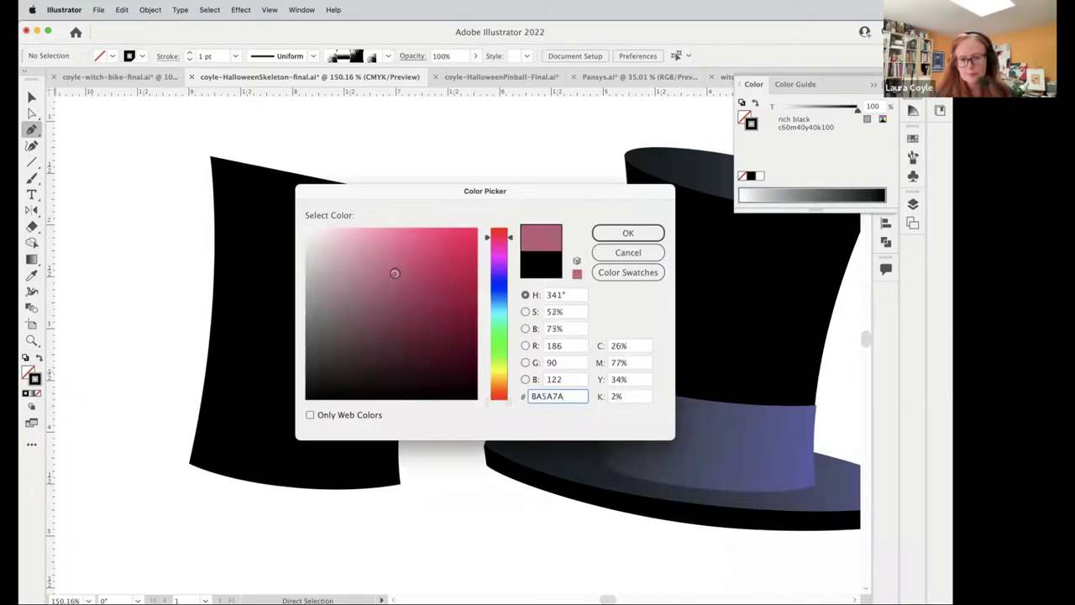
{"action": "left_click", "coordinate": [507, 261]}
{"action": "left_click", "coordinate": [400, 258]}
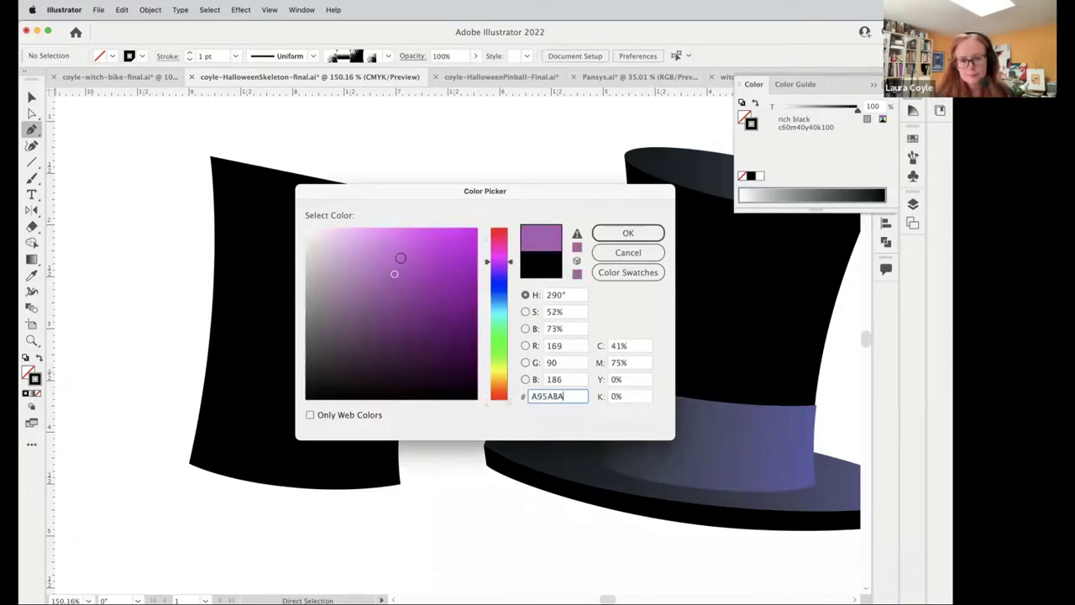
{"action": "left_click", "coordinate": [636, 238]}
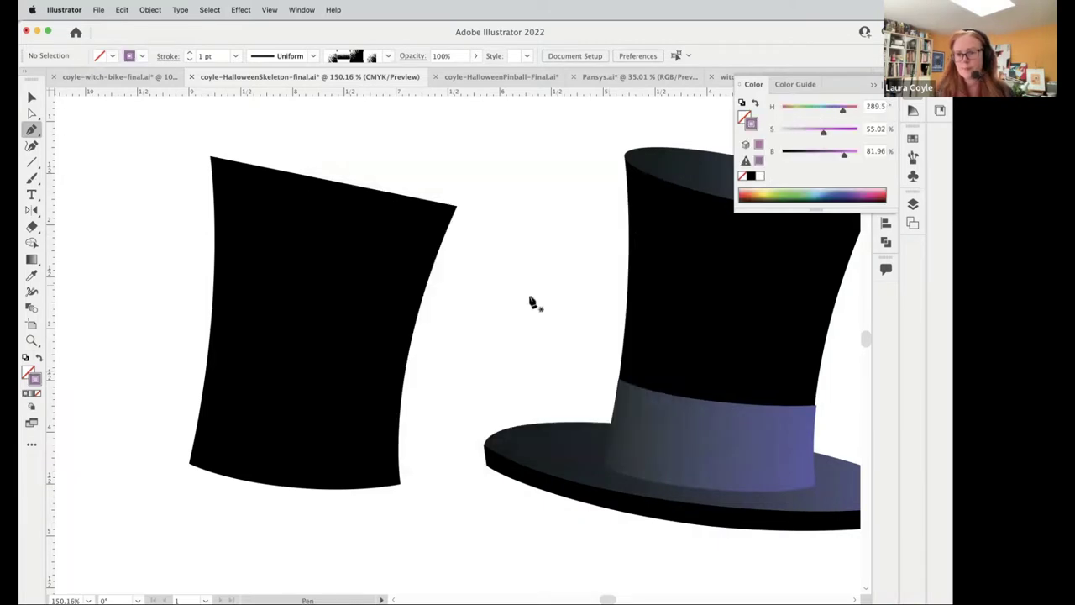
- Draw a curved purple path down the duplicated crown's right side with the grainy speckled art brush and deselect it
{"action": "left_click", "coordinate": [913, 157]}
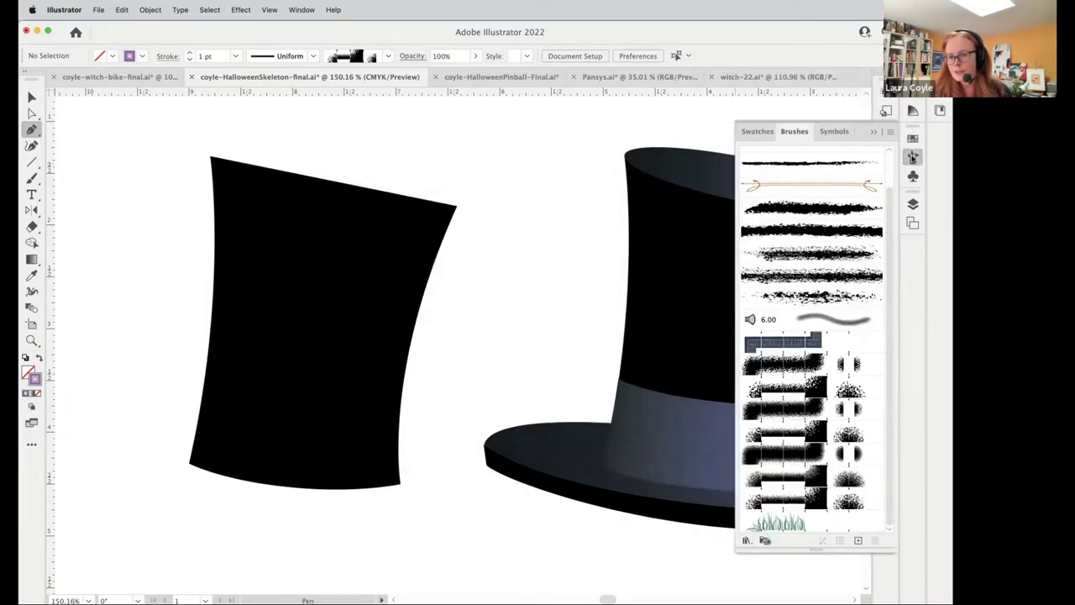
{"action": "left_click", "coordinate": [813, 258]}
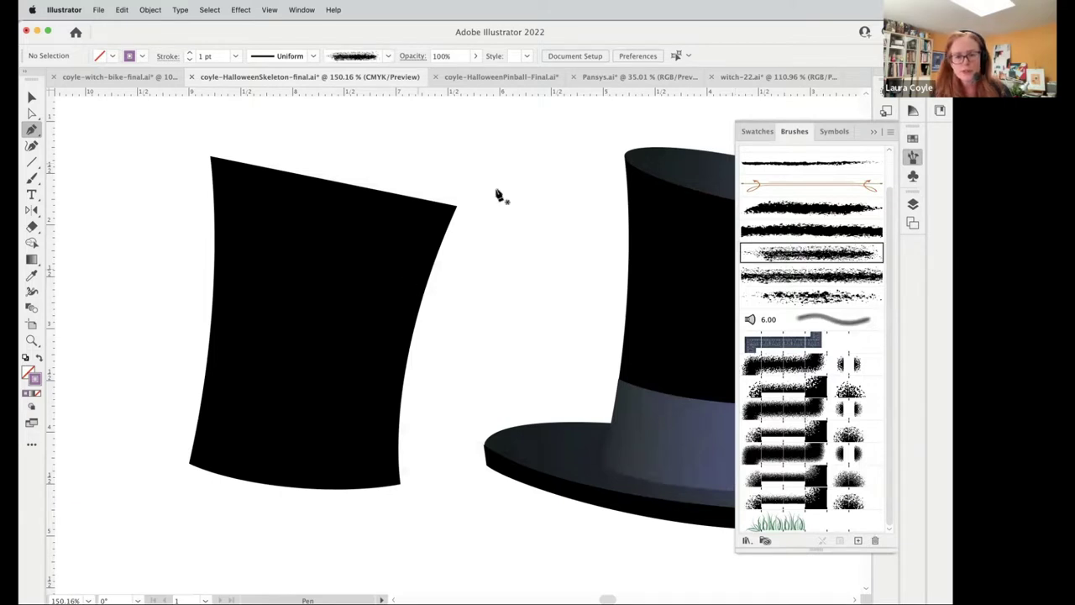
{"action": "left_click", "coordinate": [462, 176]}
{"action": "mouse_move", "coordinate": [387, 296]}
{"action": "left_mouse_down"}
{"action": "mouse_move", "coordinate": [358, 392]}
{"action": "mouse_move", "coordinate": [364, 382]}
{"action": "left_mouse_up"}
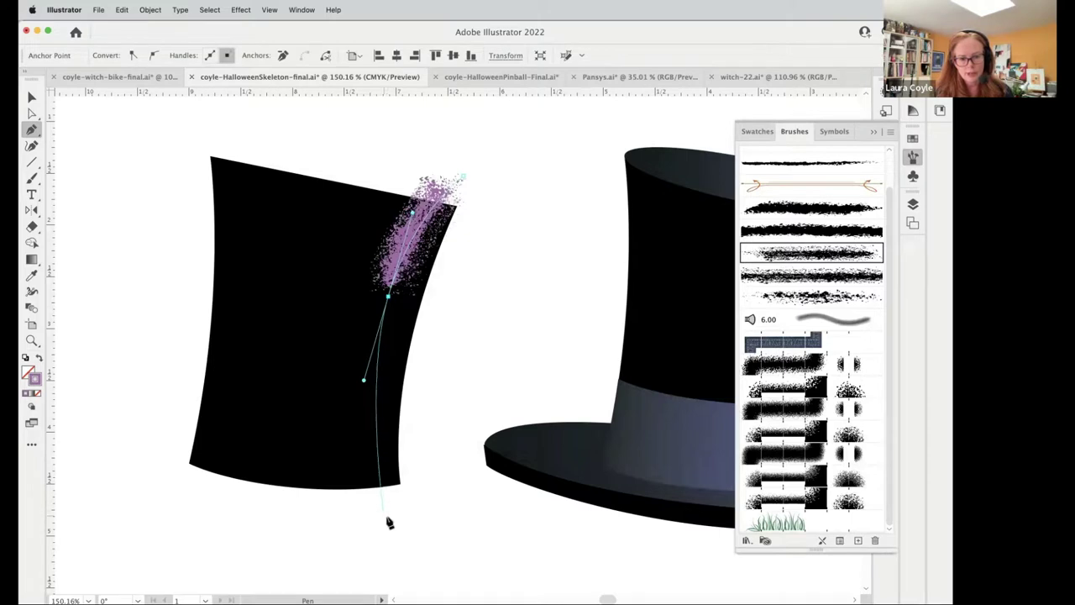
{"action": "left_click", "coordinate": [397, 547]}
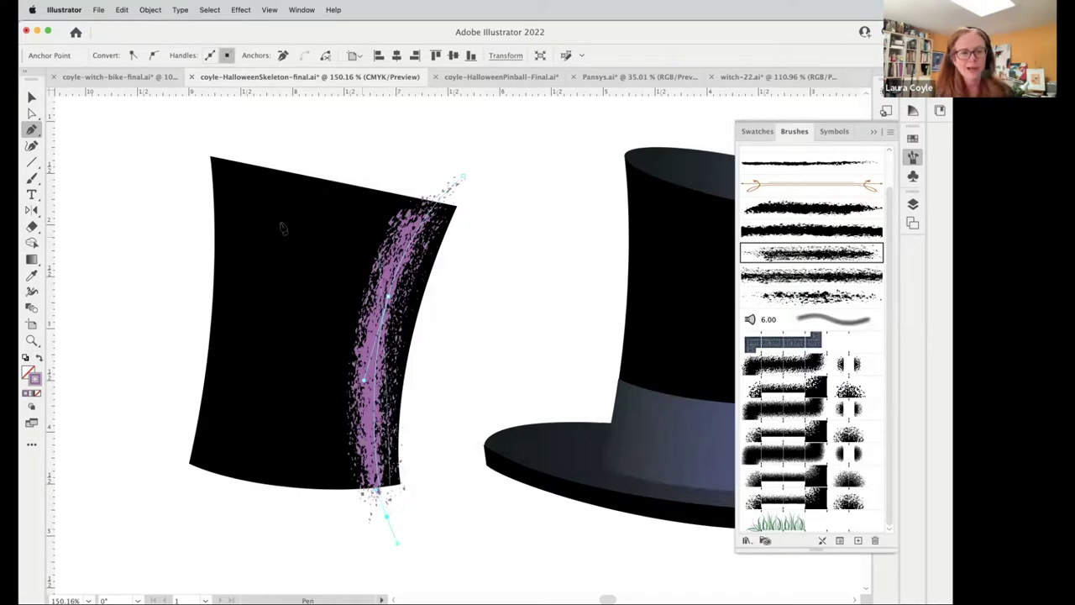
{"action": "left_click", "coordinate": [32, 98]}
{"action": "left_click", "coordinate": [492, 277]}
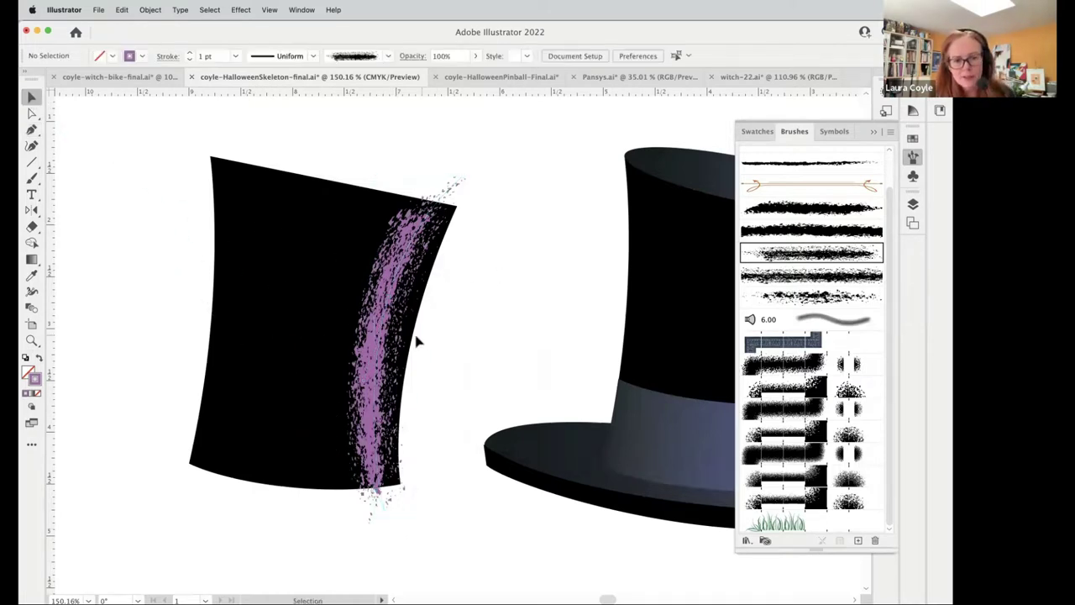
- Move the purple brush stroke to the crown's right edge and set its stroke weight to 2 pt
{"action": "left_click_drag", "start_coordinate": [382, 351], "coordinate": [471, 344]}
{"action": "left_click_drag", "start_coordinate": [542, 225], "coordinate": [465, 226]}
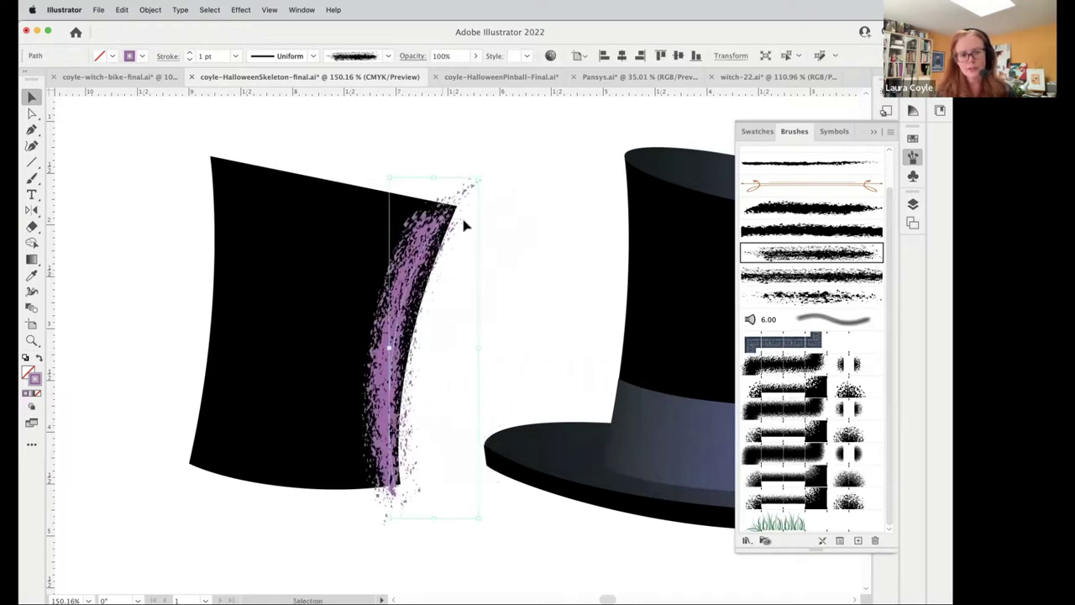
{"action": "left_click", "coordinate": [191, 55]}
{"action": "left_click", "coordinate": [585, 242]}
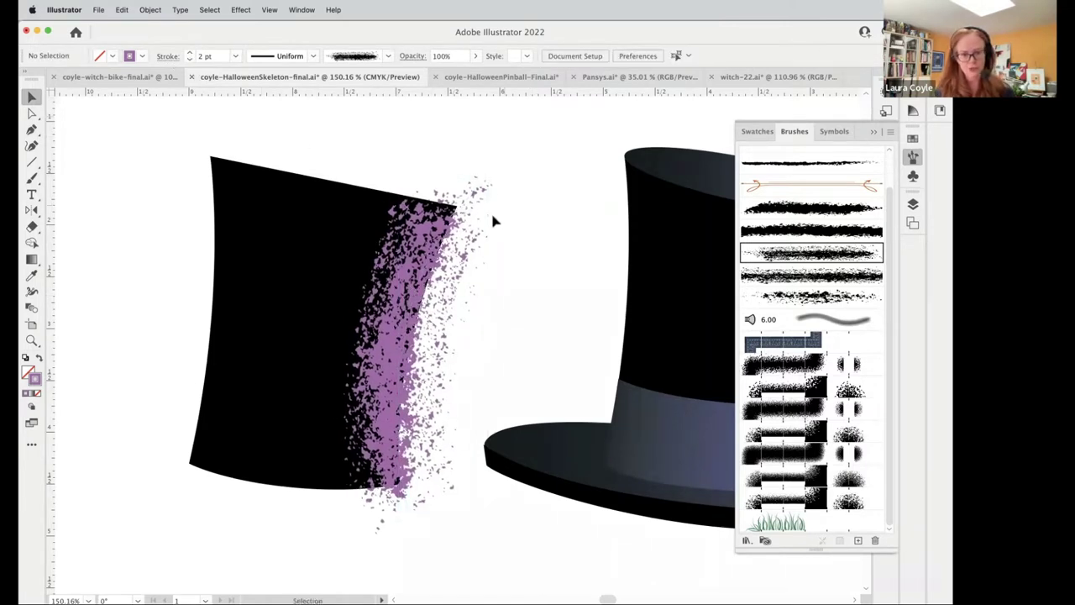
- Paste a copy of the black crown shape in place in front of the purple brush stroke
{"action": "left_click", "coordinate": [286, 297]}
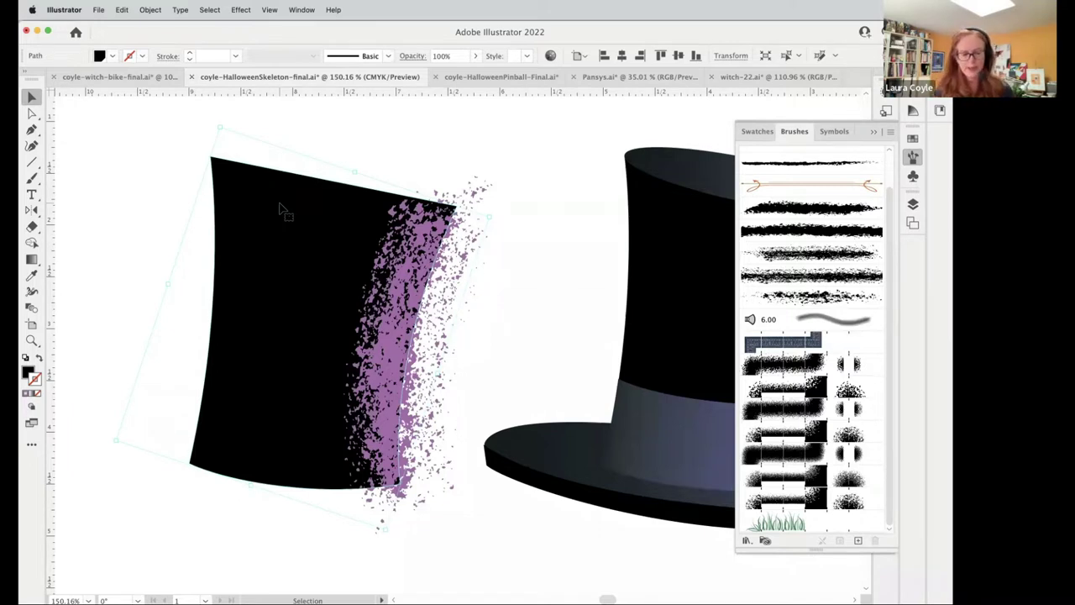
{"action": "key", "text": "a"}
{"action": "key", "text": "v"}
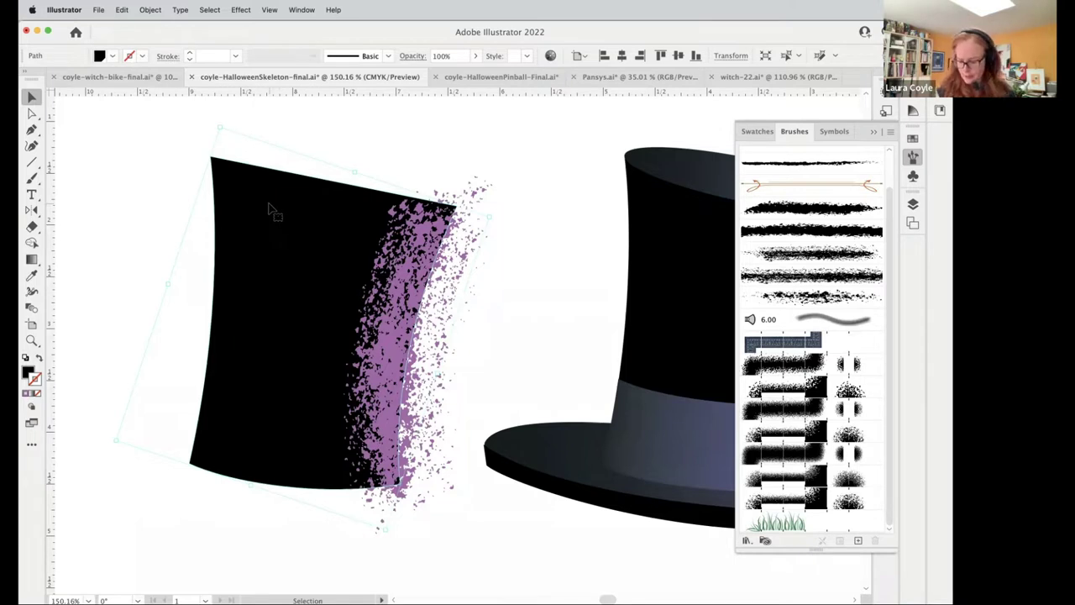
{"action": "key", "text": "super+z"}
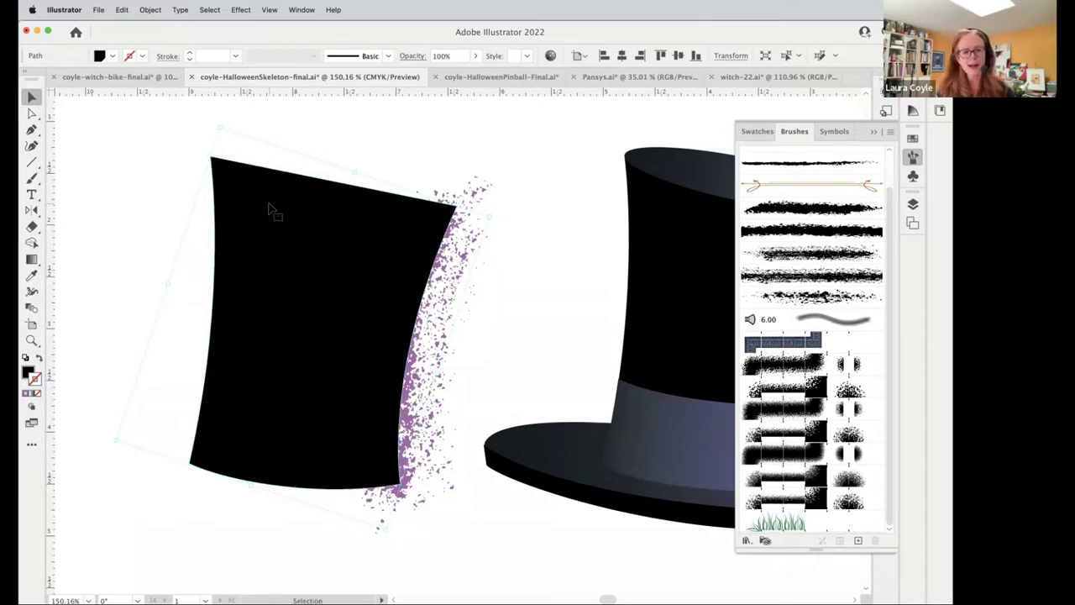
{"action": "left_click_drag", "start_coordinate": [334, 332], "coordinate": [290, 444]}
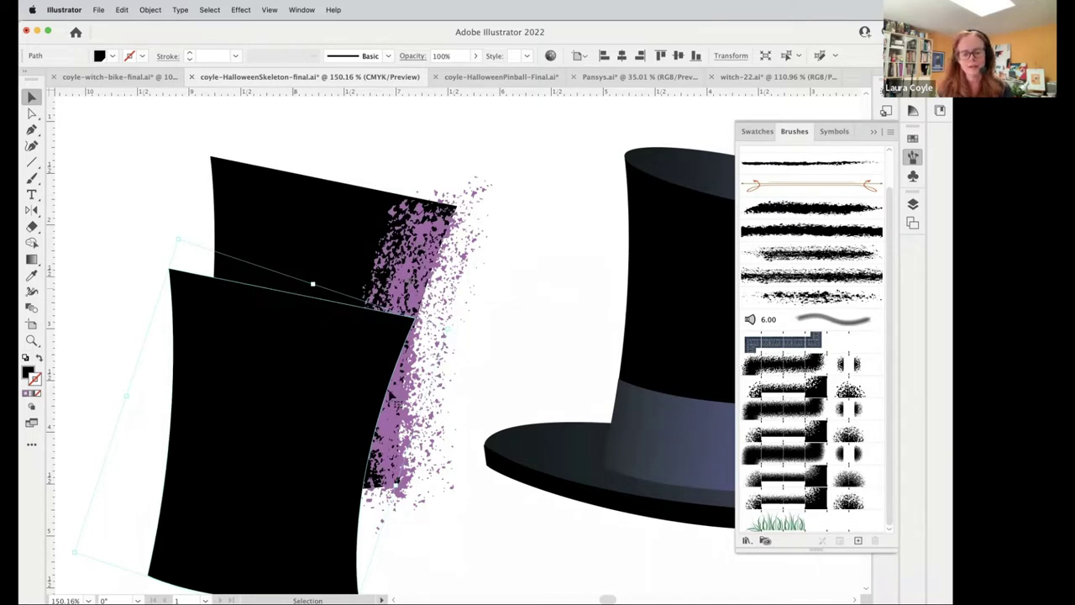
{"action": "key", "text": "super+z"}
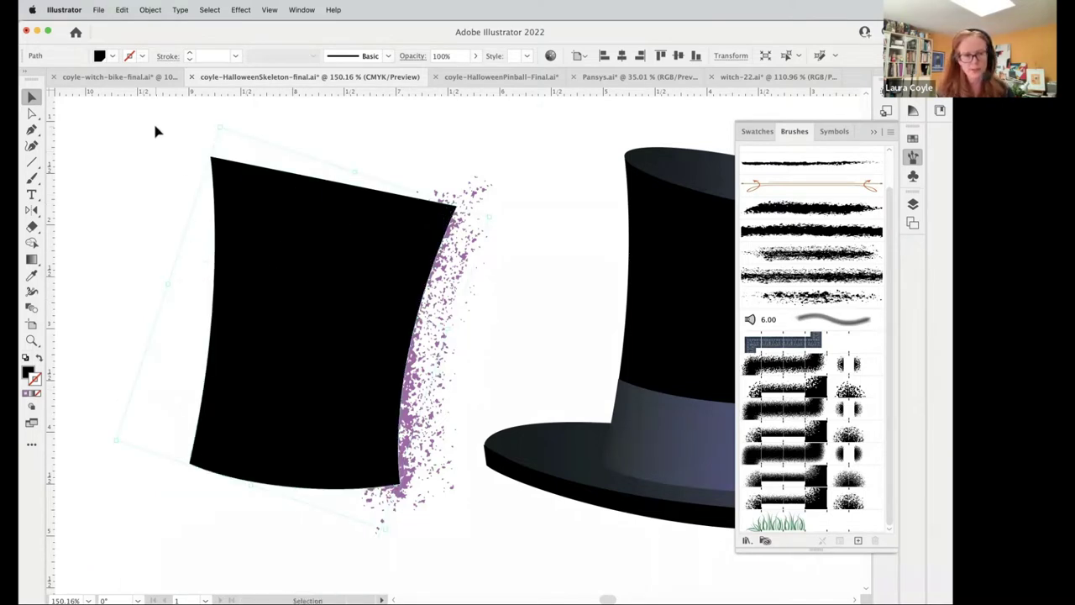
- Make a clipping mask from the front crown copy over the black crown and purple stroke, and deselect
{"action": "left_click_drag", "start_coordinate": [154, 128], "coordinate": [492, 376]}
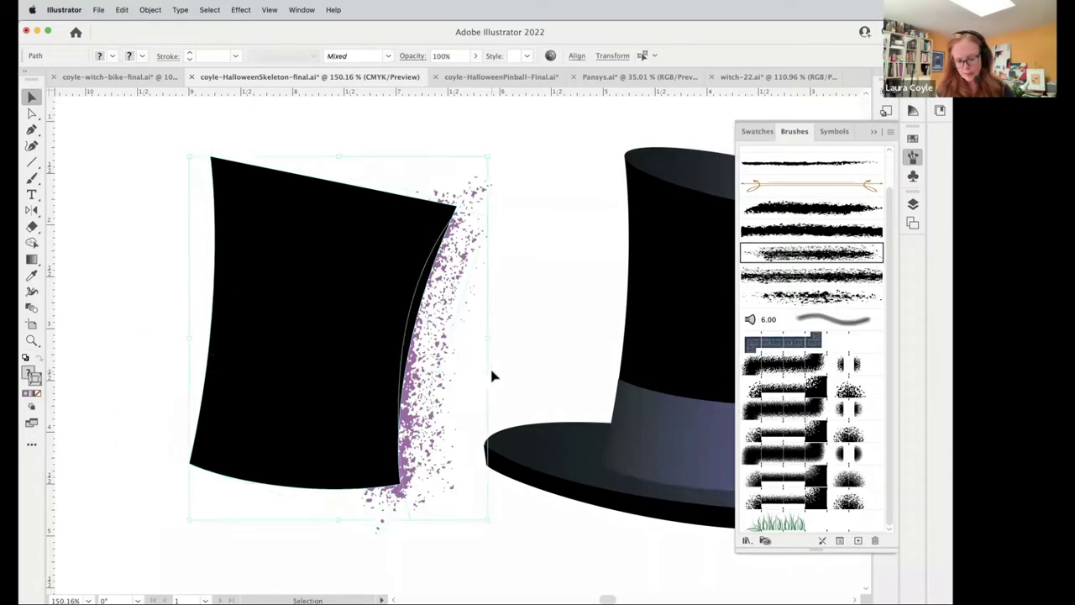
{"action": "left_click", "coordinate": [149, 10]}
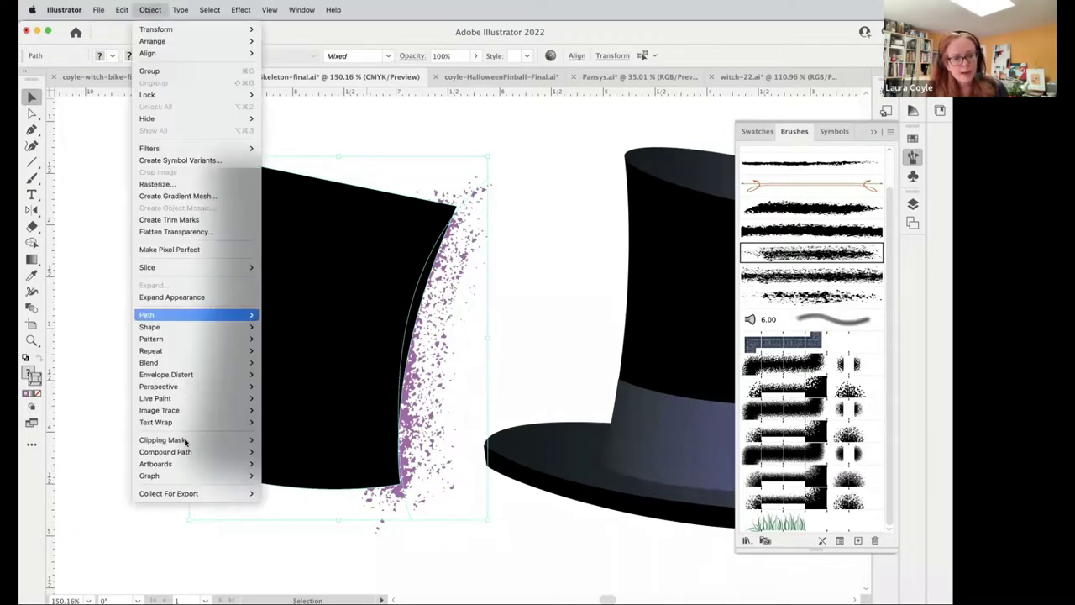
{"action": "mouse_move", "coordinate": [226, 439]}
{"action": "left_click", "coordinate": [277, 439]}
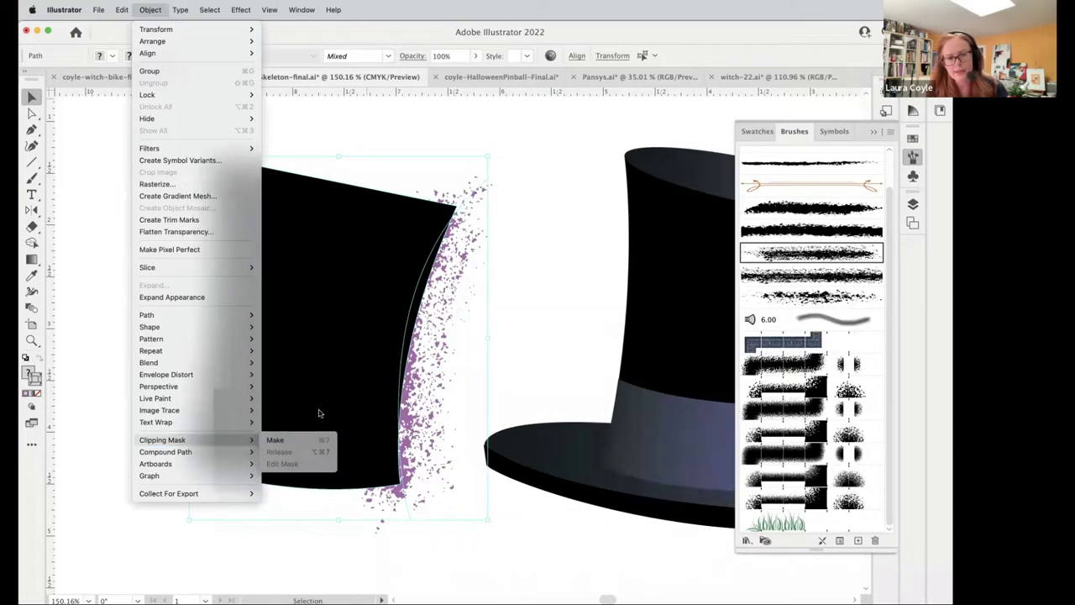
{"action": "left_click", "coordinate": [528, 236]}
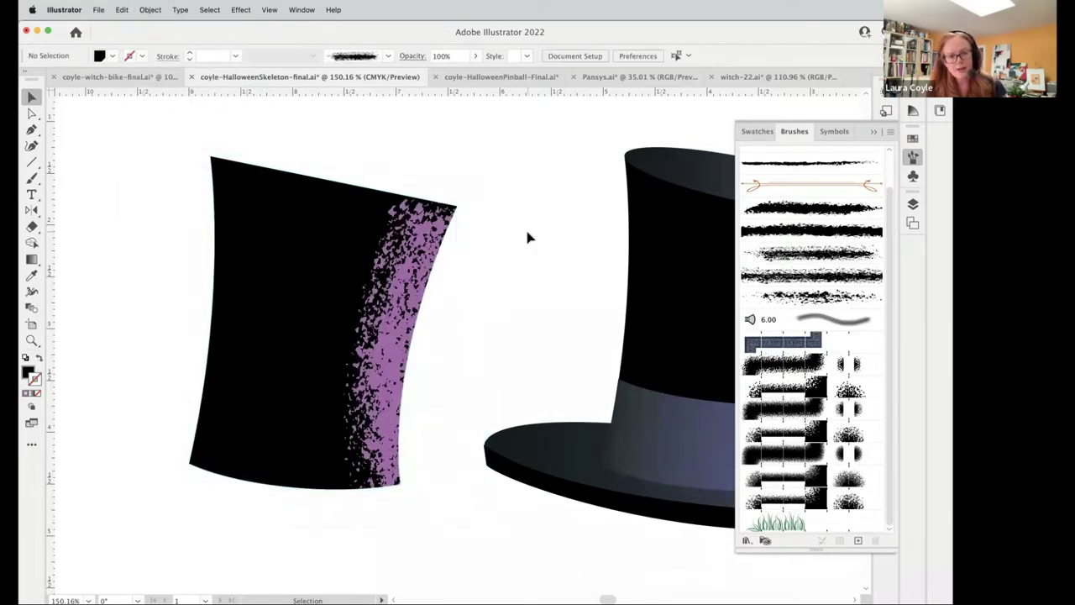
- Try moving the clipped crown group slightly down, undo the move and deselect
{"action": "left_click_drag", "start_coordinate": [283, 338], "coordinate": [294, 392]}
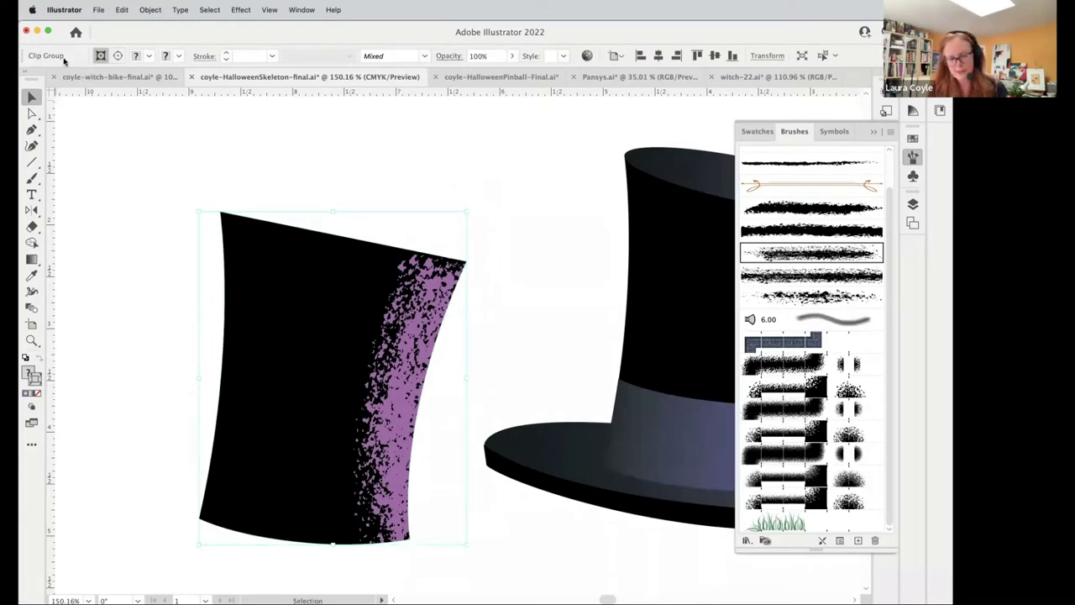
{"action": "key", "text": "a"}
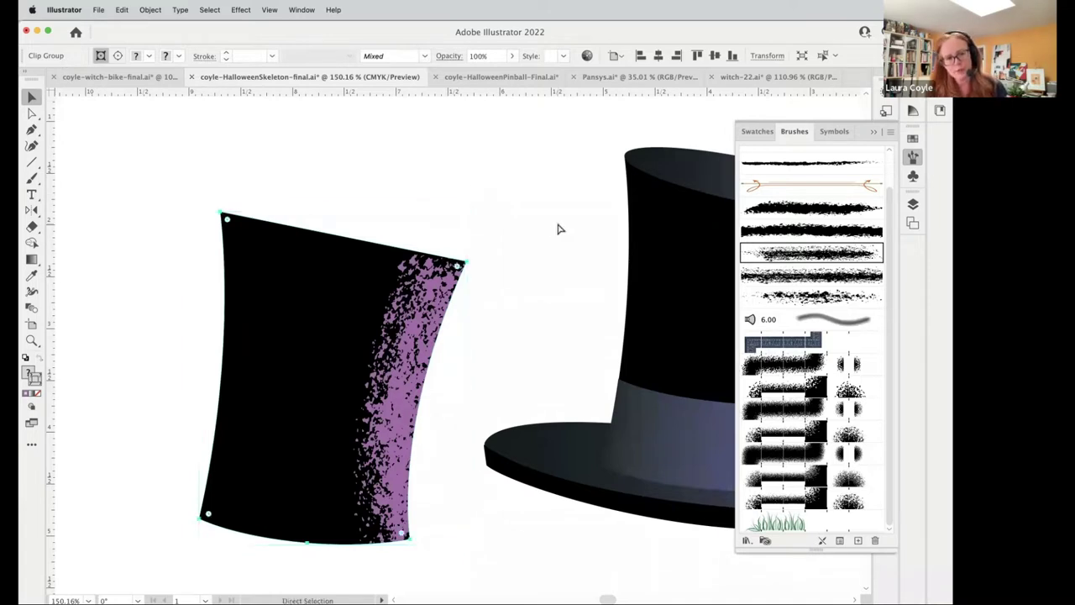
{"action": "key", "text": "v"}
{"action": "key", "text": "super+z"}
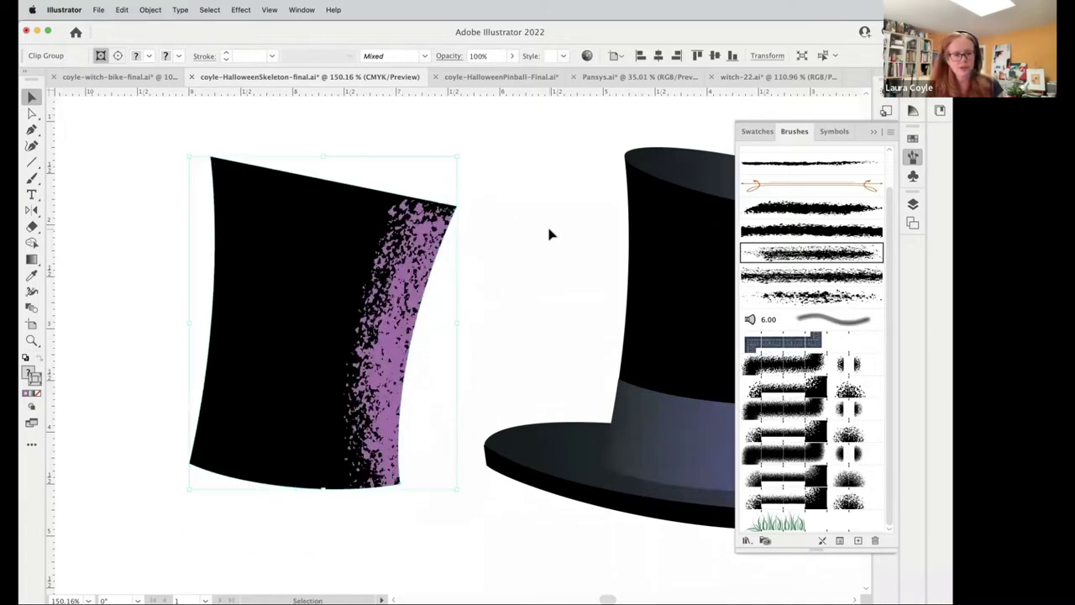
{"action": "left_click", "coordinate": [545, 296]}
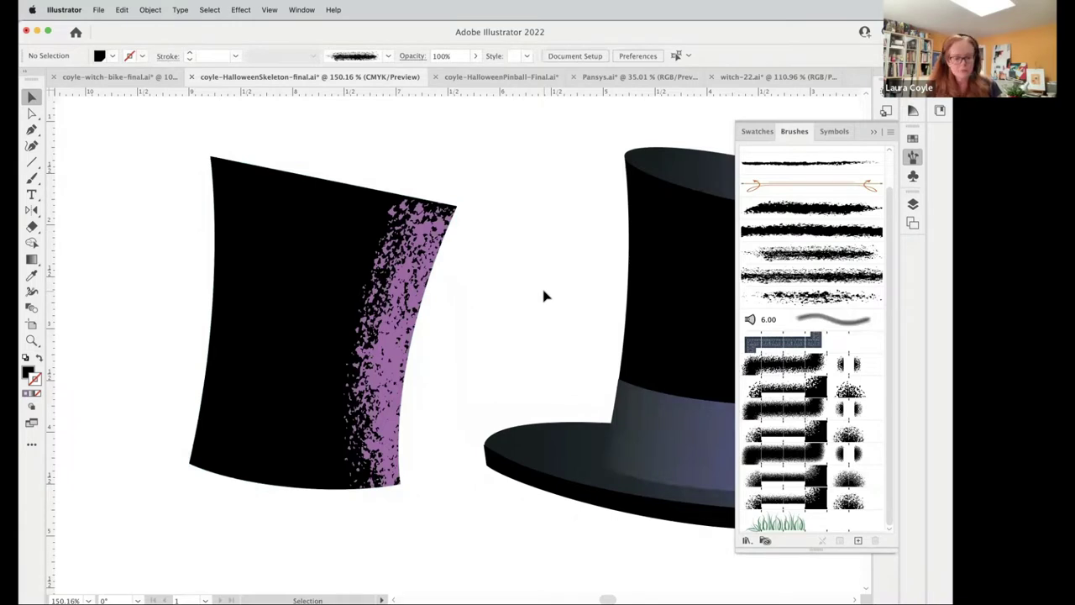
- Reshape the purple stroke inside the clip group by moving its middle anchor slightly left and lengthening its lower handle
{"action": "key", "text": "a"}
{"action": "left_click", "coordinate": [392, 336]}
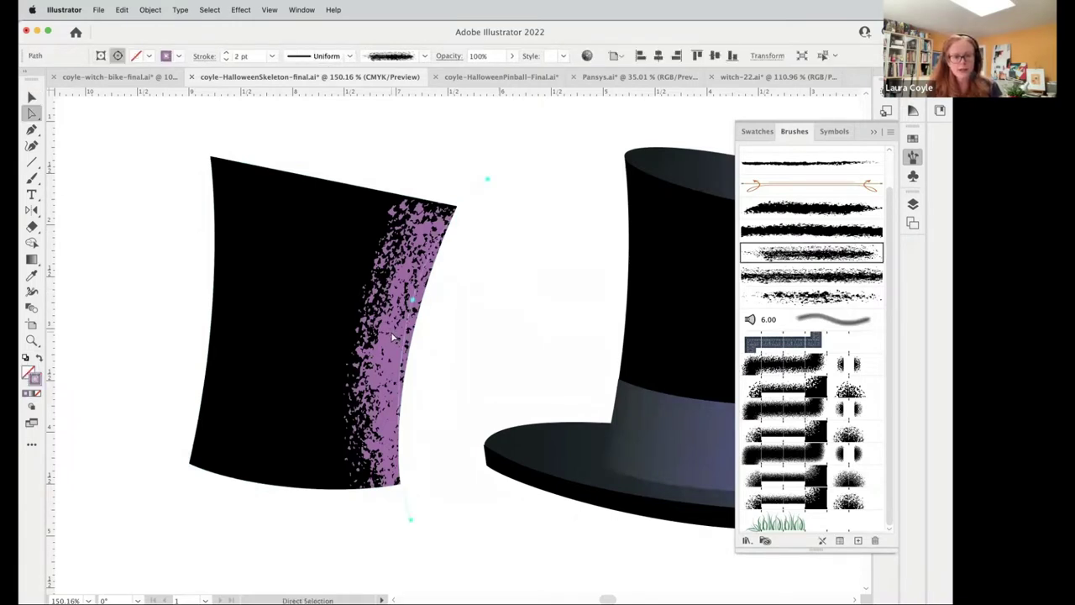
{"action": "left_click_drag", "start_coordinate": [413, 300], "coordinate": [391, 298]}
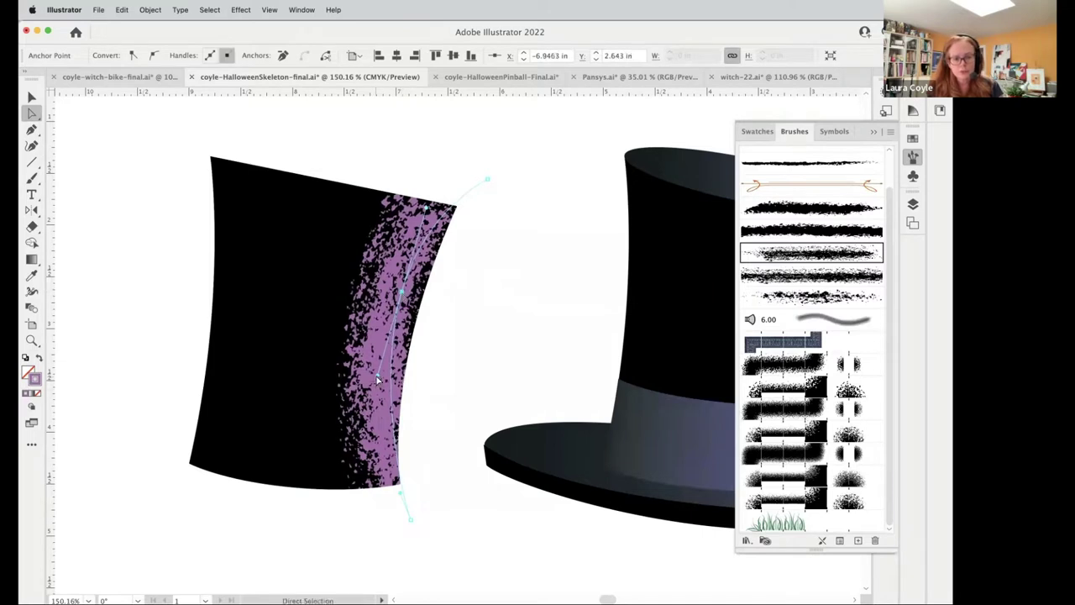
{"action": "left_click_drag", "start_coordinate": [378, 380], "coordinate": [374, 409]}
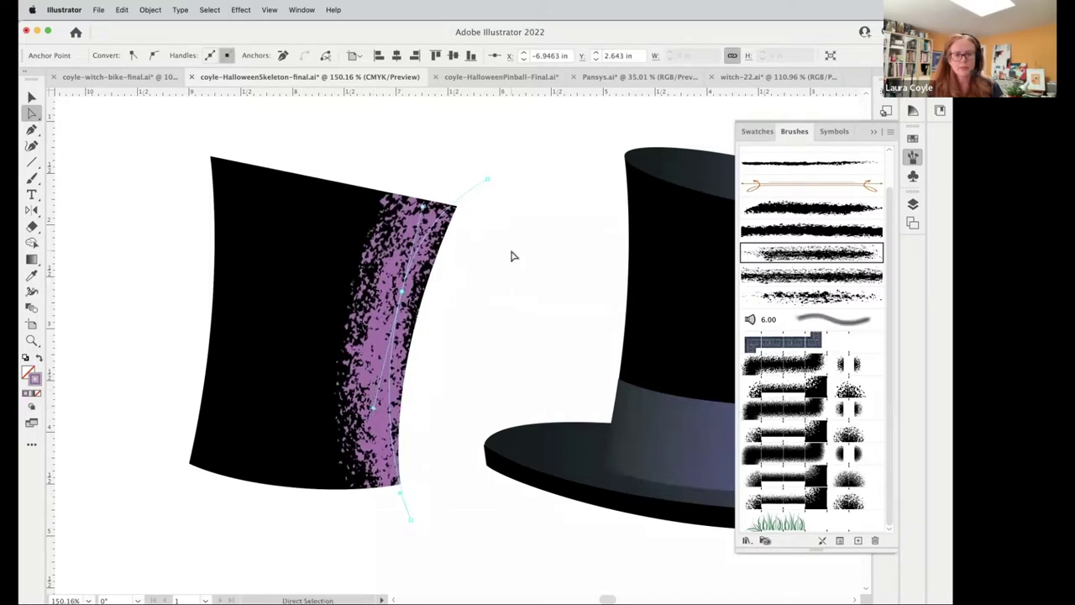
{"action": "left_click", "coordinate": [512, 255]}
{"action": "key", "text": "v"}
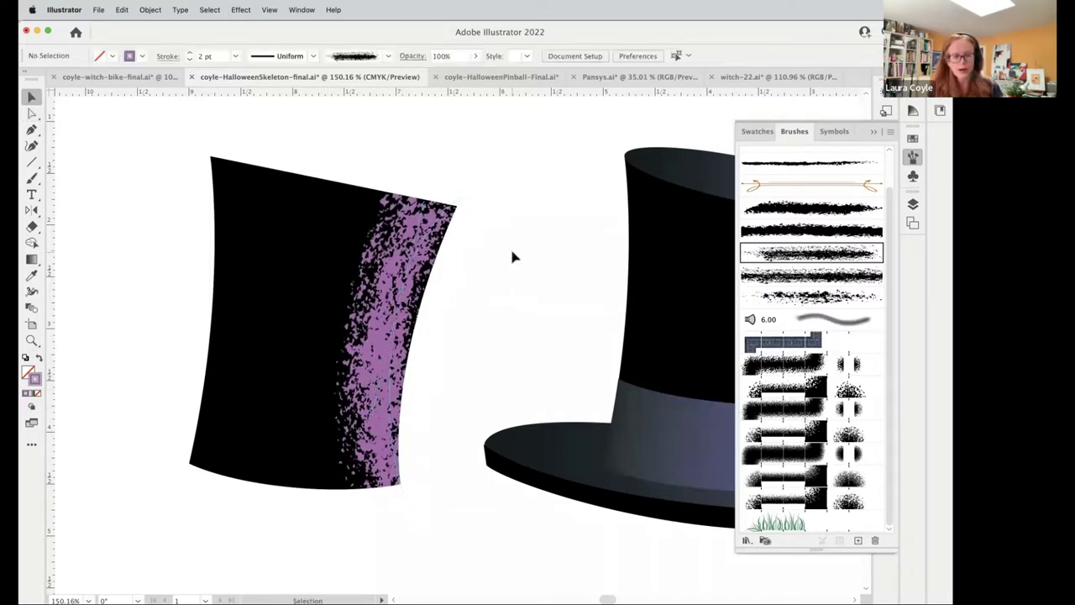
- Isolate the clip group, move the purple stroke up and rotate it clockwise along the crown's right edge, and exit isolation
{"action": "double_click", "coordinate": [288, 263]}
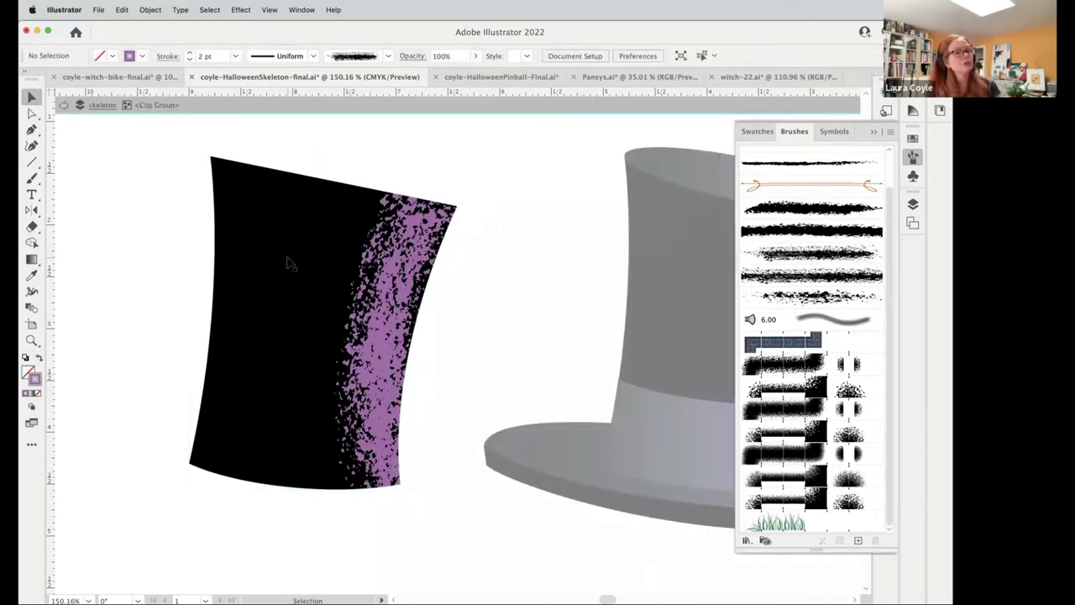
{"action": "left_click_drag", "start_coordinate": [389, 318], "coordinate": [386, 254]}
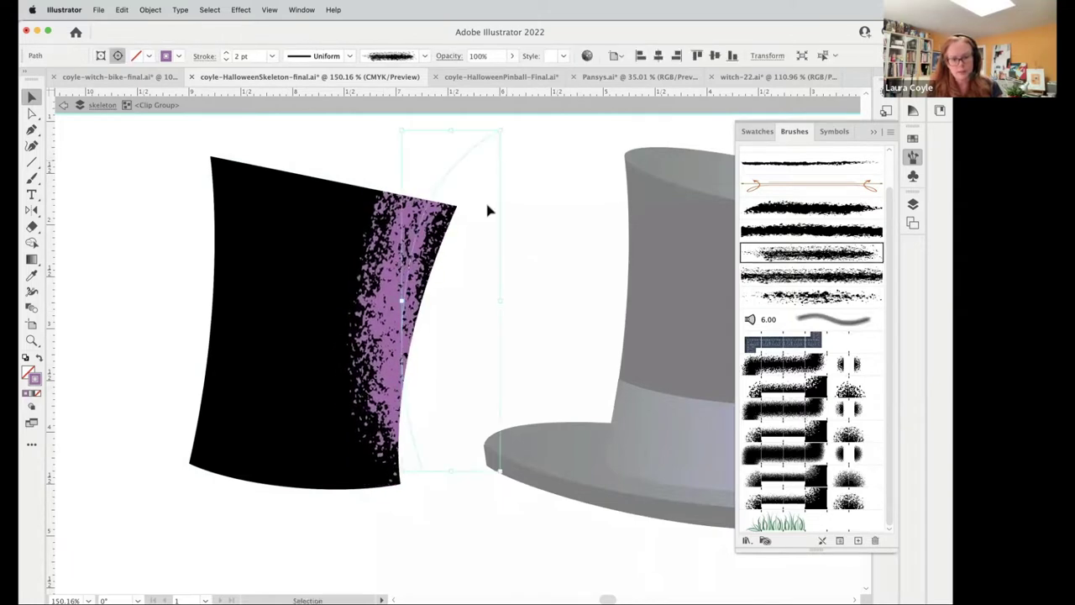
{"action": "left_click_drag", "start_coordinate": [509, 130], "coordinate": [536, 172]}
{"action": "left_click_drag", "start_coordinate": [367, 315], "coordinate": [374, 315]}
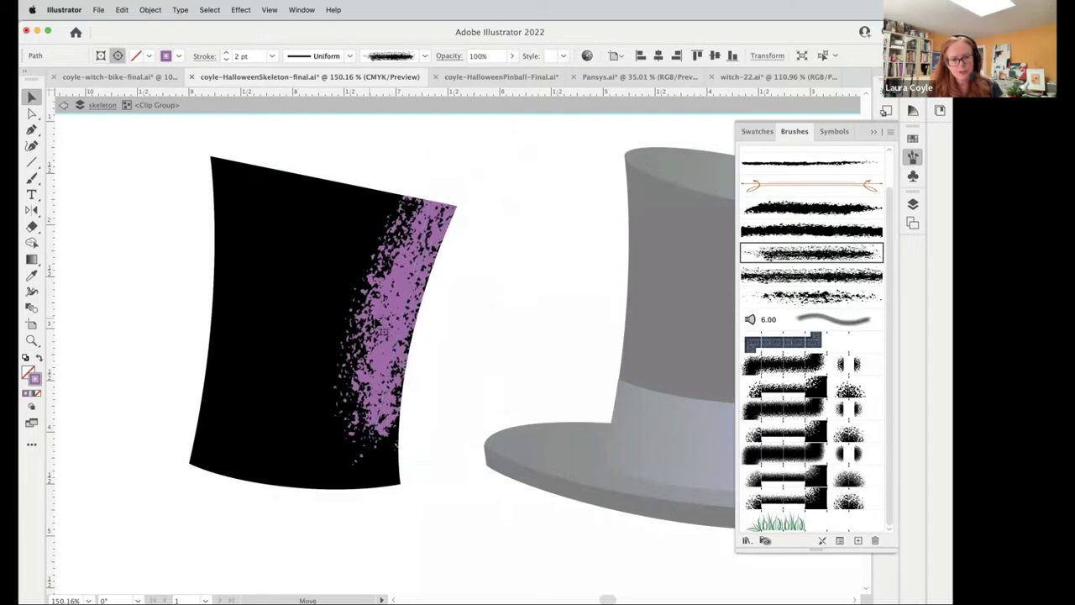
{"action": "double_click", "coordinate": [539, 306]}
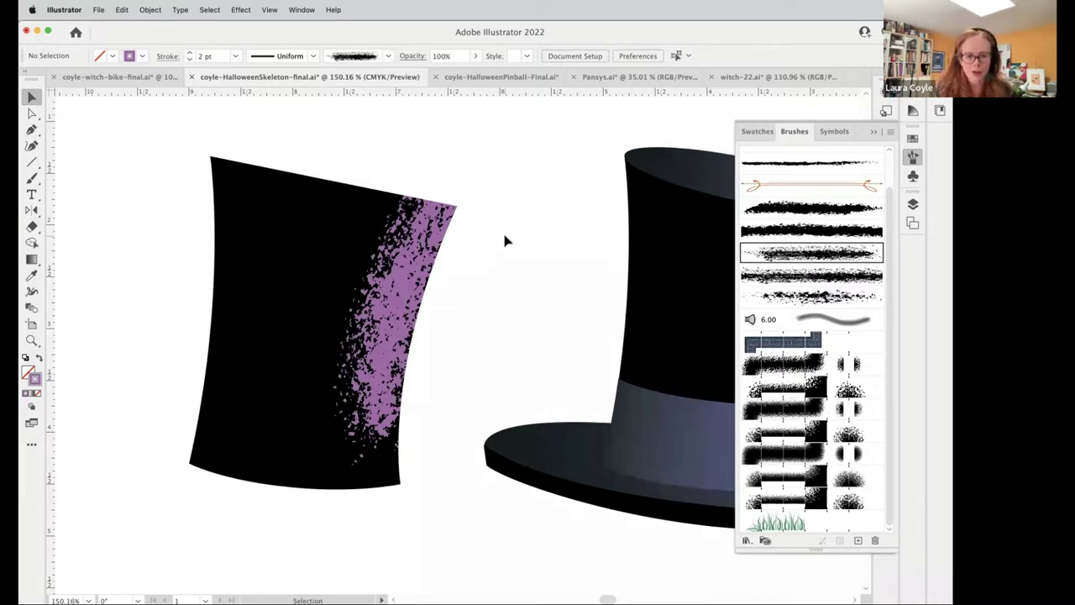
- Duplicate the gradient ellipse on top of the plain hat and place the copy horizontally to its left
{"action": "scroll", "coordinate": [542, 313], "scroll_direction": "down", "scroll_amount": 3}
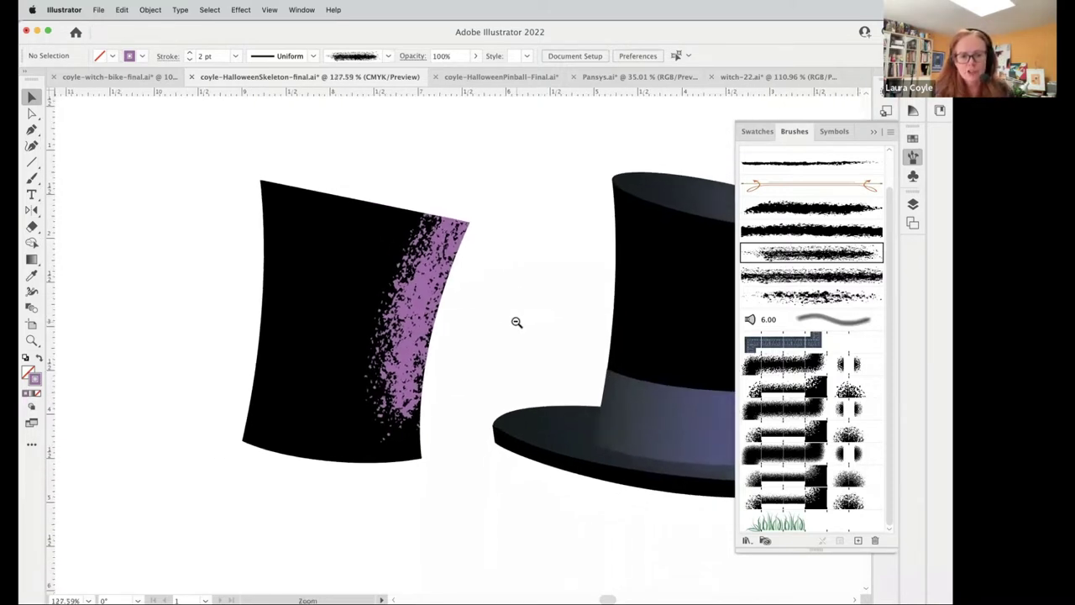
{"action": "scroll", "coordinate": [538, 308], "scroll_direction": "right", "scroll_amount": 5}
{"action": "left_click", "coordinate": [567, 229]}
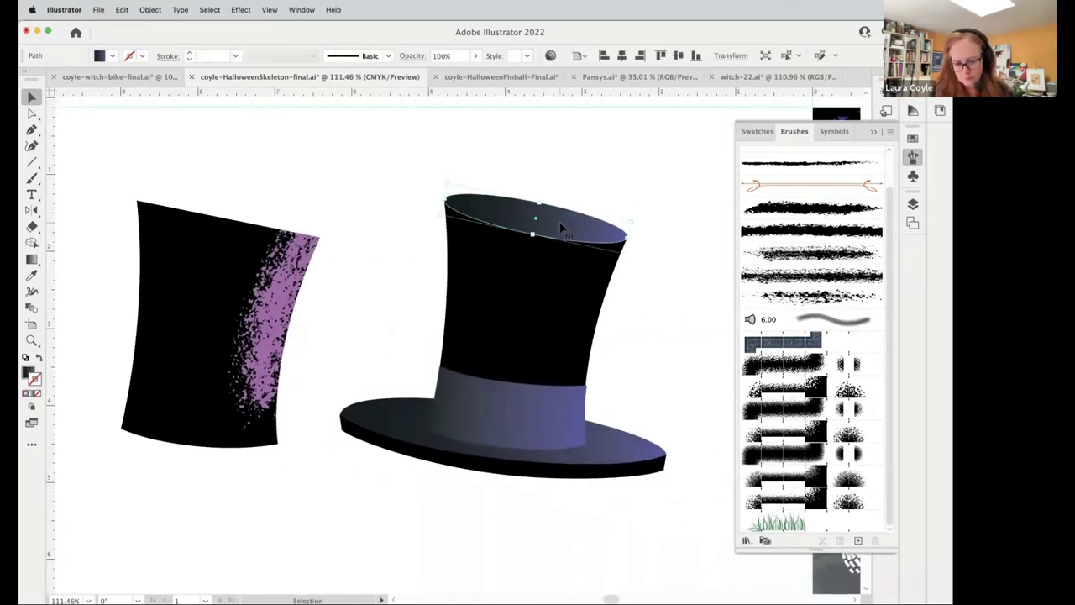
{"action": "key", "text": "v"}
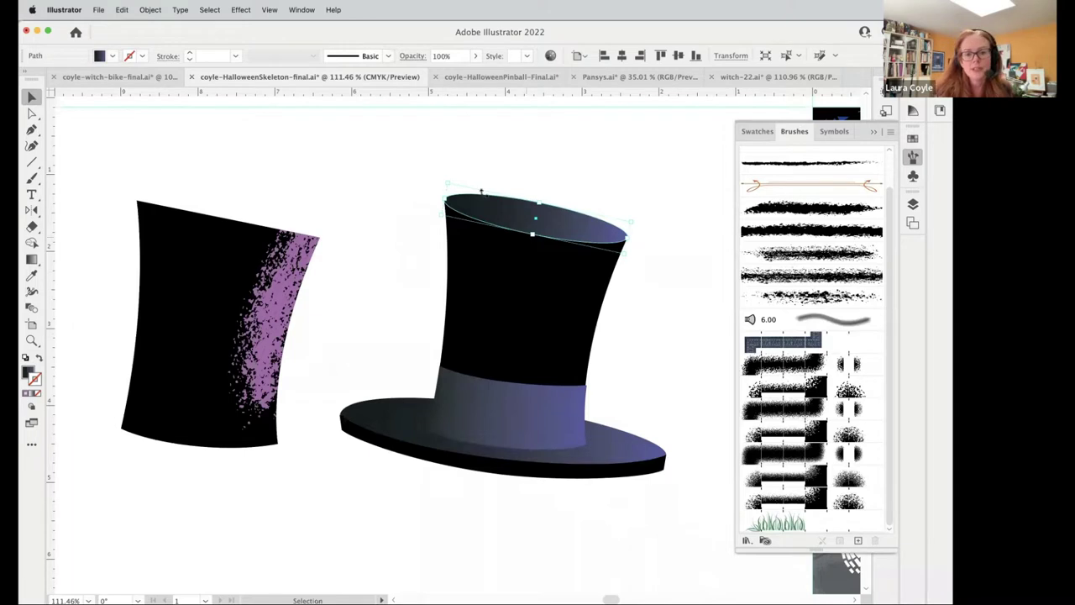
{"action": "key", "text": "shift+Left"}
{"action": "key", "text": "shift+Left"}
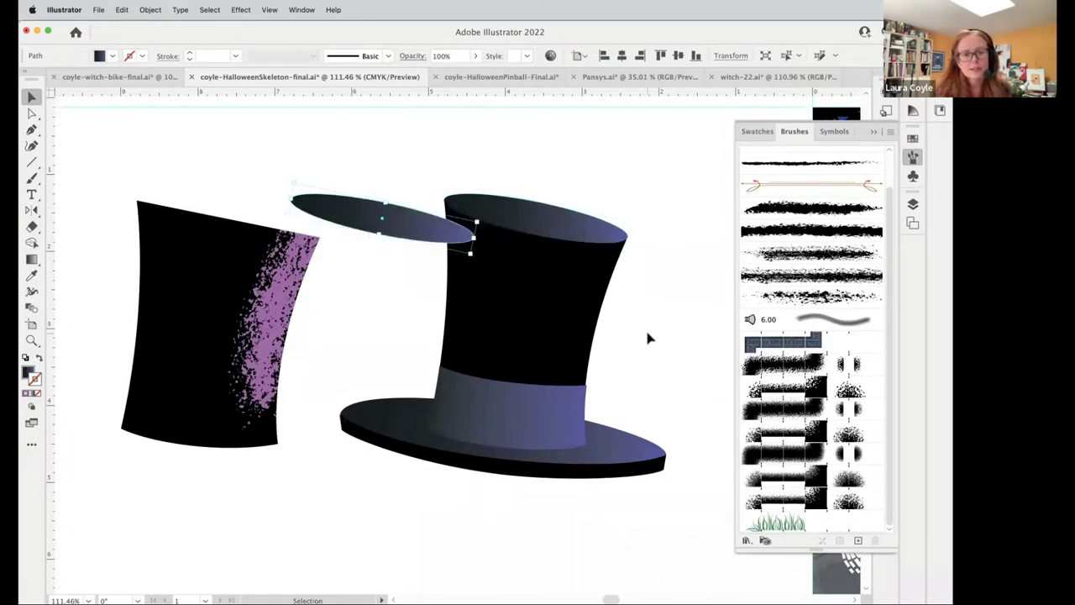
- Check the ellipse copy's gradient settings, place the ellipse on the opening of the purple-shaded crown copy and deselect it
{"action": "left_click", "coordinate": [27, 372]}
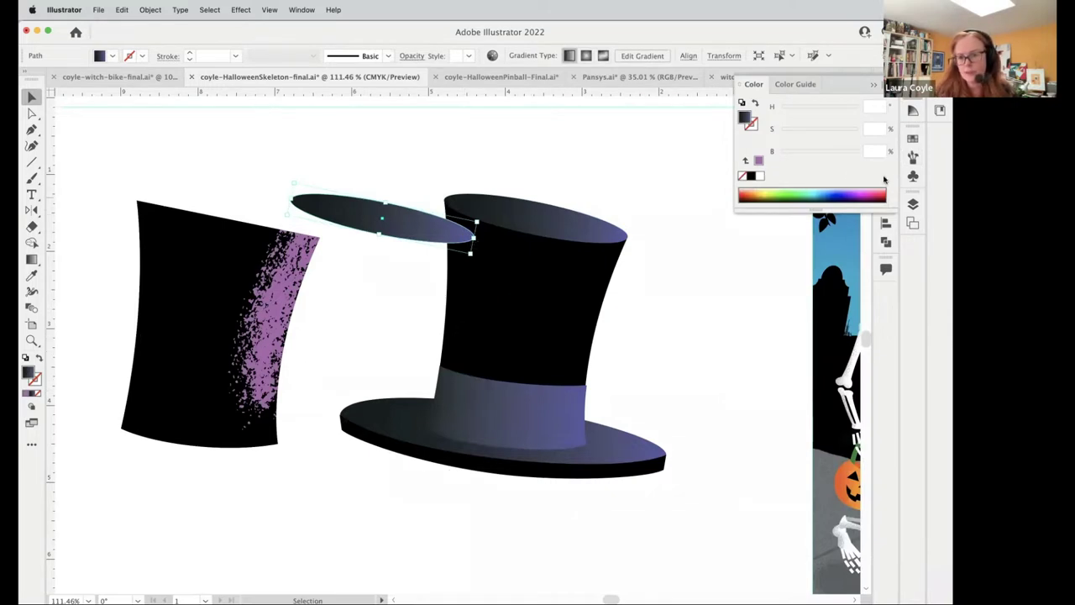
{"action": "left_click", "coordinate": [874, 85]}
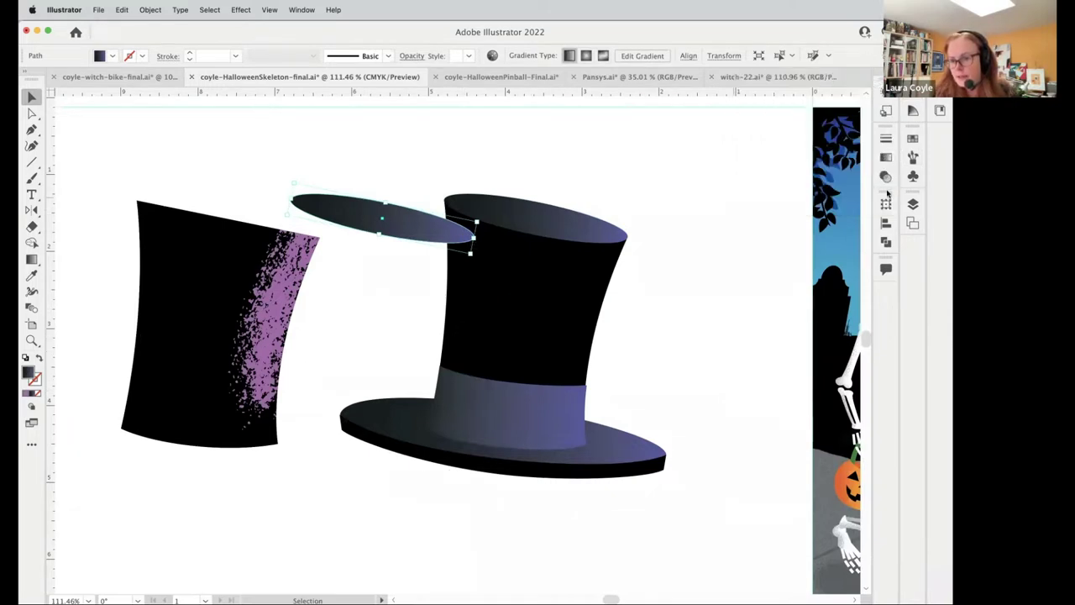
{"action": "left_click", "coordinate": [886, 157]}
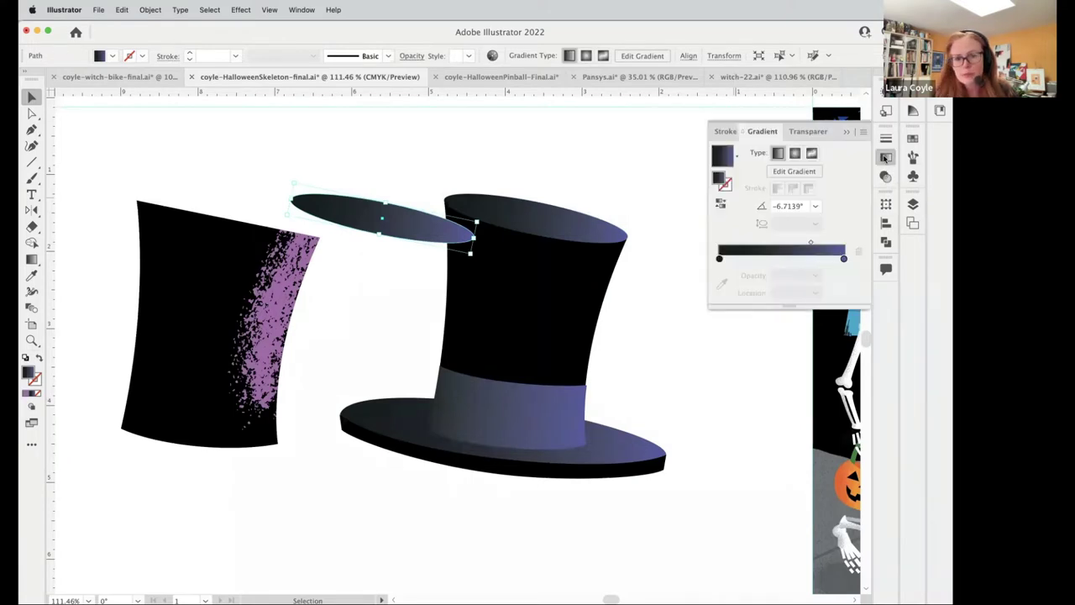
{"action": "left_click", "coordinate": [846, 132]}
{"action": "key", "text": "cmd+z"}
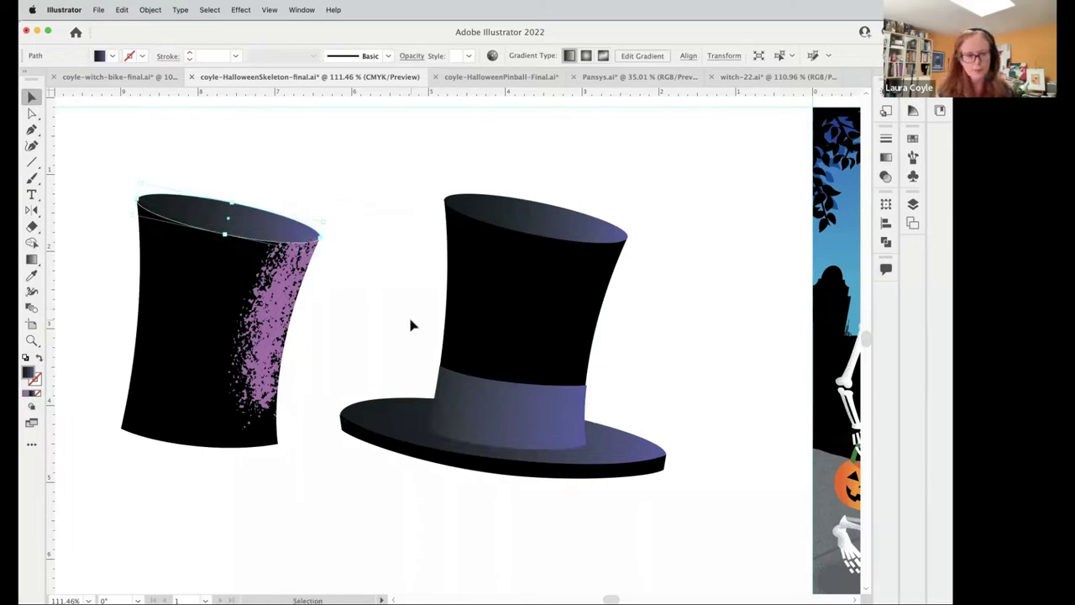
{"action": "left_click", "coordinate": [353, 299]}
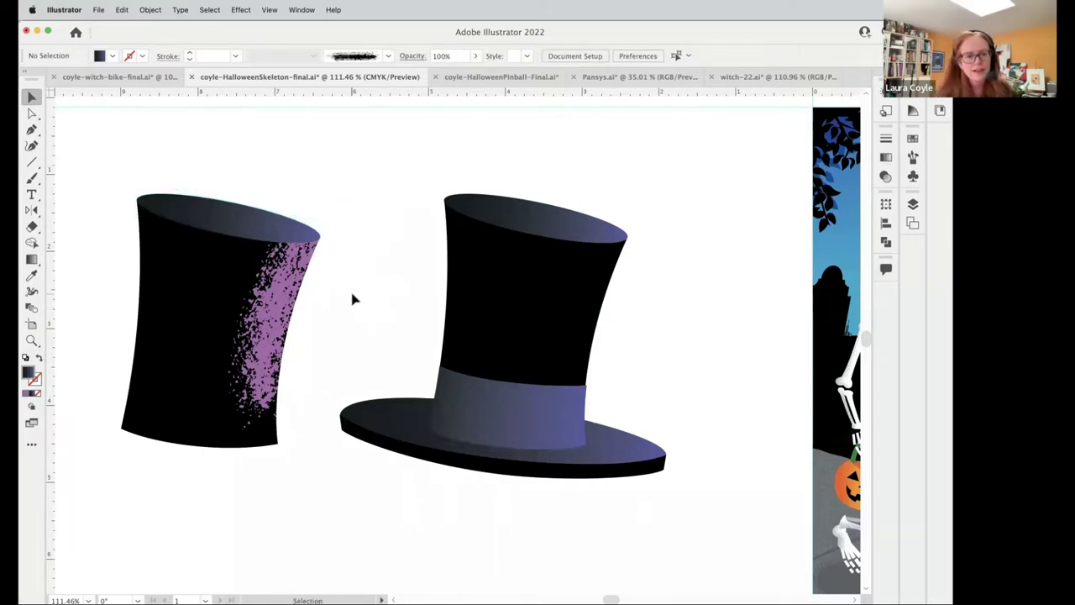
- Pick up the crown's 2 pt purple stippled stroke style and paint a curved brush stroke across the ellipse along its upper rim
{"action": "key", "text": "z"}
{"action": "left_click_drag", "start_coordinate": [281, 382], "coordinate": [567, 372]}
{"action": "key", "text": "v"}
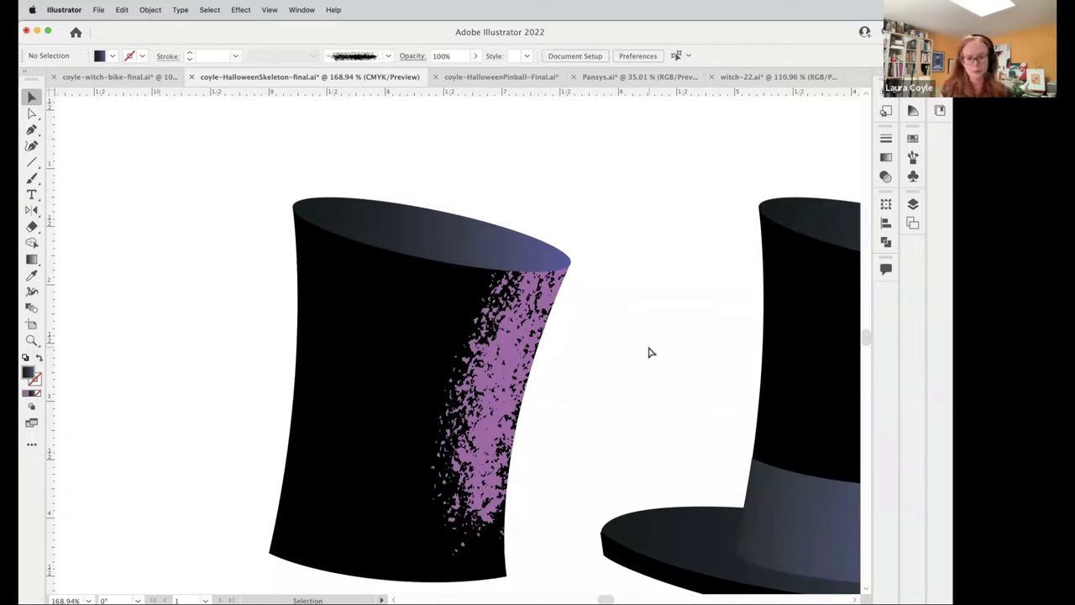
{"action": "key", "text": "a"}
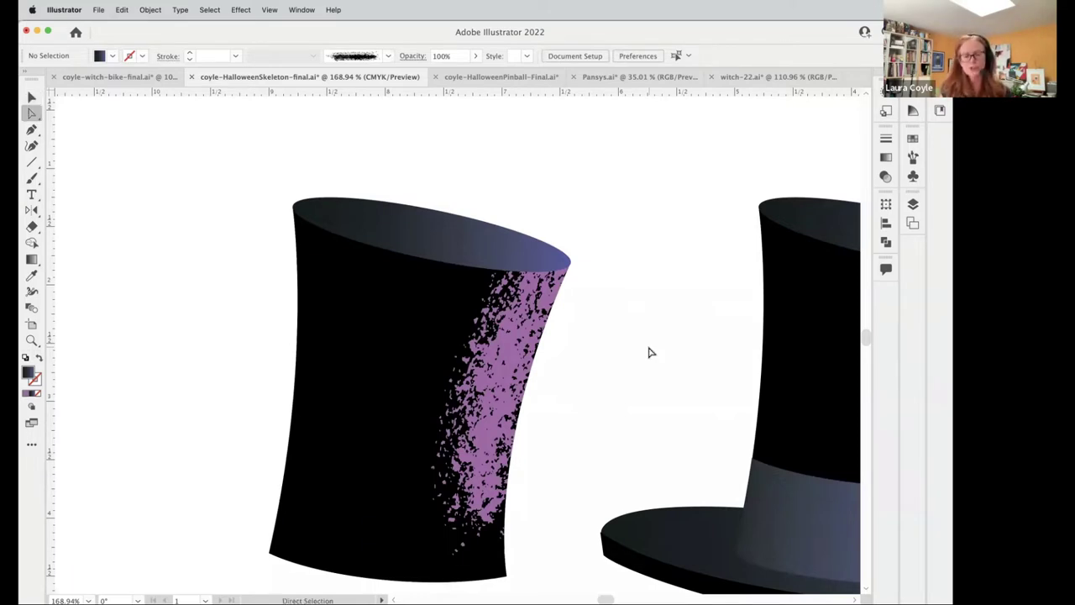
{"action": "left_click", "coordinate": [503, 390]}
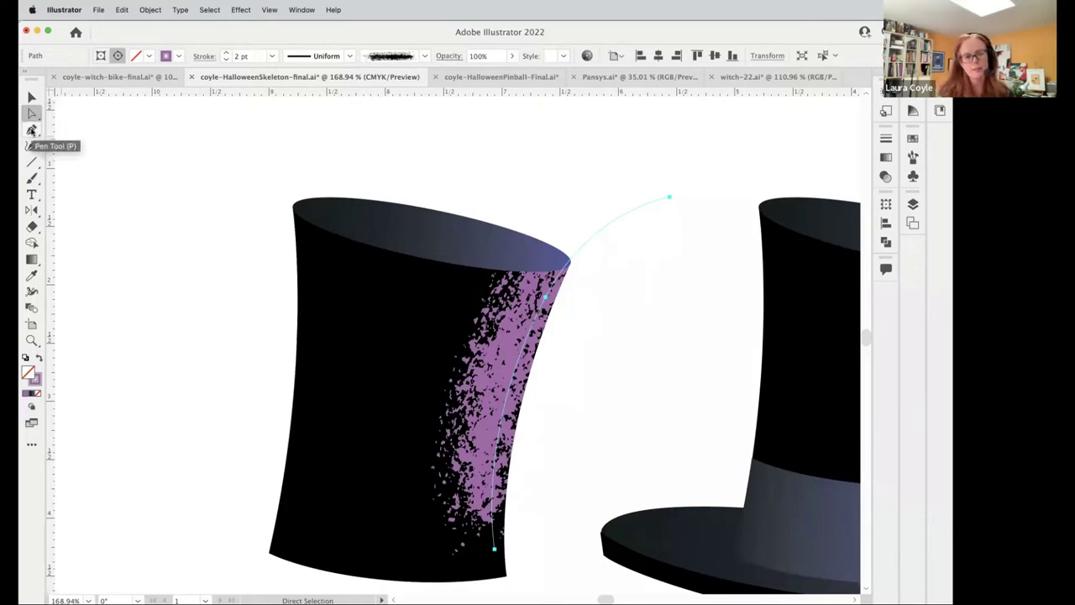
{"action": "left_click", "coordinate": [32, 178]}
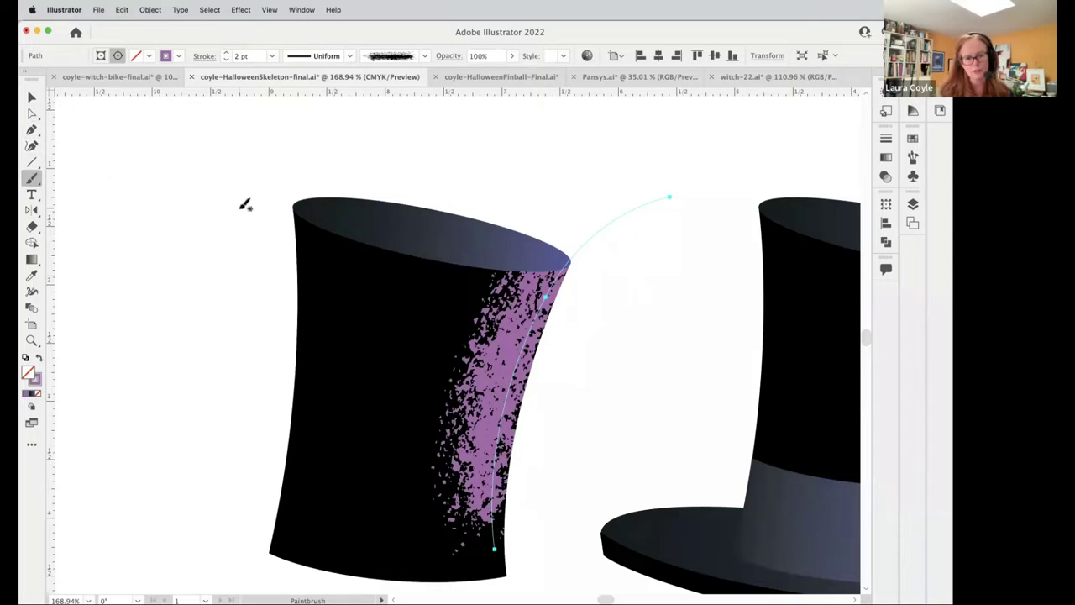
{"action": "mouse_move", "coordinate": [241, 207]}
{"action": "left_mouse_down"}
{"action": "mouse_move", "coordinate": [349, 200]}
{"action": "mouse_move", "coordinate": [466, 220]}
{"action": "mouse_move", "coordinate": [567, 264]}
{"action": "mouse_move", "coordinate": [622, 304]}
{"action": "left_mouse_up"}
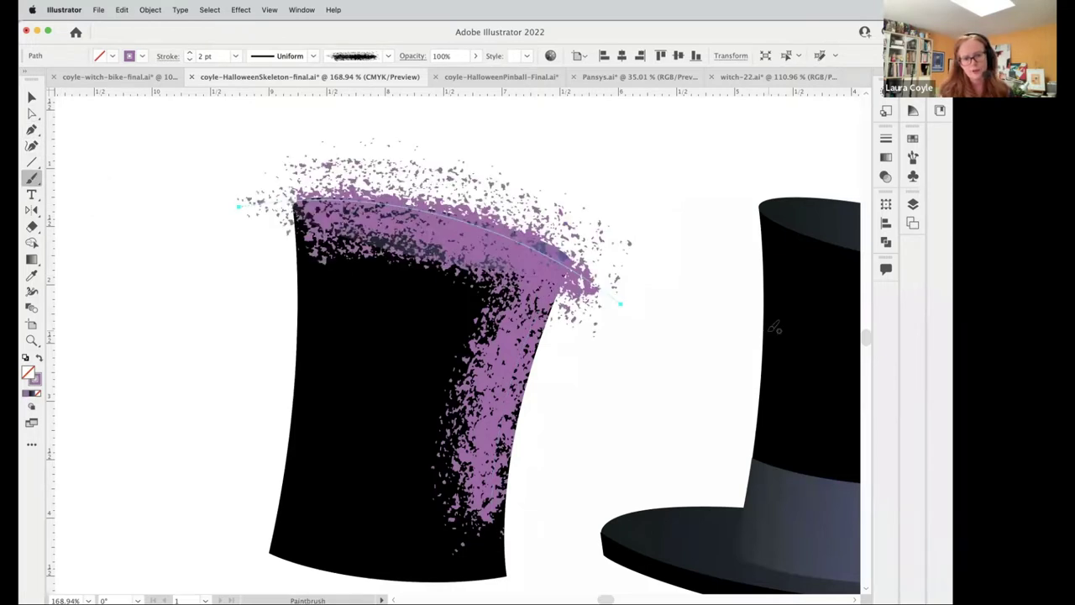
- Reduce the new purple stroke's weight to 1 pt
{"action": "left_click", "coordinate": [32, 97]}
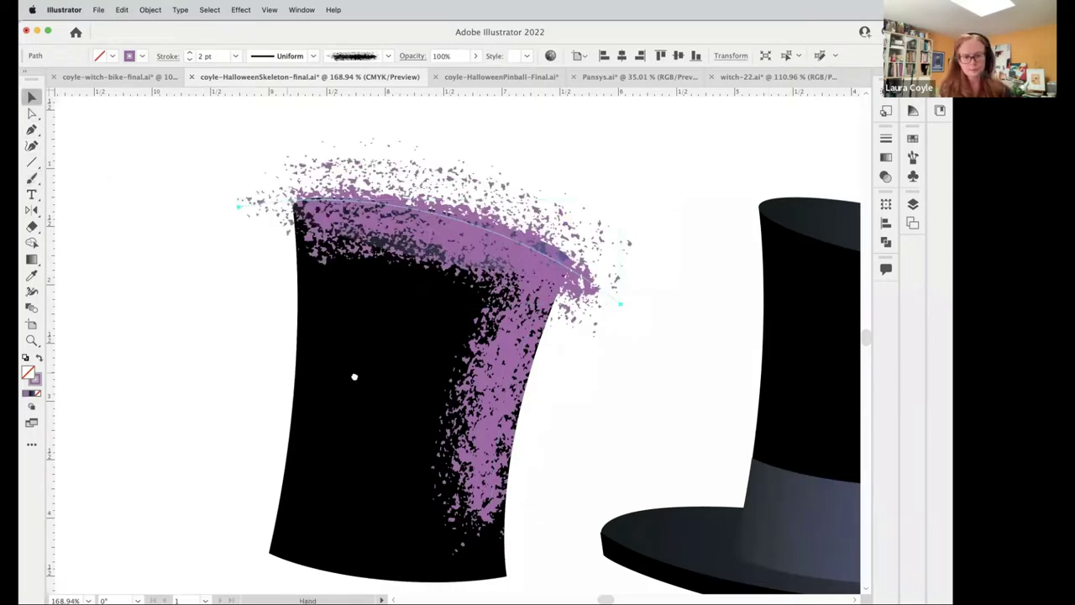
{"action": "left_click_drag", "start_coordinate": [354, 377], "coordinate": [489, 378]}
{"action": "key", "text": "super+minus"}
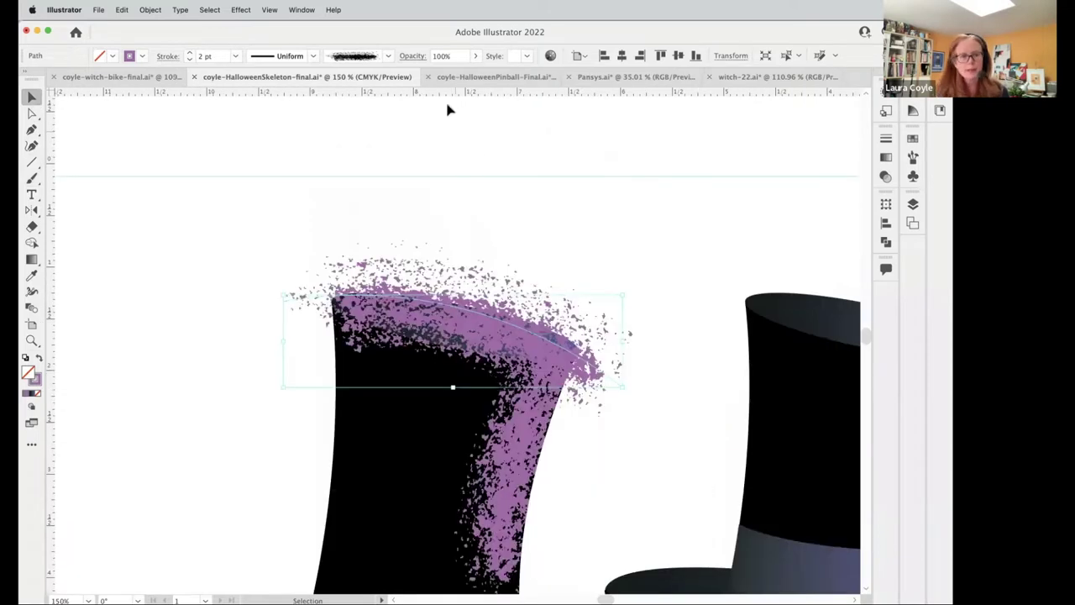
{"action": "left_click", "coordinate": [190, 59]}
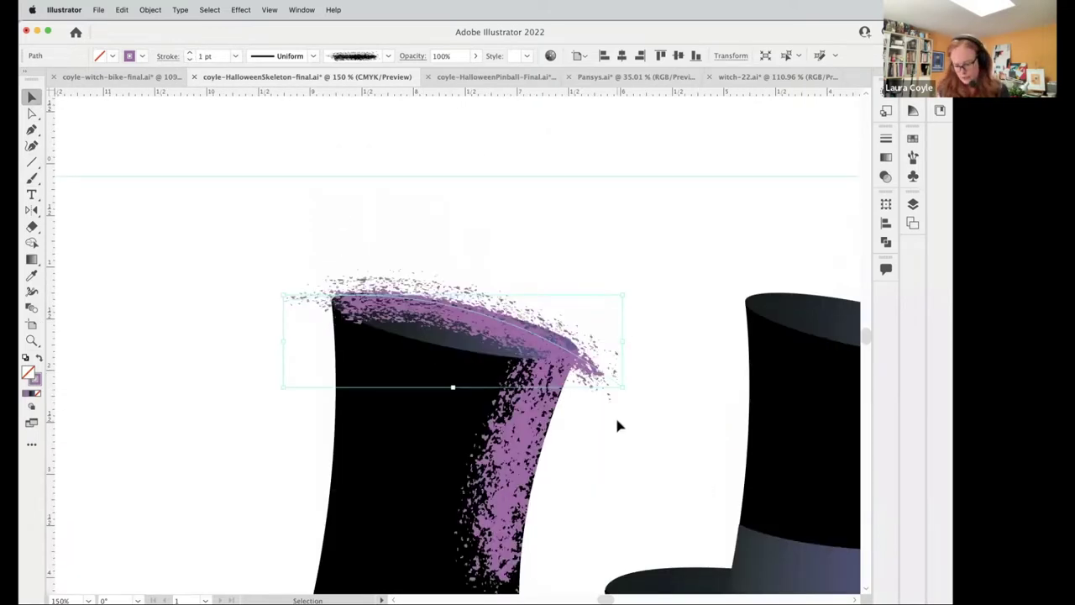
- Move the purple stroke and the gradient ellipse the same distance left, clear of the crown copy
{"action": "key", "text": "shift+Left"}
{"action": "key", "text": "shift+Left"}
{"action": "key", "text": "shift+Left"}
{"action": "key", "text": "shift+Left"}
{"action": "key", "text": "shift+Left"}
{"action": "key", "text": "shift+Left"}
{"action": "key", "text": "shift+Left"}
{"action": "key", "text": "shift+Left"}
{"action": "key", "text": "shift+Left"}
{"action": "key", "text": "shift+Left"}
{"action": "key", "text": "shift+Left"}
{"action": "key", "text": "shift+Left"}
{"action": "key", "text": "shift+Left"}
{"action": "key", "text": "shift+Left"}
{"action": "key", "text": "shift+Left"}
{"action": "key", "text": "shift+Left"}
{"action": "key", "text": "shift+Left"}
{"action": "key", "text": "shift+Left"}
{"action": "key", "text": "shift+Left"}
{"action": "key", "text": "shift+Left"}
{"action": "left_click", "coordinate": [514, 341]}
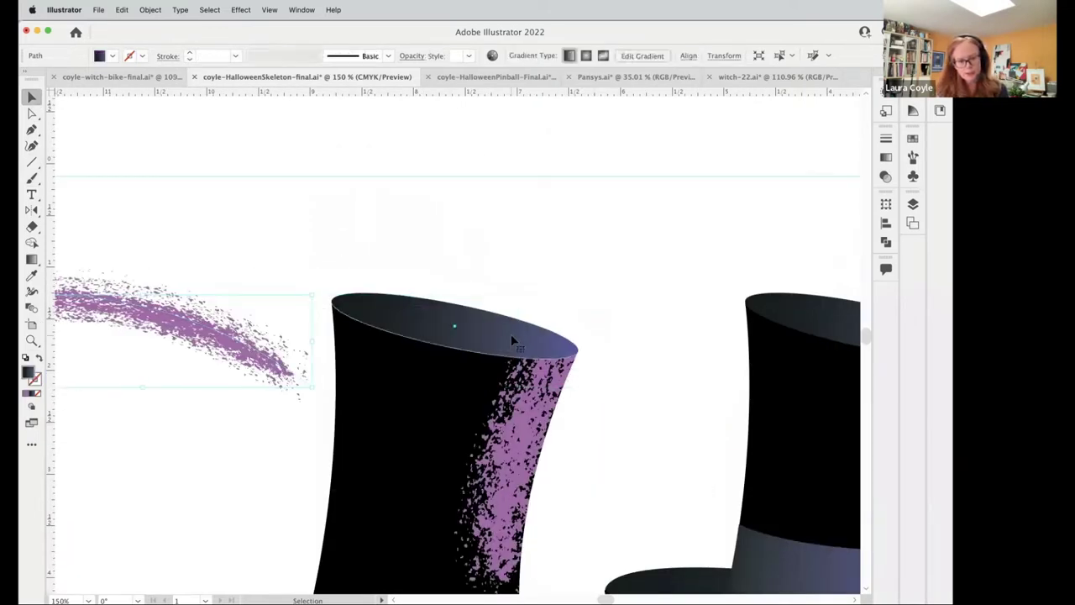
{"action": "key", "text": "shift+Left"}
{"action": "key", "text": "shift+Left"}
{"action": "key", "text": "shift+Left"}
{"action": "key", "text": "shift+Left"}
{"action": "key", "text": "shift+Left"}
{"action": "key", "text": "shift+Left"}
{"action": "key", "text": "shift+Left"}
{"action": "key", "text": "shift+Left"}
{"action": "key", "text": "shift+Left"}
{"action": "key", "text": "shift+Left"}
{"action": "key", "text": "shift+Left"}
{"action": "key", "text": "shift+Left"}
{"action": "key", "text": "shift+Left"}
{"action": "key", "text": "shift+Left"}
{"action": "key", "text": "shift+Left"}
{"action": "key", "text": "shift+Left"}
{"action": "key", "text": "shift+Left"}
{"action": "key", "text": "shift+Left"}
{"action": "key", "text": "shift+Left"}
{"action": "key", "text": "shift+Left"}
{"action": "left_click_drag", "start_coordinate": [110, 451], "coordinate": [290, 457]}
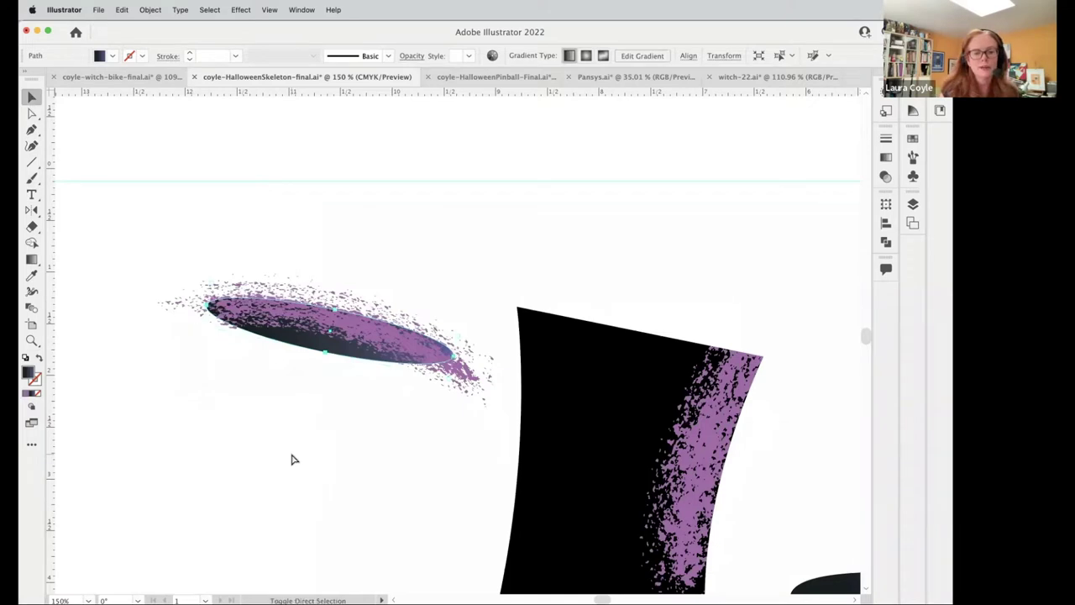
- Bring the gradient ellipse in front of the purple stroke, make a clipping mask from the two and deselect
{"action": "key", "text": "super+shift+bracketright"}
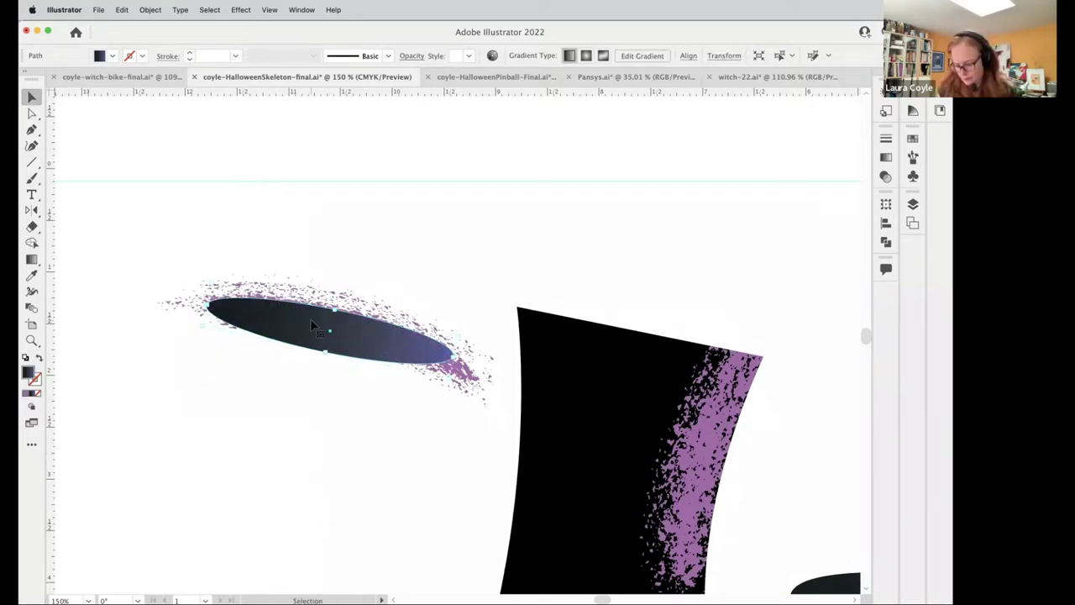
{"action": "left_click_drag", "start_coordinate": [310, 326], "coordinate": [349, 417]}
{"action": "key", "text": "super+shift+z"}
{"action": "key", "text": "super+z"}
{"action": "key", "text": "super+z"}
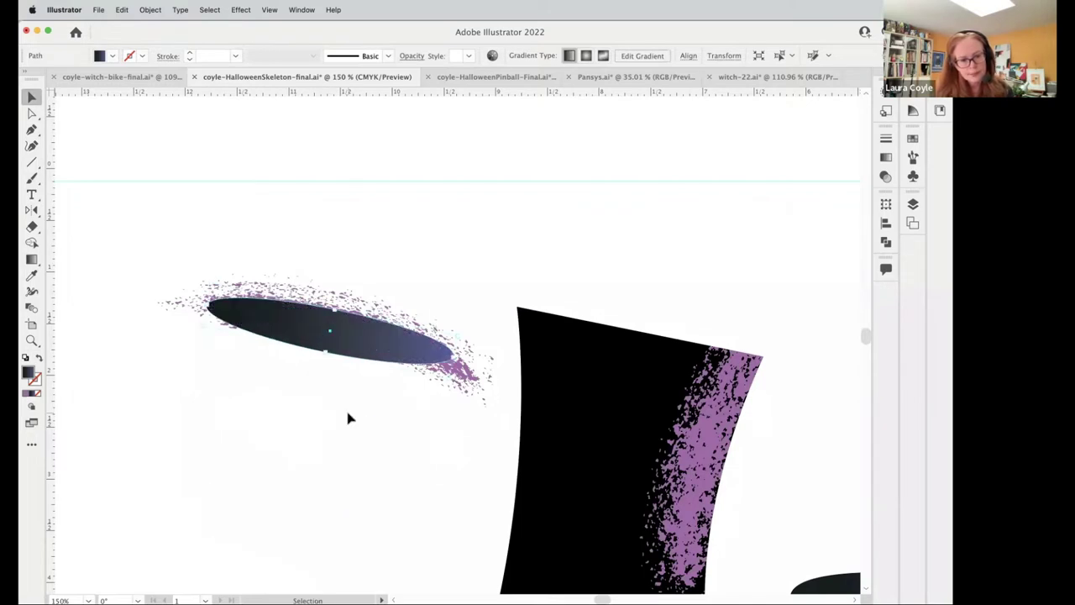
{"action": "left_click", "coordinate": [164, 265]}
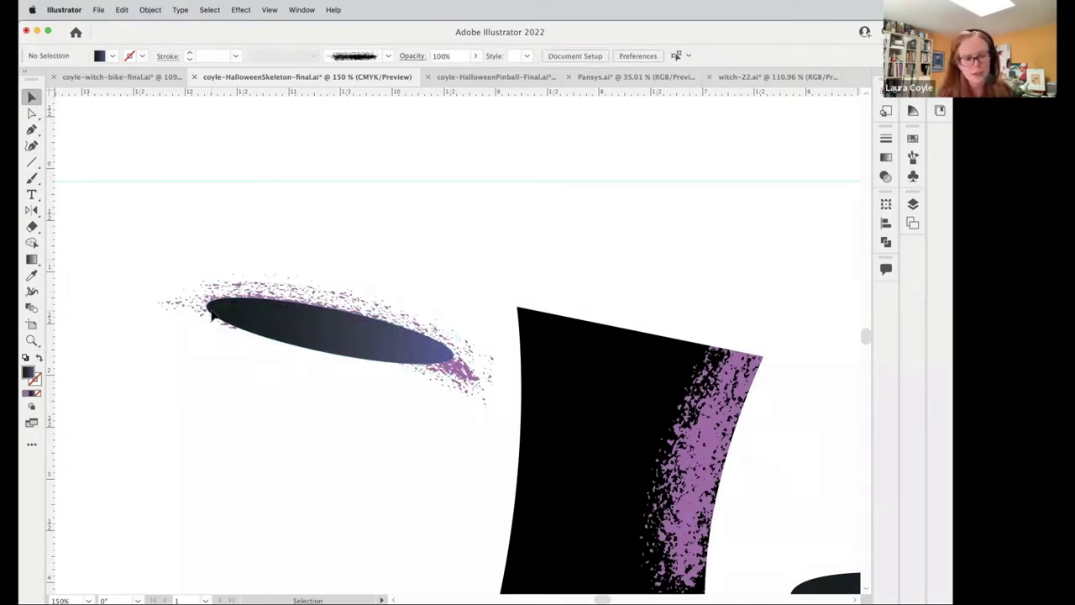
{"action": "left_click_drag", "start_coordinate": [99, 225], "coordinate": [451, 386]}
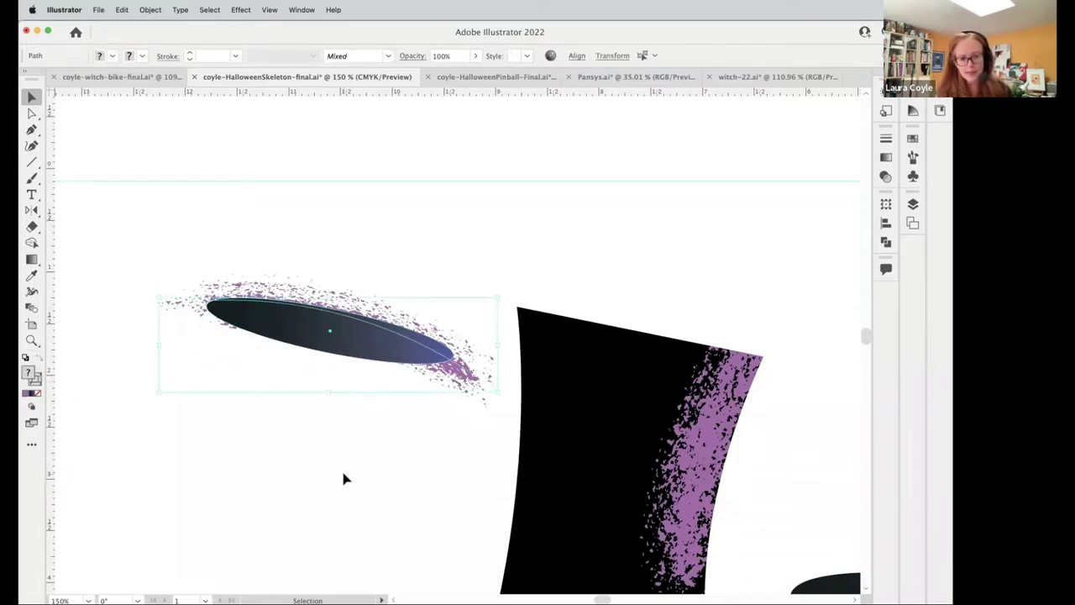
{"action": "key", "text": "super+7"}
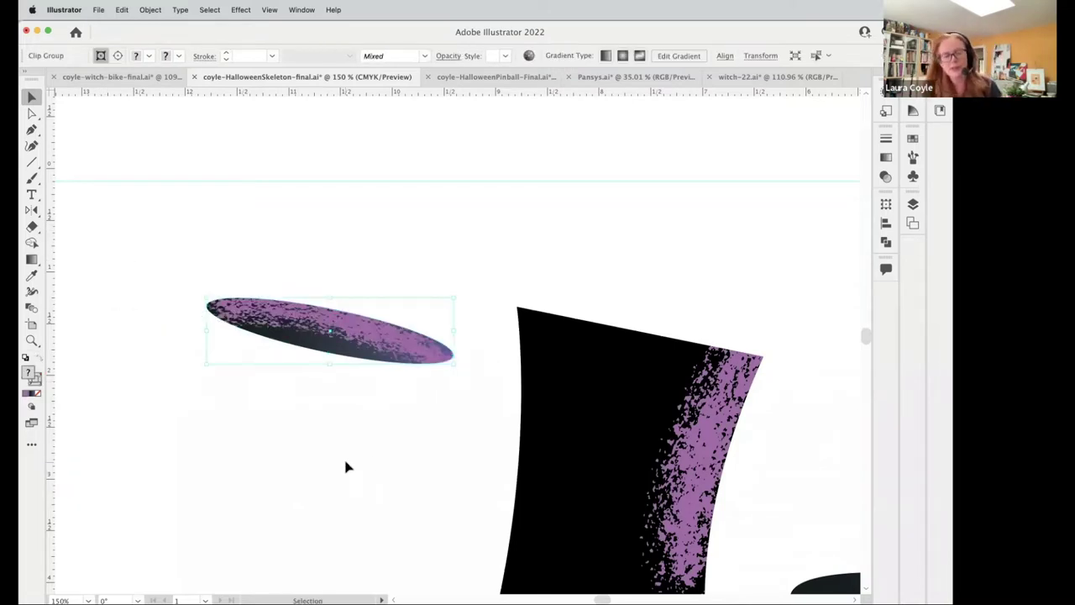
{"action": "left_click", "coordinate": [366, 447]}
- Select only the purple stroke inside the clipped ellipse and lower its opacity to 81%
{"action": "key", "text": "a"}
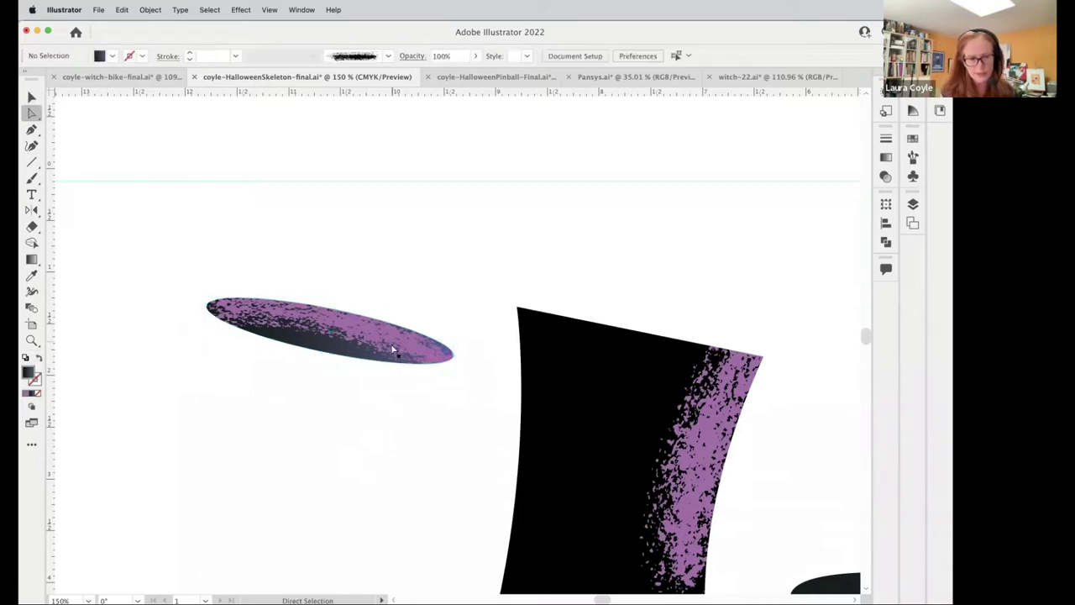
{"action": "left_click", "coordinate": [392, 348]}
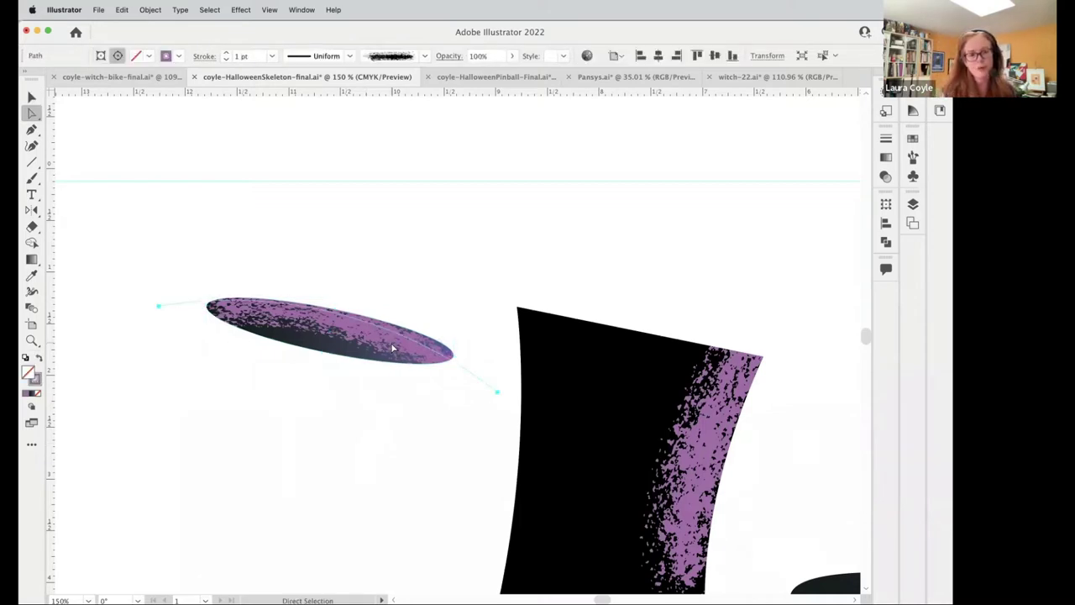
{"action": "left_click", "coordinate": [886, 177]}
{"action": "left_click", "coordinate": [857, 152]}
{"action": "left_click_drag", "start_coordinate": [857, 171], "coordinate": [846, 172]}
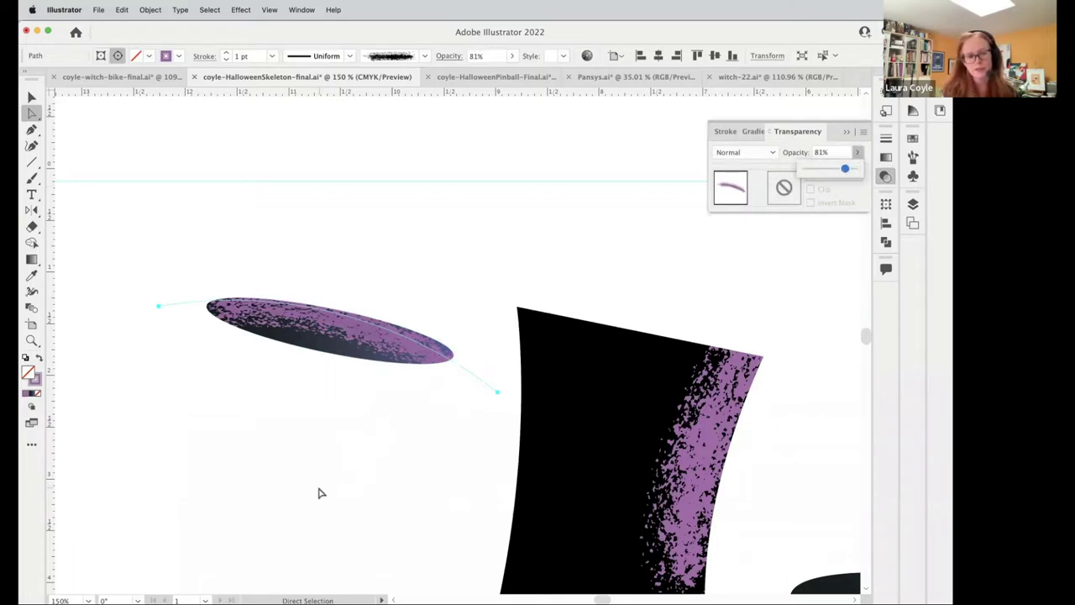
- Try moving only the clipping ellipse to the right and undo the move
{"action": "left_click", "coordinate": [355, 357]}
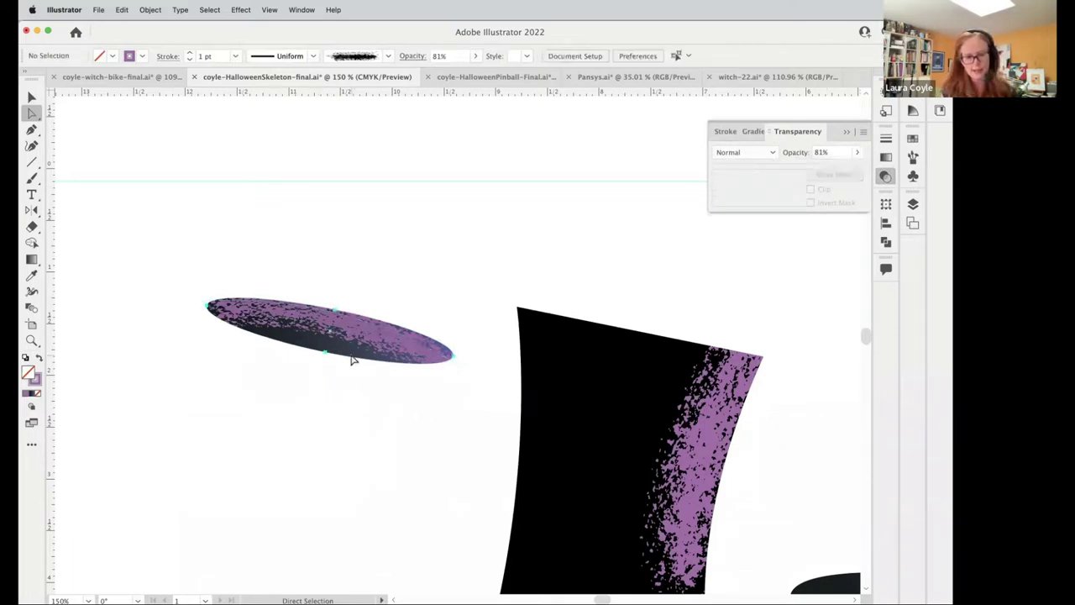
{"action": "key", "text": "shift+Right"}
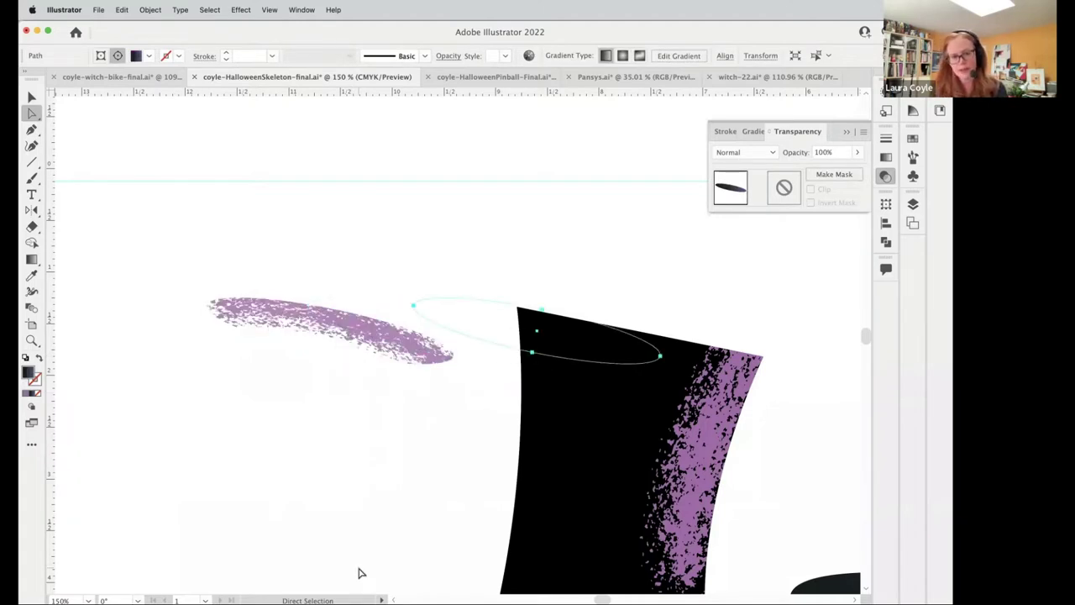
{"action": "key", "text": "super+z"}
{"action": "left_click", "coordinate": [333, 387]}
{"action": "left_click", "coordinate": [312, 343]}
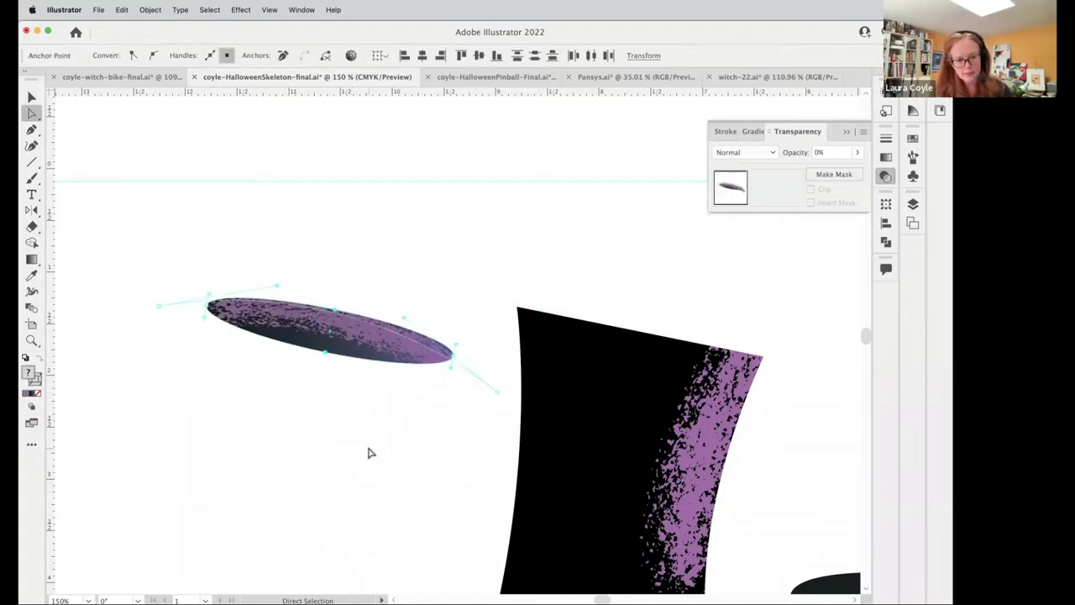
- Move the whole clipped ellipse group horizontally right onto the crown copy's opening and deselect it
{"action": "key", "text": "v"}
{"action": "left_click_drag", "start_coordinate": [276, 223], "coordinate": [382, 439]}
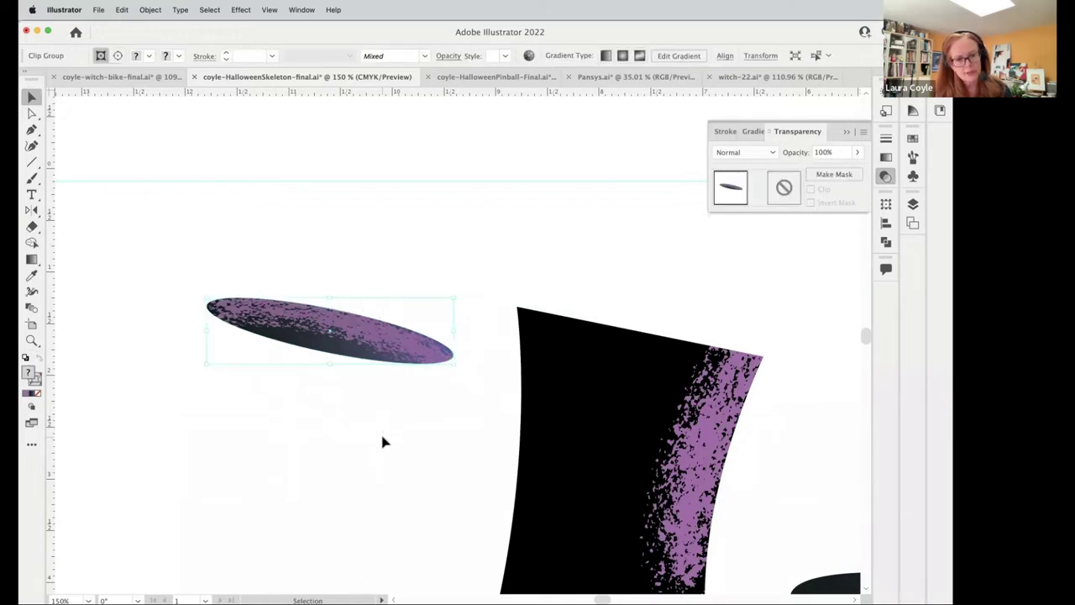
{"action": "key", "text": "v"}
{"action": "key", "text": "shift+Right"}
{"action": "key", "text": "shift+Right"}
{"action": "key", "text": "shift+Right"}
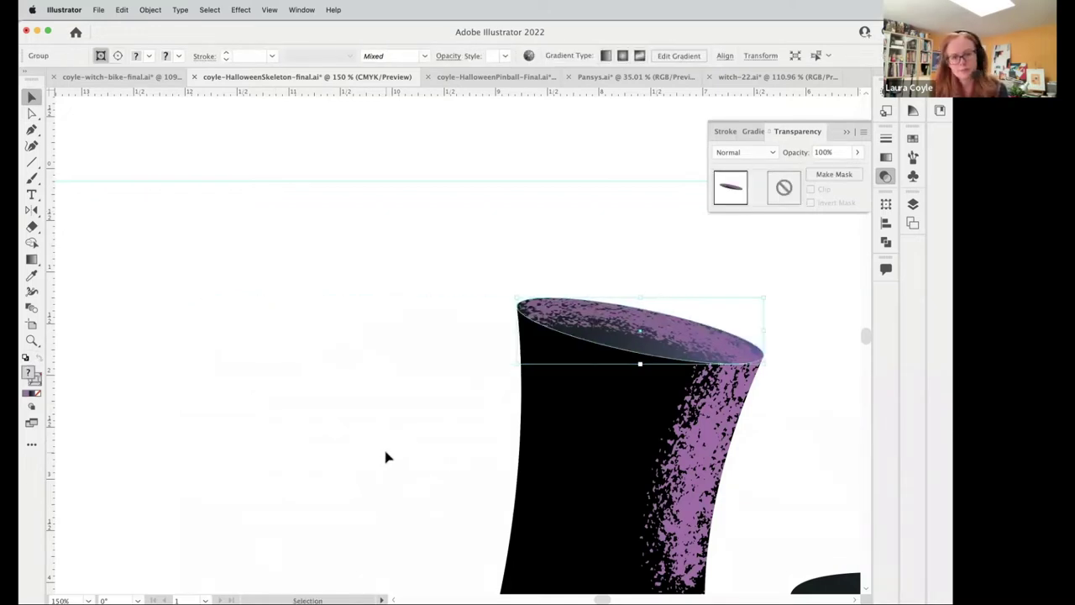
{"action": "left_click", "coordinate": [387, 453]}
- Draw a rectangle with the dark-to-purple gradient fill in the empty area left of the hats and deselect it
{"action": "scroll", "coordinate": [644, 509], "scroll_direction": "down", "scroll_amount": 6}
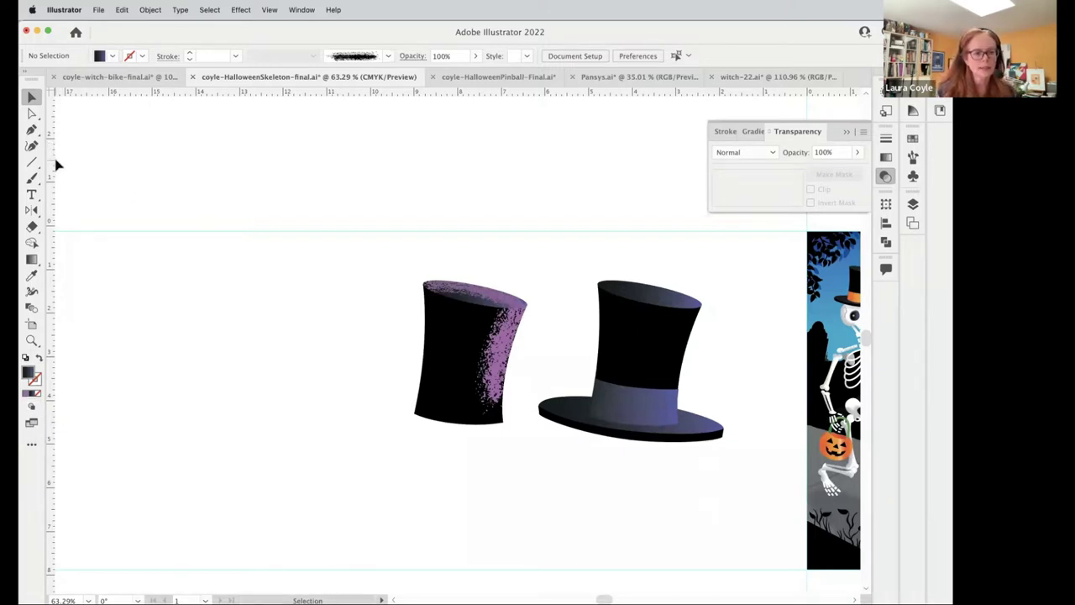
{"action": "left_click_drag", "start_coordinate": [33, 162], "coordinate": [60, 163]}
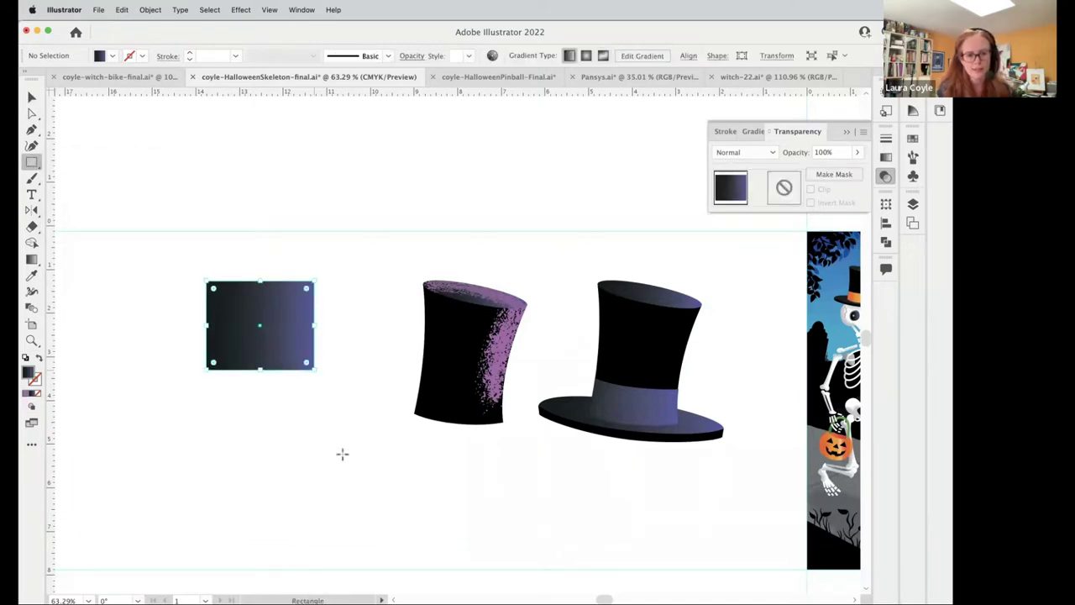
{"action": "key", "text": "v"}
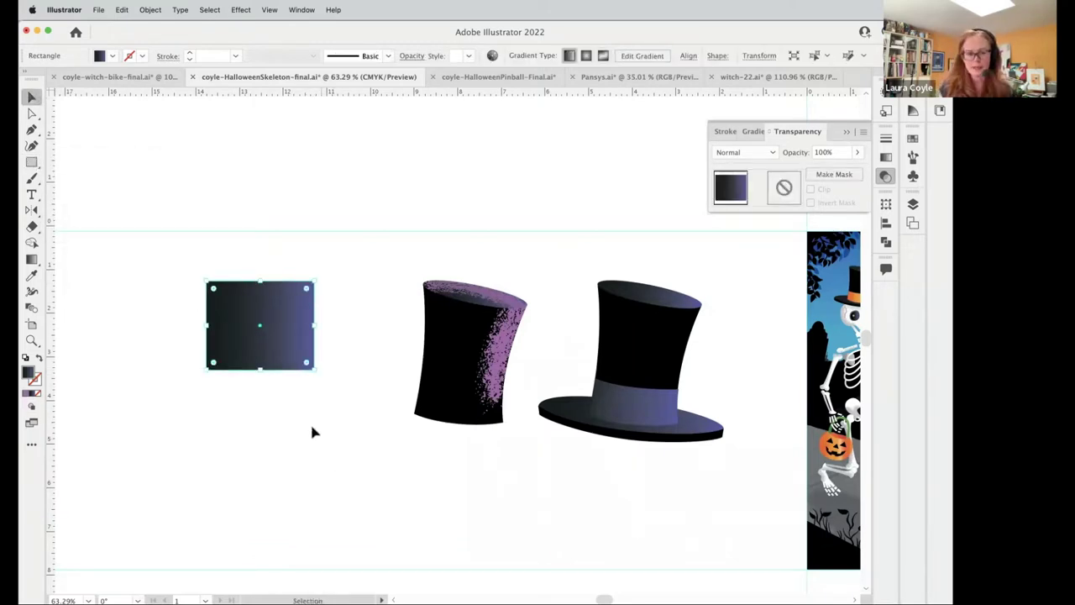
{"action": "left_click", "coordinate": [310, 427]}
- Examine the rectangle's gradient up close and move the rectangle slightly right and up
{"action": "left_click_drag", "start_coordinate": [298, 435], "coordinate": [433, 406]}
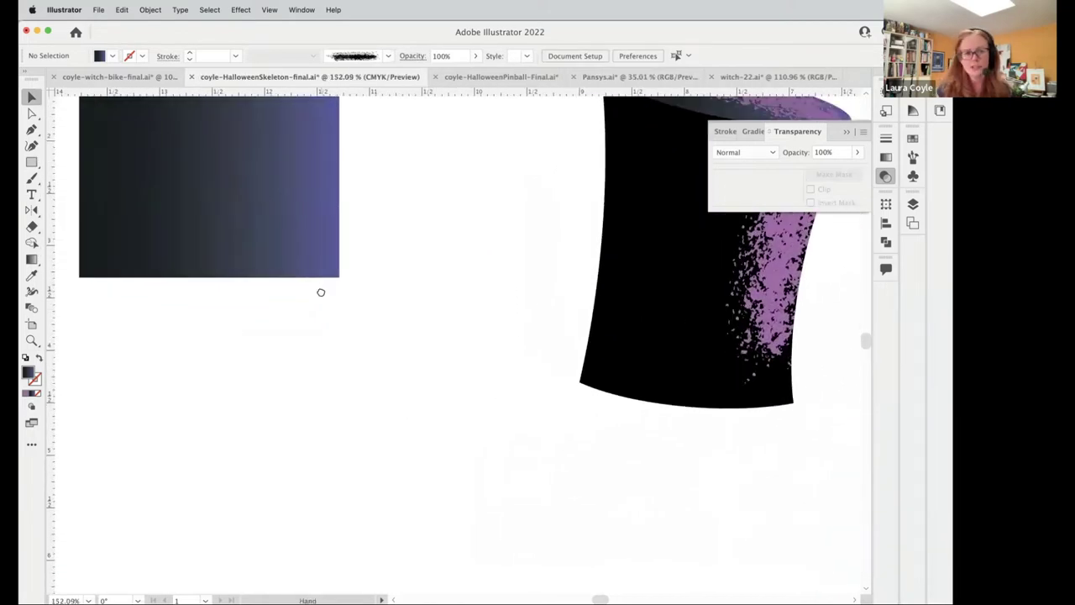
{"action": "left_click_drag", "start_coordinate": [319, 290], "coordinate": [535, 411]}
{"action": "scroll", "coordinate": [547, 470], "scroll_direction": "up", "scroll_amount": 3}
{"action": "left_click_drag", "start_coordinate": [620, 366], "coordinate": [606, 466]}
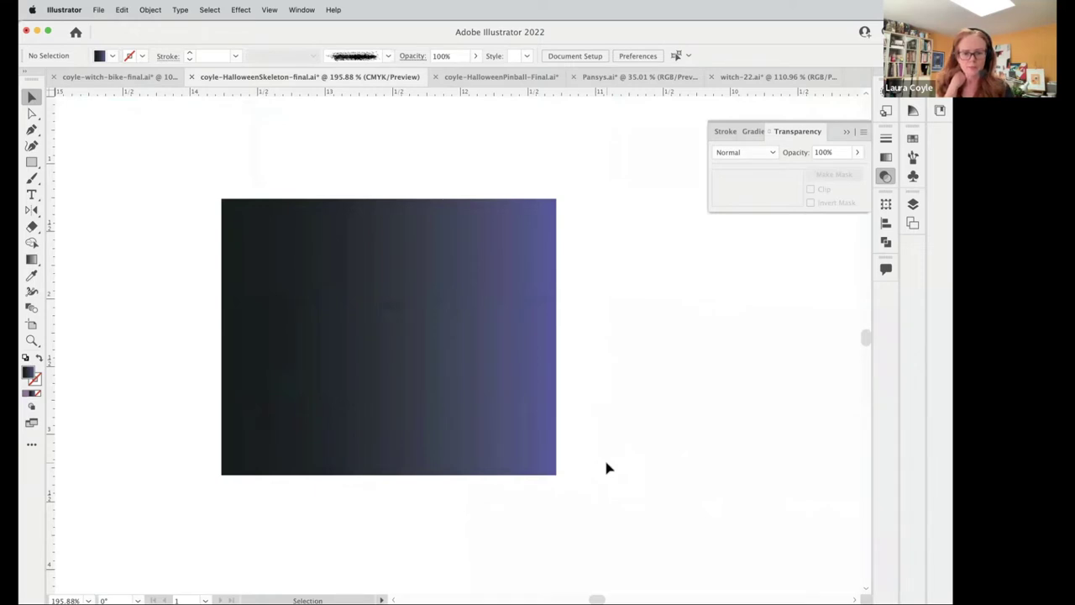
{"action": "left_click_drag", "start_coordinate": [606, 462], "coordinate": [587, 480]}
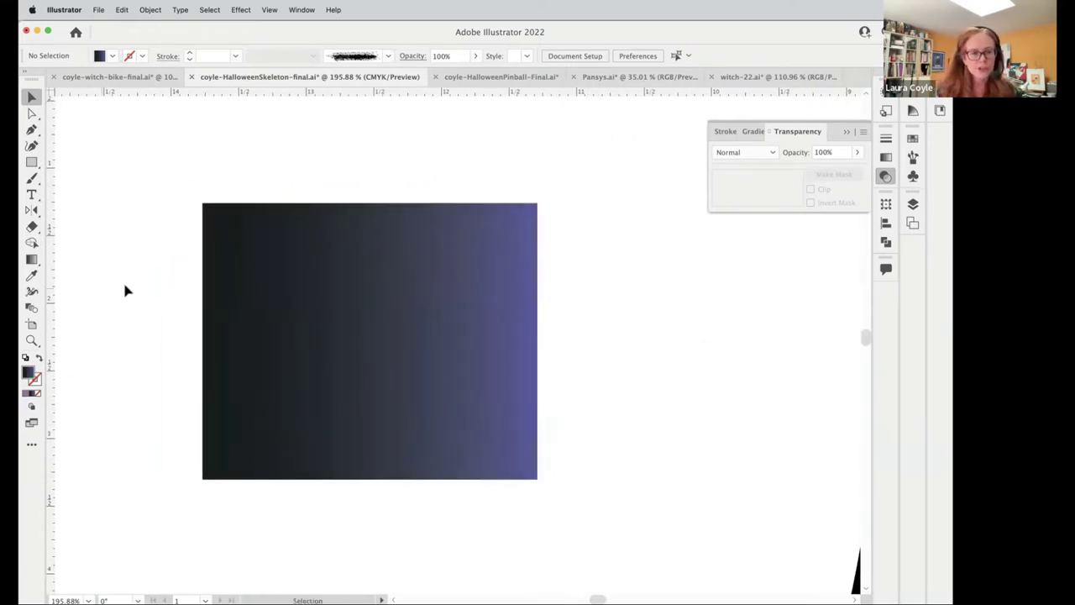
{"action": "left_click_drag", "start_coordinate": [481, 420], "coordinate": [500, 407]}
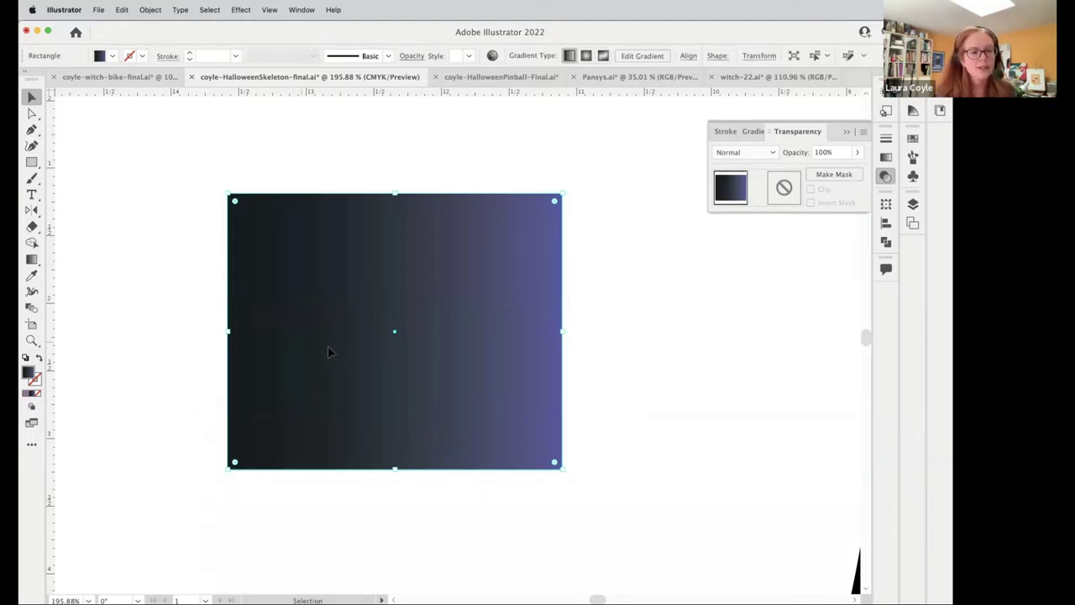
- Pick up the 2 pt purple stippled brush settings from the highlight stroke on the hat crown copy's side for the Paintbrush
{"action": "left_click", "coordinate": [32, 177]}
{"action": "left_click", "coordinate": [680, 381], "text": "alt+super"}
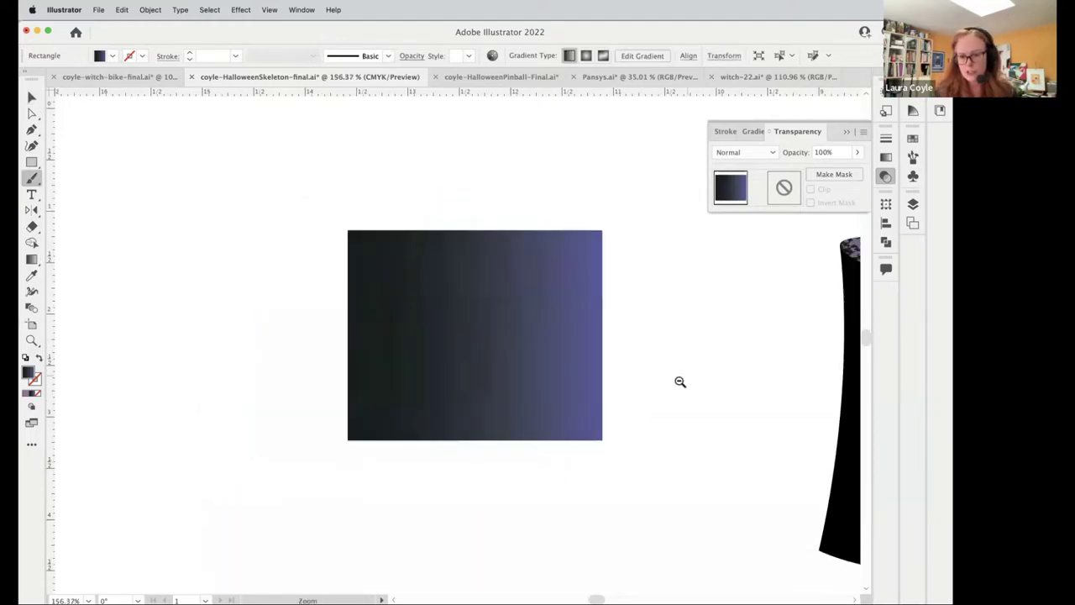
{"action": "left_click", "coordinate": [680, 381], "text": "alt+super"}
{"action": "left_click_drag", "start_coordinate": [680, 382], "coordinate": [461, 440]}
{"action": "key", "text": "a"}
{"action": "left_click", "coordinate": [731, 336]}
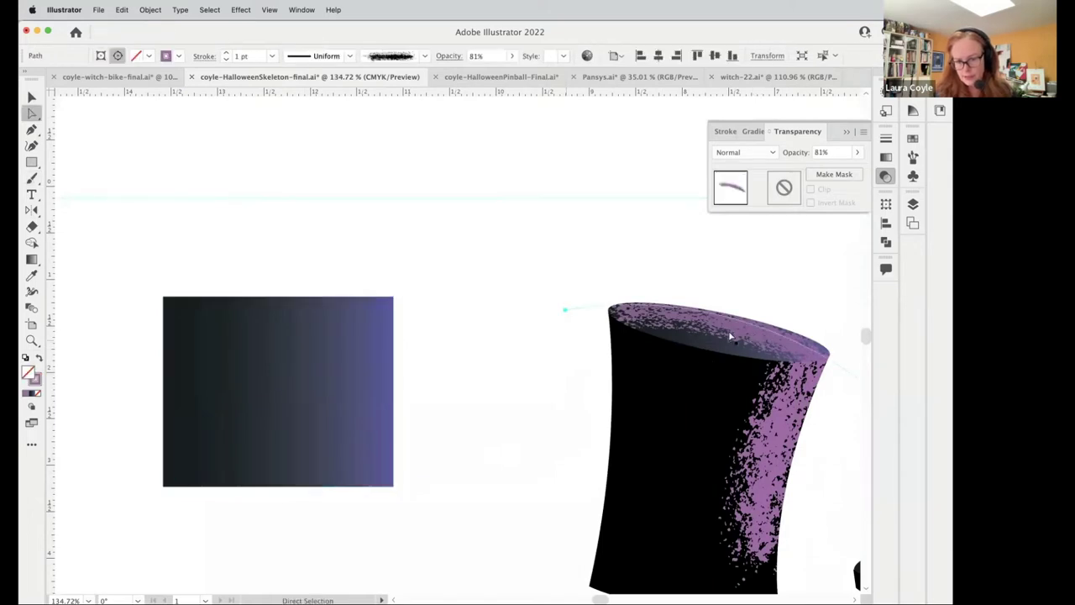
{"action": "left_click", "coordinate": [772, 475]}
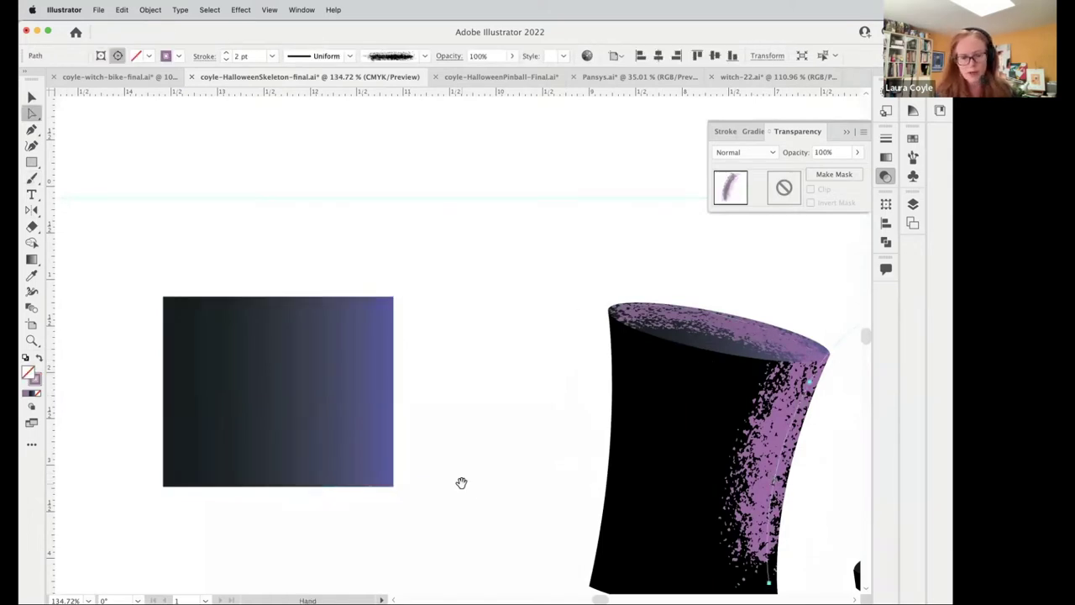
- Try painting a wavy purple stippled brush stroke across the gradient rectangle and past its edges, and undo the stroke
{"action": "left_click_drag", "start_coordinate": [461, 482], "coordinate": [682, 483]}
{"action": "left_click", "coordinate": [31, 178]}
{"action": "left_click", "coordinate": [587, 420], "text": "super"}
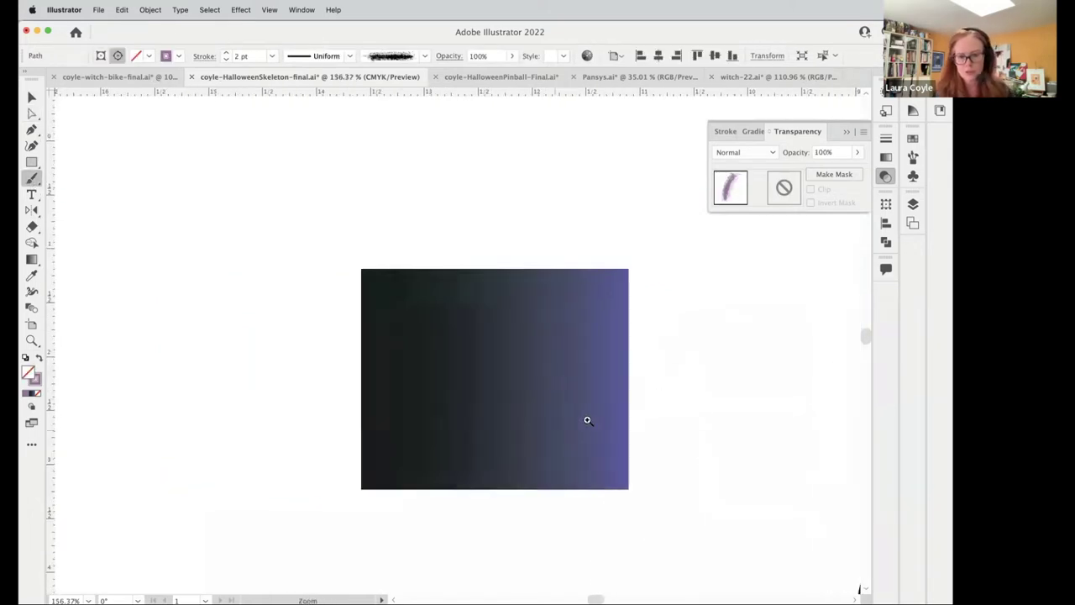
{"action": "left_click", "coordinate": [587, 420], "text": "super"}
{"action": "left_click_drag", "start_coordinate": [700, 394], "coordinate": [621, 379]}
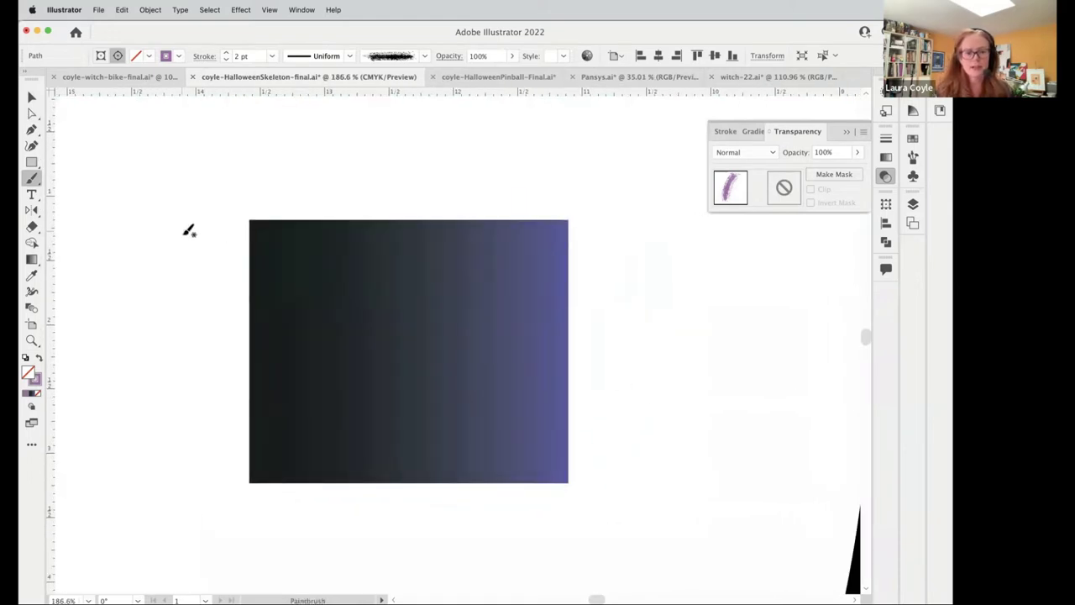
{"action": "mouse_move", "coordinate": [179, 241]}
{"action": "left_mouse_down"}
{"action": "mouse_move", "coordinate": [406, 242]}
{"action": "mouse_move", "coordinate": [487, 353]}
{"action": "mouse_move", "coordinate": [625, 462]}
{"action": "left_mouse_up"}
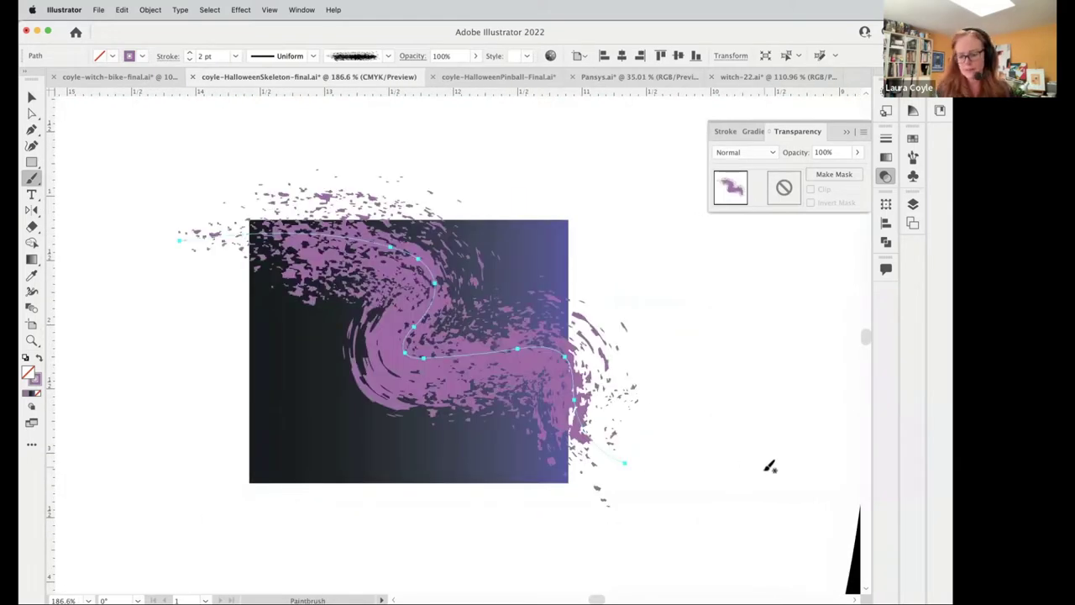
{"action": "key", "text": "super+z"}
- Select the gradient rectangle and switch the drawing mode to Draw Inside
{"action": "left_click", "coordinate": [465, 370], "text": "super"}
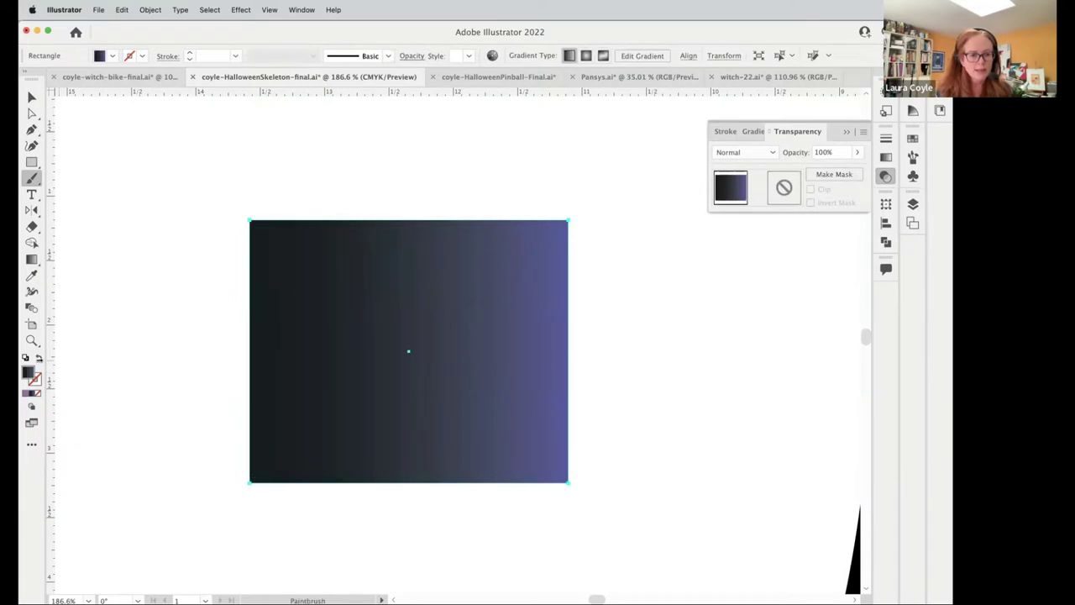
{"action": "left_click", "coordinate": [32, 407]}
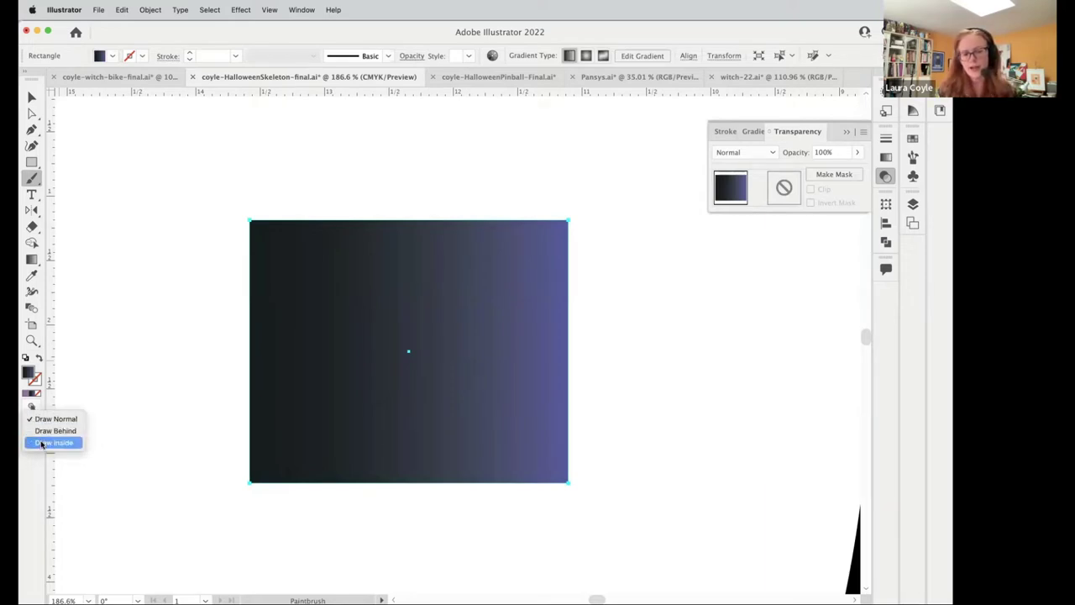
{"action": "left_click", "coordinate": [43, 445]}
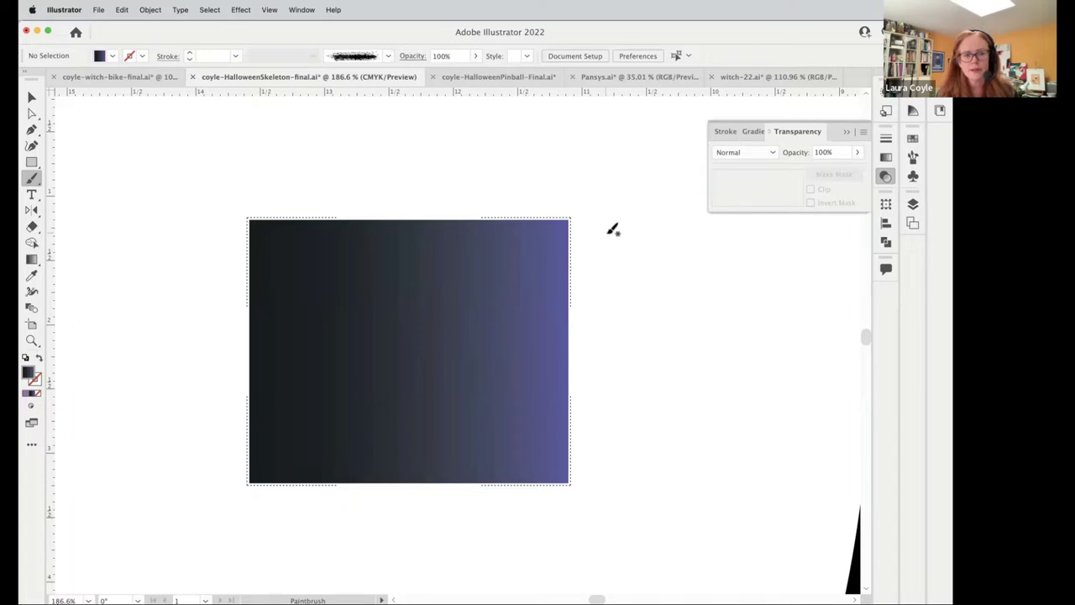
- Paint three wavy vertical black stippled strokes inside the rectangle, near its right side, left of center and left edge, and deselect
{"action": "mouse_move", "coordinate": [507, 220]}
{"action": "left_mouse_down"}
{"action": "mouse_move", "coordinate": [530, 392]}
{"action": "mouse_move", "coordinate": [501, 541]}
{"action": "left_mouse_up"}
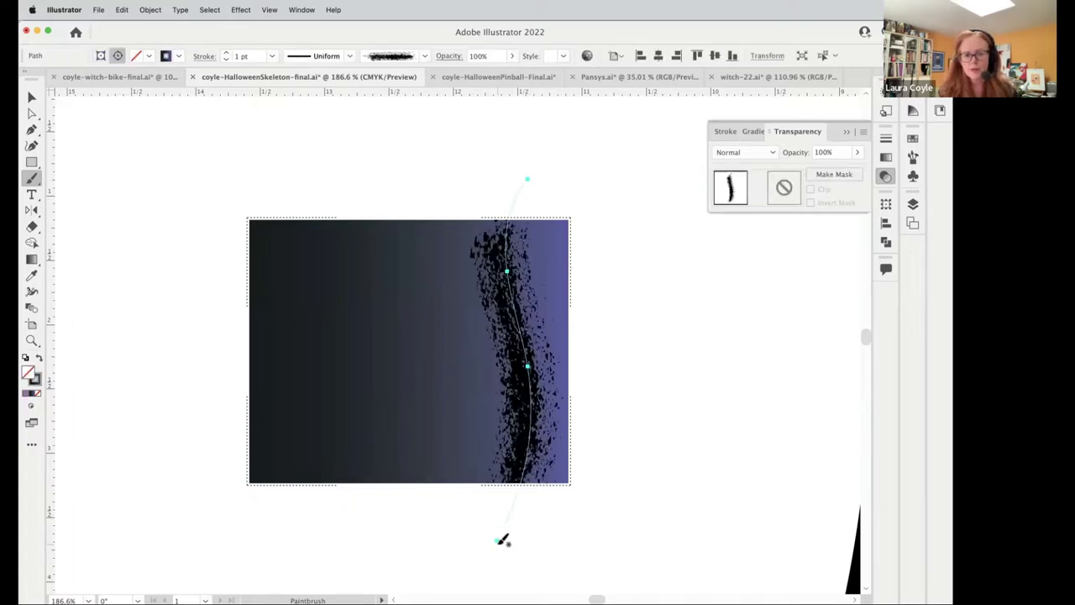
{"action": "mouse_move", "coordinate": [366, 169]}
{"action": "left_mouse_down"}
{"action": "mouse_move", "coordinate": [386, 485]}
{"action": "mouse_move", "coordinate": [361, 540]}
{"action": "left_mouse_up"}
{"action": "mouse_move", "coordinate": [278, 180]}
{"action": "left_mouse_down"}
{"action": "mouse_move", "coordinate": [283, 516]}
{"action": "mouse_move", "coordinate": [271, 535]}
{"action": "left_mouse_up"}
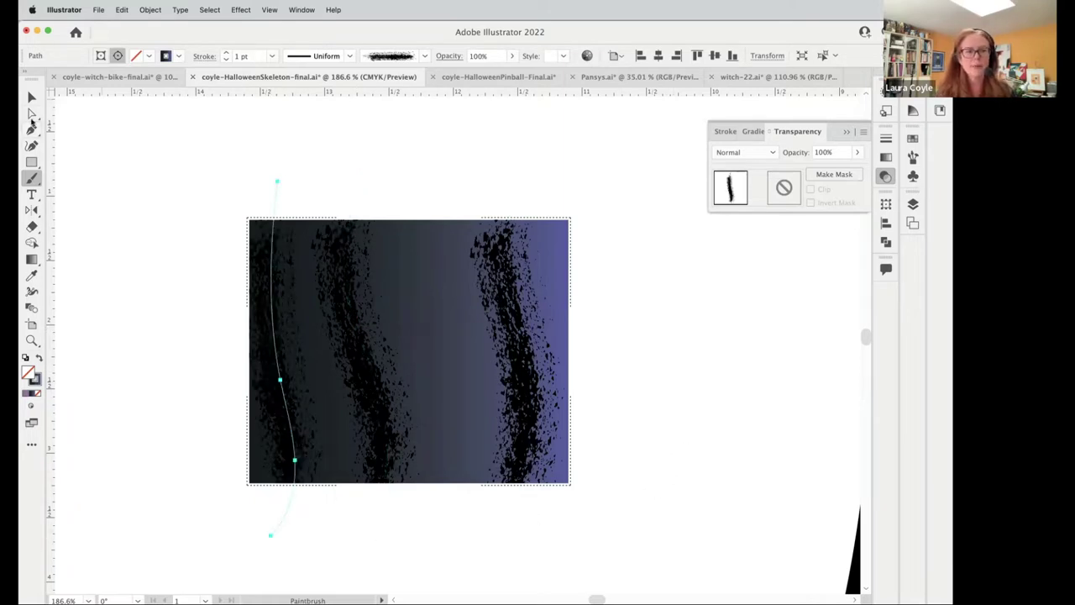
{"action": "left_click", "coordinate": [32, 98]}
{"action": "left_click", "coordinate": [680, 356]}
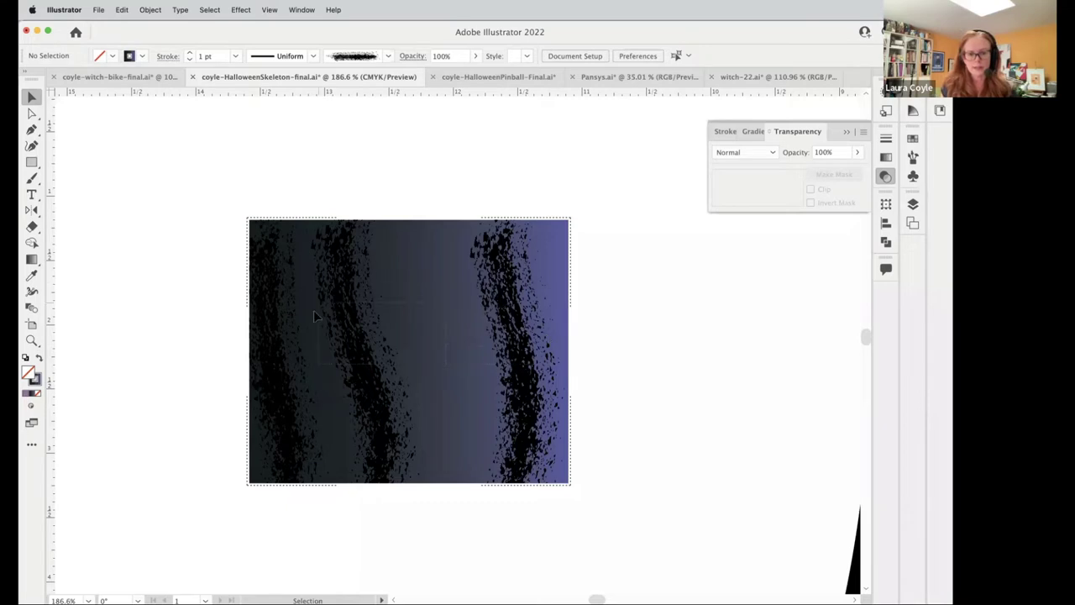
- Move the clipped rectangle with its strokes right, back left, and slightly right again to demonstrate the clipping
{"action": "left_click", "coordinate": [390, 395]}
{"action": "left_click_drag", "start_coordinate": [390, 395], "coordinate": [522, 349]}
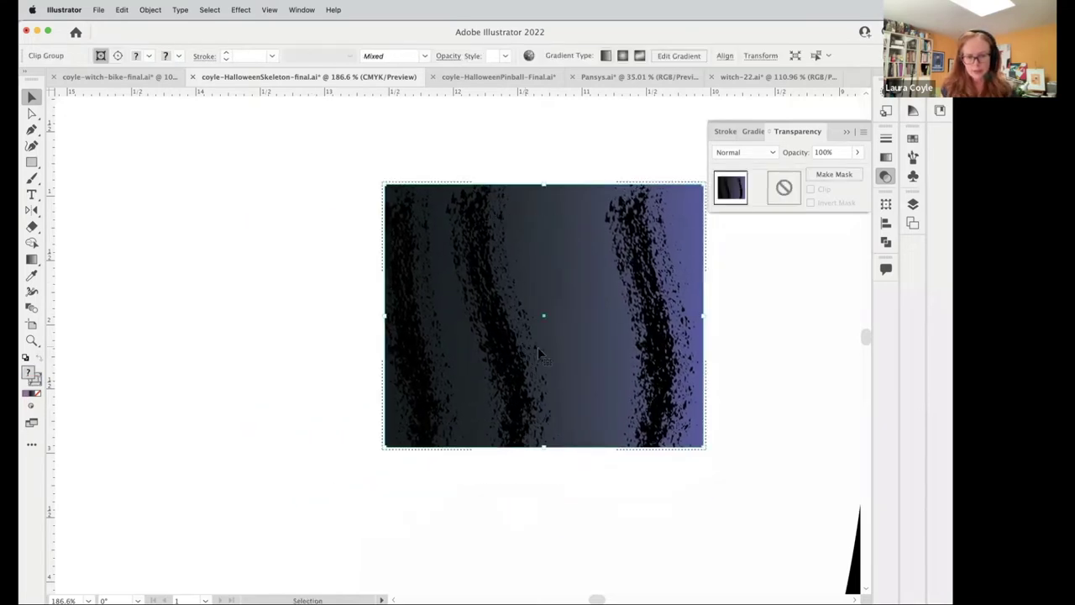
{"action": "left_click_drag", "start_coordinate": [462, 380], "coordinate": [313, 392]}
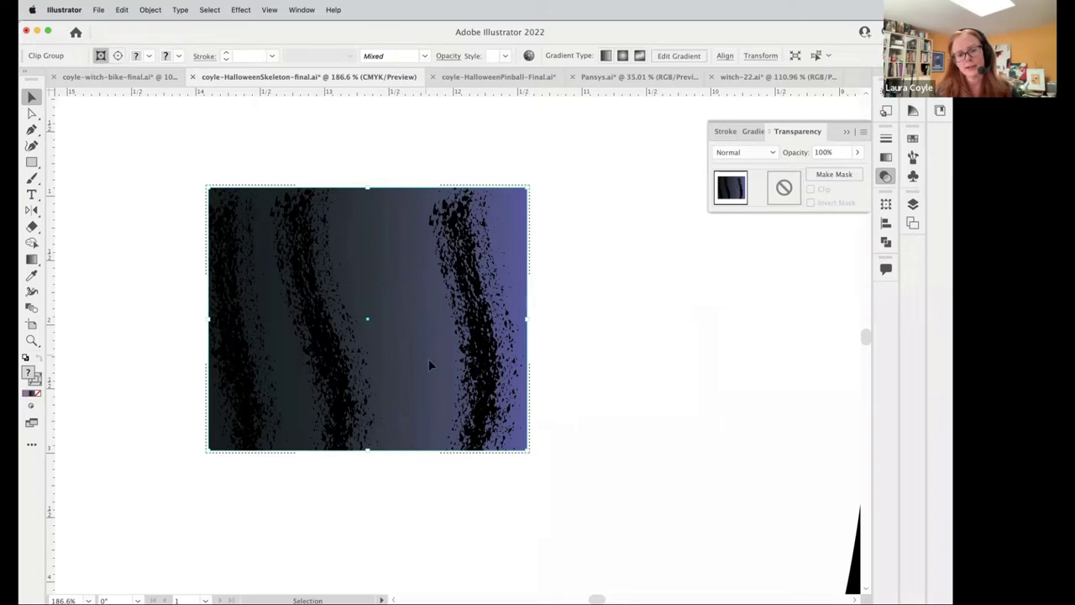
{"action": "key", "text": "super+shift+a"}
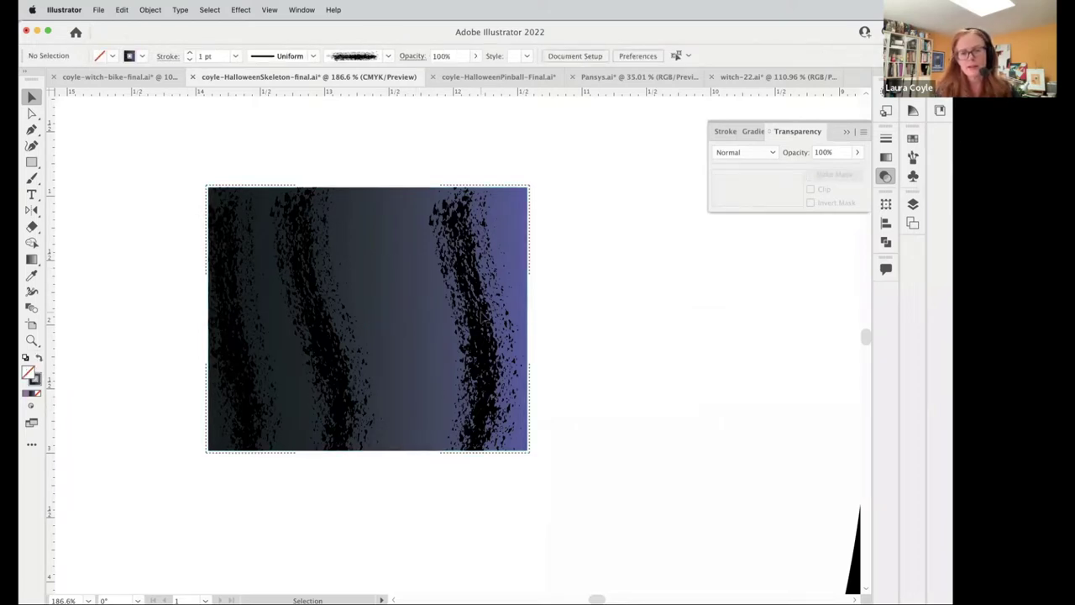
{"action": "left_click_drag", "start_coordinate": [485, 318], "coordinate": [585, 328]}
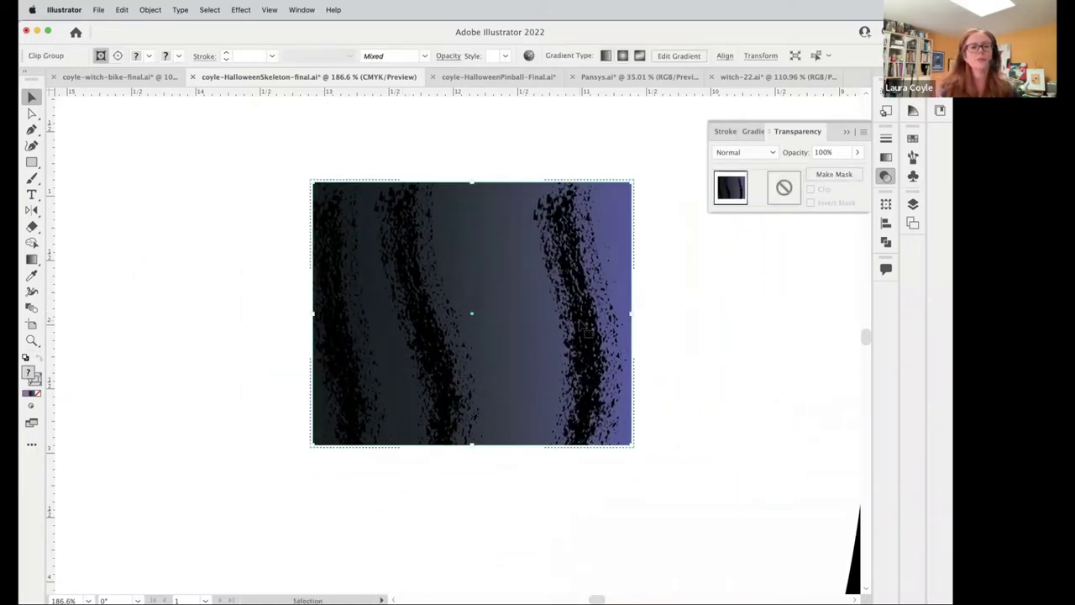
- Examine the skeleton's stippled bone shading in preview and outline views, and compare it with the hats and the clipped rectangle
{"action": "key", "text": "z"}
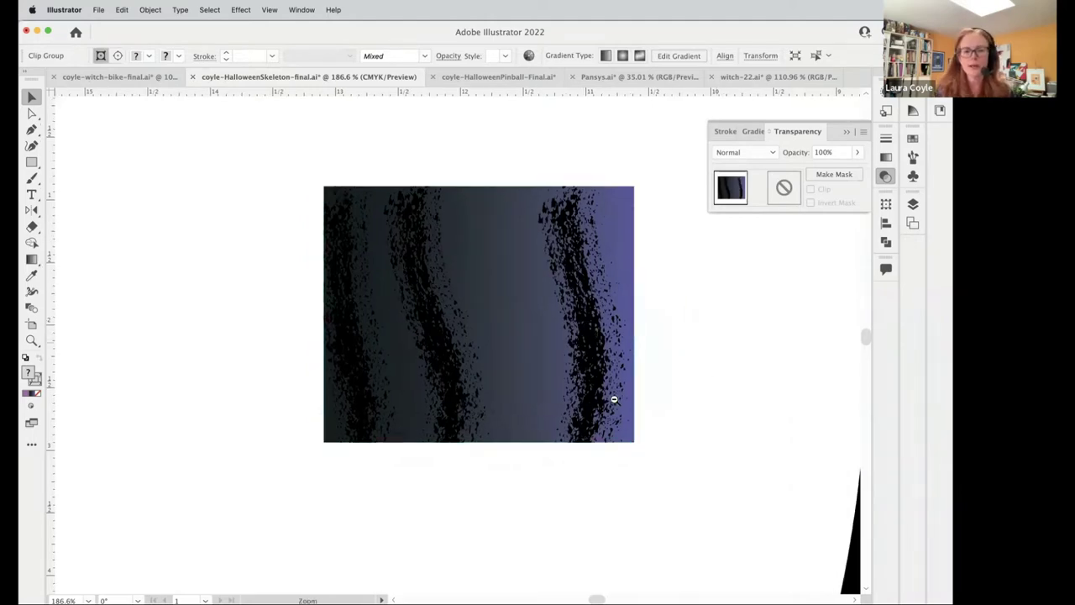
{"action": "scroll", "coordinate": [614, 399], "scroll_direction": "down", "scroll_amount": 10}
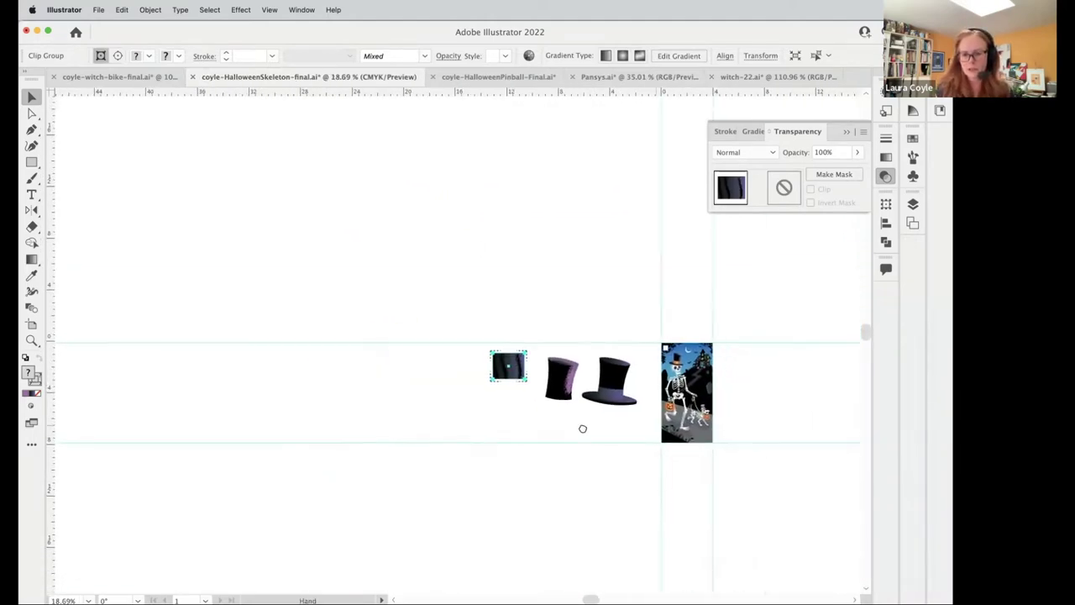
{"action": "left_click_drag", "start_coordinate": [583, 429], "coordinate": [322, 428]}
{"action": "scroll", "coordinate": [400, 424], "scroll_direction": "up", "scroll_amount": 8}
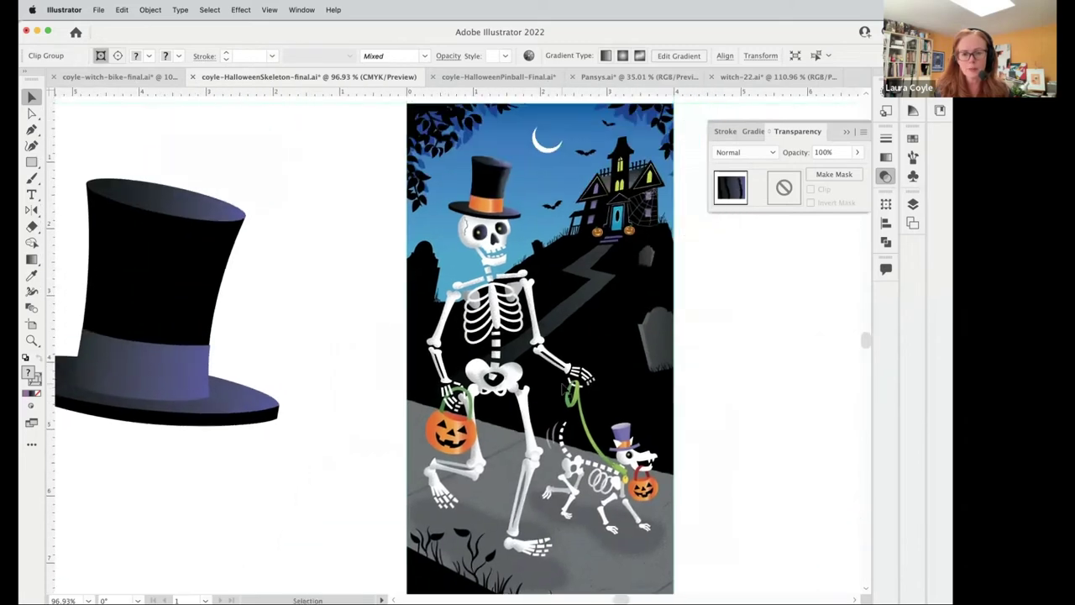
{"action": "scroll", "coordinate": [546, 396], "scroll_direction": "up", "scroll_amount": 6}
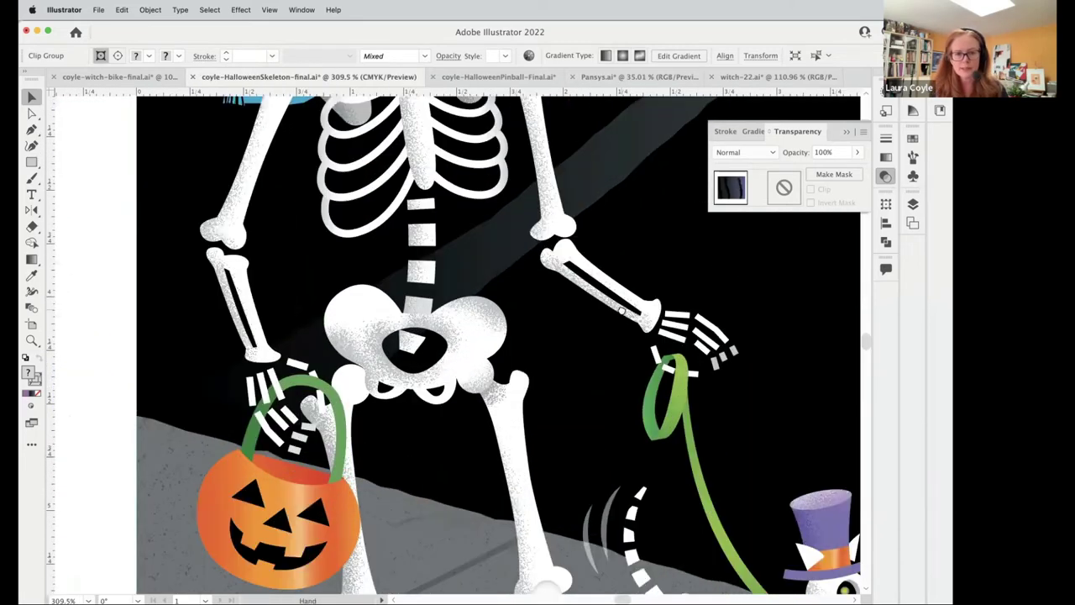
{"action": "left_click_drag", "start_coordinate": [621, 310], "coordinate": [628, 441]}
{"action": "key", "text": "super+y"}
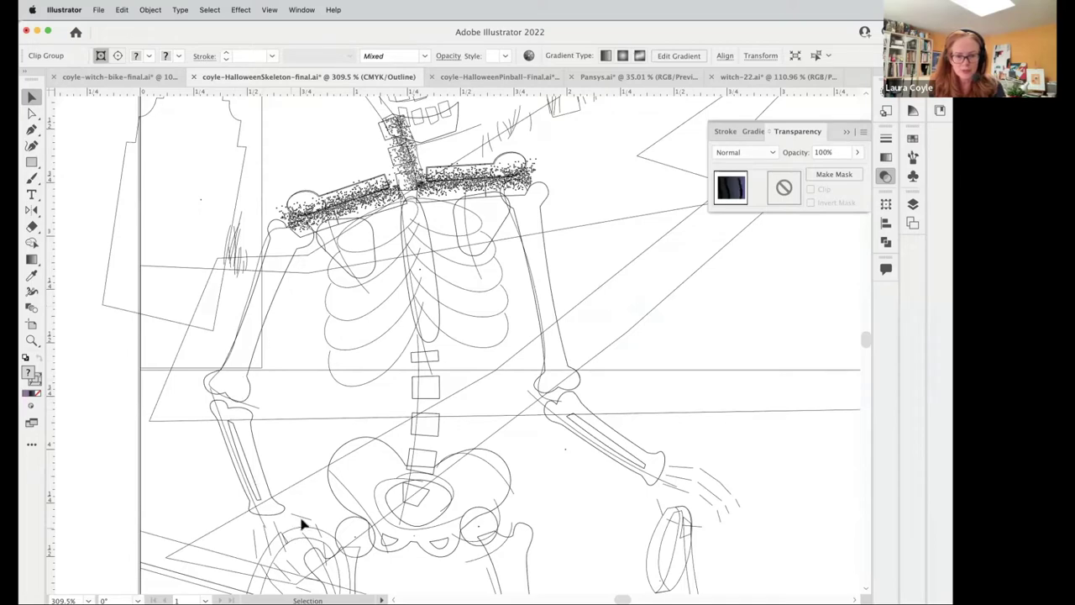
{"action": "key", "text": "super+y"}
{"action": "scroll", "coordinate": [601, 374], "scroll_direction": "down", "scroll_amount": 5}
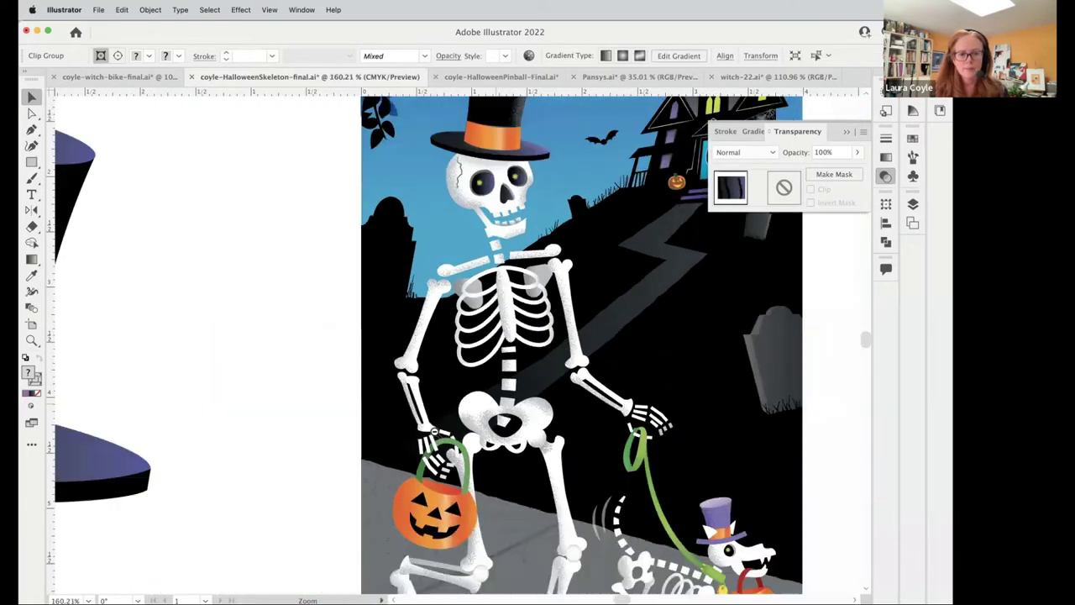
{"action": "scroll", "coordinate": [434, 431], "scroll_direction": "left", "scroll_amount": 10}
{"action": "scroll", "coordinate": [434, 431], "scroll_direction": "down", "scroll_amount": 5}
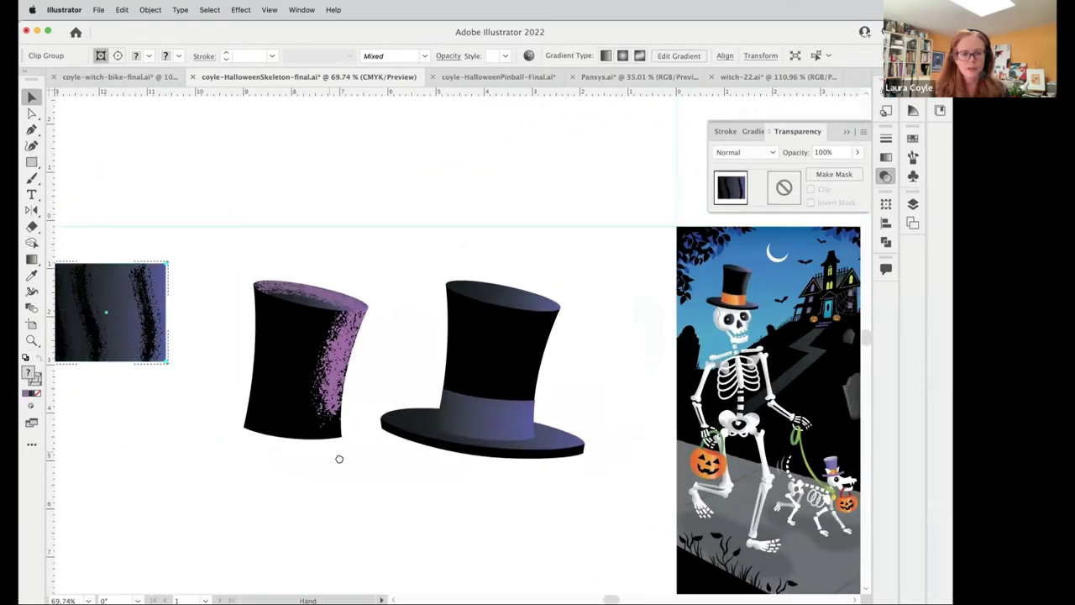
{"action": "scroll", "coordinate": [339, 458], "scroll_direction": "up", "scroll_amount": 7}
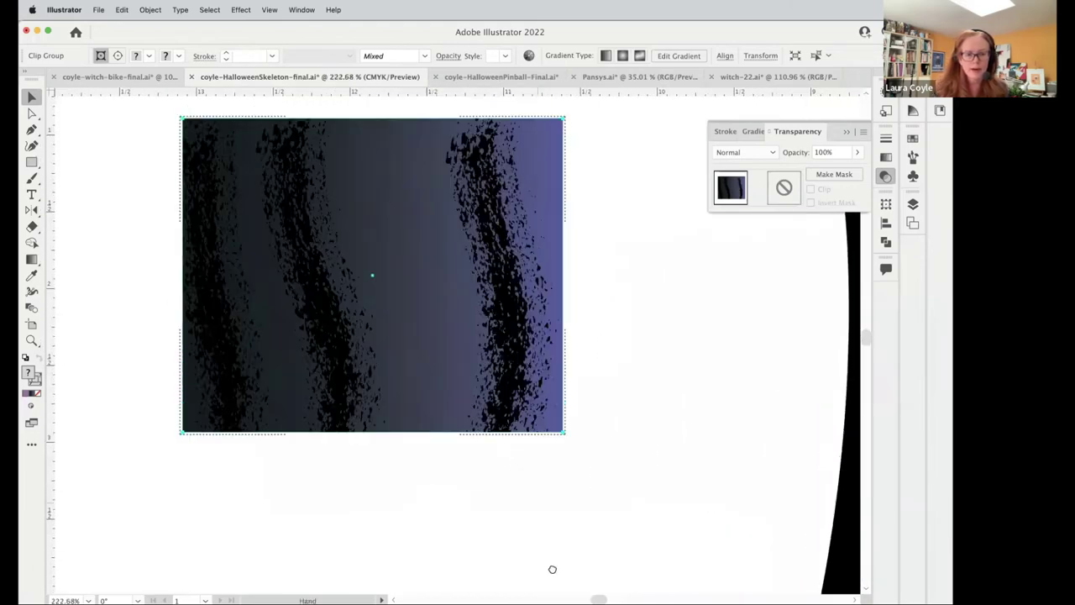
{"action": "scroll", "coordinate": [552, 569], "scroll_direction": "up", "scroll_amount": 2}
- Shift the clipped rectangle group slightly up and right, and move it part of the way back down and left
{"action": "key", "text": "super+shift+a"}
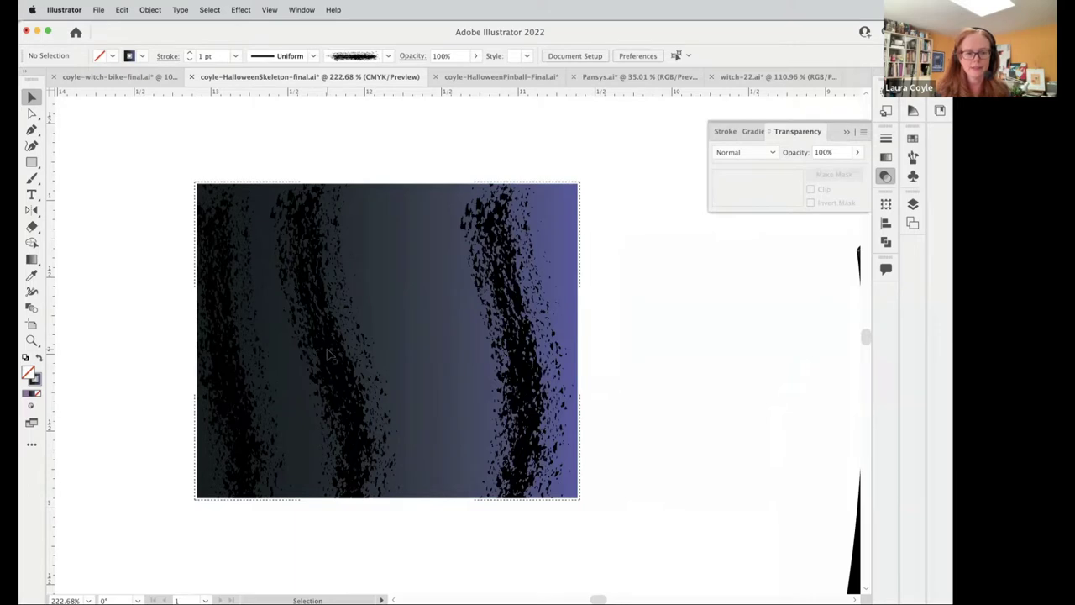
{"action": "left_click_drag", "start_coordinate": [391, 399], "coordinate": [425, 355]}
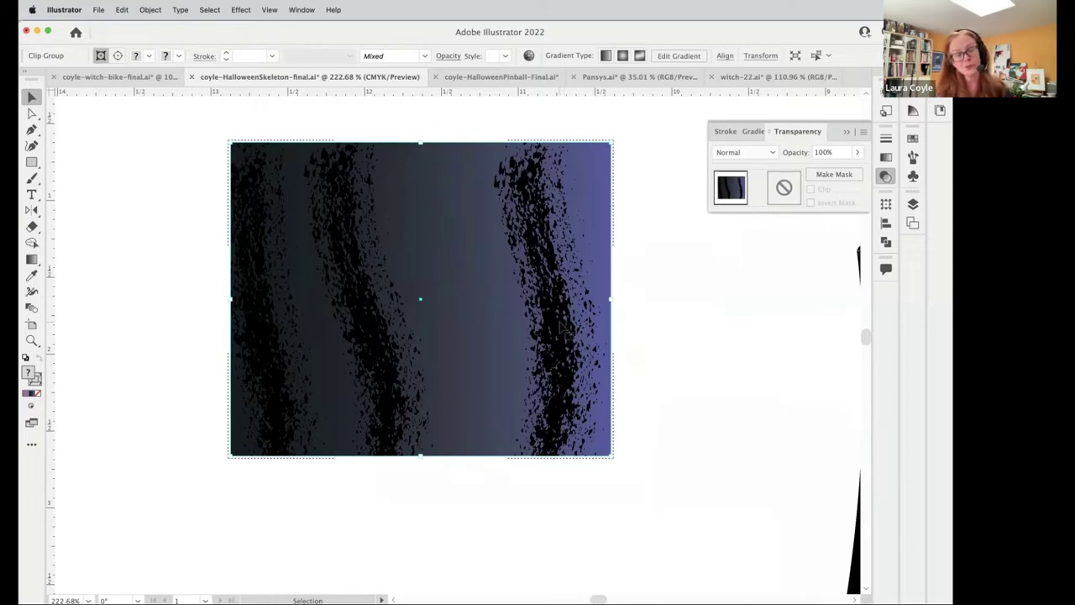
{"action": "left_click_drag", "start_coordinate": [565, 329], "coordinate": [540, 359]}
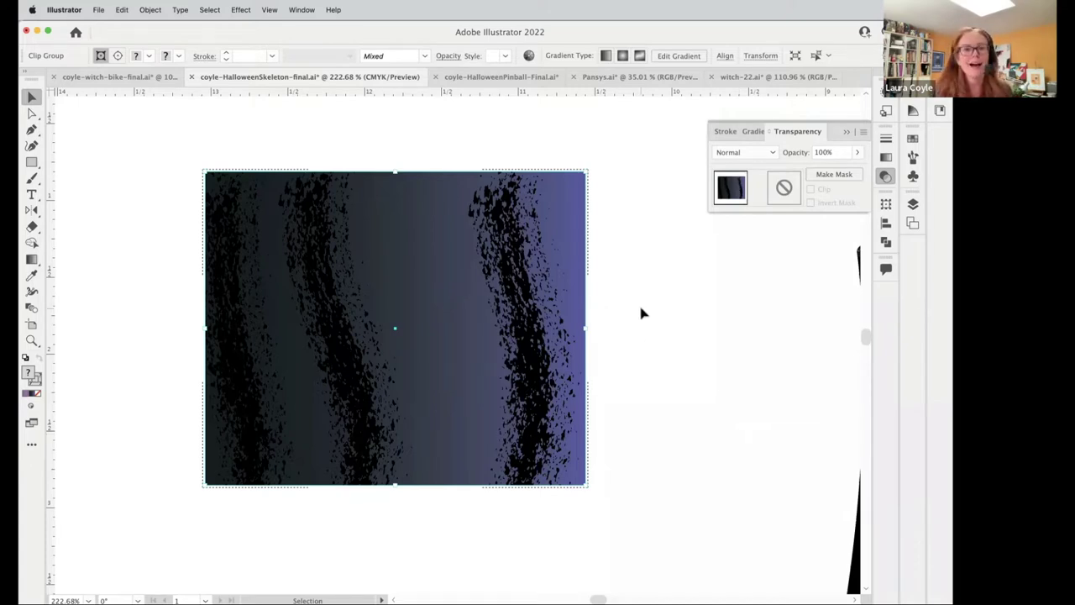
- Close the transparency settings, show the layer list, and set its row size to 40 pixels
{"action": "left_click", "coordinate": [846, 133]}
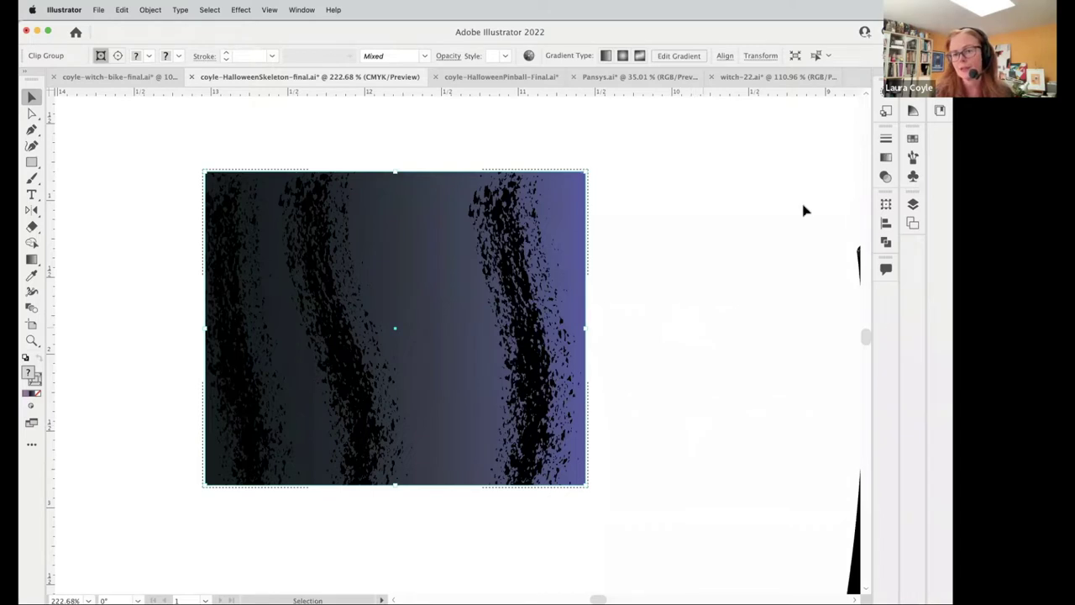
{"action": "left_click", "coordinate": [913, 204]}
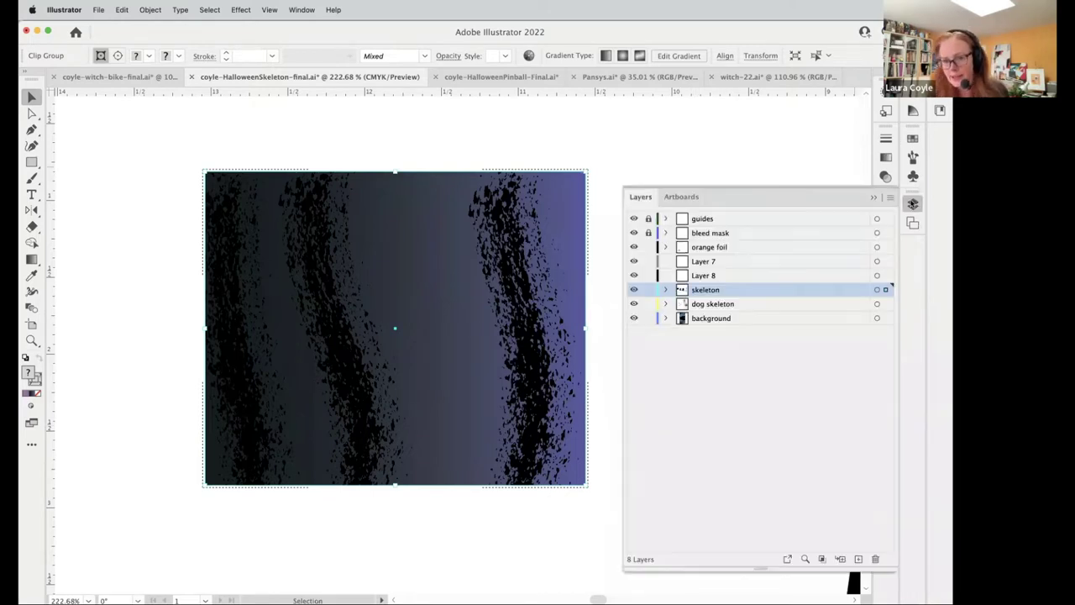
{"action": "left_click", "coordinate": [891, 197]}
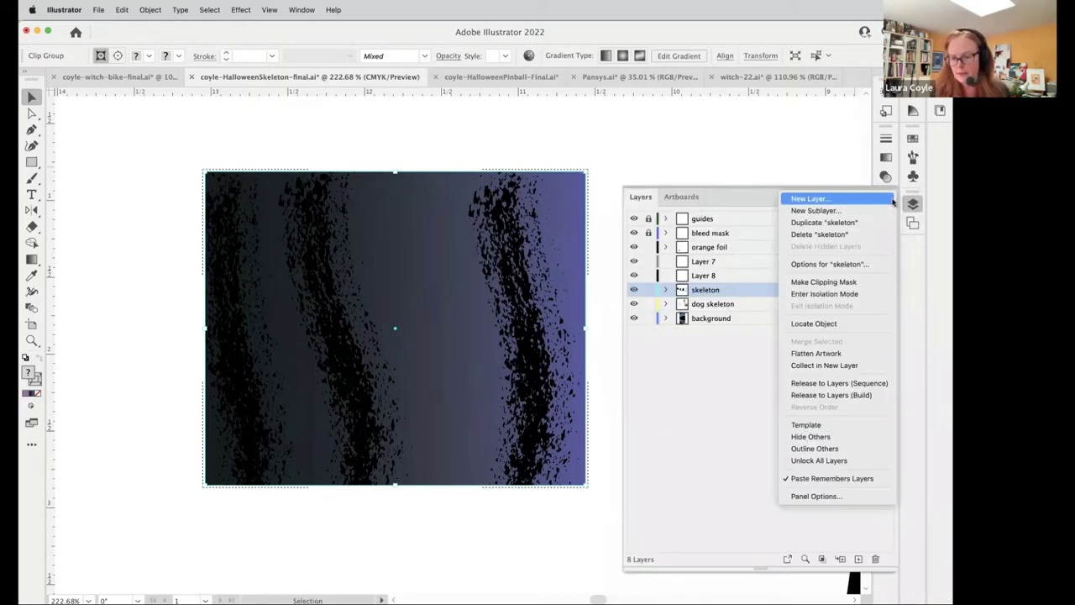
{"action": "left_click", "coordinate": [814, 496]}
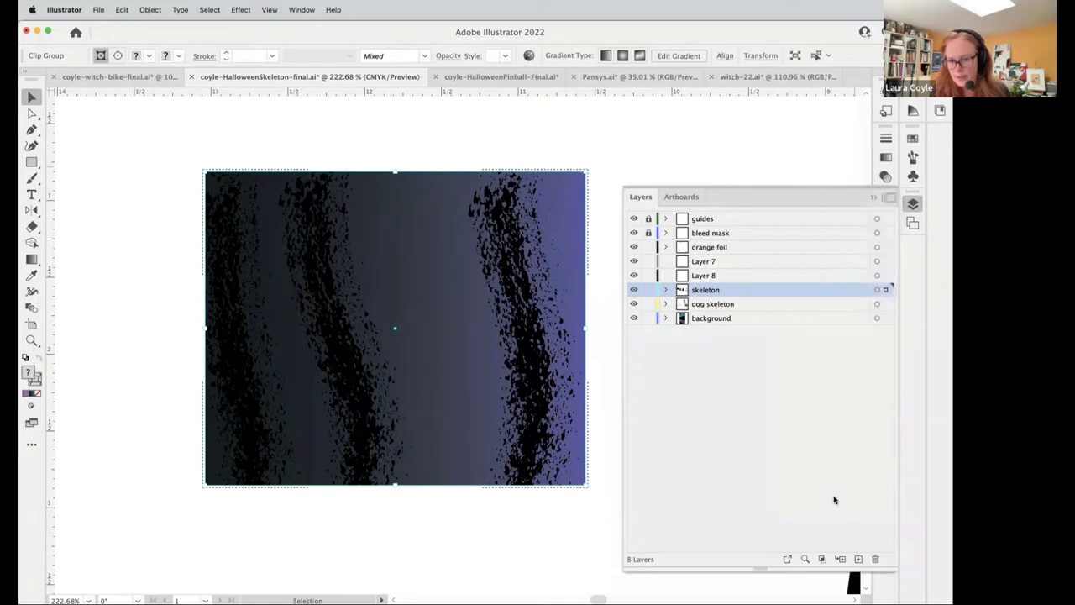
{"action": "left_click", "coordinate": [418, 291]}
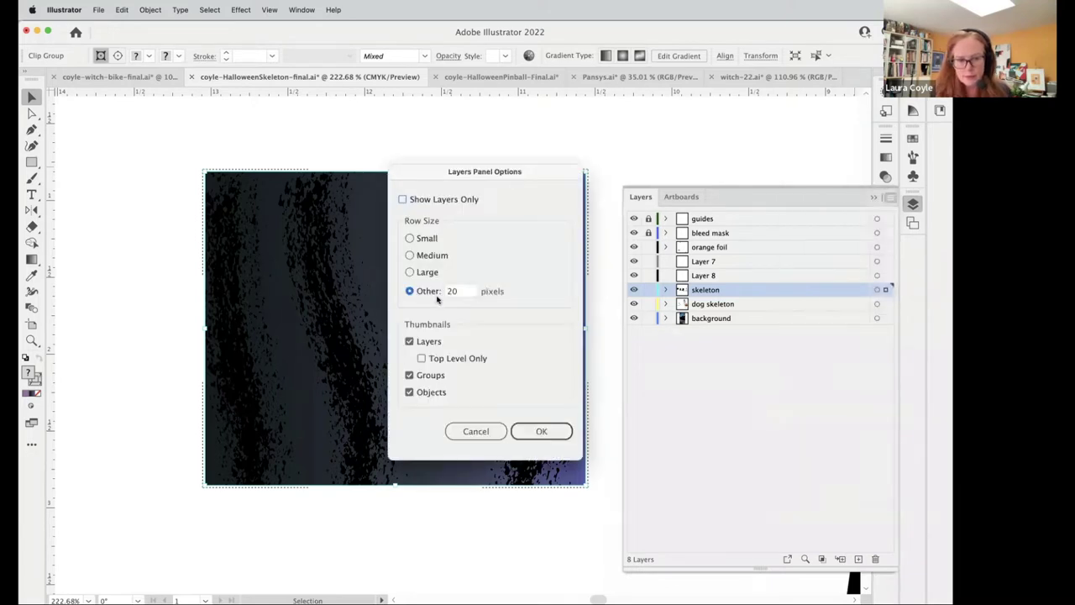
{"action": "type", "text": "40"}
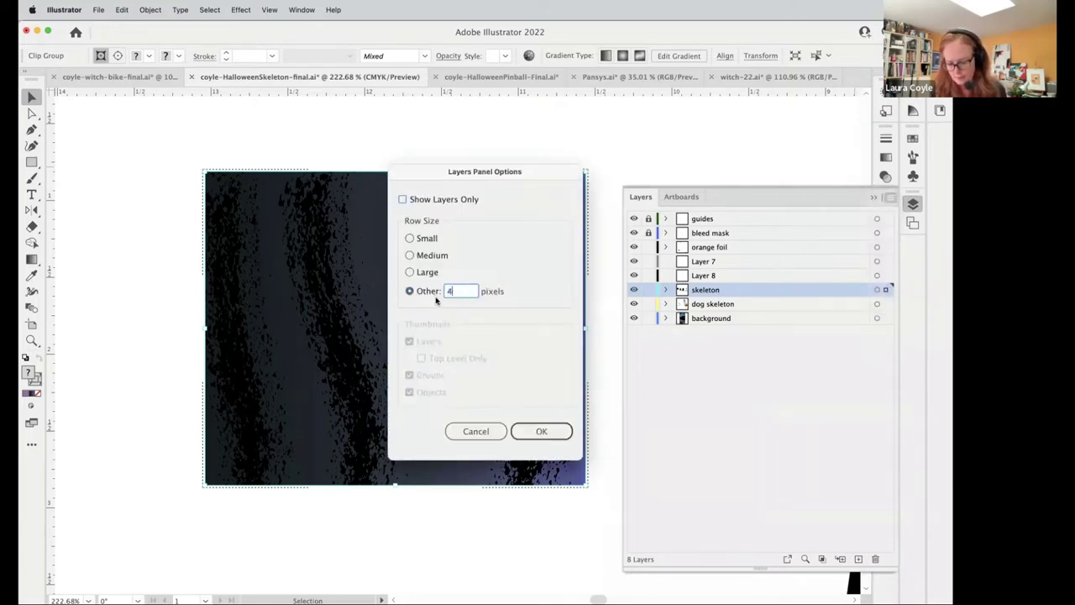
{"action": "left_click", "coordinate": [541, 431]}
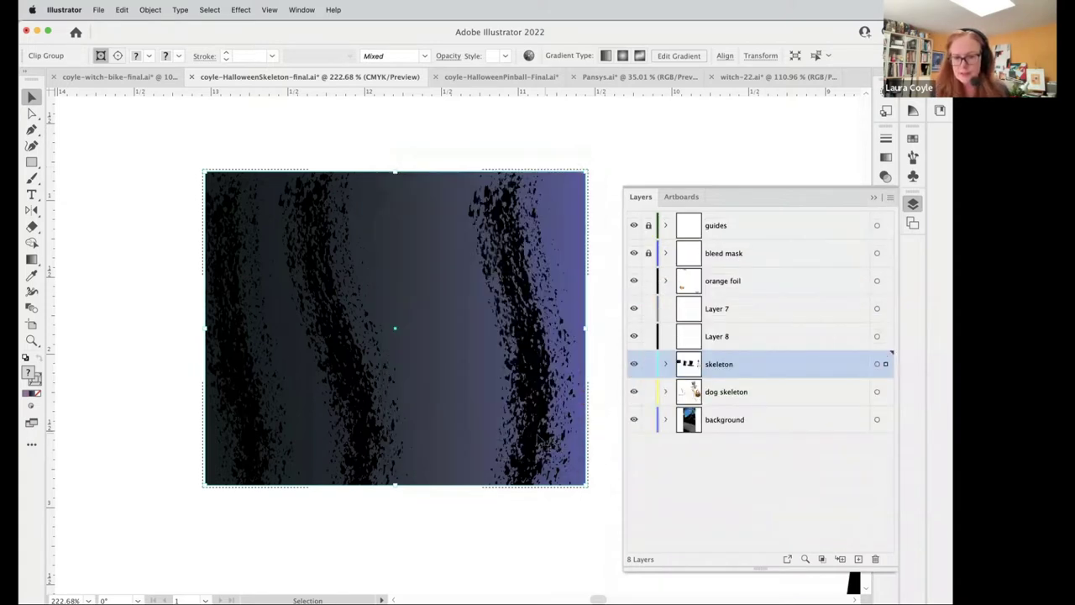
- Add a new layer directly above the skeleton layer
{"action": "left_click", "coordinate": [857, 559]}
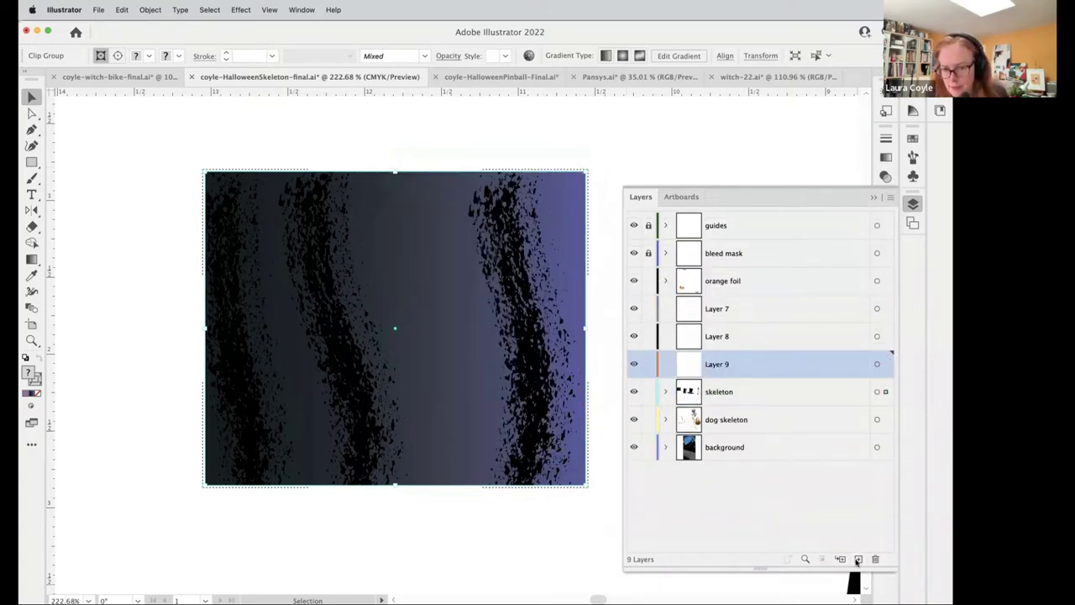
- Move the selected clipped rectangle group from the skeleton layer into Layer 9 and expand that layer
{"action": "left_click", "coordinate": [886, 393]}
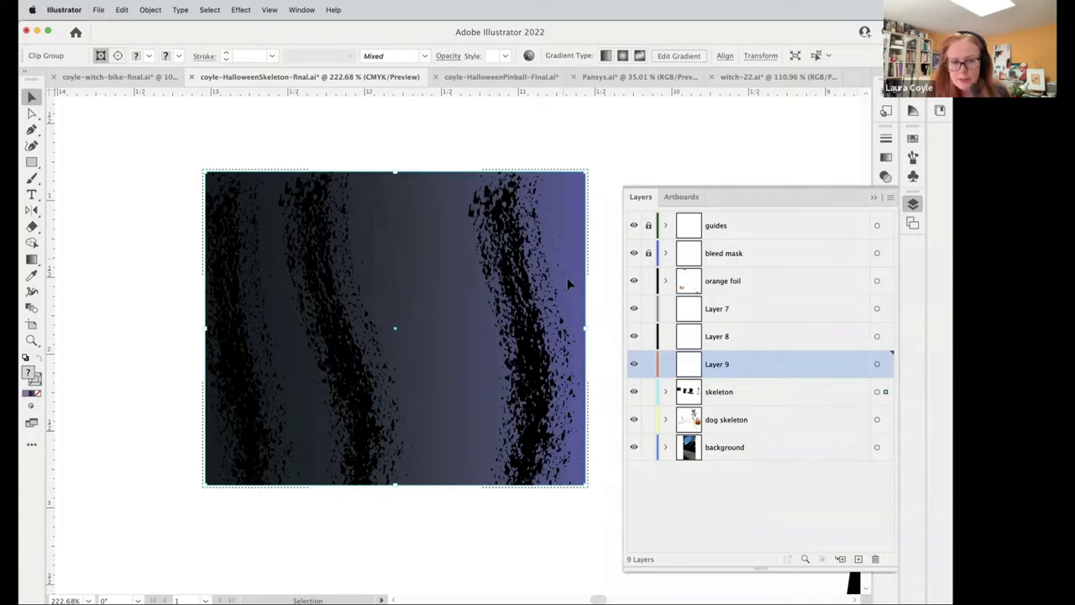
{"action": "left_click_drag", "start_coordinate": [884, 395], "coordinate": [887, 363]}
{"action": "left_click", "coordinate": [666, 364]}
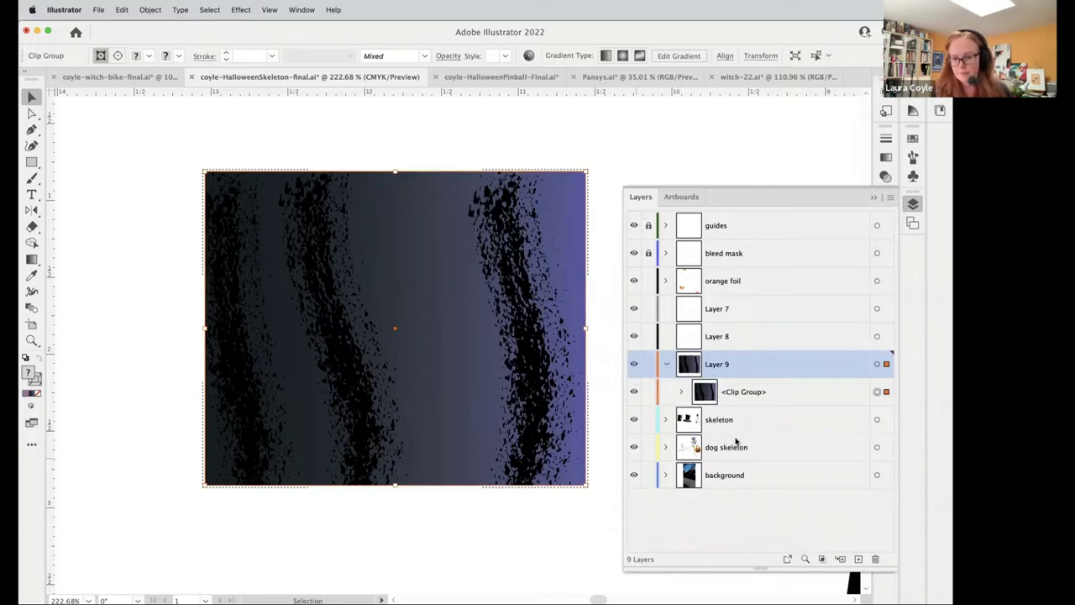
- Turn off Paste Remembers Layers and set the layer list's row size to 60 pixels
{"action": "left_click", "coordinate": [890, 196]}
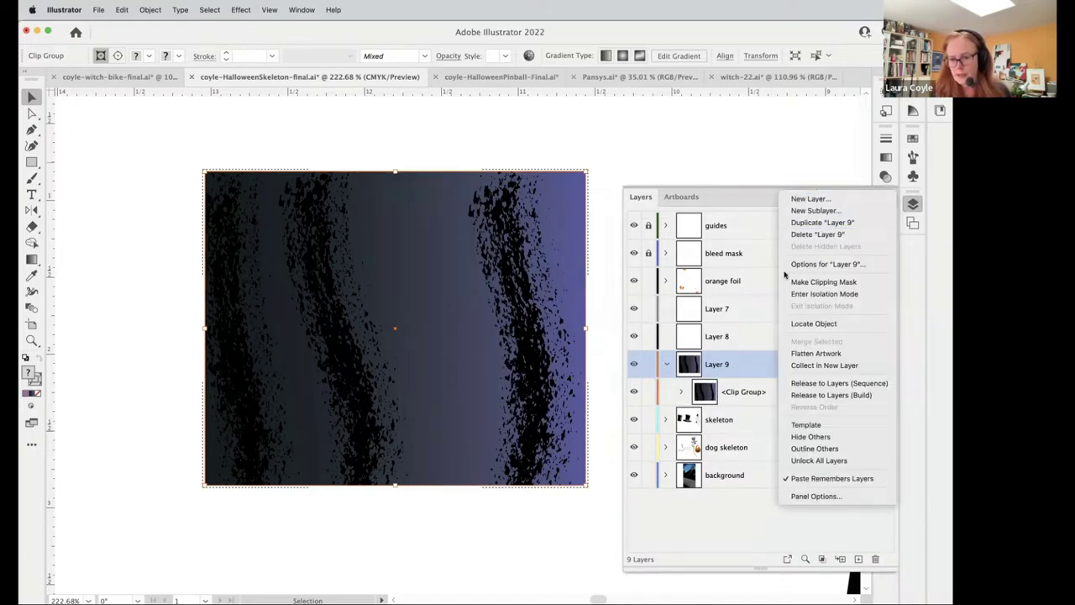
{"action": "left_click", "coordinate": [817, 478]}
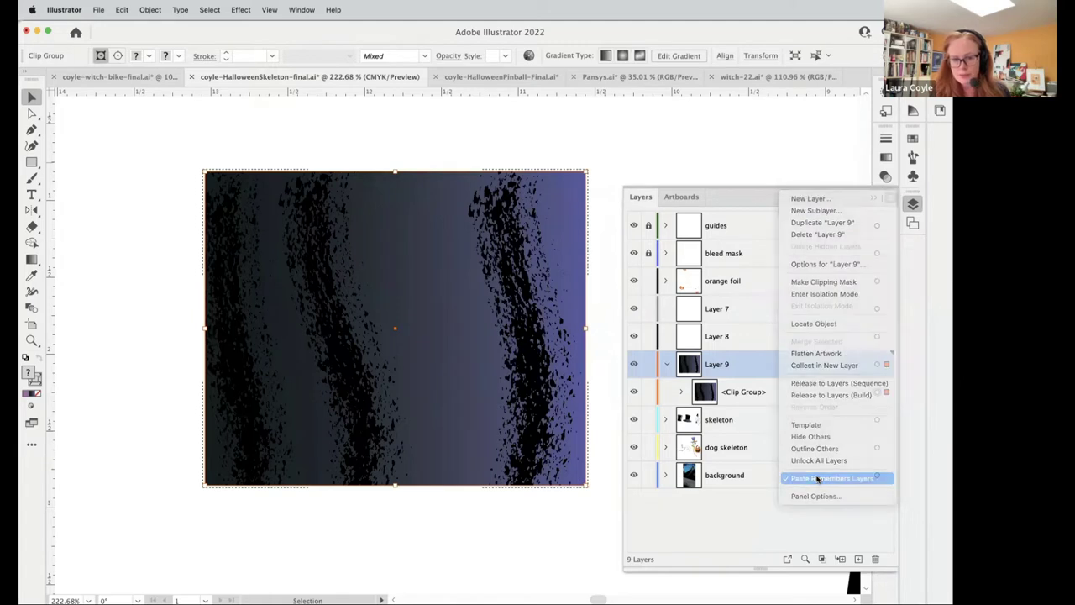
{"action": "left_click", "coordinate": [891, 197]}
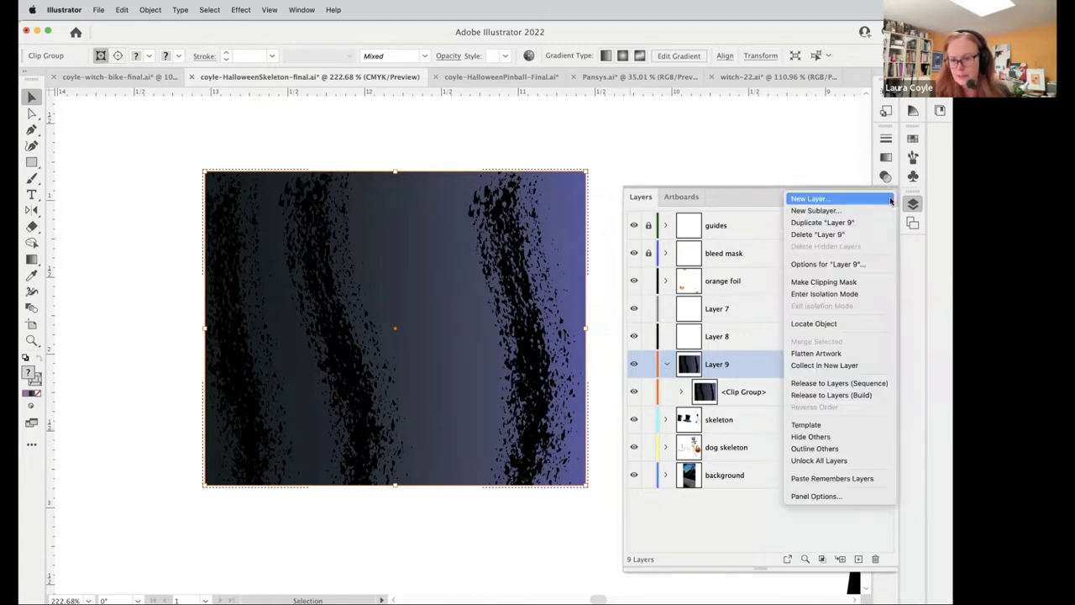
{"action": "left_click", "coordinate": [834, 496]}
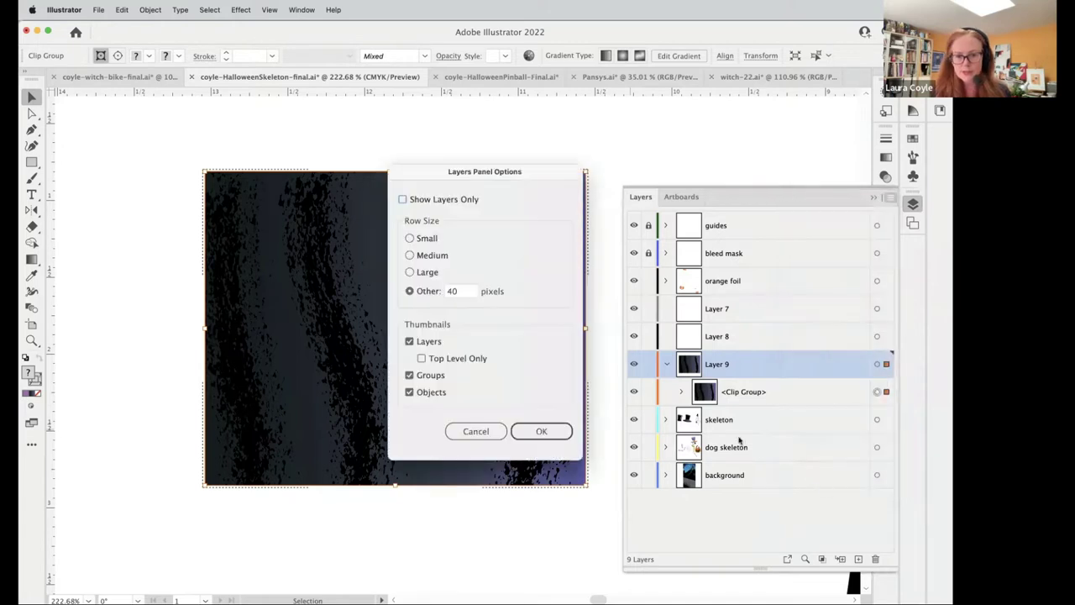
{"action": "type", "text": "60"}
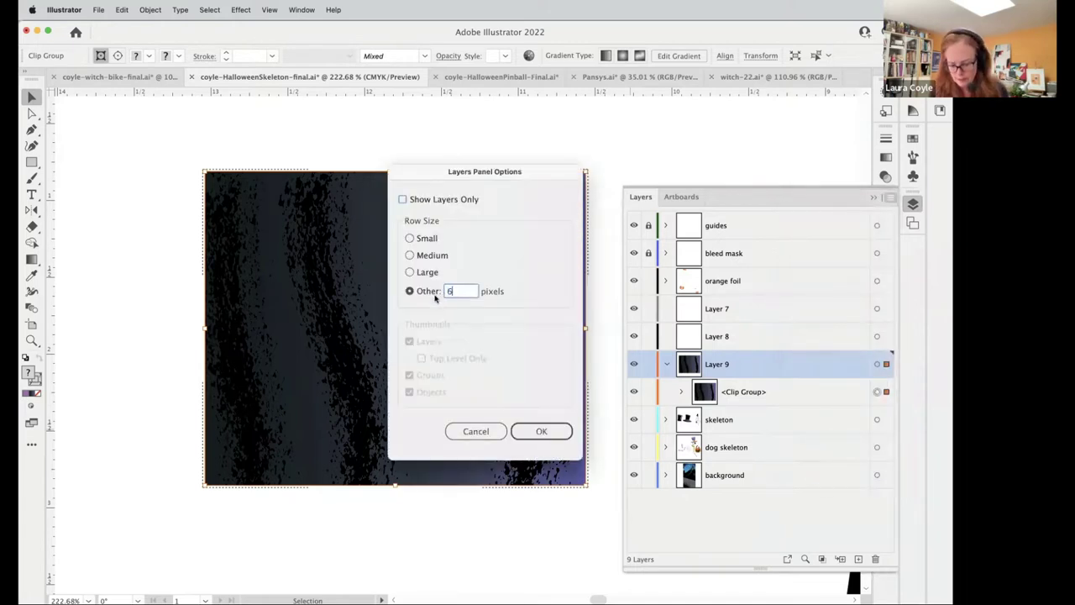
{"action": "left_click", "coordinate": [554, 432]}
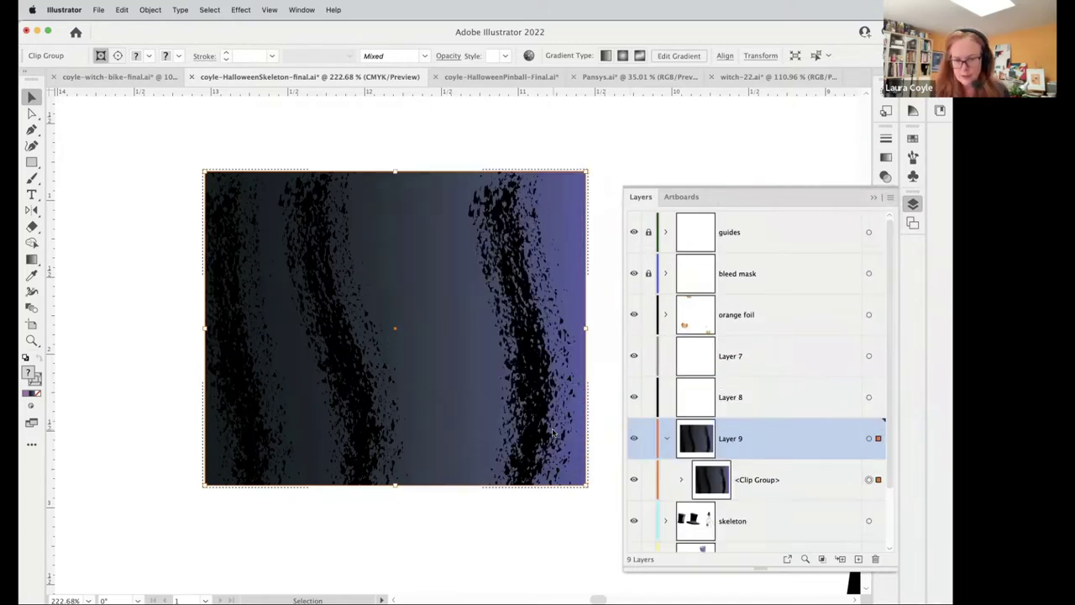
- In Layer 9's clip group, paint two stippled Paintbrush strokes inside the rectangle's middle area and two outside its lower and left edges
{"action": "scroll", "coordinate": [778, 370], "scroll_direction": "down", "scroll_amount": 2}
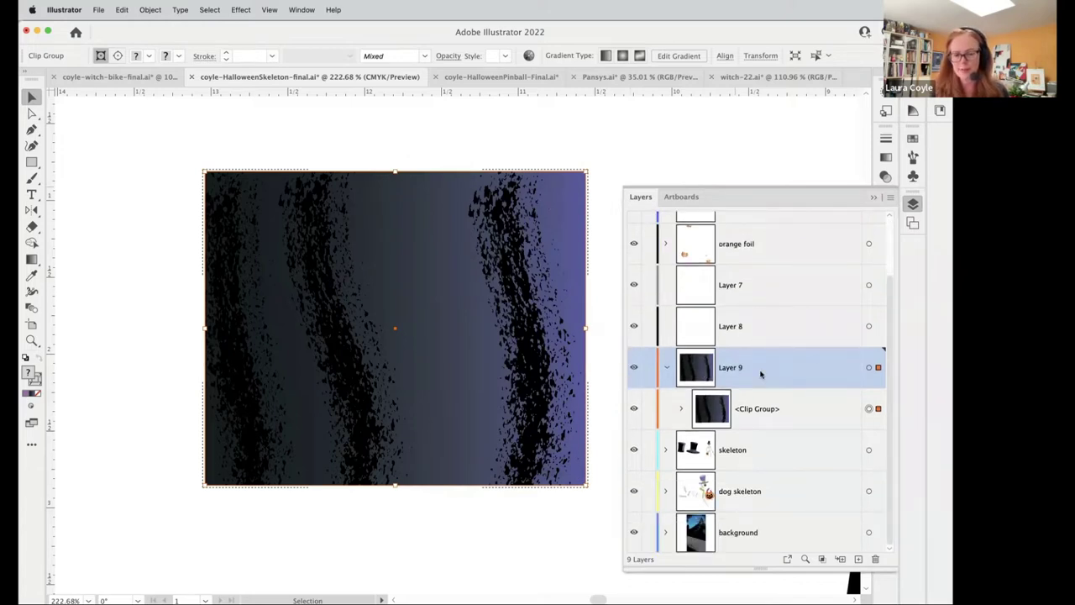
{"action": "left_click", "coordinate": [765, 421]}
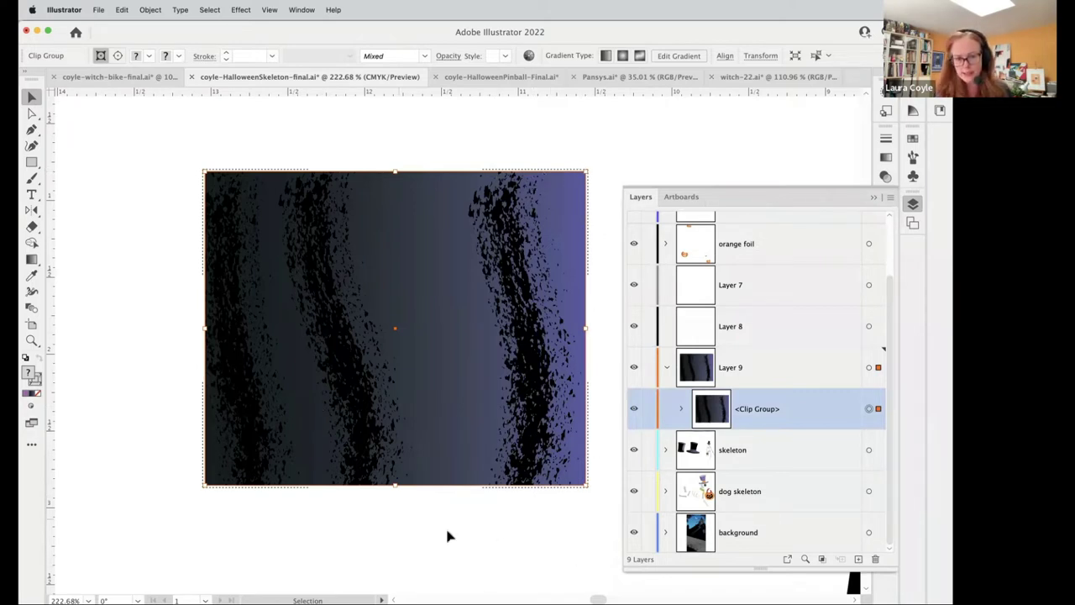
{"action": "left_click", "coordinate": [32, 177]}
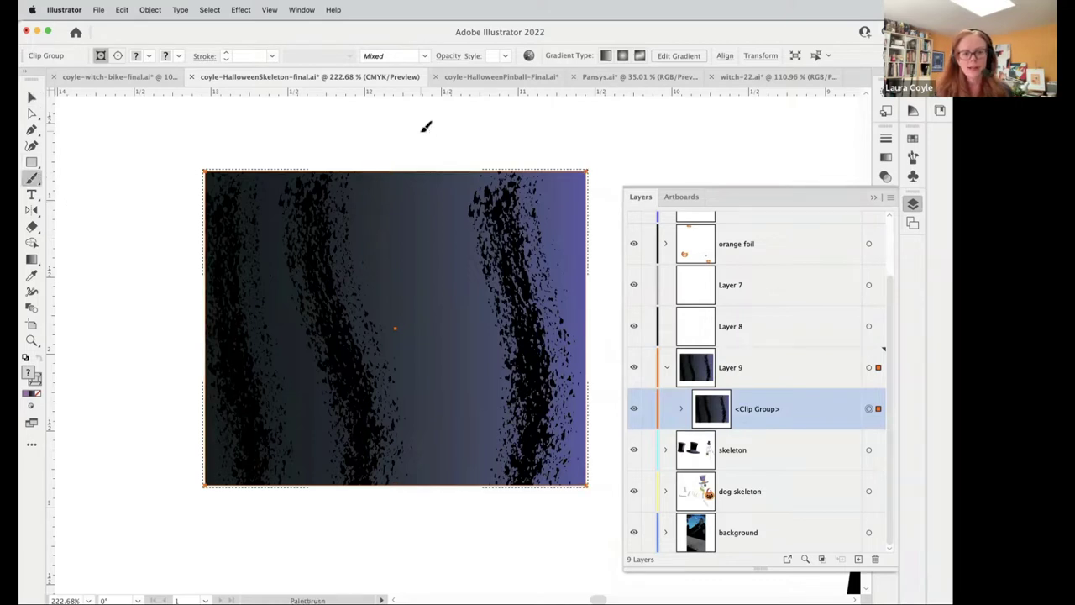
{"action": "left_click_drag", "start_coordinate": [422, 131], "coordinate": [455, 273]}
{"action": "left_click_drag", "start_coordinate": [421, 479], "coordinate": [458, 360]}
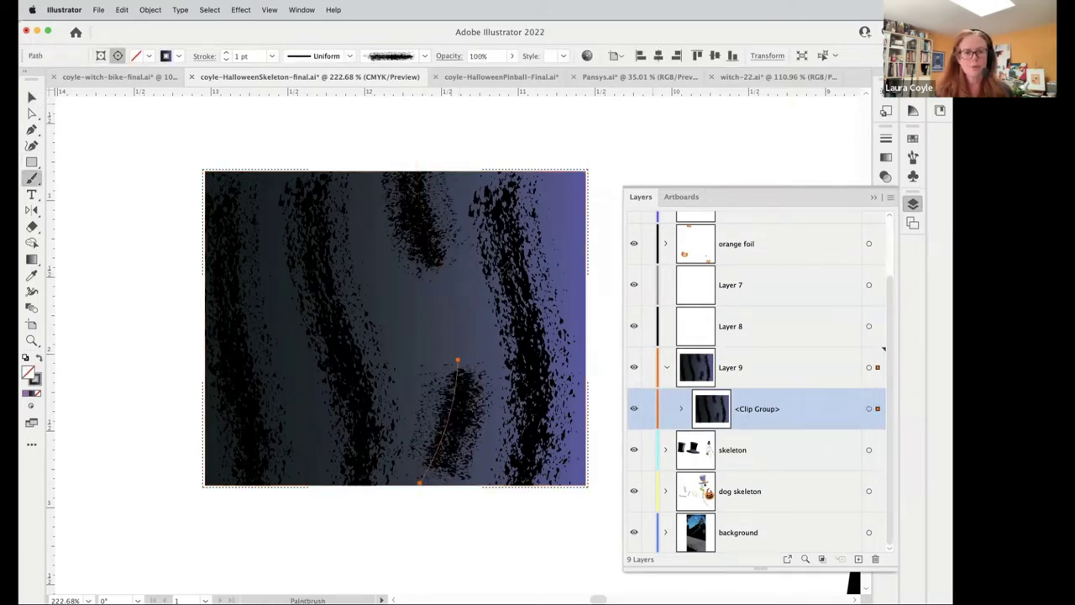
{"action": "left_click_drag", "start_coordinate": [235, 546], "coordinate": [286, 520]}
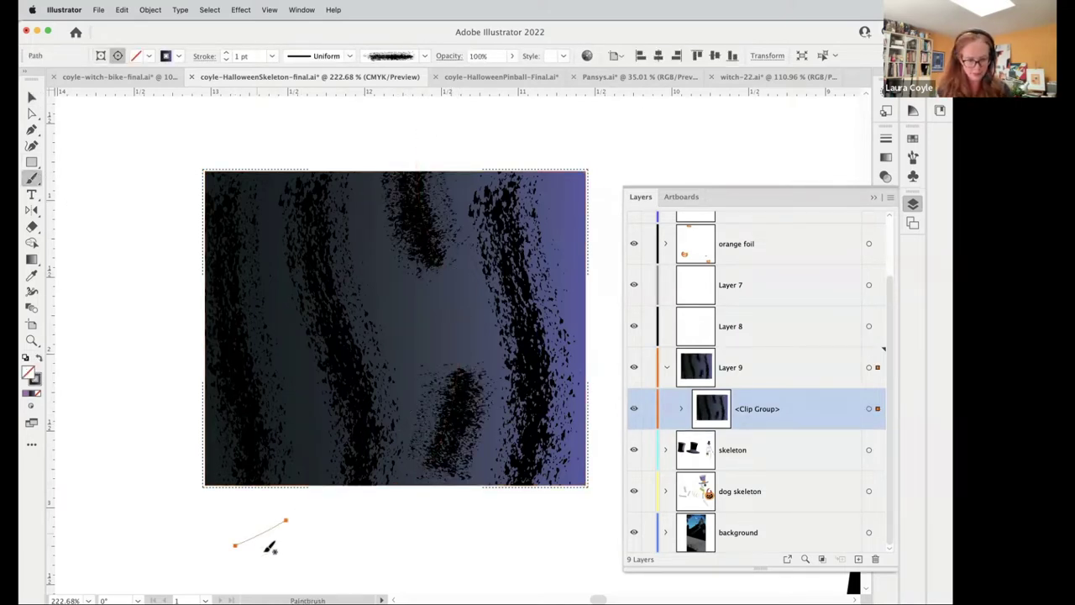
{"action": "left_click_drag", "start_coordinate": [106, 214], "coordinate": [121, 321]}
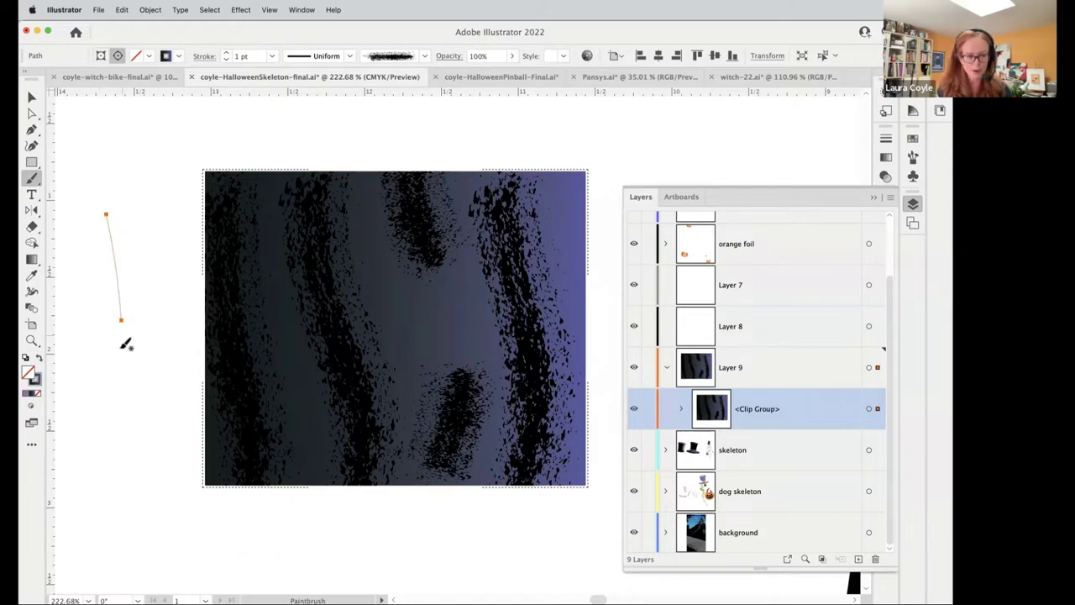
- End Draw Inside by switching the drawing mode to Draw Normal
{"action": "left_click", "coordinate": [30, 96]}
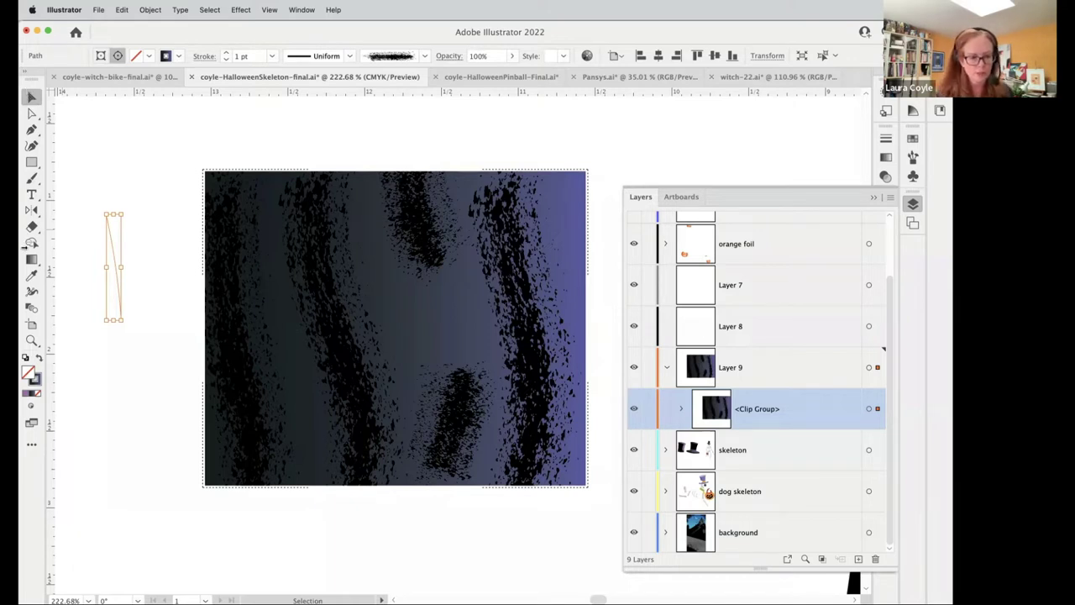
{"action": "left_click", "coordinate": [31, 407]}
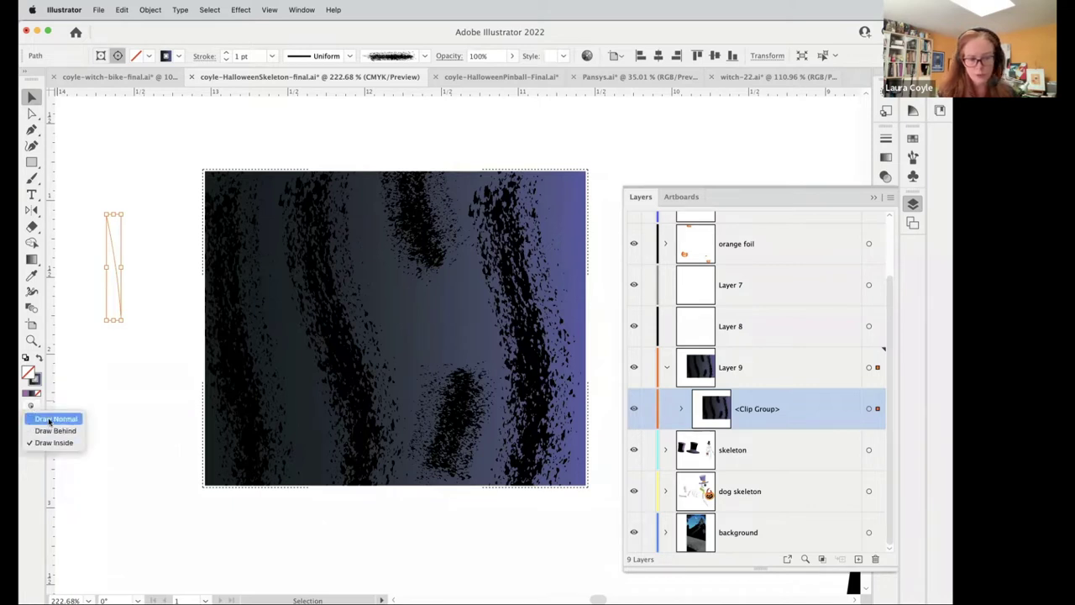
{"action": "left_click", "coordinate": [49, 419]}
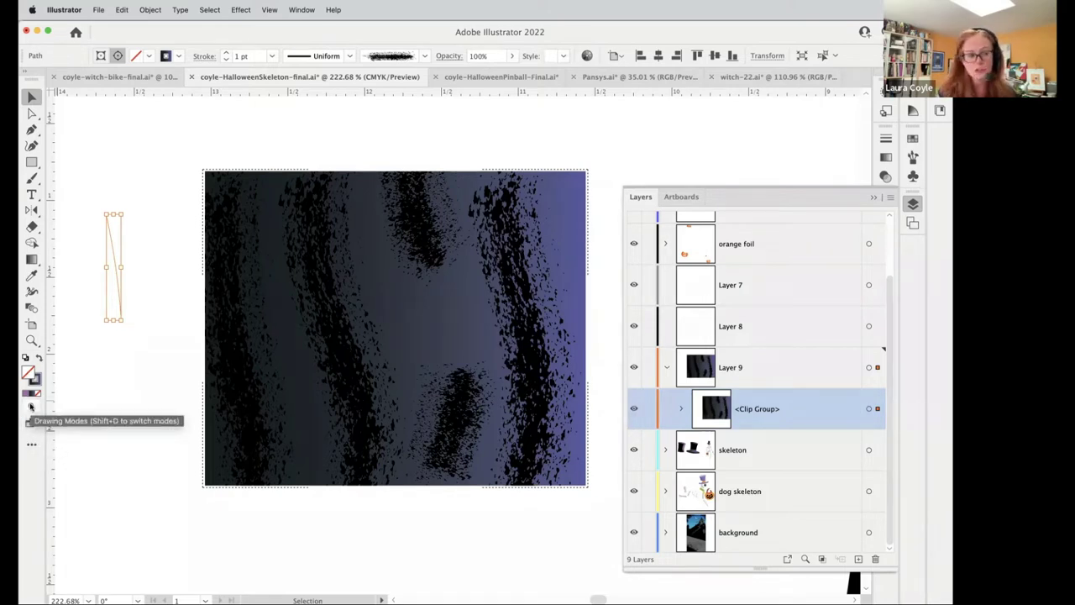
{"action": "left_click", "coordinate": [31, 406]}
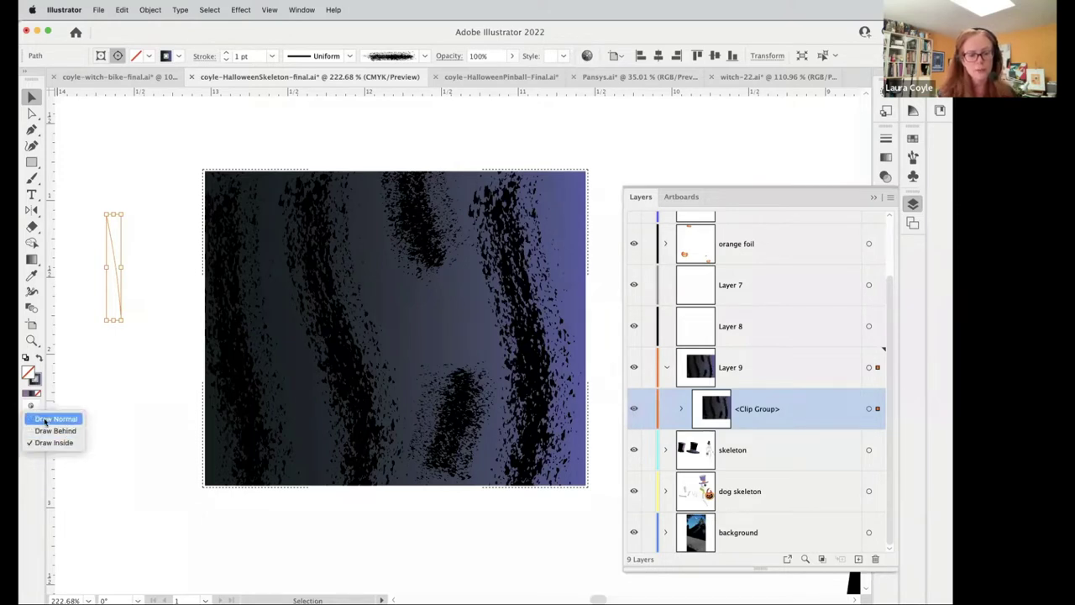
{"action": "left_click", "coordinate": [47, 420]}
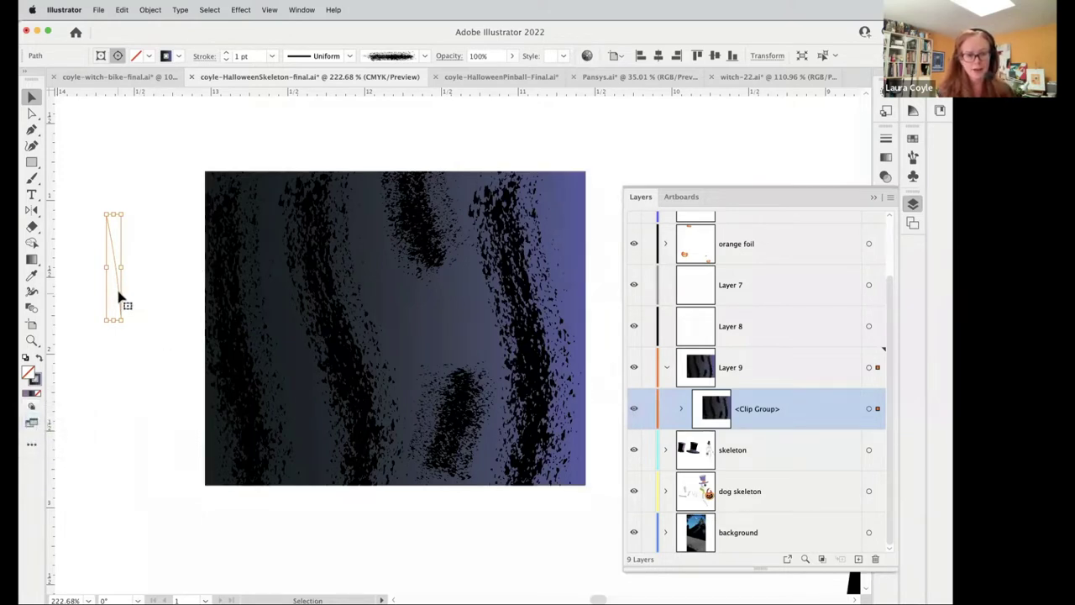
- Move the stray left stroke down toward the rectangle, and shift the whole clipped group up and left
{"action": "left_click_drag", "start_coordinate": [120, 298], "coordinate": [172, 340]}
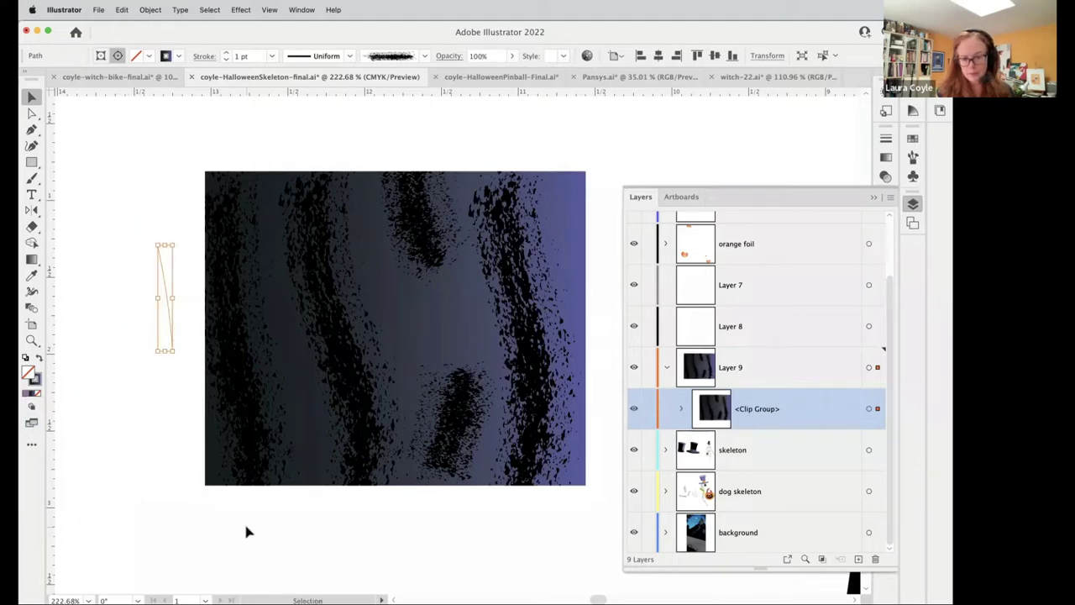
{"action": "left_click", "coordinate": [252, 475]}
{"action": "left_click_drag", "start_coordinate": [252, 475], "coordinate": [198, 454]}
{"action": "key", "text": "super+shift+a"}
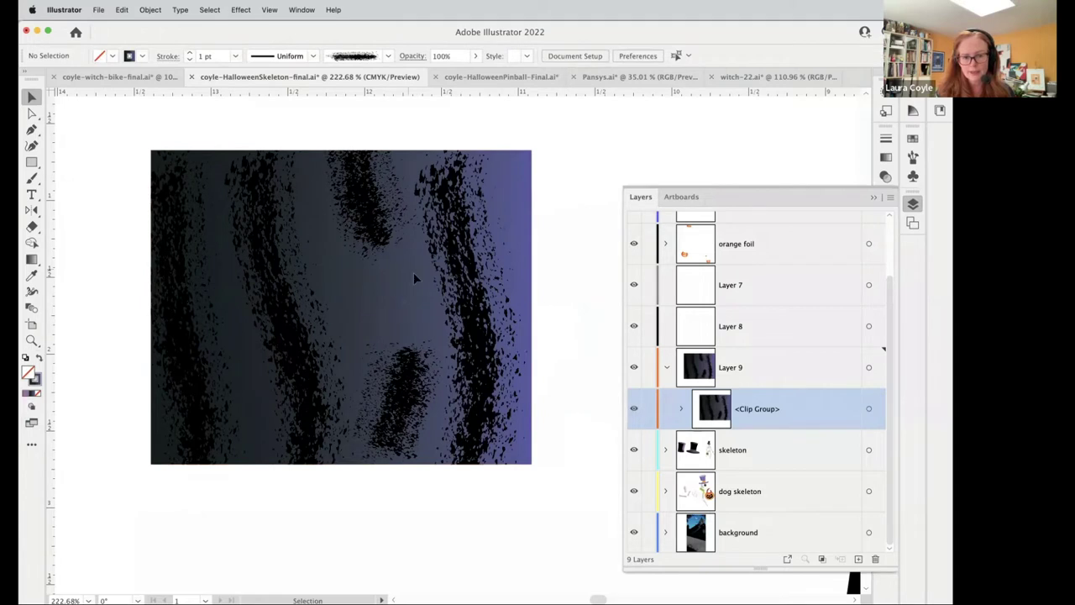
{"action": "mouse_move", "coordinate": [402, 420]}
{"action": "left_mouse_down"}
{"action": "mouse_move", "coordinate": [409, 428]}
{"action": "mouse_move", "coordinate": [418, 399]}
{"action": "mouse_move", "coordinate": [394, 412]}
{"action": "left_mouse_up"}
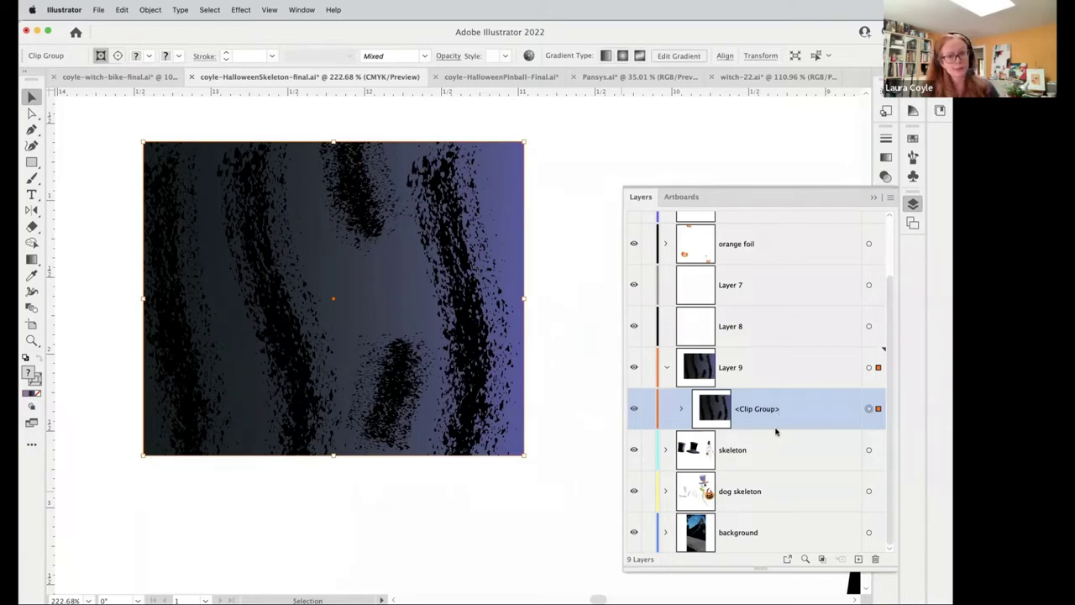
- Expand the rectangle's clip group and review its clipping rectangle and brush stroke paths, then clear the selection
{"action": "left_click", "coordinate": [682, 408]}
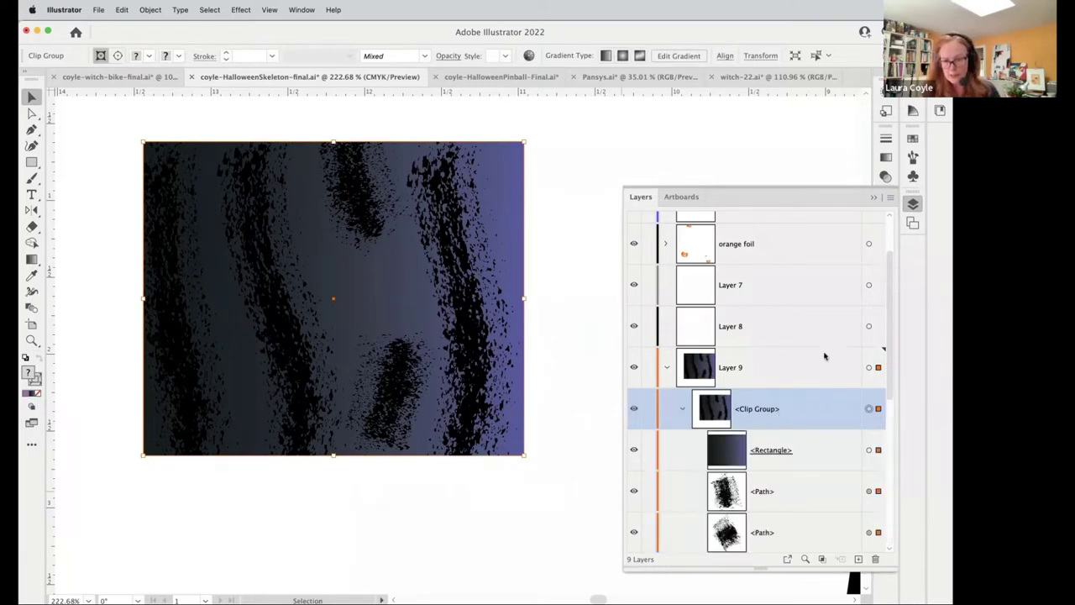
{"action": "left_click_drag", "start_coordinate": [887, 336], "coordinate": [899, 431]}
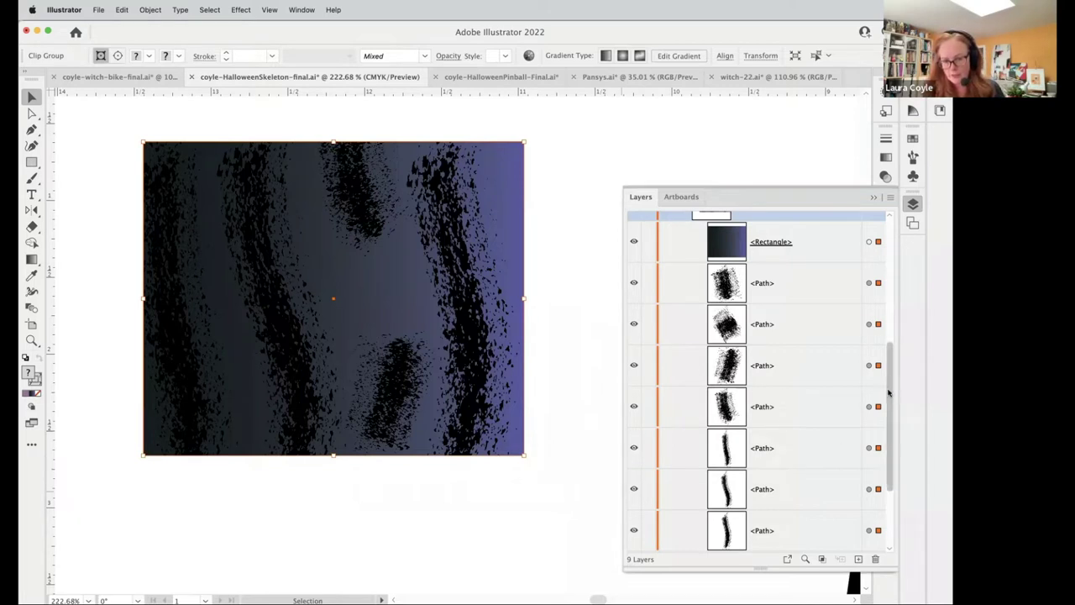
{"action": "scroll", "coordinate": [883, 390], "scroll_direction": "down", "scroll_amount": 3}
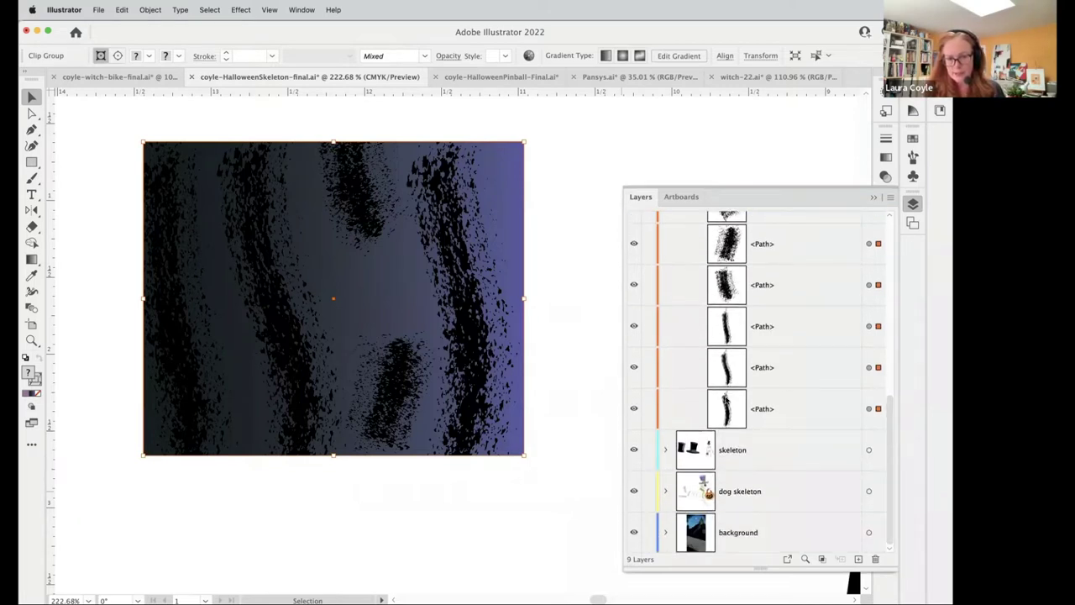
{"action": "left_click", "coordinate": [440, 513]}
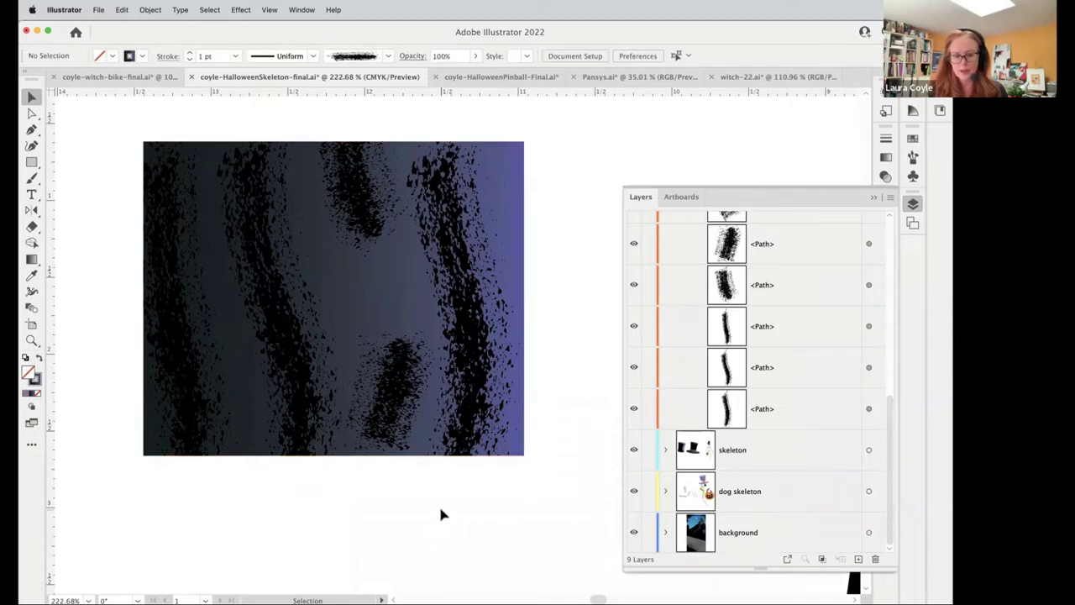
- Expand the skeleton layer and its hat clip group to examine the clipping path, purple stipple stroke and black hat shape
{"action": "left_click", "coordinate": [665, 452]}
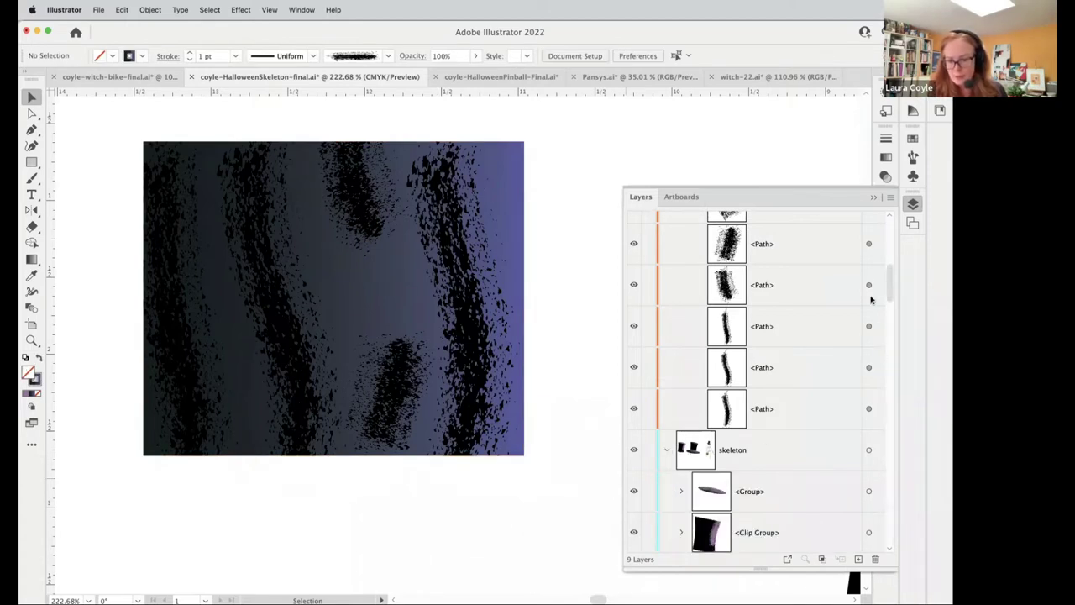
{"action": "mouse_move", "coordinate": [888, 283]}
{"action": "left_mouse_down"}
{"action": "mouse_move", "coordinate": [889, 313]}
{"action": "mouse_move", "coordinate": [889, 299]}
{"action": "left_mouse_up"}
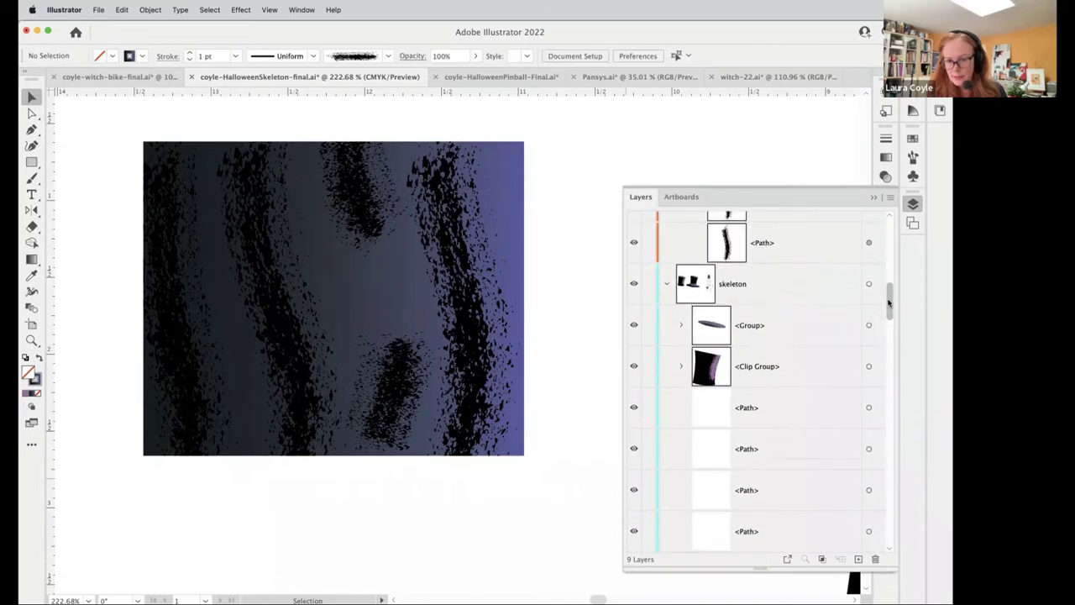
{"action": "left_click", "coordinate": [714, 375]}
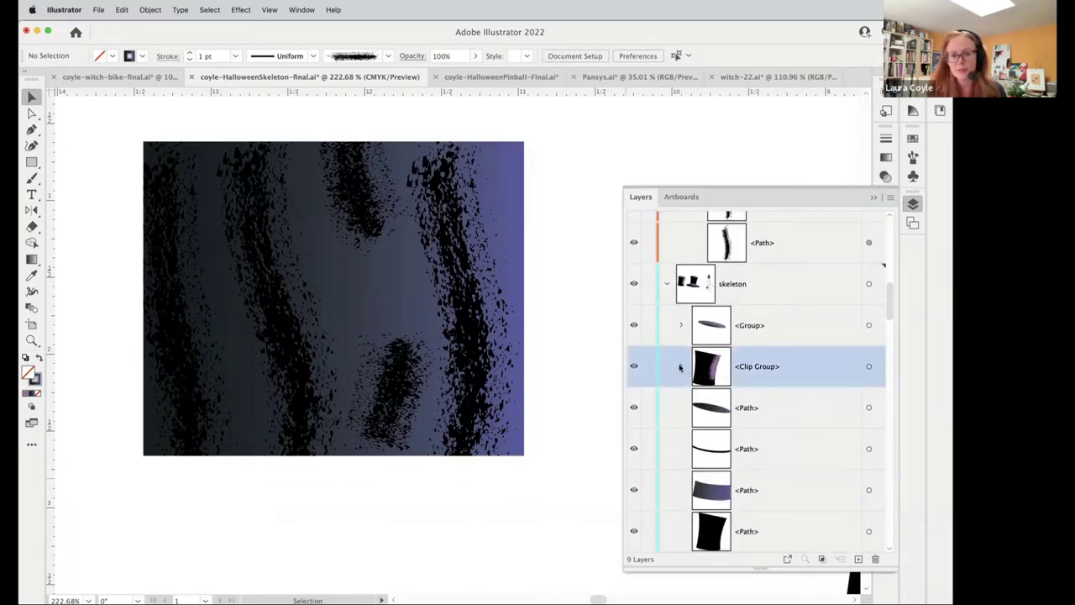
{"action": "left_click", "coordinate": [681, 366]}
{"action": "left_click_drag", "start_coordinate": [889, 296], "coordinate": [890, 309]}
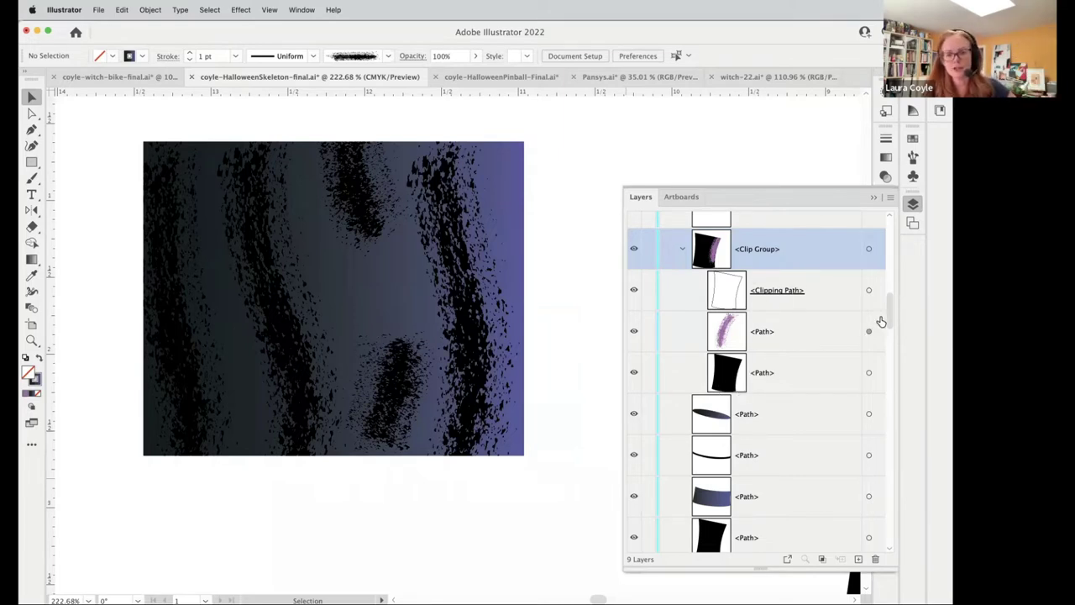
- Select the stippled rectangle group, locate its object within Layer 9 in the layer list, and clear the selection
{"action": "scroll", "coordinate": [890, 322], "scroll_direction": "up", "scroll_amount": 1}
{"action": "scroll", "coordinate": [890, 321], "scroll_direction": "up", "scroll_amount": 1}
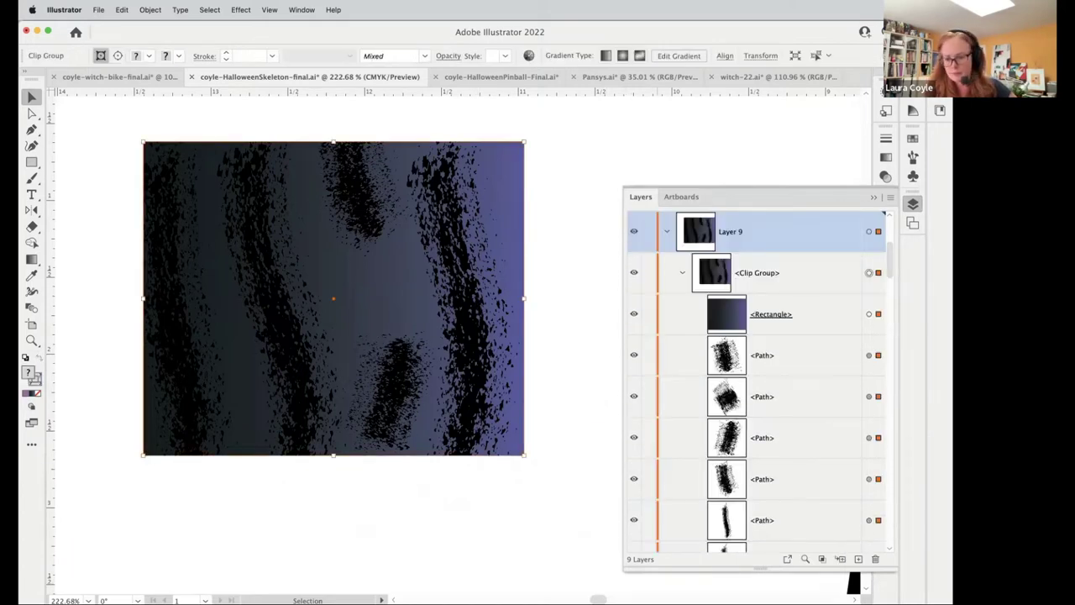
{"action": "left_click", "coordinate": [805, 559]}
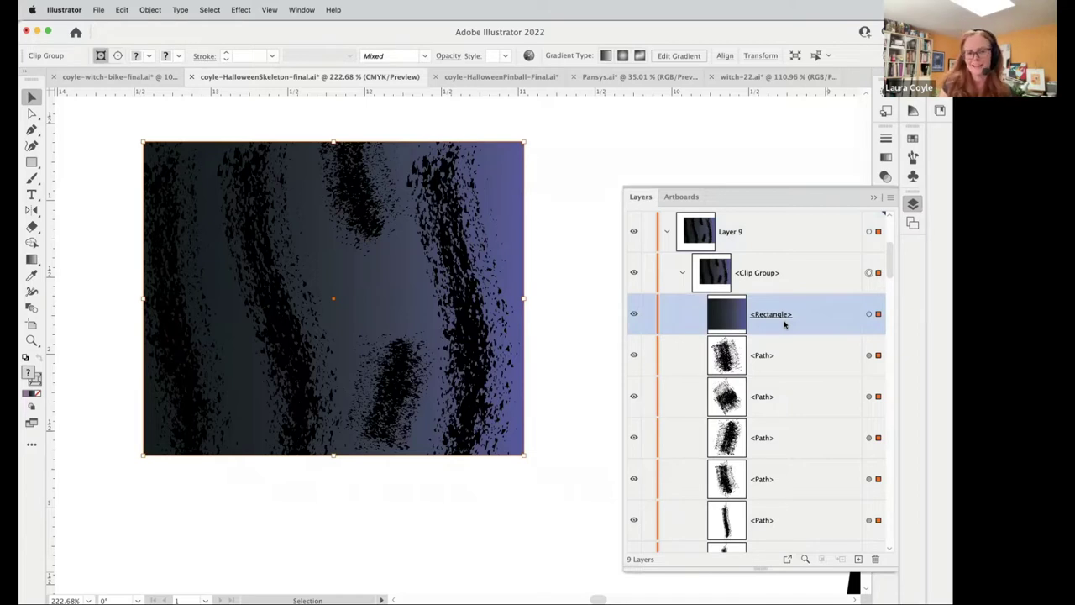
{"action": "left_click", "coordinate": [263, 509]}
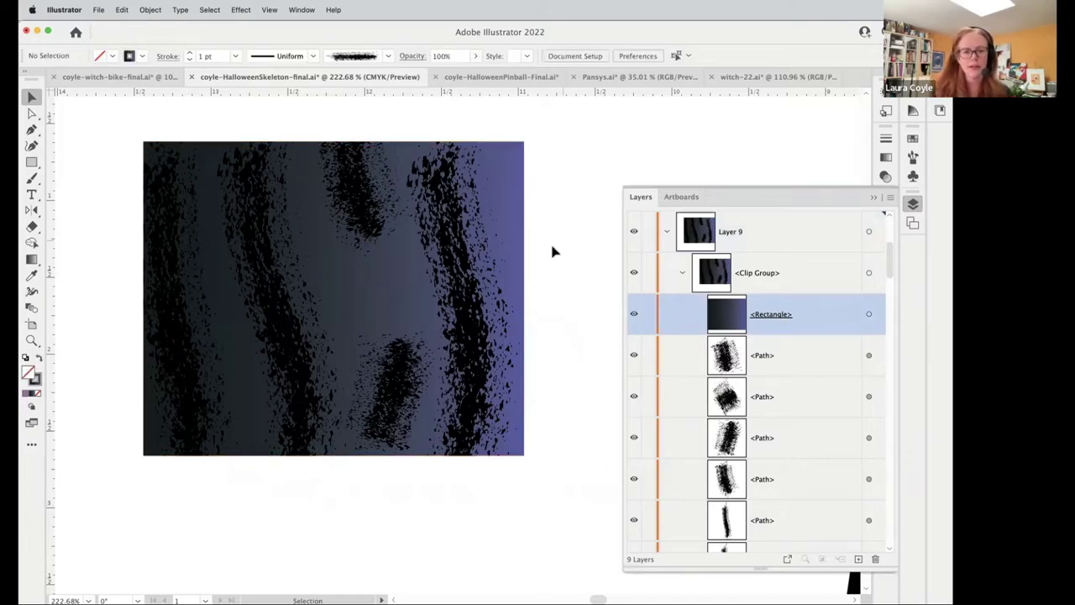
- Zoom out from the sample rectangle to view the full skeleton artwork on the artboard
{"action": "left_click_drag", "start_coordinate": [552, 249], "coordinate": [230, 377]}
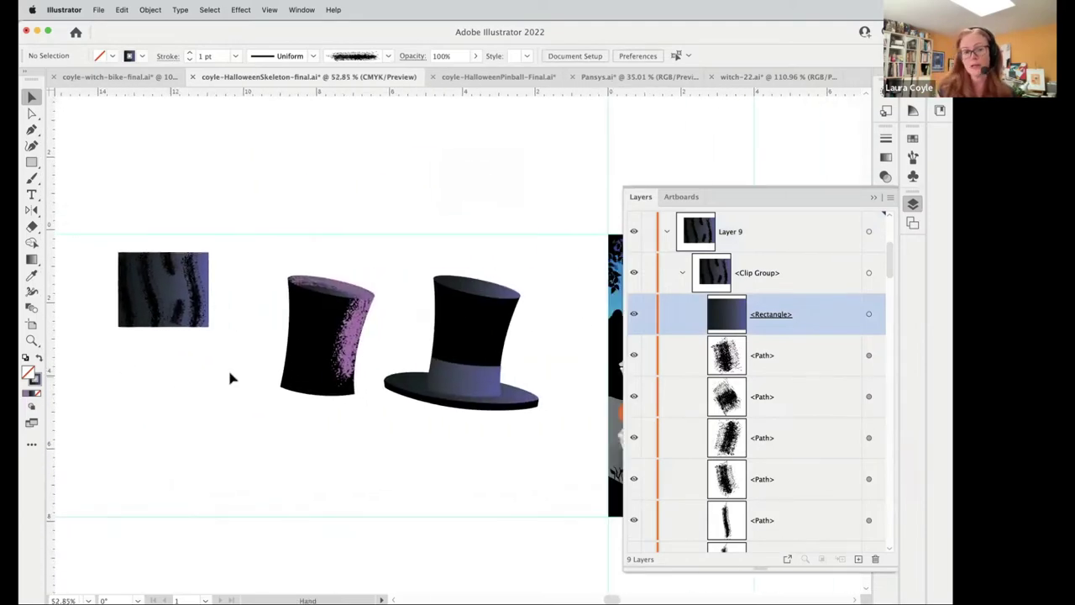
{"action": "scroll", "coordinate": [519, 447], "scroll_direction": "right", "scroll_amount": 10}
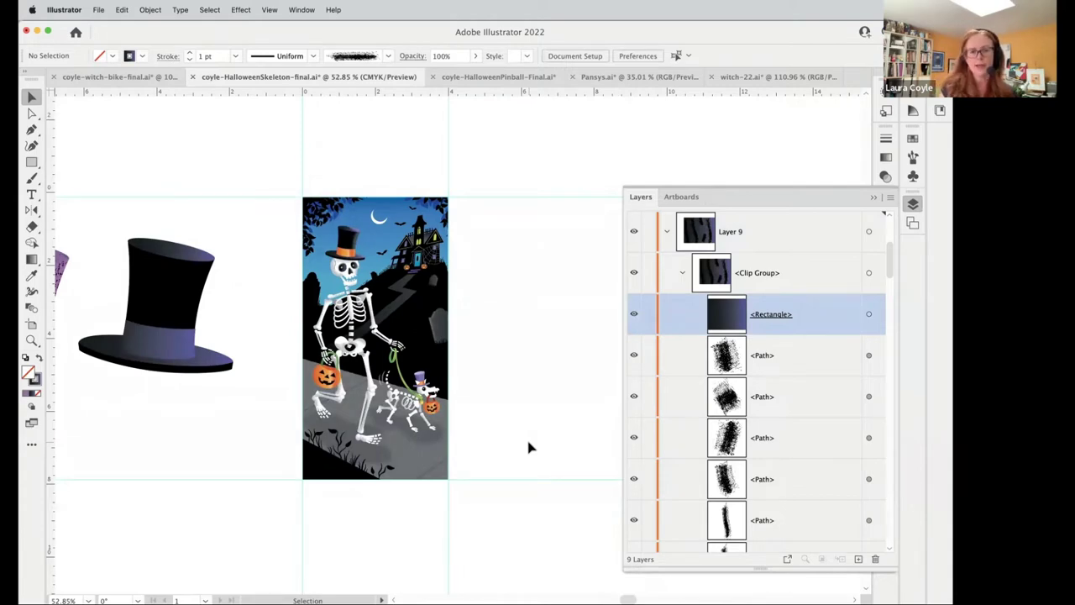
- Examine the stippled shading on the skeleton's pelvis and arm bones up close with the layer list collapsed
{"action": "left_click_drag", "start_coordinate": [340, 345], "coordinate": [647, 189]}
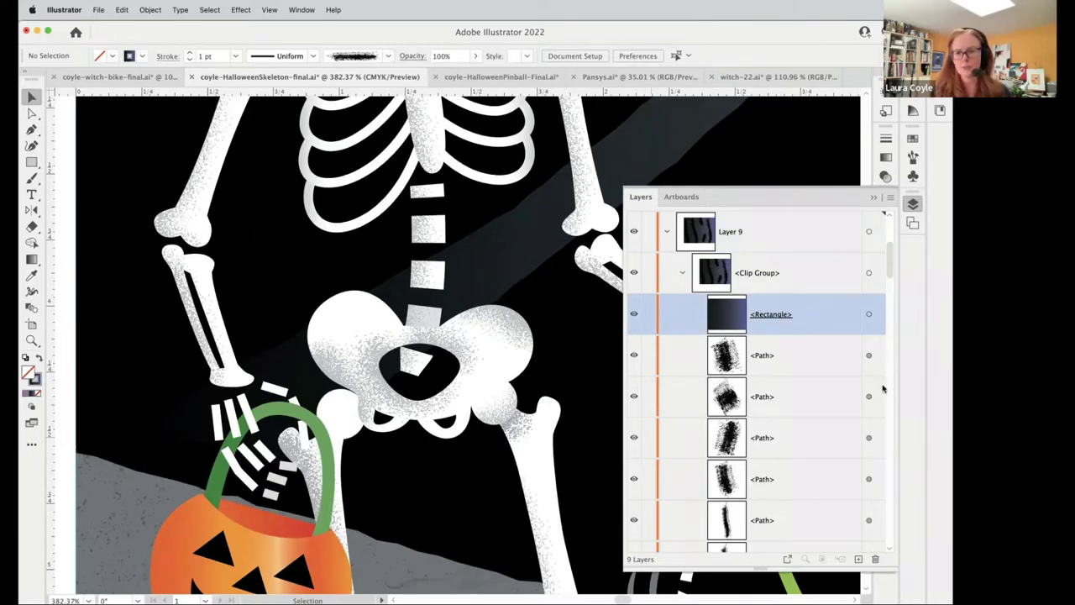
{"action": "left_click", "coordinate": [874, 197]}
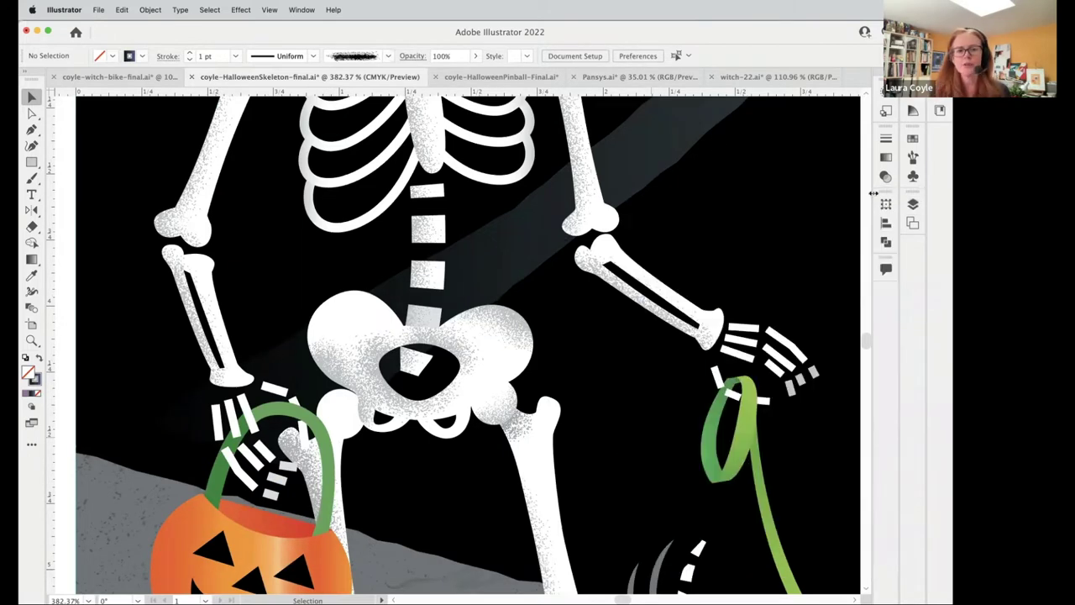
- Switch to the coyle-HalloweenPinball-Final document and examine the stippled castle and its separate copy outside the artboard
{"action": "left_click", "coordinate": [515, 78]}
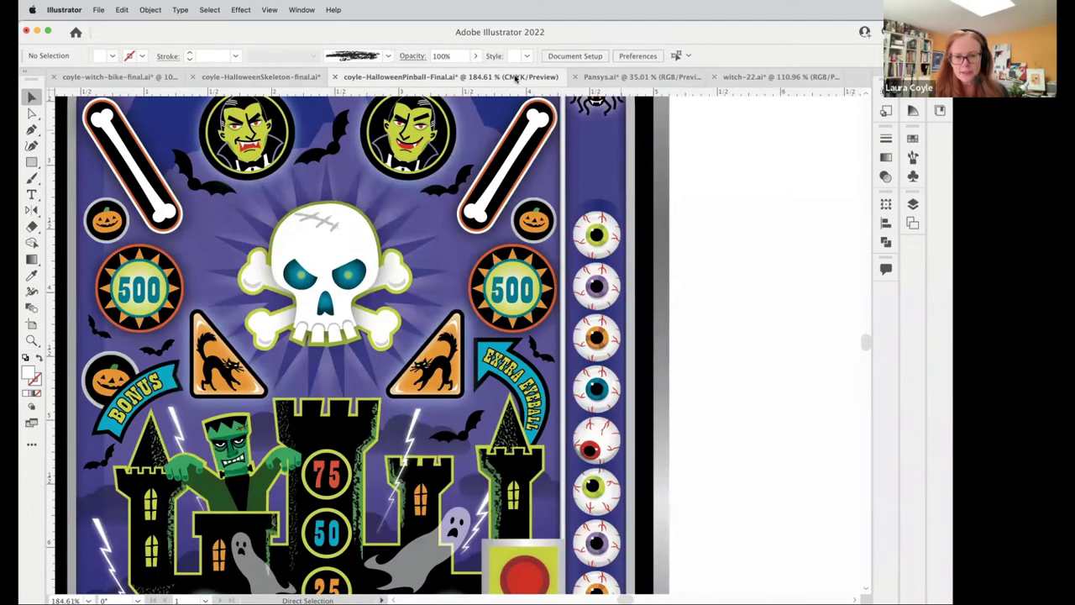
{"action": "left_click_drag", "start_coordinate": [370, 504], "coordinate": [378, 300]}
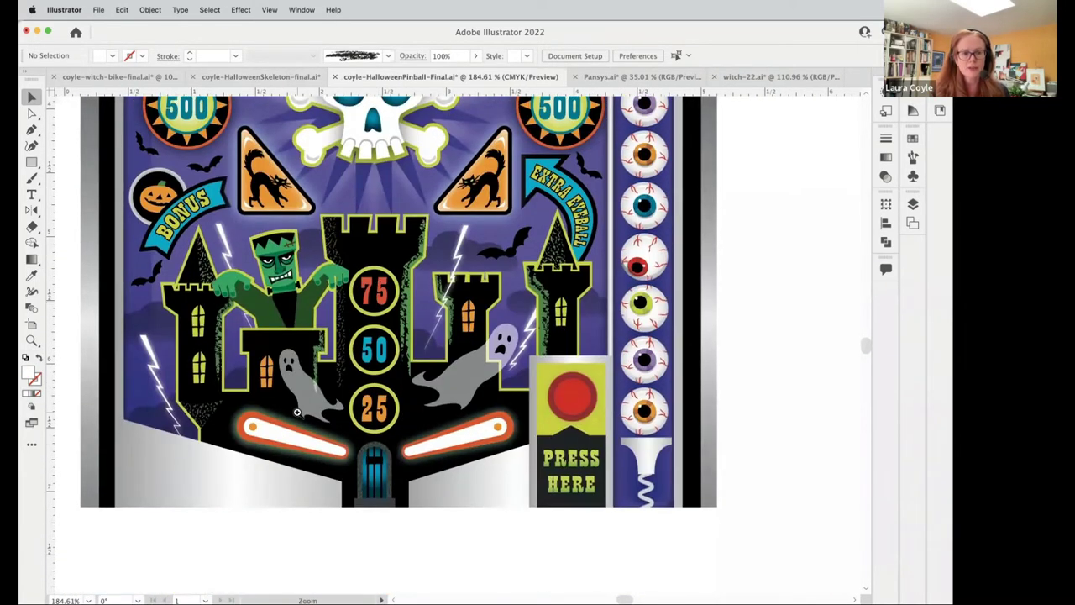
{"action": "scroll", "coordinate": [298, 372], "scroll_direction": "up", "scroll_amount": 5}
{"action": "scroll", "coordinate": [530, 172], "scroll_direction": "up", "scroll_amount": 3}
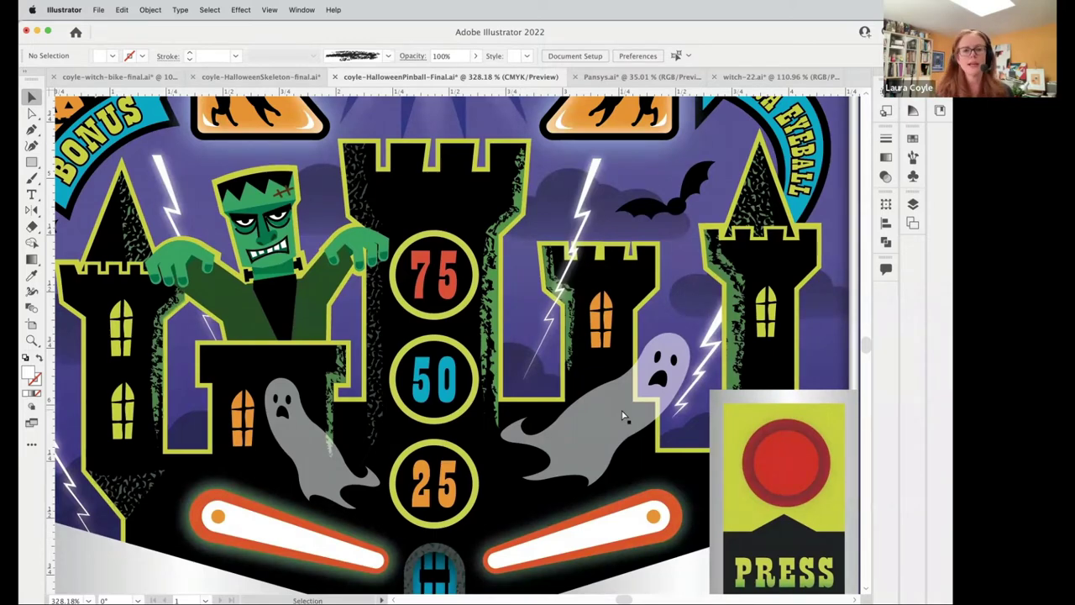
{"action": "scroll", "coordinate": [624, 415], "scroll_direction": "down", "scroll_amount": 10}
{"action": "left_click_drag", "start_coordinate": [604, 504], "coordinate": [408, 432]}
{"action": "scroll", "coordinate": [550, 487], "scroll_direction": "up", "scroll_amount": 8}
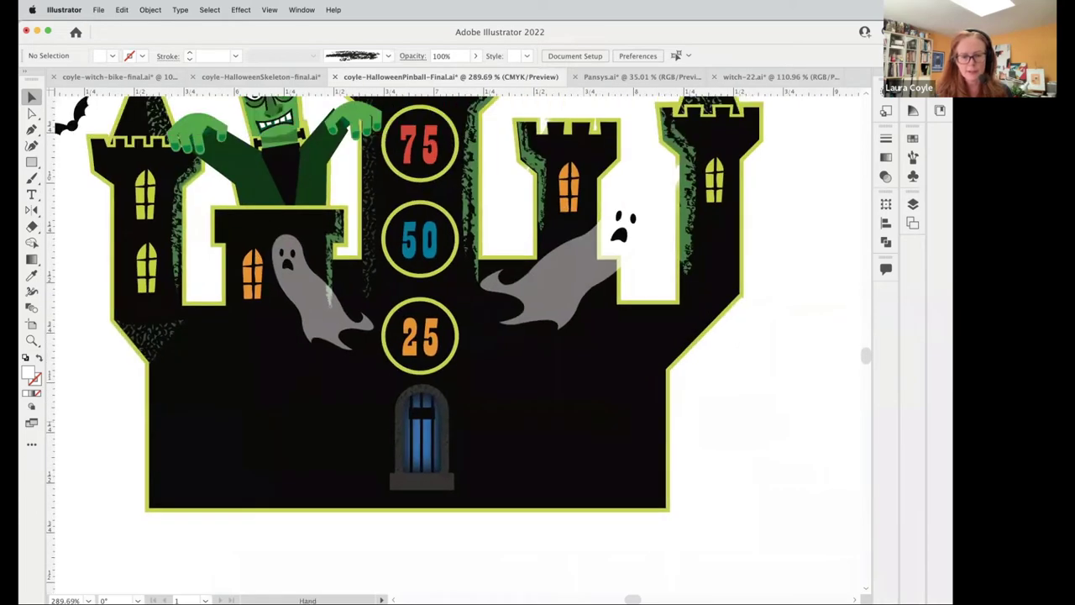
{"action": "scroll", "coordinate": [600, 246], "scroll_direction": "up", "scroll_amount": 5}
- Pull the central tower's green stipple clip group away from the castle, return it to the tower, and clear the selection
{"action": "left_click", "coordinate": [600, 247]}
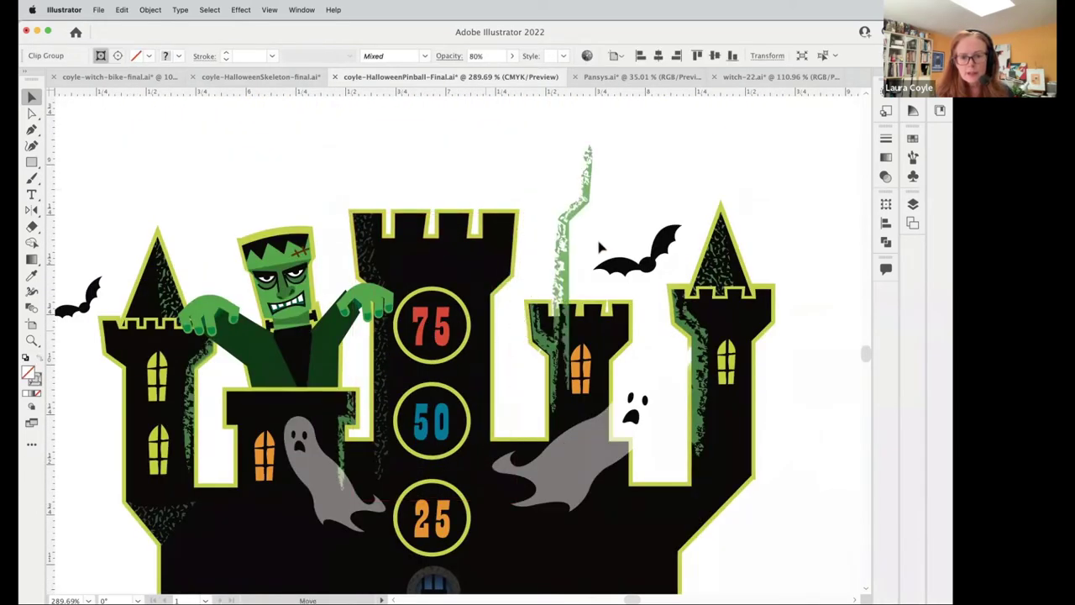
{"action": "left_click_drag", "start_coordinate": [599, 246], "coordinate": [600, 214]}
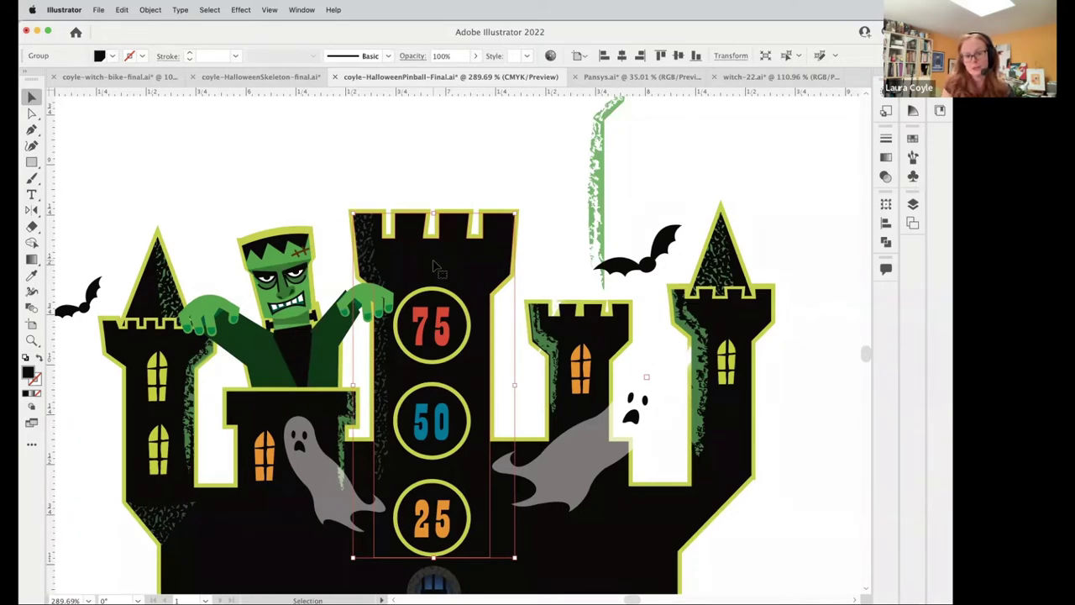
{"action": "left_click_drag", "start_coordinate": [599, 192], "coordinate": [823, 332]}
{"action": "left_click", "coordinate": [824, 332]}
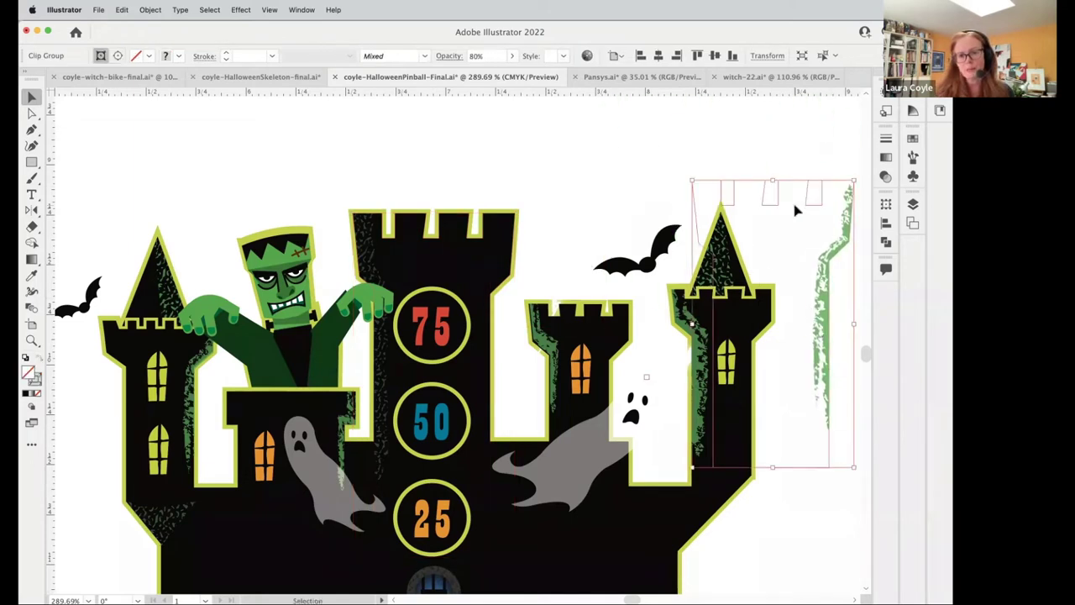
{"action": "left_click_drag", "start_coordinate": [824, 293], "coordinate": [487, 330]}
{"action": "left_click", "coordinate": [566, 228]}
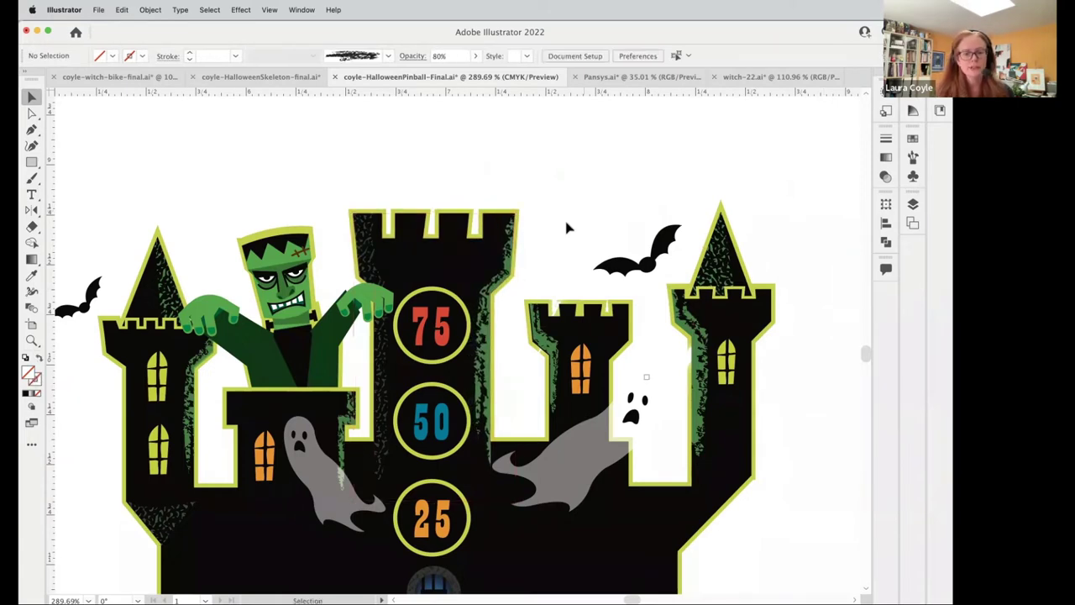
- Review the pinball artwork on its artboard from the tombstones to the castle
{"action": "scroll", "coordinate": [648, 451], "scroll_direction": "down", "scroll_amount": 5}
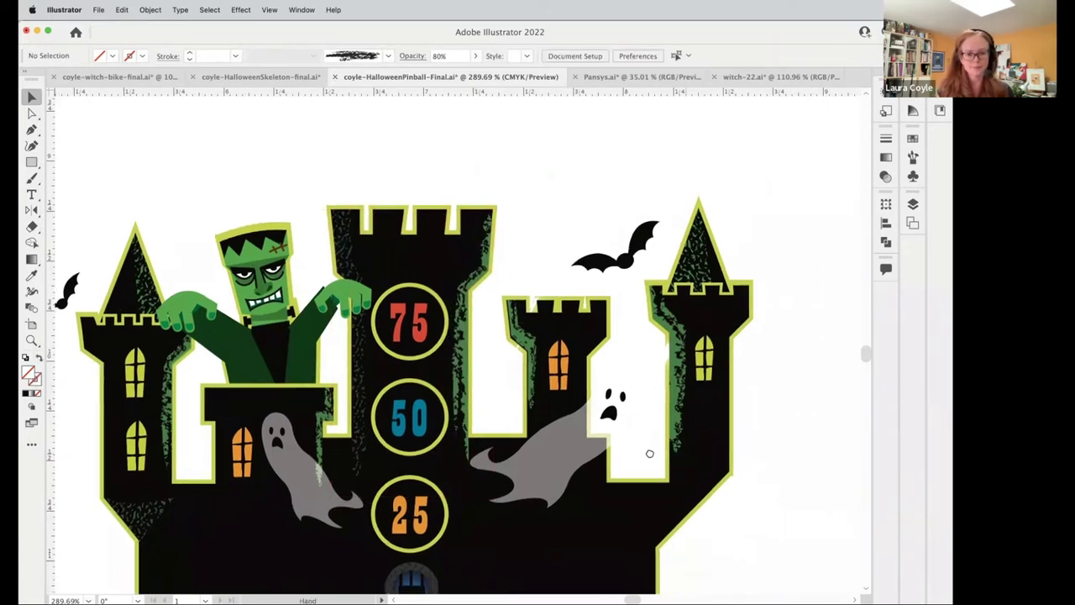
{"action": "scroll", "coordinate": [571, 329], "scroll_direction": "down", "scroll_amount": 2}
{"action": "scroll", "coordinate": [543, 437], "scroll_direction": "up", "scroll_amount": 10}
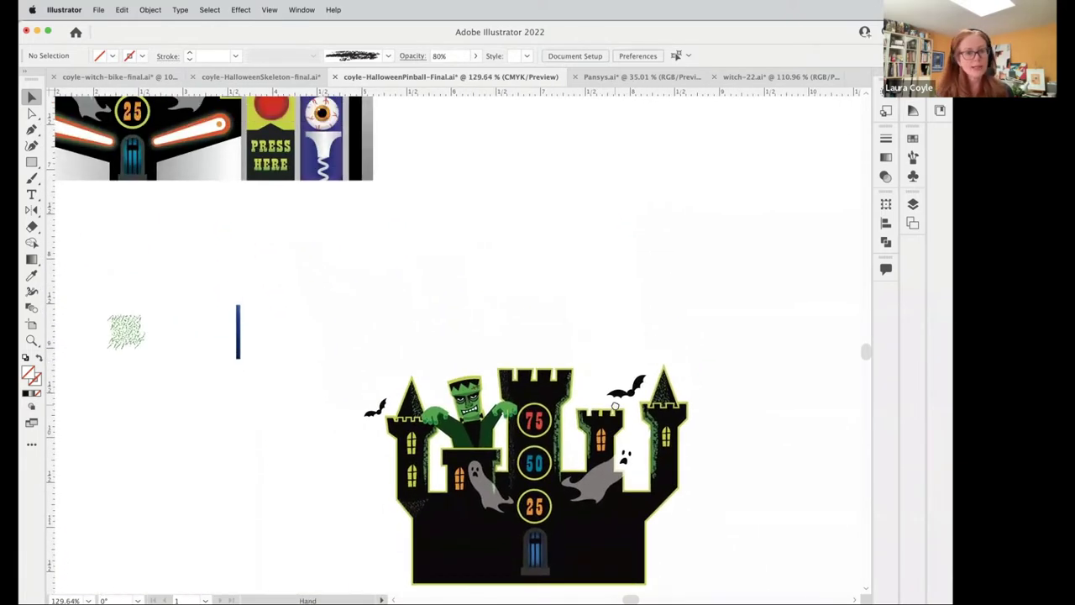
{"action": "scroll", "coordinate": [543, 438], "scroll_direction": "up", "scroll_amount": 5}
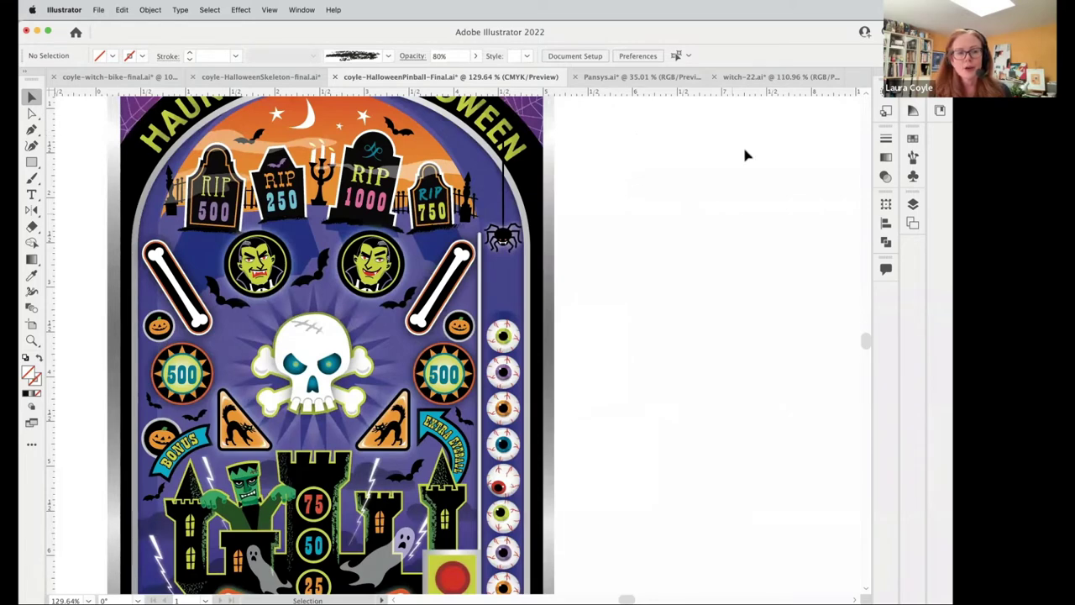
- Switch to the witch-22.ai document, hide all layers, and show only the pencil sketch on Layer 1
{"action": "left_click", "coordinate": [767, 76]}
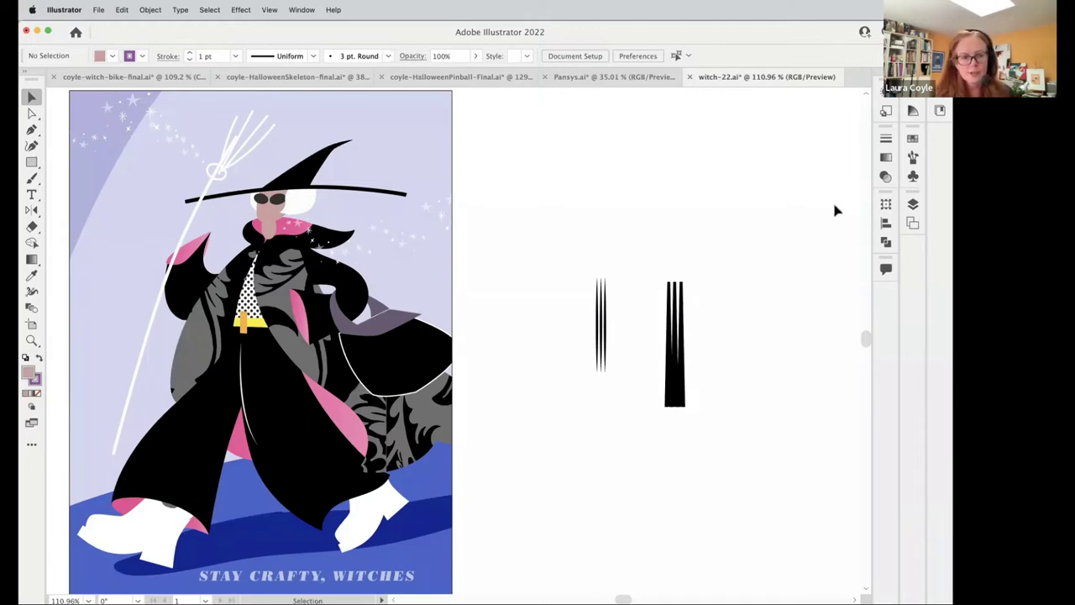
{"action": "left_click", "coordinate": [913, 204]}
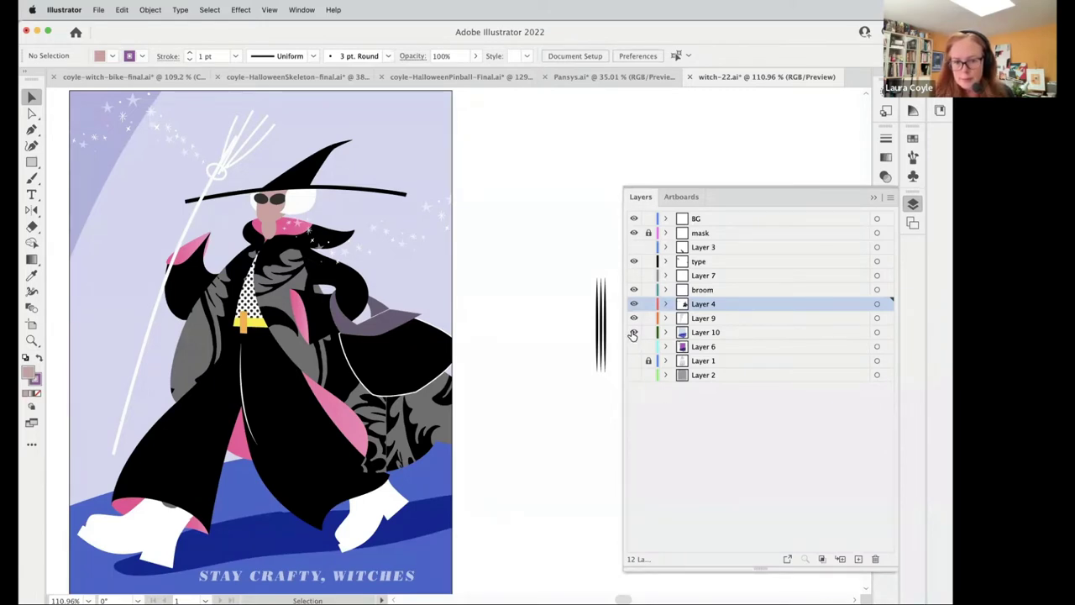
{"action": "left_click_drag", "start_coordinate": [634, 218], "coordinate": [633, 375]}
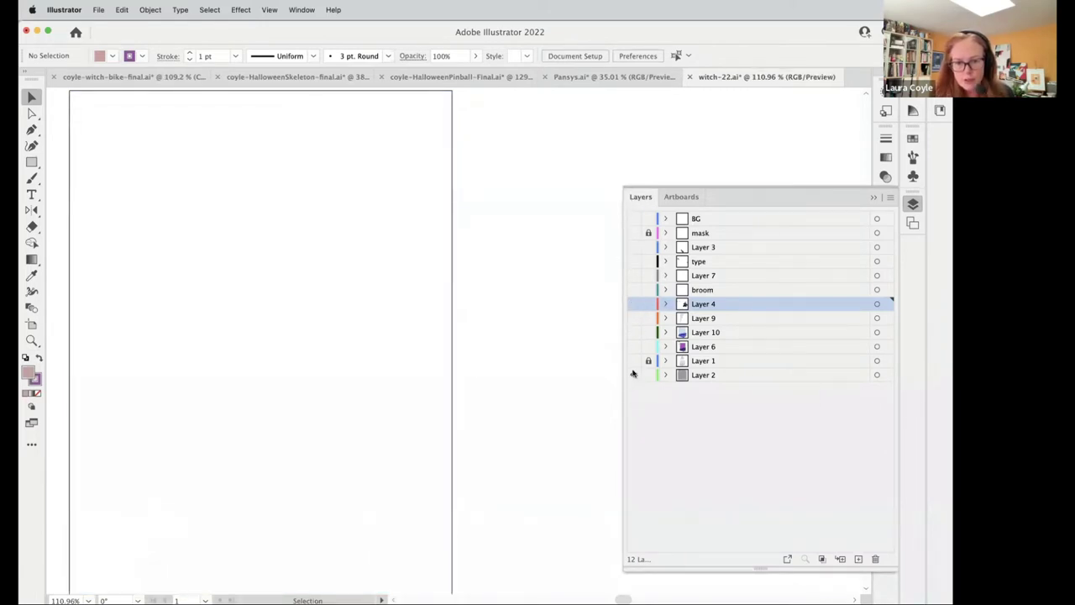
{"action": "left_click", "coordinate": [634, 360]}
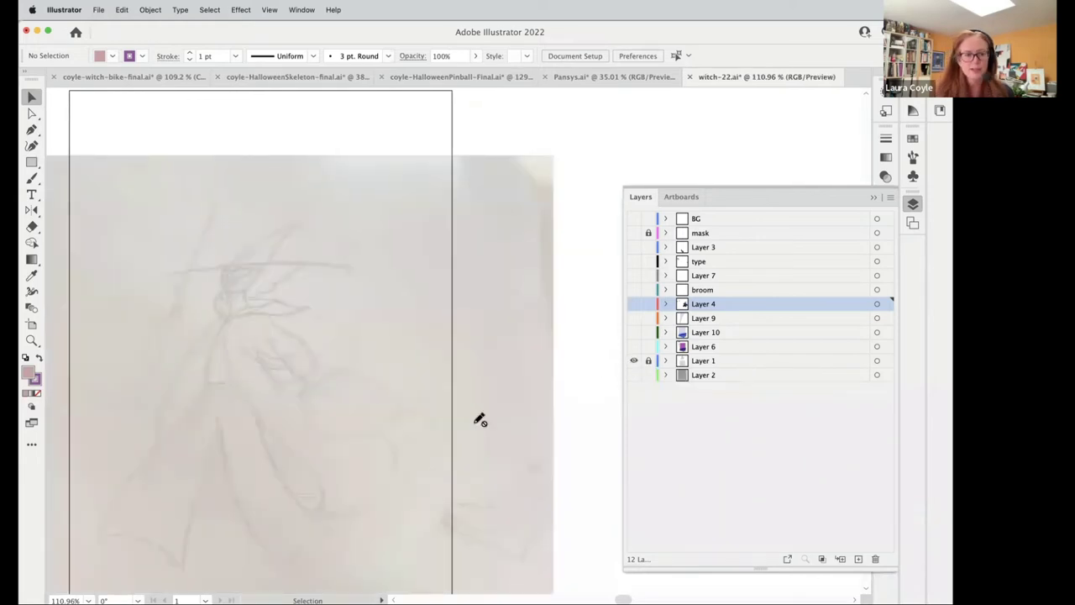
{"action": "scroll", "coordinate": [272, 428], "scroll_direction": "up", "scroll_amount": 3}
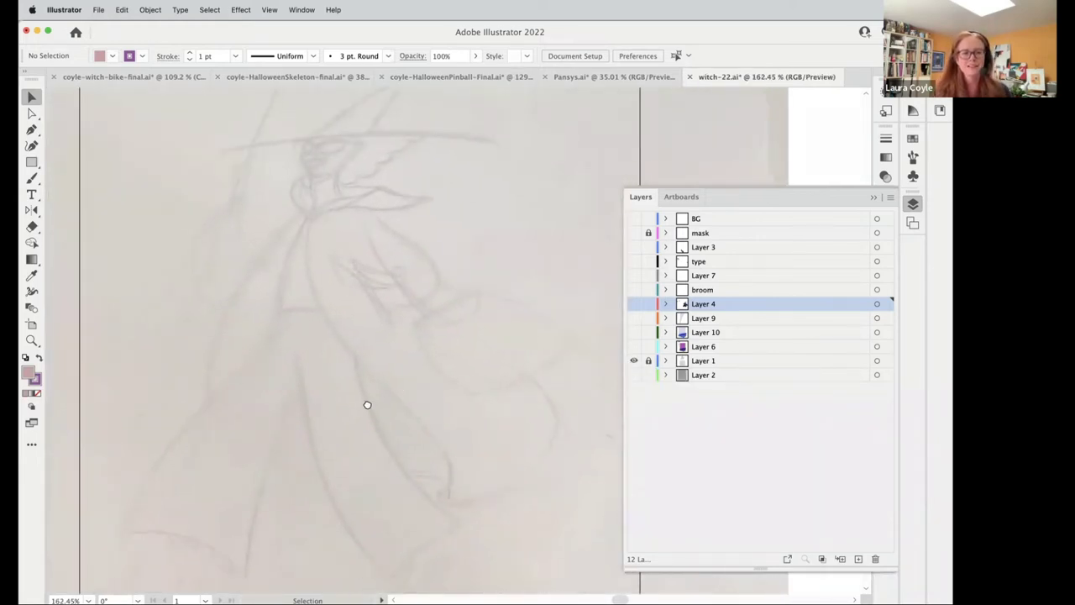
{"action": "scroll", "coordinate": [367, 405], "scroll_direction": "right", "scroll_amount": 2}
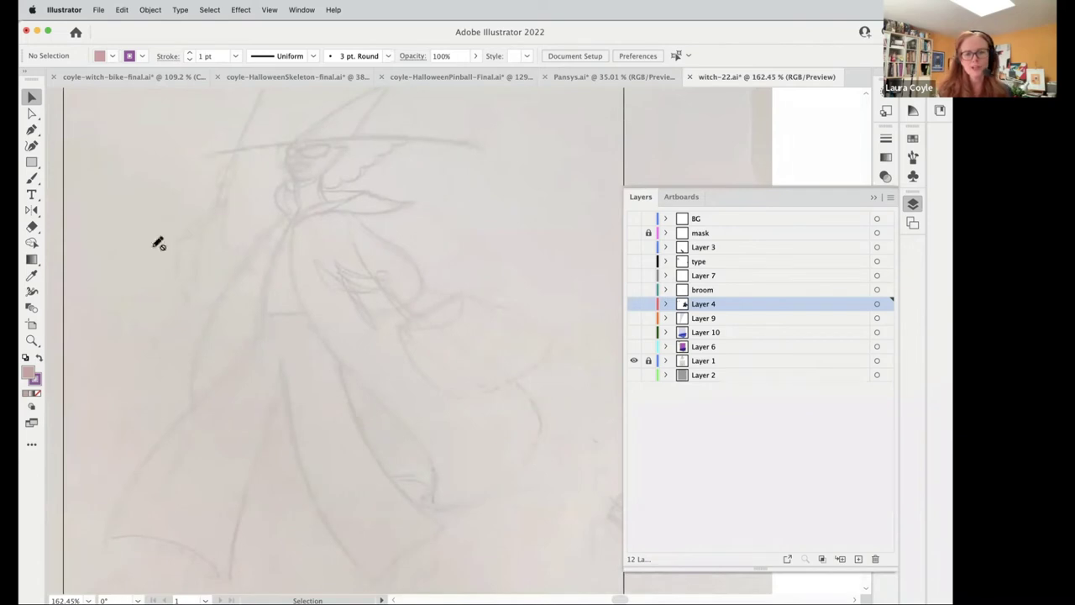
- Preview the backgrounds on Layer 6 and Layer 10 by showing and hiding each one in turn
{"action": "left_click", "coordinate": [634, 347]}
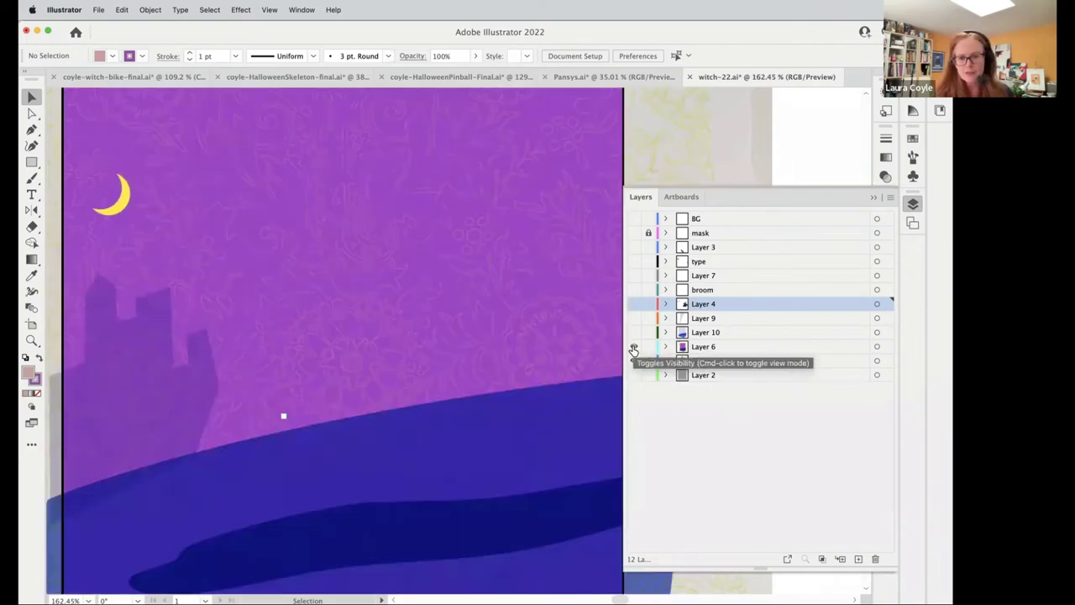
{"action": "left_click", "coordinate": [634, 347]}
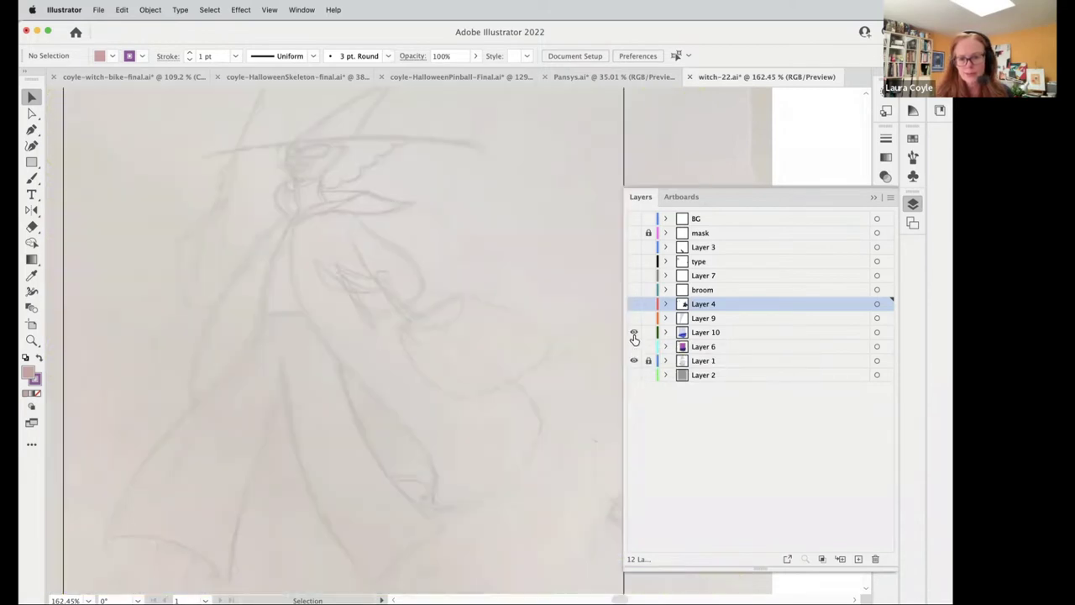
{"action": "left_click", "coordinate": [635, 333]}
{"action": "left_click", "coordinate": [635, 334]}
- Show Layer 9 and the witch figure on Layer 4 over the sketch
{"action": "left_click", "coordinate": [635, 317]}
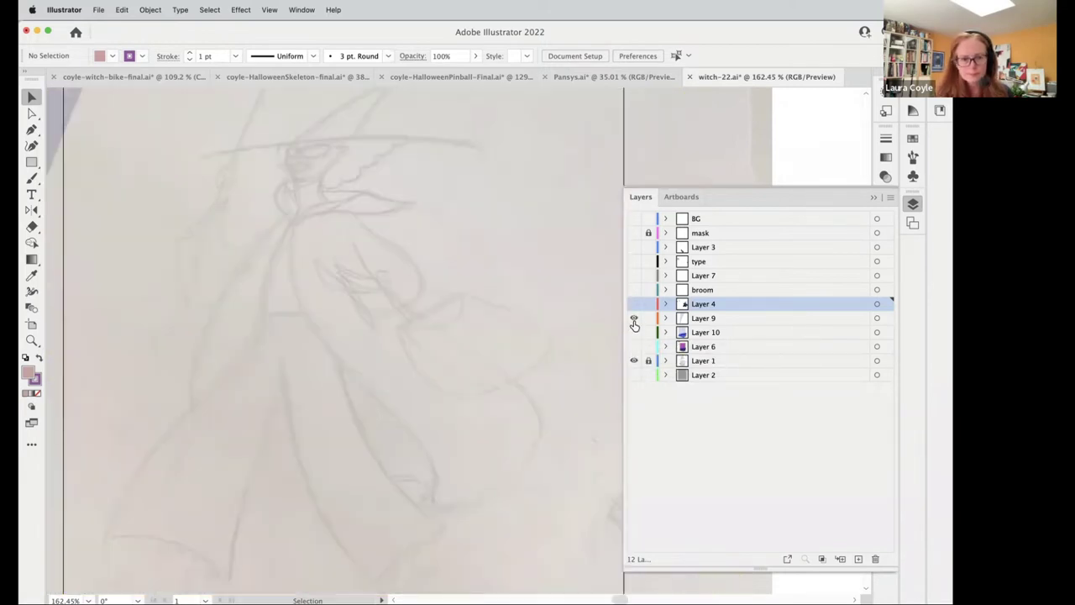
{"action": "left_click", "coordinate": [634, 305]}
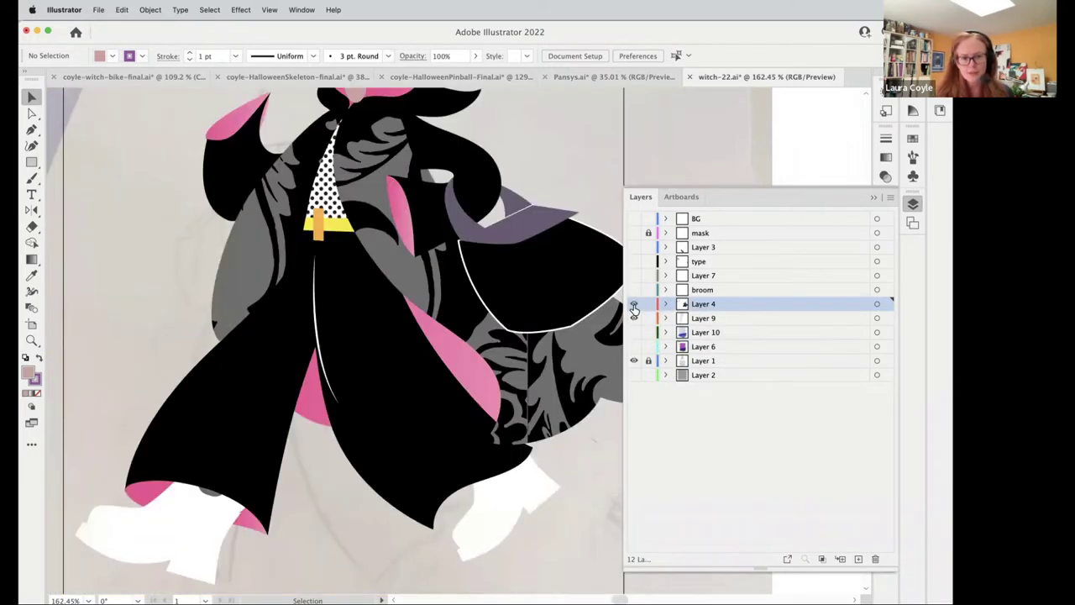
{"action": "scroll", "coordinate": [620, 294], "scroll_direction": "up", "scroll_amount": 5}
{"action": "scroll", "coordinate": [619, 294], "scroll_direction": "right", "scroll_amount": 4}
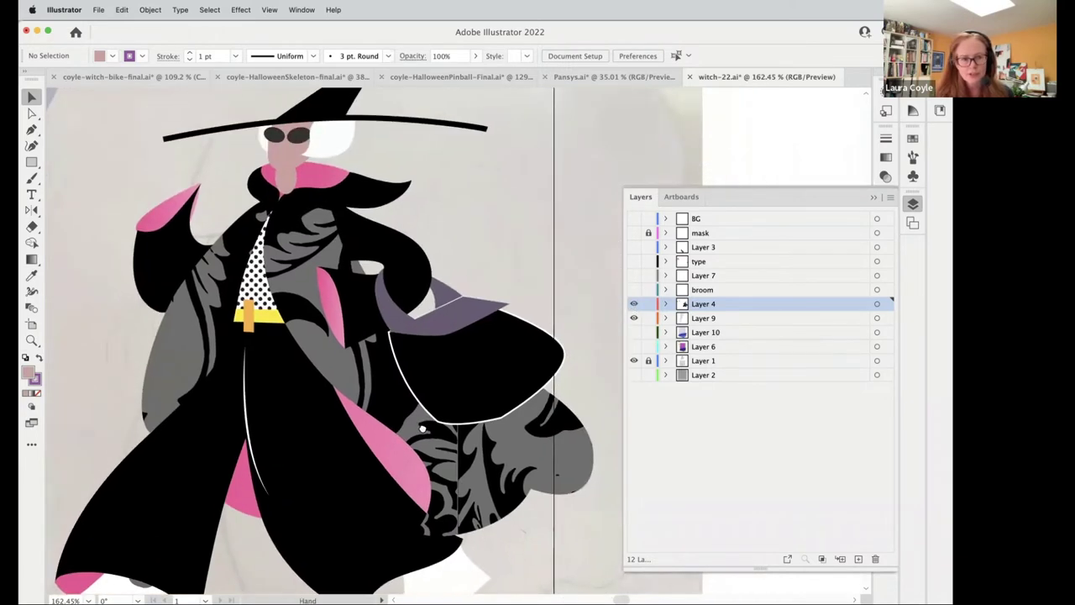
- Show the broom layer and the Layer 10 background, and hide the Layer 1 sketch
{"action": "left_click", "coordinate": [634, 290]}
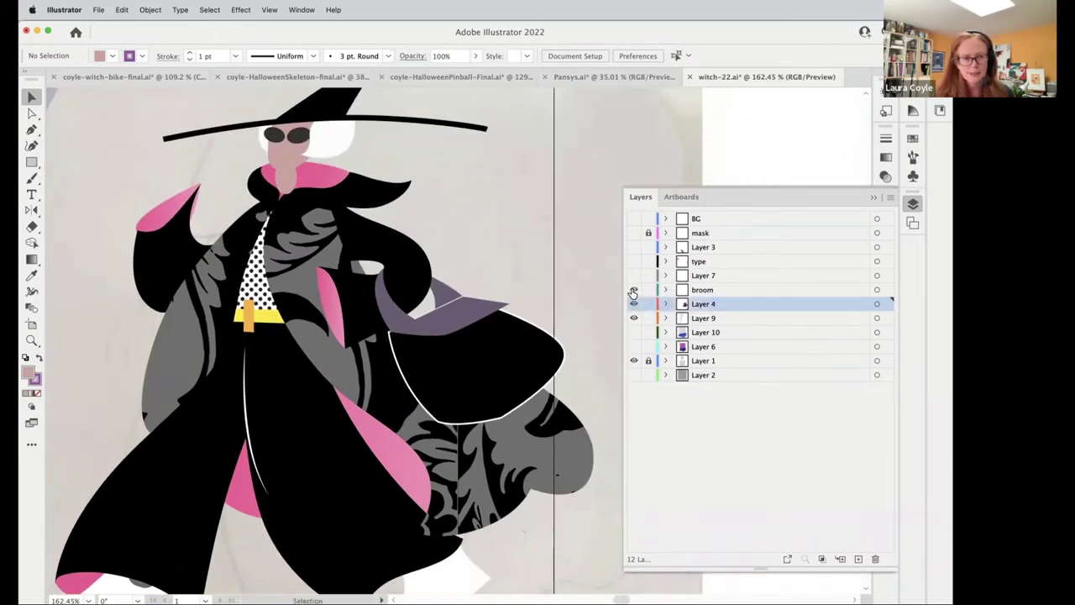
{"action": "left_click", "coordinate": [634, 361]}
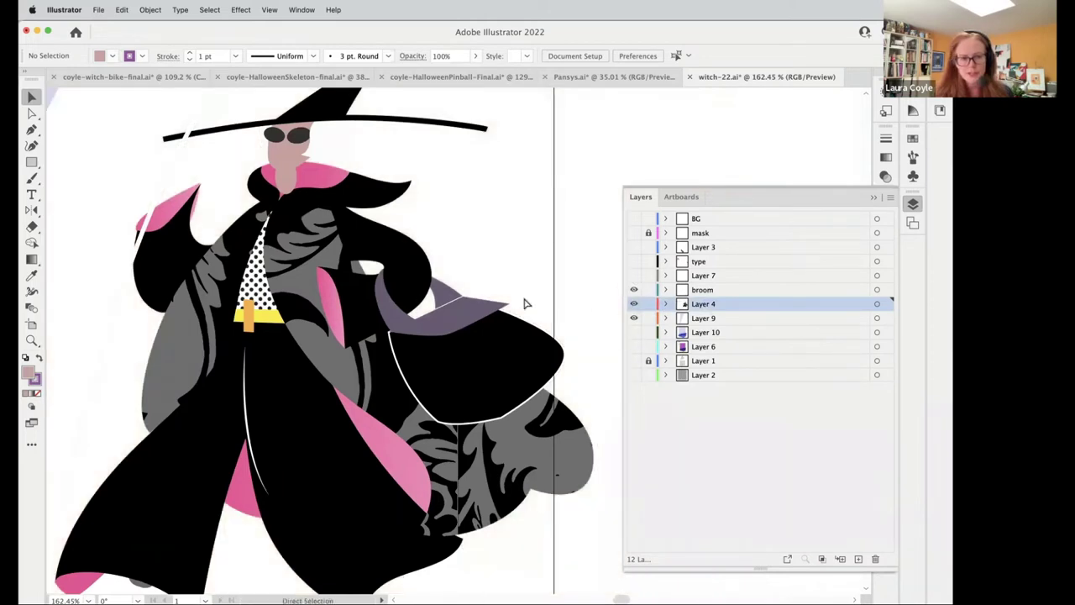
{"action": "scroll", "coordinate": [523, 305], "scroll_direction": "down", "scroll_amount": 5}
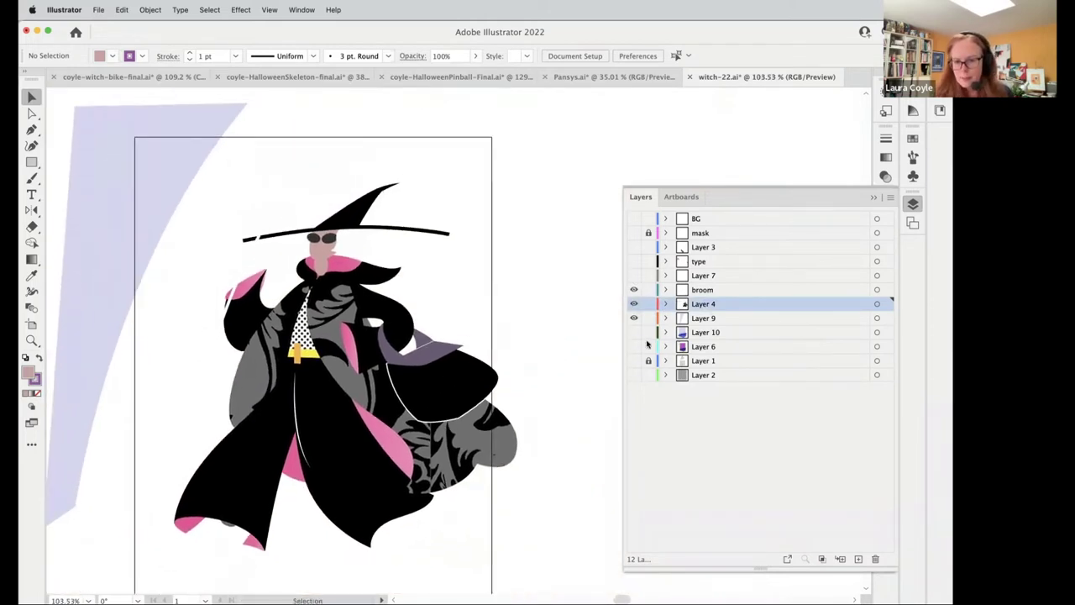
{"action": "left_click", "coordinate": [635, 332]}
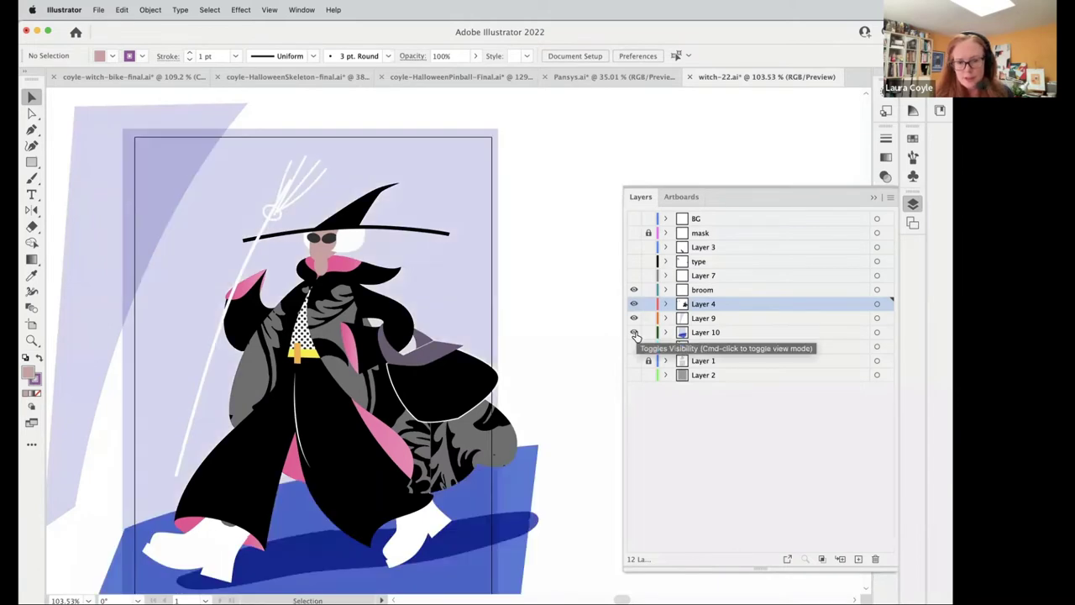
{"action": "left_click_drag", "start_coordinate": [594, 355], "coordinate": [582, 269]}
{"action": "left_click_drag", "start_coordinate": [495, 334], "coordinate": [487, 354]}
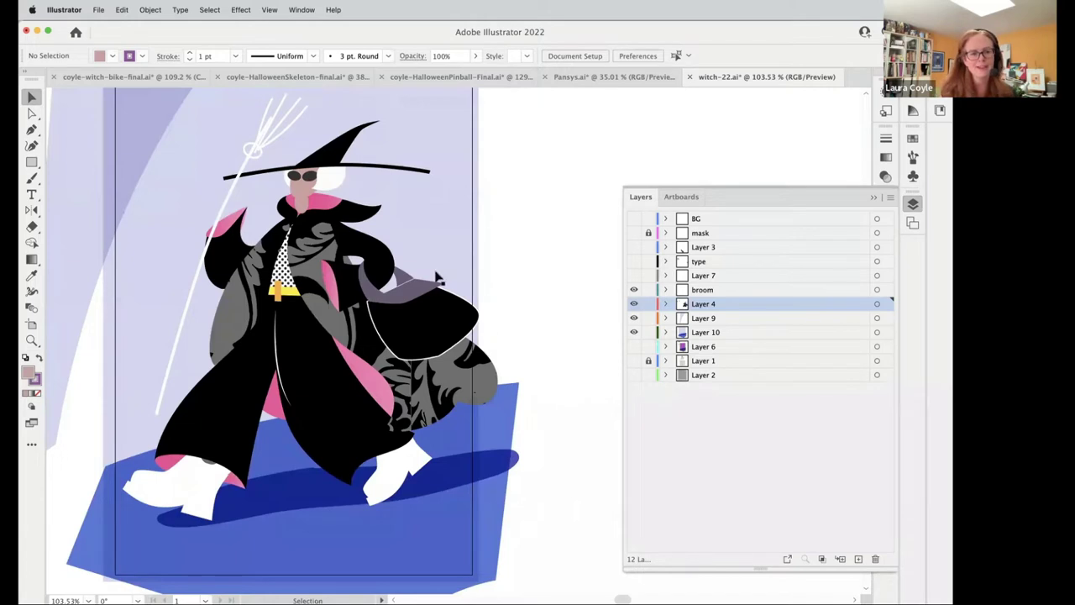
- Select the witch's neck ellipse, a sunglasses lens and the broom group in turn, and clear the selection
{"action": "left_click", "coordinate": [300, 210]}
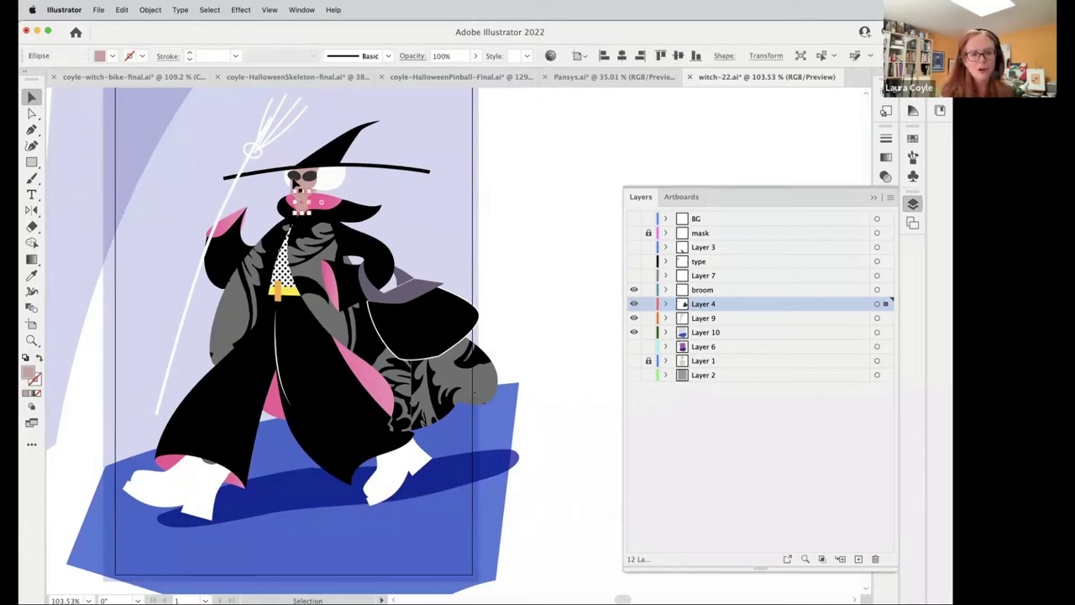
{"action": "left_click", "coordinate": [298, 179]}
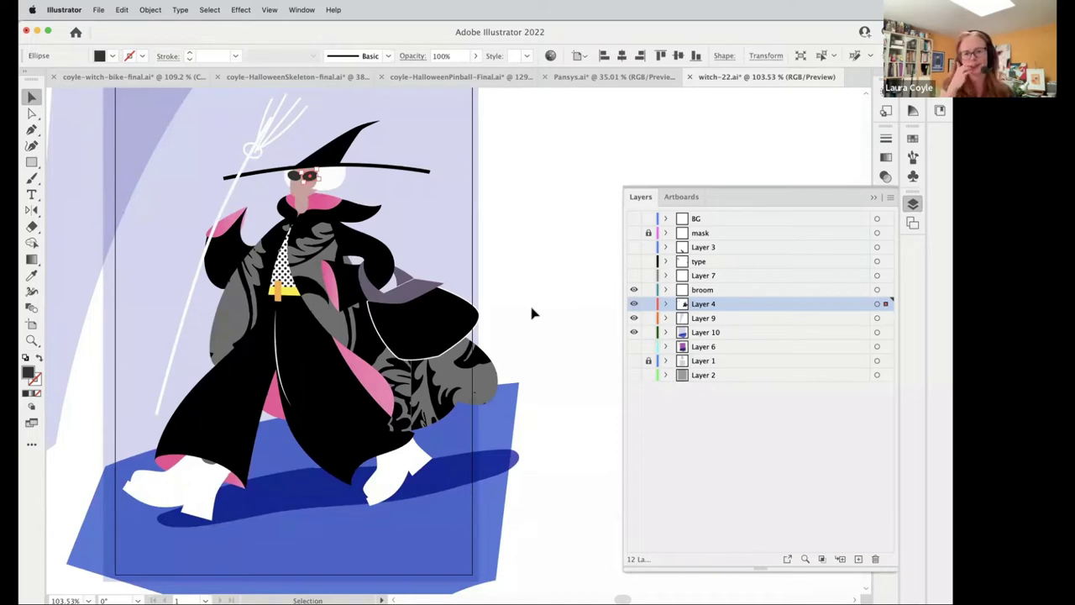
{"action": "left_click", "coordinate": [281, 129]}
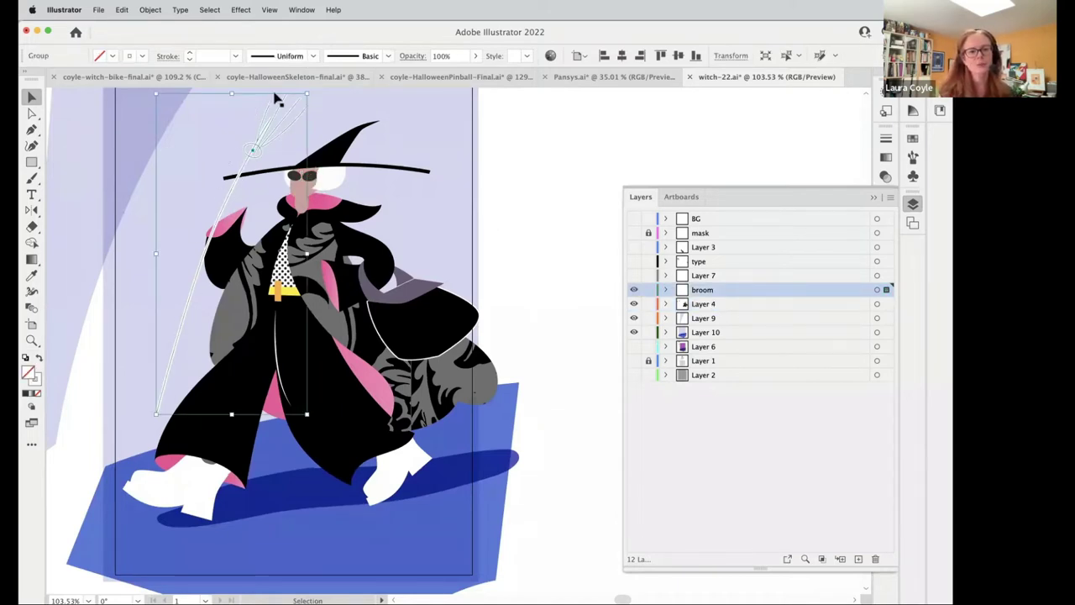
{"action": "left_click", "coordinate": [551, 206]}
- Show Layer 7 and the type layer with the "Stay Crafty, Witches" lettering
{"action": "key", "text": "space"}
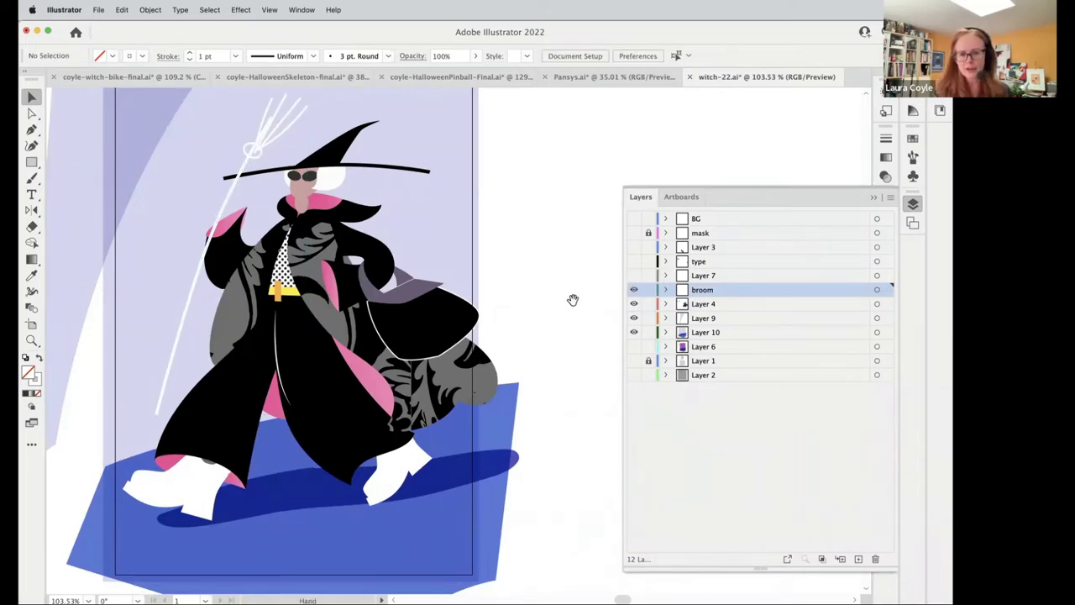
{"action": "left_click_drag", "start_coordinate": [571, 300], "coordinate": [498, 320]}
{"action": "left_click", "coordinate": [634, 276]}
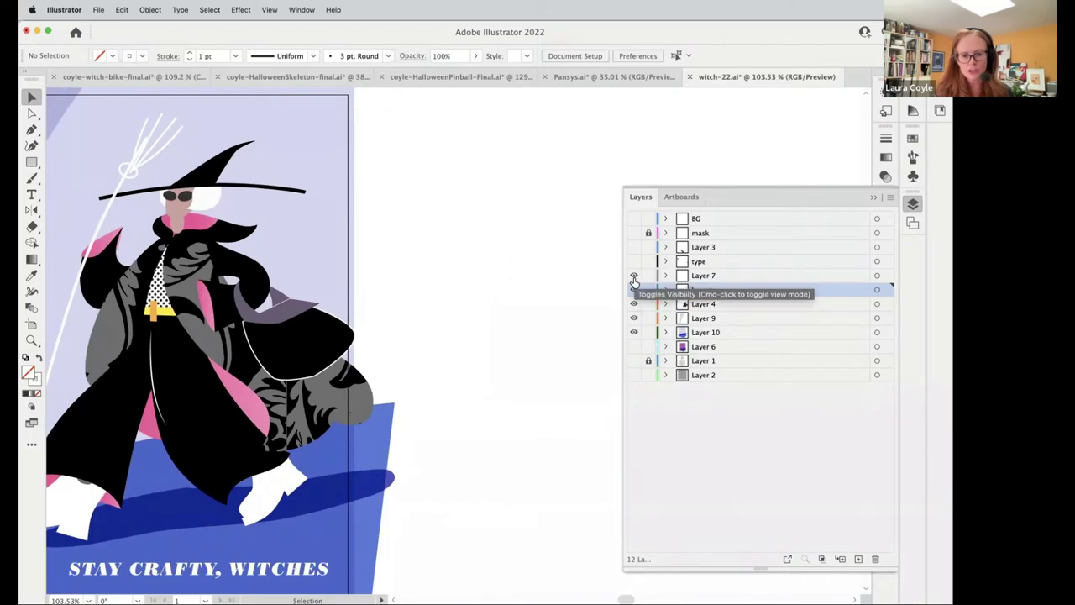
{"action": "left_click", "coordinate": [634, 262]}
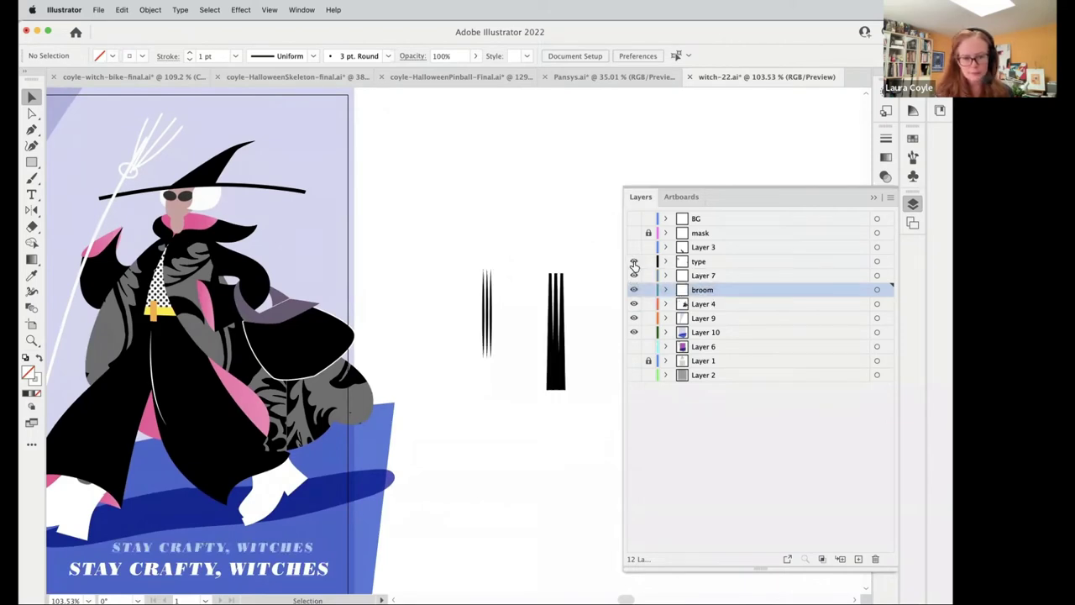
- Examine the document's brushes and the available brush libraries, including the Artistic set, without loading any
{"action": "left_click", "coordinate": [871, 200]}
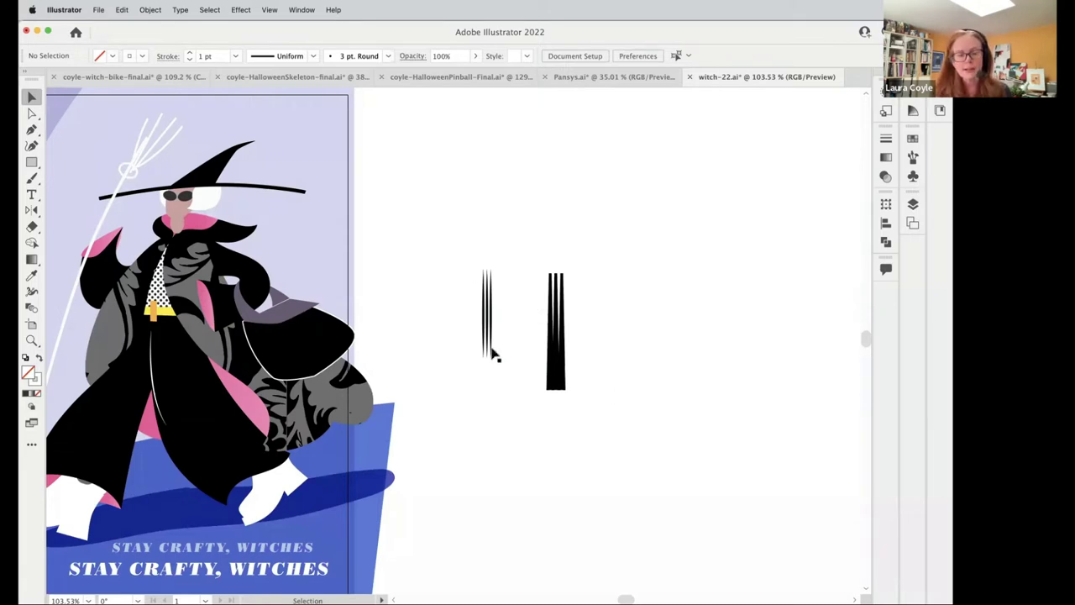
{"action": "mouse_move", "coordinate": [491, 361]}
{"action": "left_mouse_down"}
{"action": "mouse_move", "coordinate": [636, 336]}
{"action": "mouse_move", "coordinate": [582, 269]}
{"action": "mouse_move", "coordinate": [451, 389]}
{"action": "left_mouse_up"}
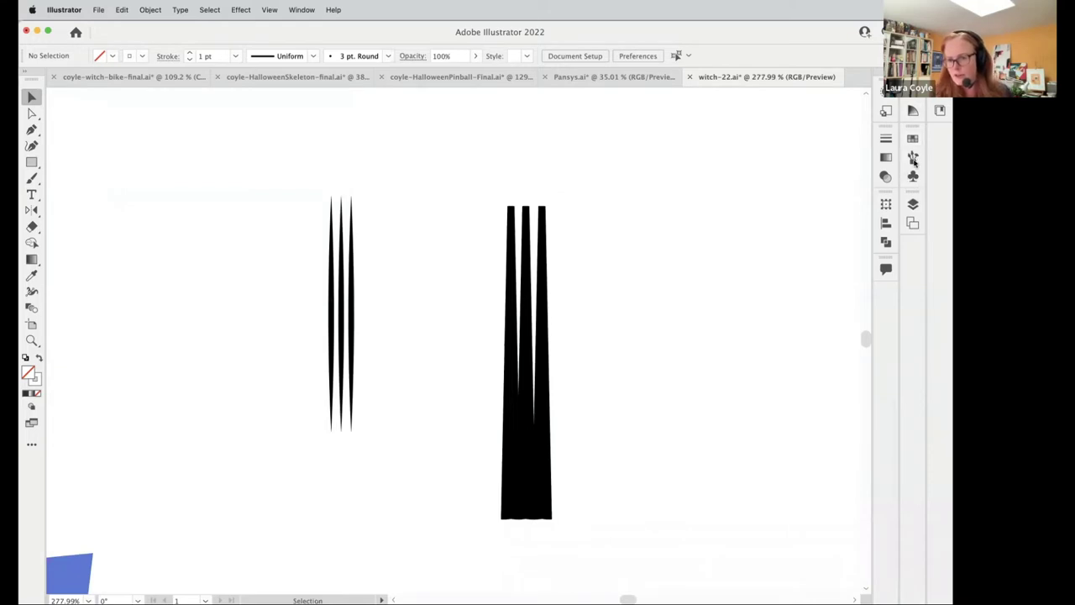
{"action": "left_click", "coordinate": [913, 158]}
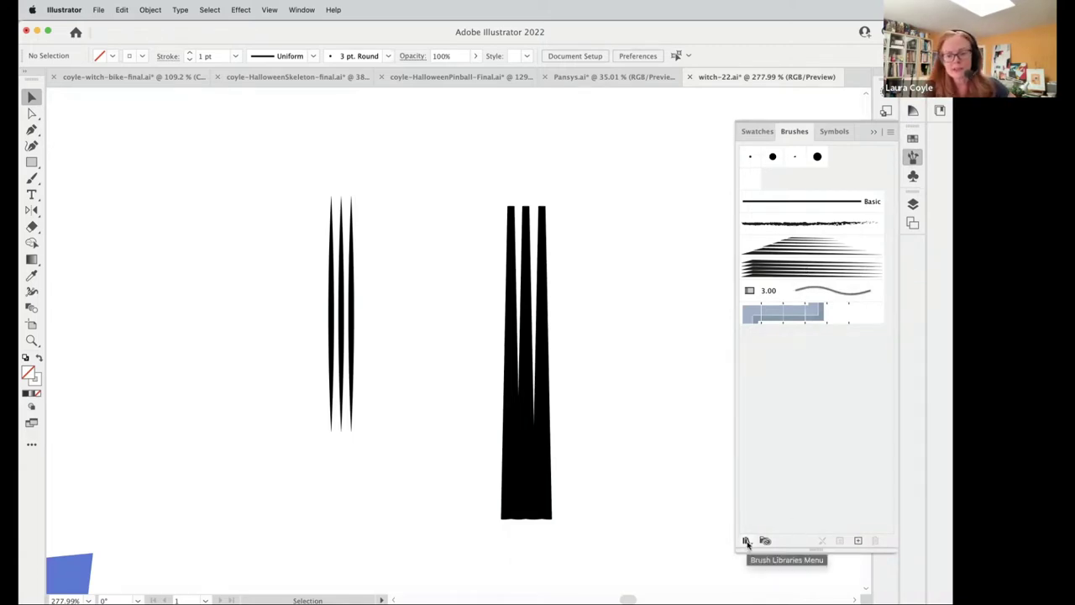
{"action": "left_click", "coordinate": [746, 543]}
{"action": "mouse_move", "coordinate": [748, 544]}
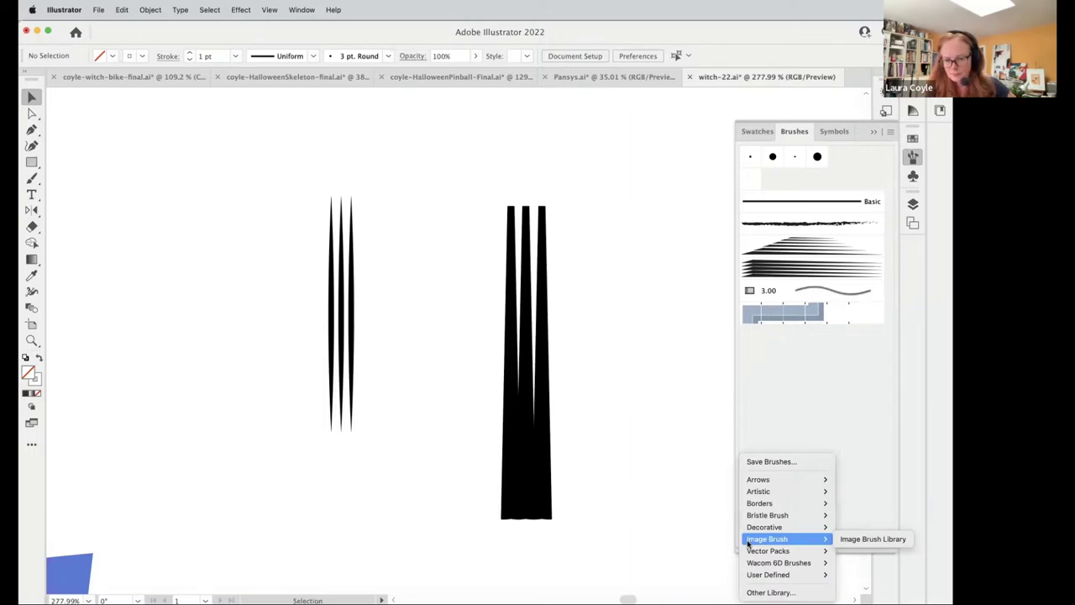
{"action": "mouse_move", "coordinate": [753, 494]}
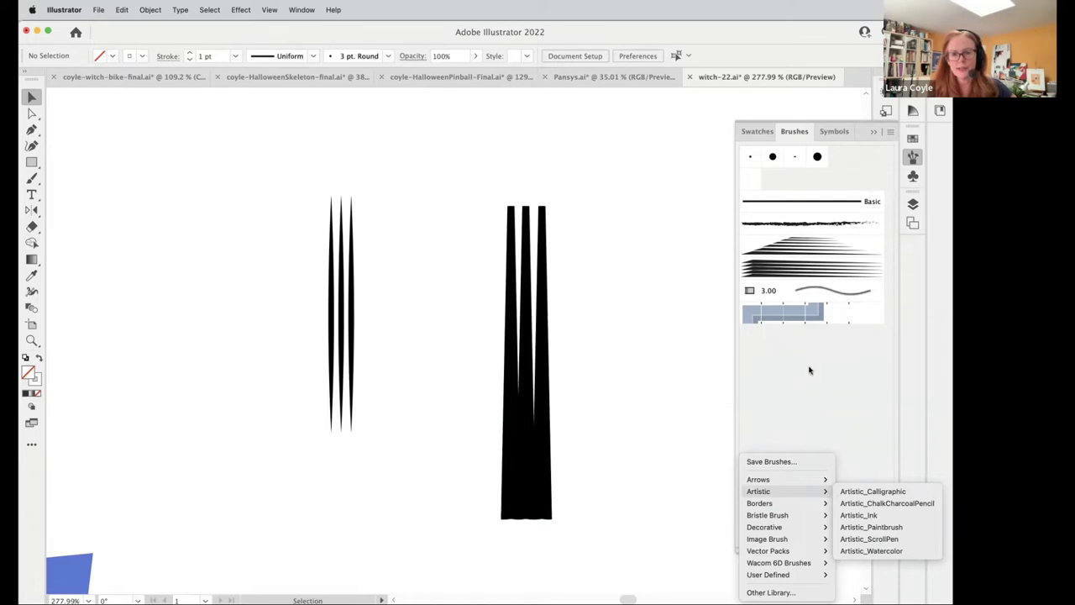
{"action": "left_click", "coordinate": [809, 367]}
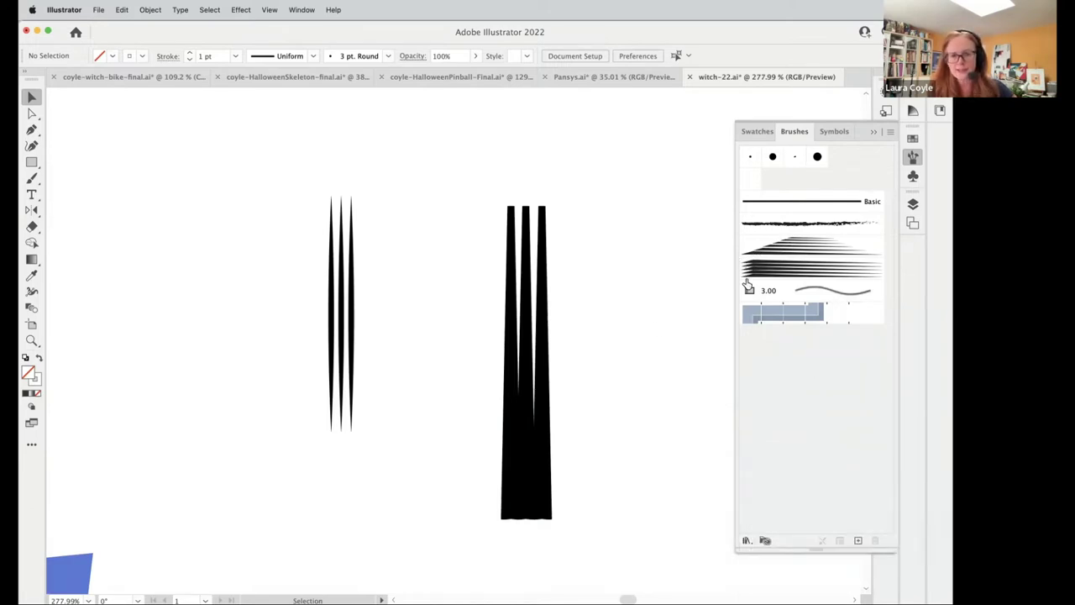
- Inspect the three thin tapered lines by selecting them, checking Outline view, and selecting a single line
{"action": "left_click_drag", "start_coordinate": [256, 241], "coordinate": [422, 381]}
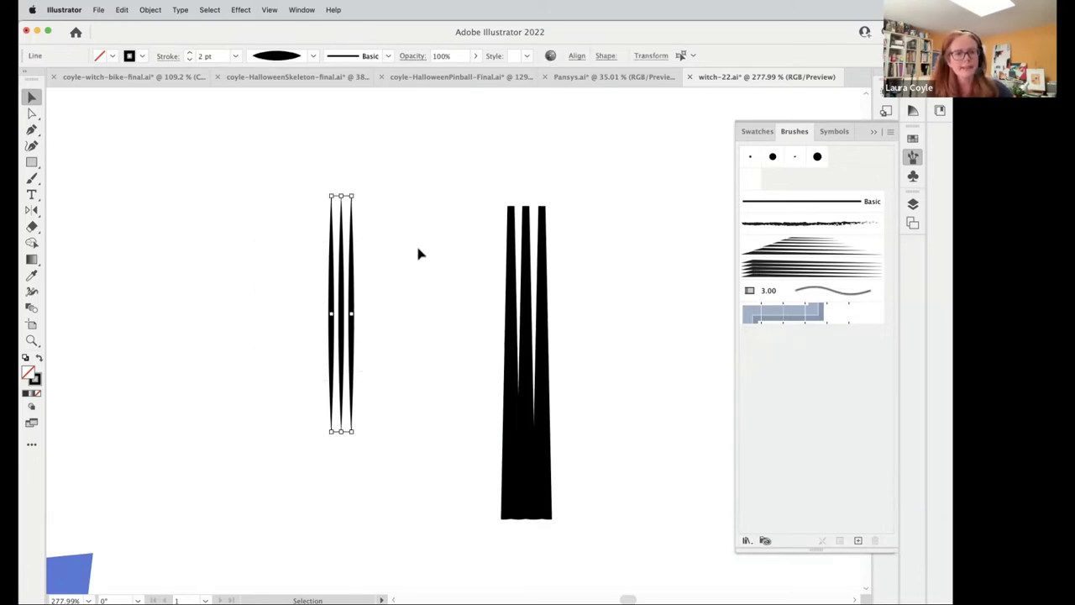
{"action": "left_click", "coordinate": [382, 306]}
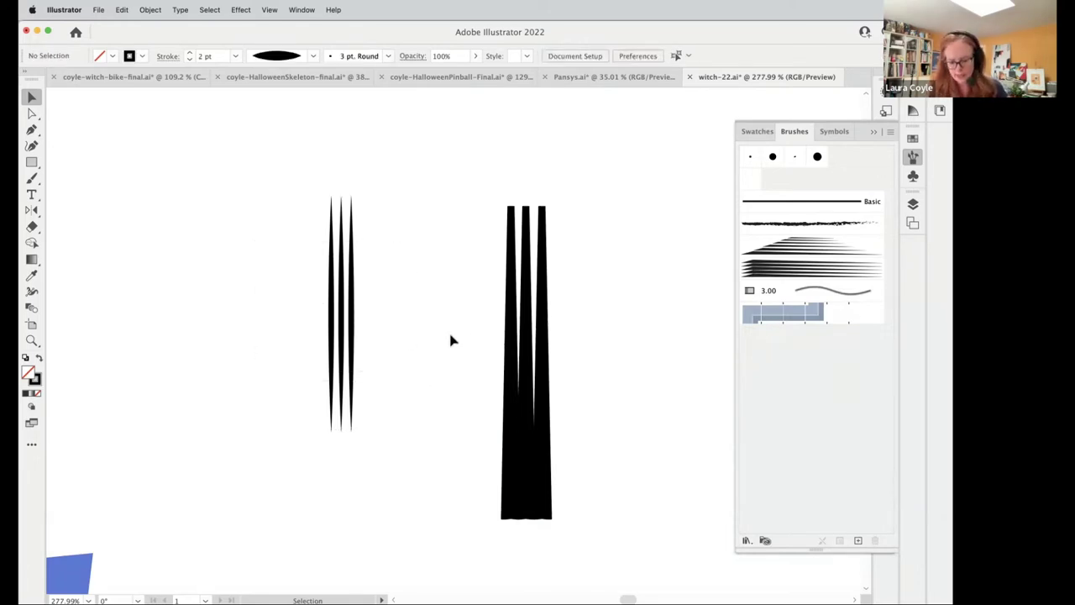
{"action": "key", "text": "a"}
{"action": "key", "text": "super+y"}
{"action": "key", "text": "super+y"}
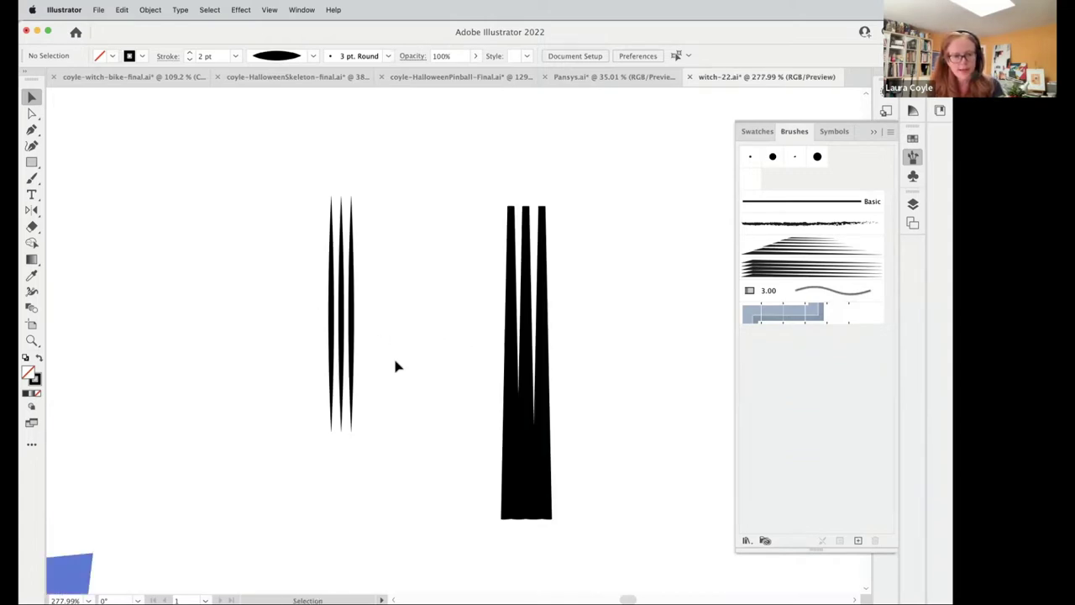
{"action": "left_click", "coordinate": [352, 316]}
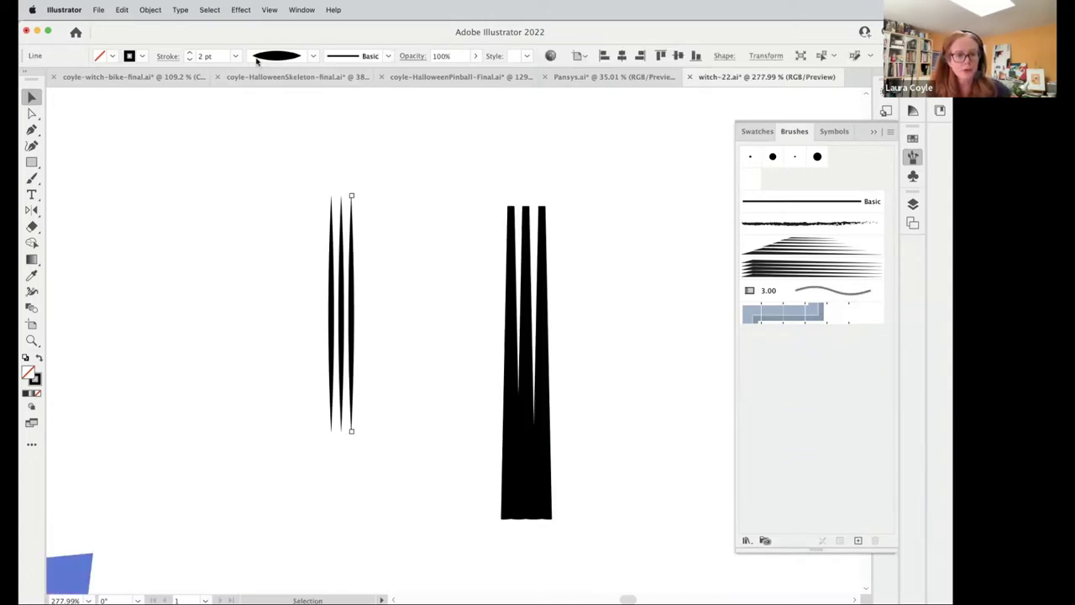
- Create an art brush from the three tapered lines, with its direction pointing down and the colorization method set to Tints
{"action": "left_click_drag", "start_coordinate": [295, 233], "coordinate": [439, 378]}
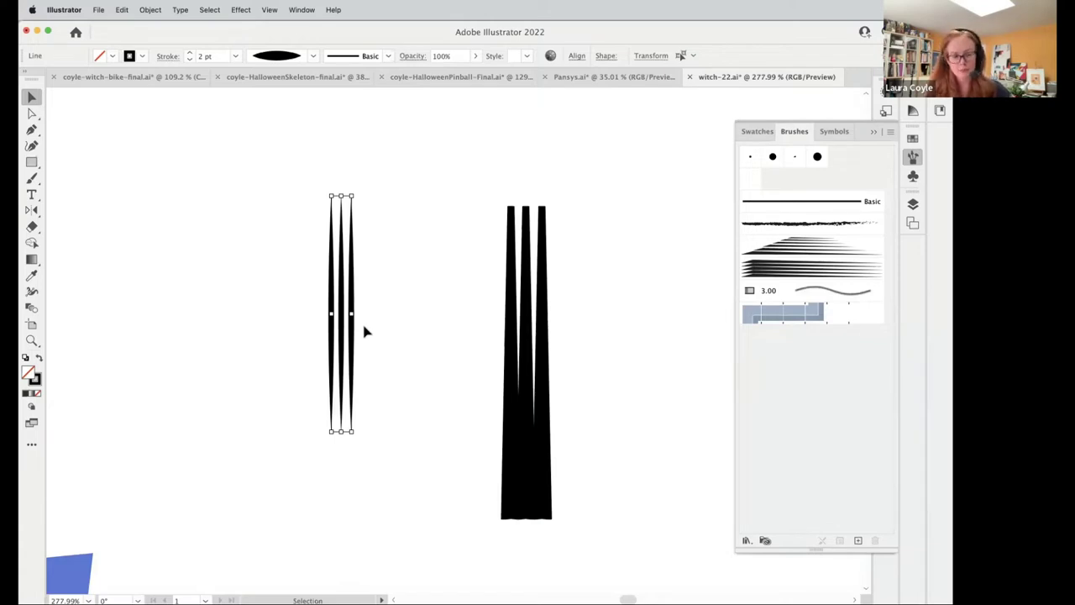
{"action": "left_click", "coordinate": [858, 541]}
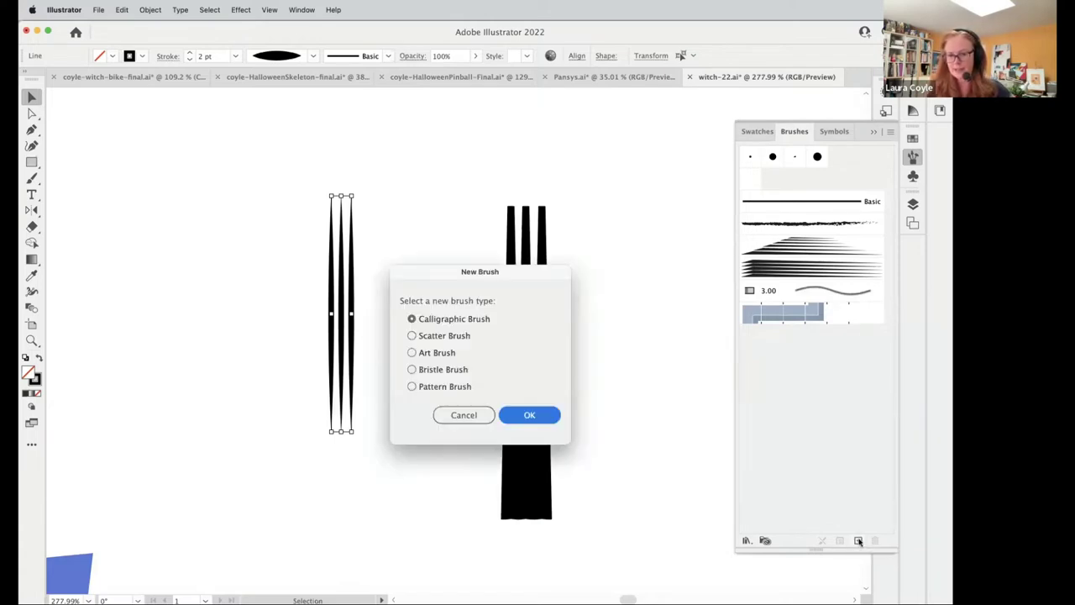
{"action": "left_click", "coordinate": [412, 353]}
{"action": "left_click", "coordinate": [531, 415]}
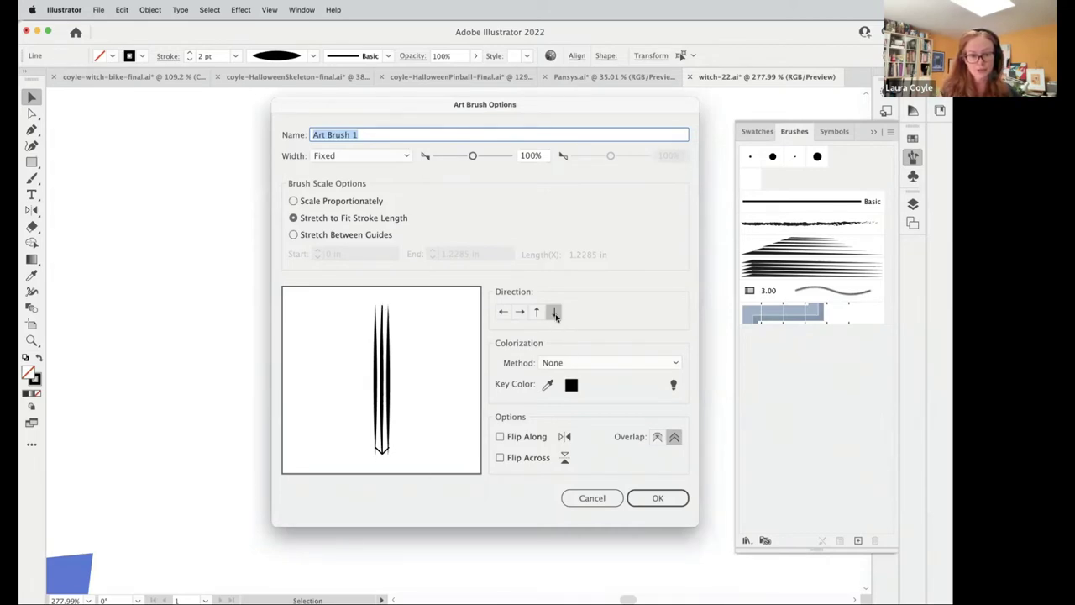
{"action": "left_click", "coordinate": [555, 312]}
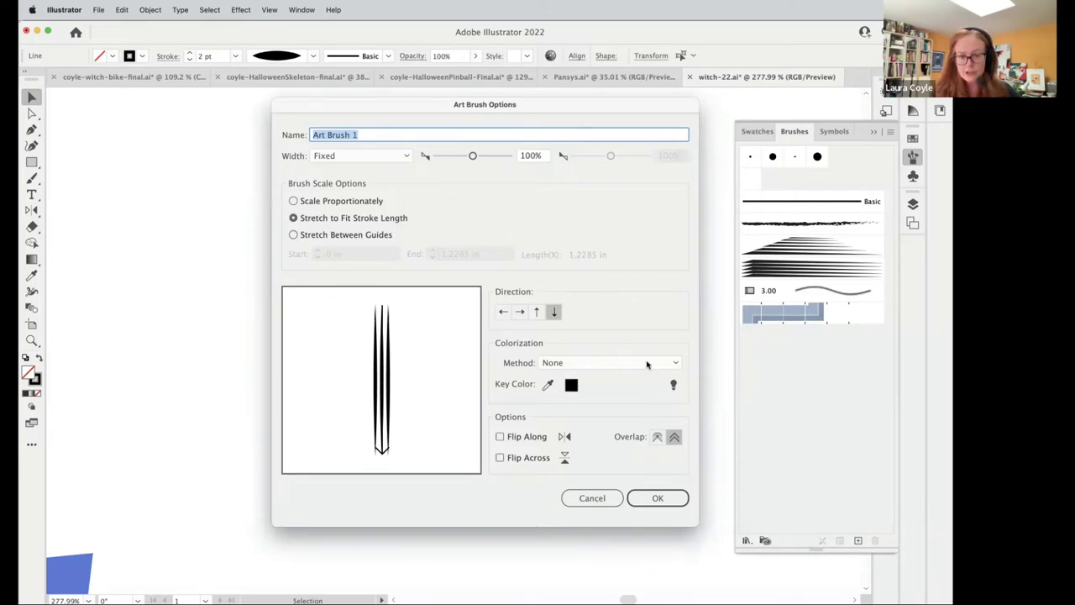
{"action": "left_click", "coordinate": [649, 364]}
{"action": "left_click", "coordinate": [576, 393]}
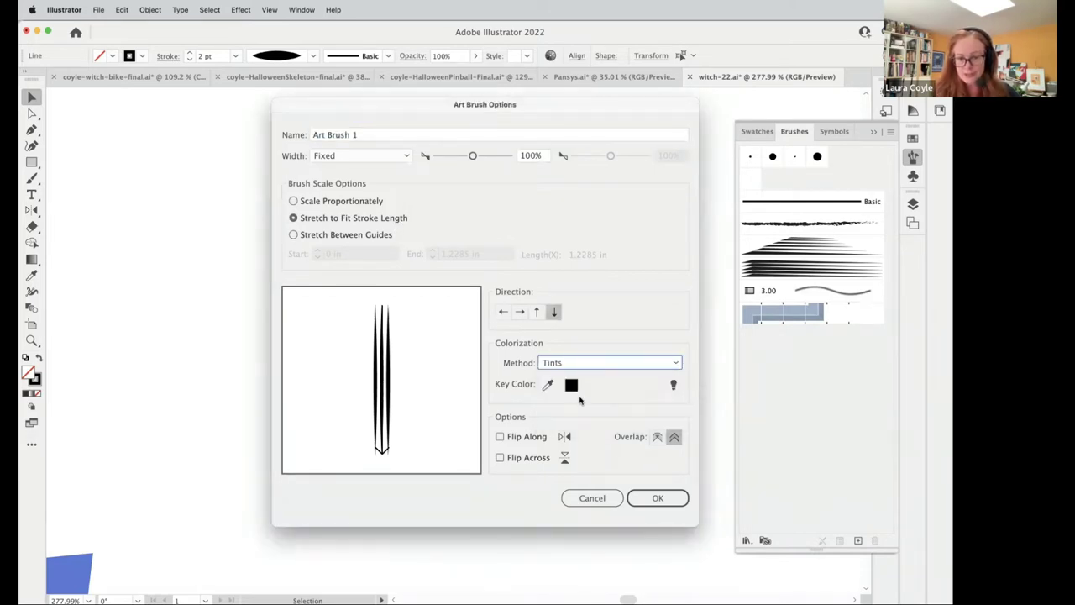
{"action": "left_click", "coordinate": [651, 500]}
{"action": "left_click", "coordinate": [654, 499]}
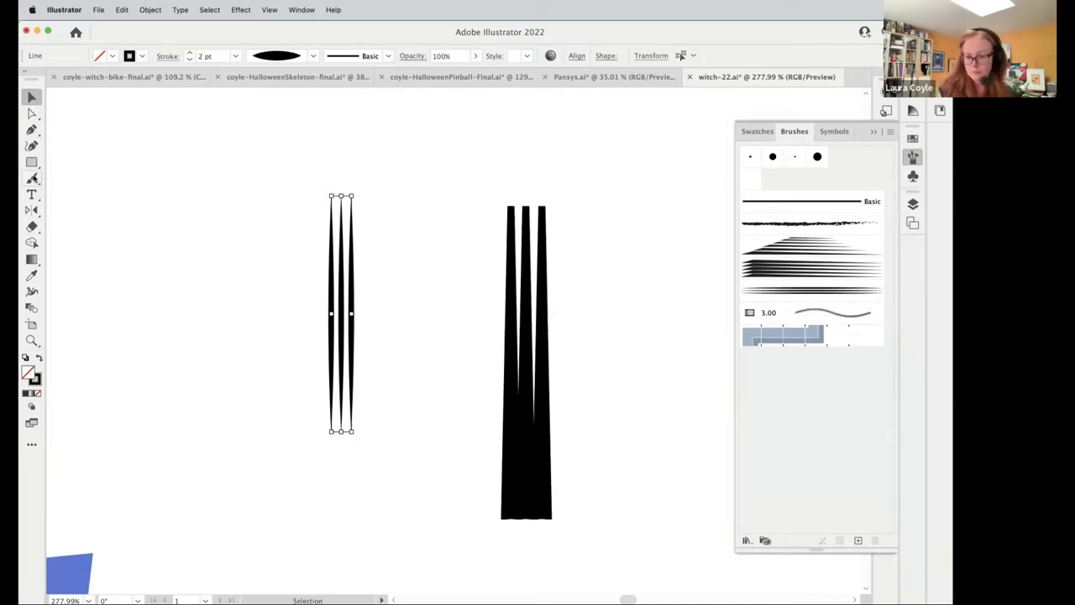
- Recolor the three lines blue (H 202.5, S 90.98, B 100) and paint two tall strokes beside them with the new brush
{"action": "left_click", "coordinate": [34, 179]}
{"action": "left_click", "coordinate": [35, 380]}
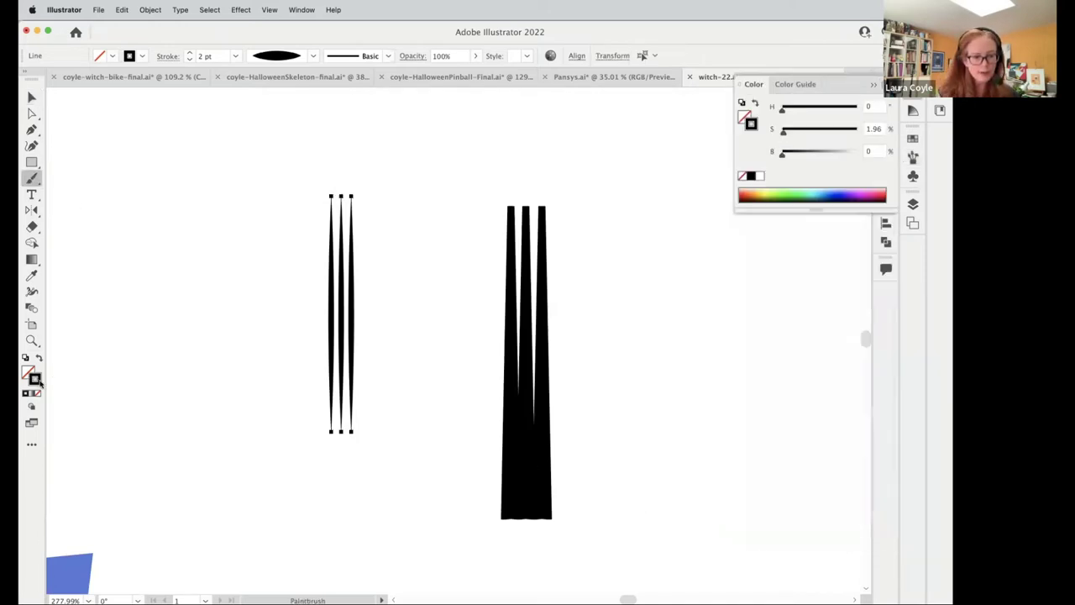
{"action": "left_click", "coordinate": [826, 190]}
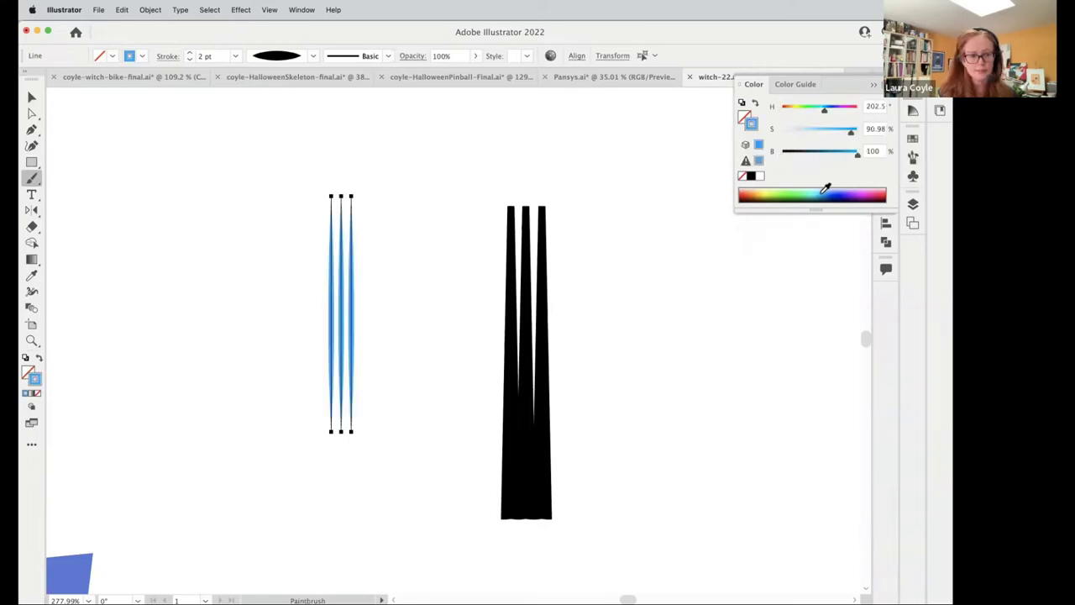
{"action": "key", "text": "super+shift+a"}
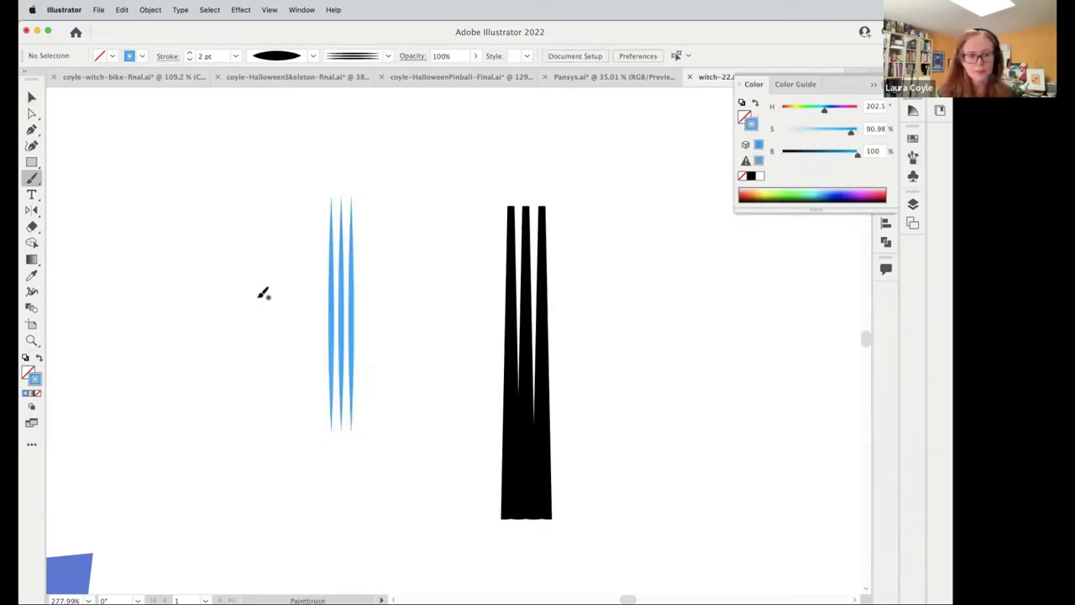
{"action": "mouse_move", "coordinate": [124, 163]}
{"action": "left_mouse_down"}
{"action": "mouse_move", "coordinate": [157, 345]}
{"action": "mouse_move", "coordinate": [179, 395]}
{"action": "left_mouse_up"}
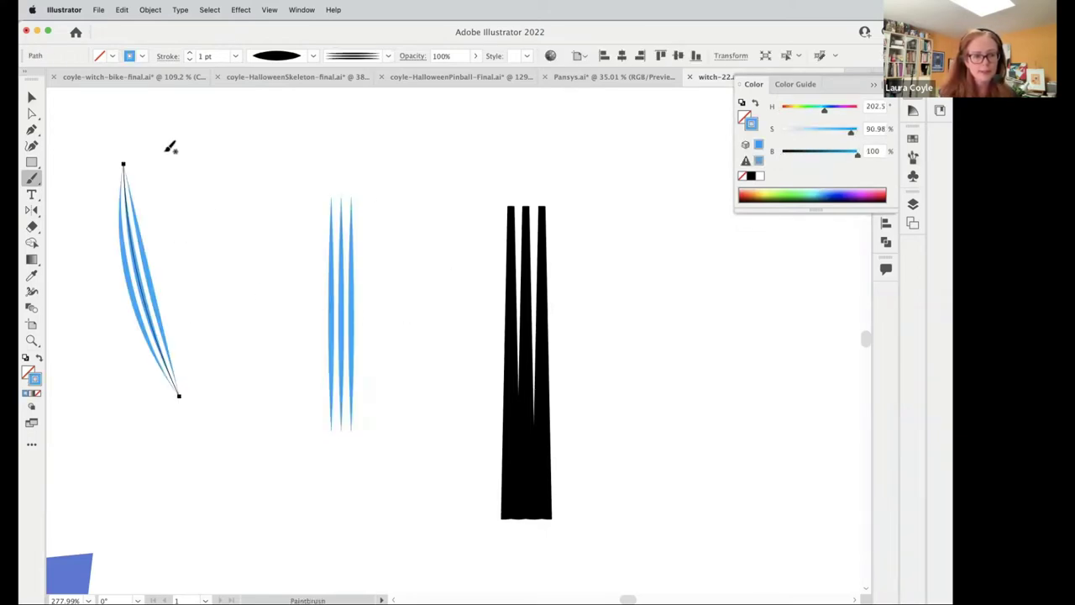
{"action": "left_click_drag", "start_coordinate": [174, 308], "coordinate": [176, 388]}
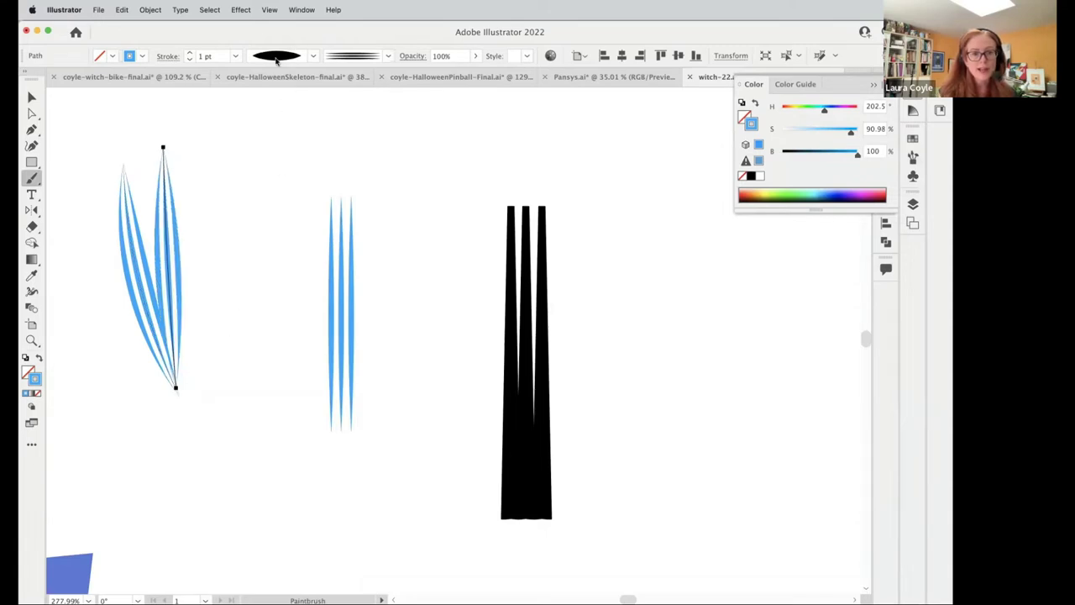
- Apply the Uniform width profile to the two painted brush strokes
{"action": "key", "text": "v"}
{"action": "left_click_drag", "start_coordinate": [107, 303], "coordinate": [239, 412]}
{"action": "left_click", "coordinate": [312, 57]}
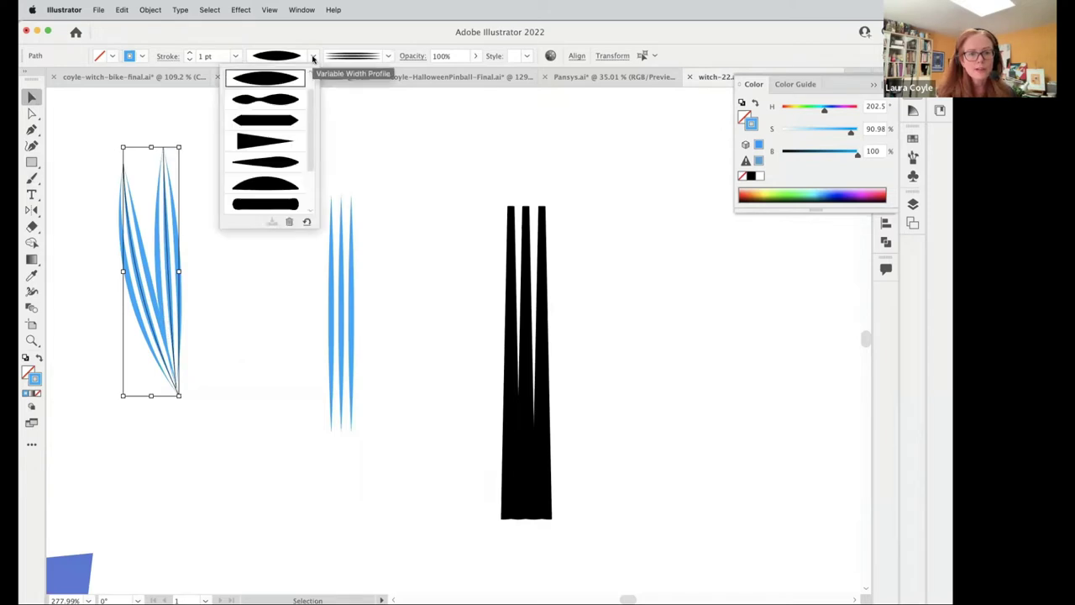
{"action": "scroll", "coordinate": [312, 86], "scroll_direction": "up", "scroll_amount": 2}
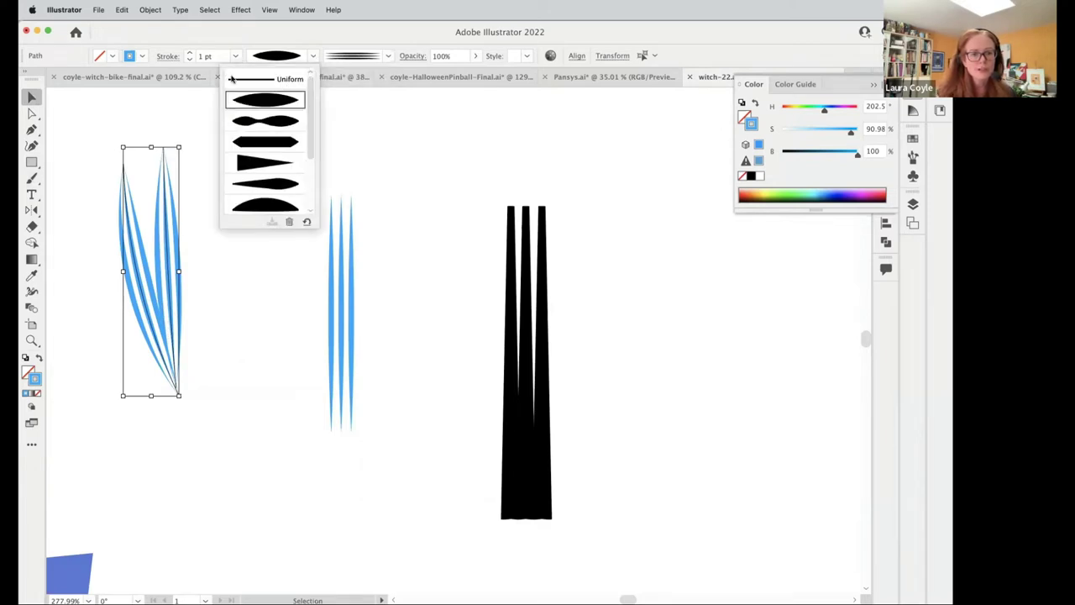
{"action": "left_click", "coordinate": [294, 80]}
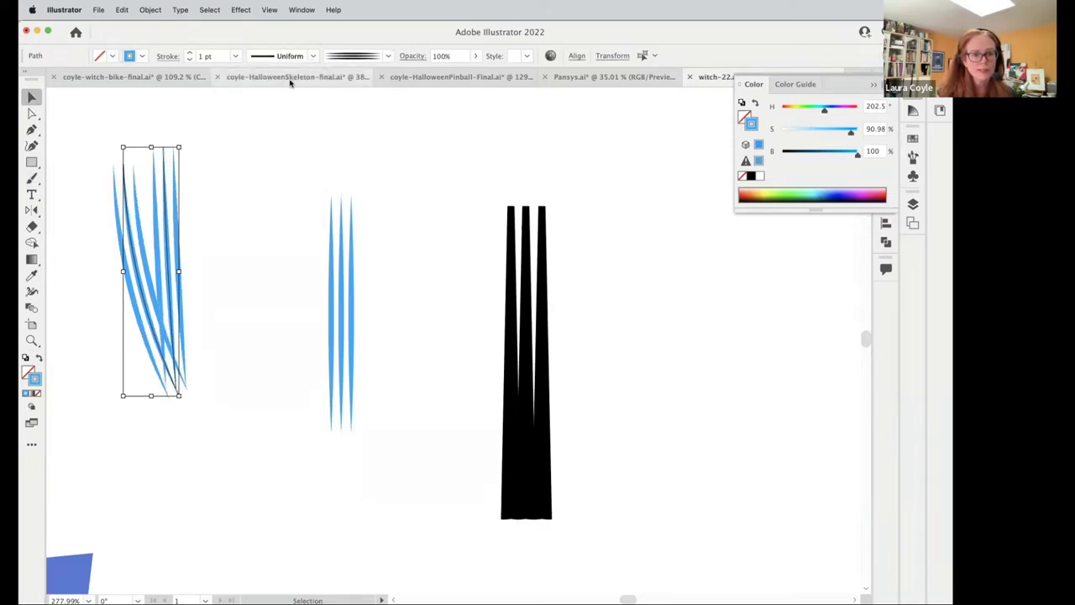
- Paint two more curved blue strokes beside the first pair, undoing and redrawing the outermost one
{"action": "left_click", "coordinate": [31, 178]}
{"action": "mouse_move", "coordinate": [202, 150]}
{"action": "left_mouse_down"}
{"action": "mouse_move", "coordinate": [199, 287]}
{"action": "mouse_move", "coordinate": [173, 389]}
{"action": "left_mouse_up"}
{"action": "left_click_drag", "start_coordinate": [242, 200], "coordinate": [178, 424]}
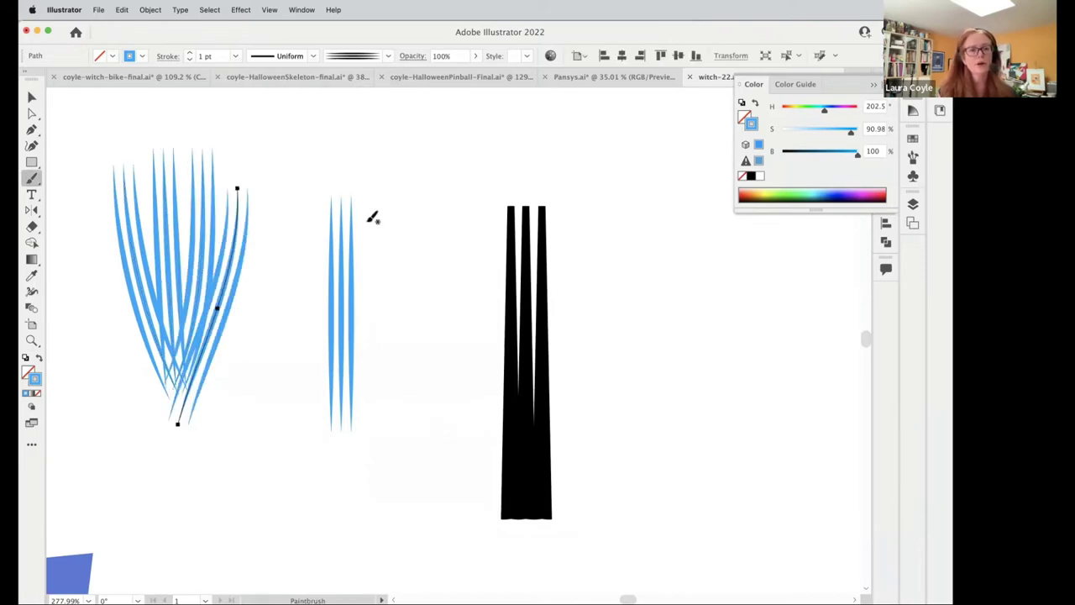
{"action": "key", "text": "super+z"}
{"action": "mouse_move", "coordinate": [233, 174]}
{"action": "left_mouse_down"}
{"action": "mouse_move", "coordinate": [233, 282]}
{"action": "mouse_move", "coordinate": [208, 383]}
{"action": "left_mouse_up"}
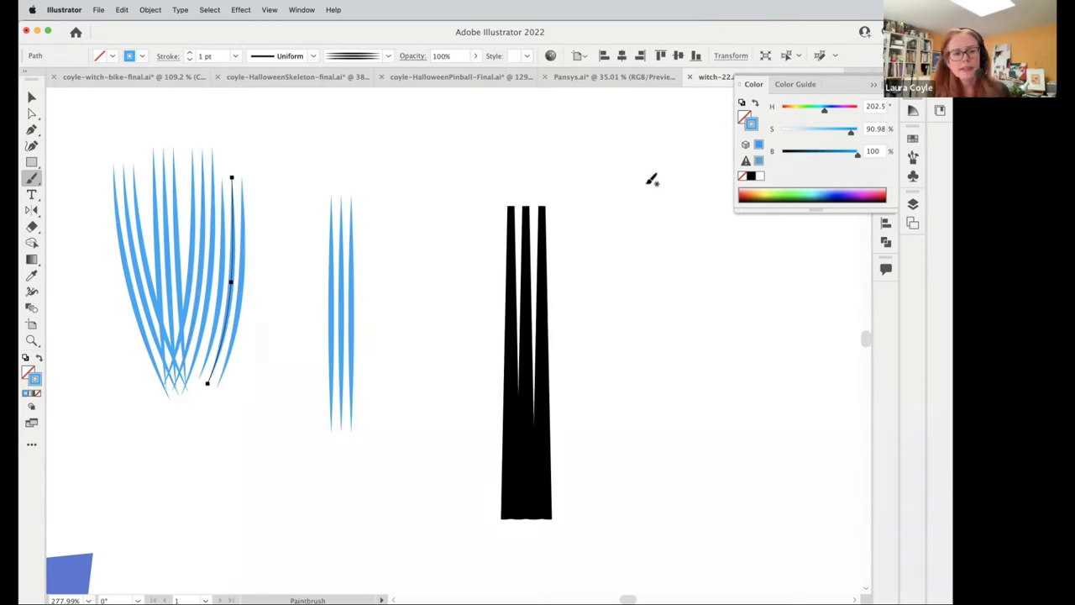
- Lighten the outermost stroke to 49.02% saturation, paint two overlapping light blue strokes across the cluster, and clear the selection
{"action": "left_click", "coordinate": [820, 132]}
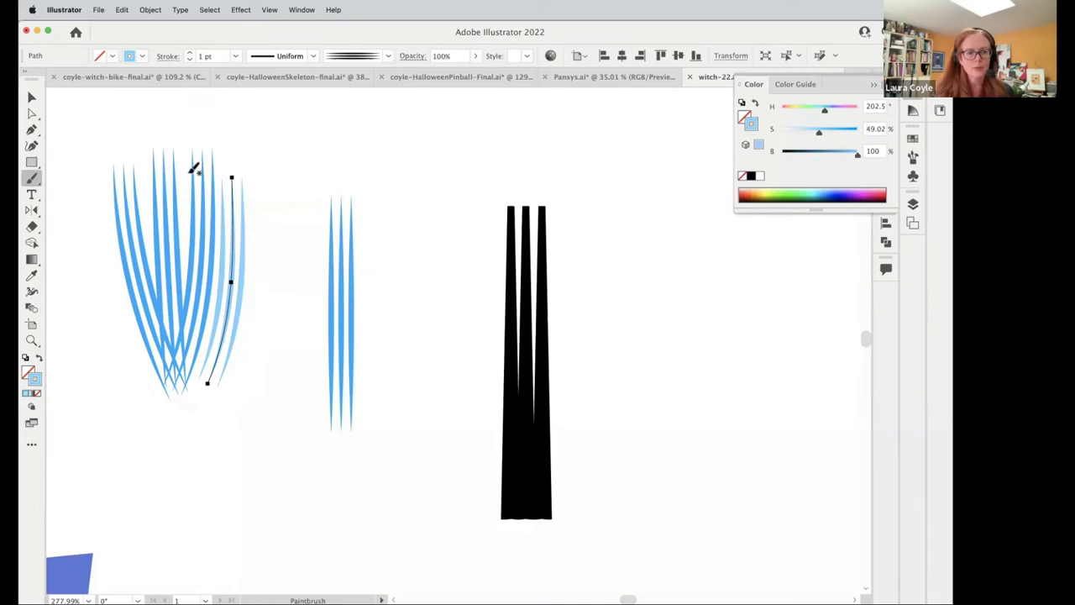
{"action": "left_click_drag", "start_coordinate": [189, 172], "coordinate": [200, 393]}
{"action": "left_click_drag", "start_coordinate": [142, 215], "coordinate": [187, 405]}
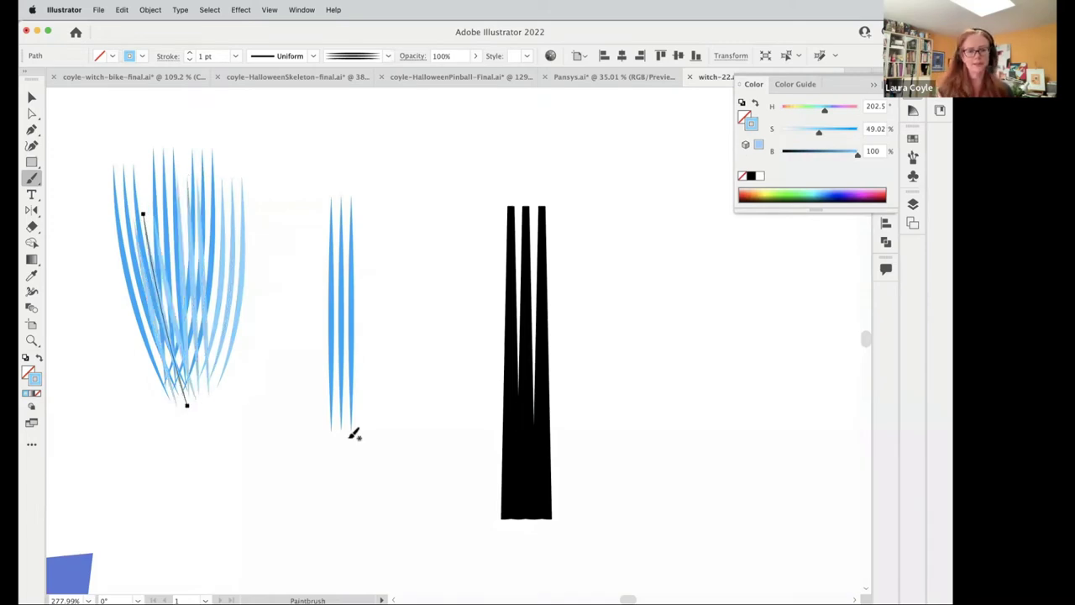
{"action": "mouse_move", "coordinate": [263, 372]}
{"action": "left_mouse_down"}
{"action": "mouse_move", "coordinate": [202, 452]}
{"action": "mouse_move", "coordinate": [53, 567]}
{"action": "mouse_move", "coordinate": [310, 470]}
{"action": "left_mouse_up"}
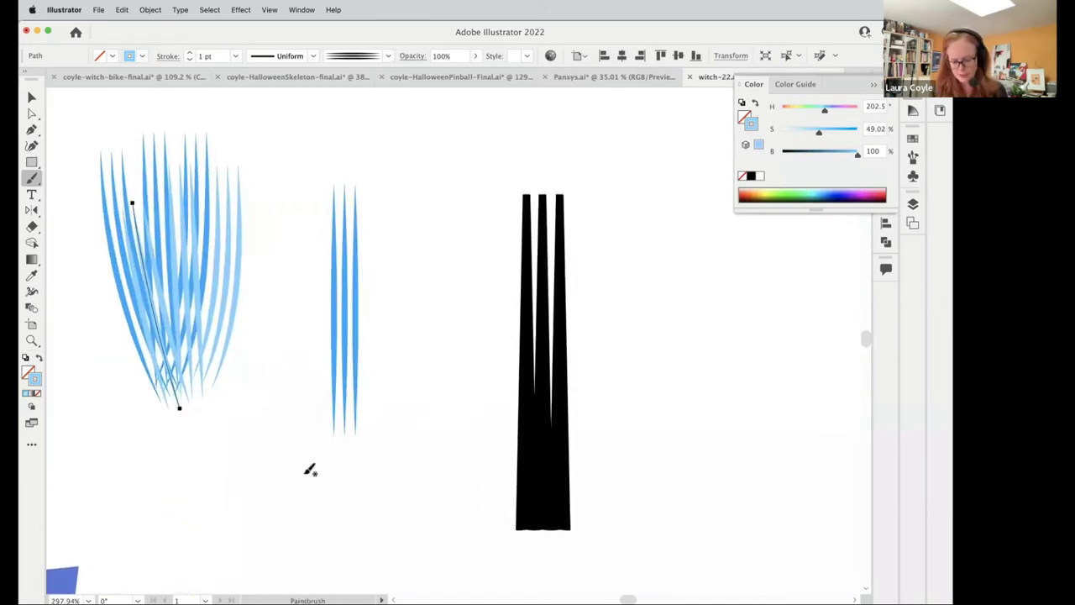
{"action": "key", "text": "v"}
{"action": "left_click", "coordinate": [377, 485]}
{"action": "left_click_drag", "start_coordinate": [395, 505], "coordinate": [272, 492]}
{"action": "left_click_drag", "start_coordinate": [79, 408], "coordinate": [347, 437]}
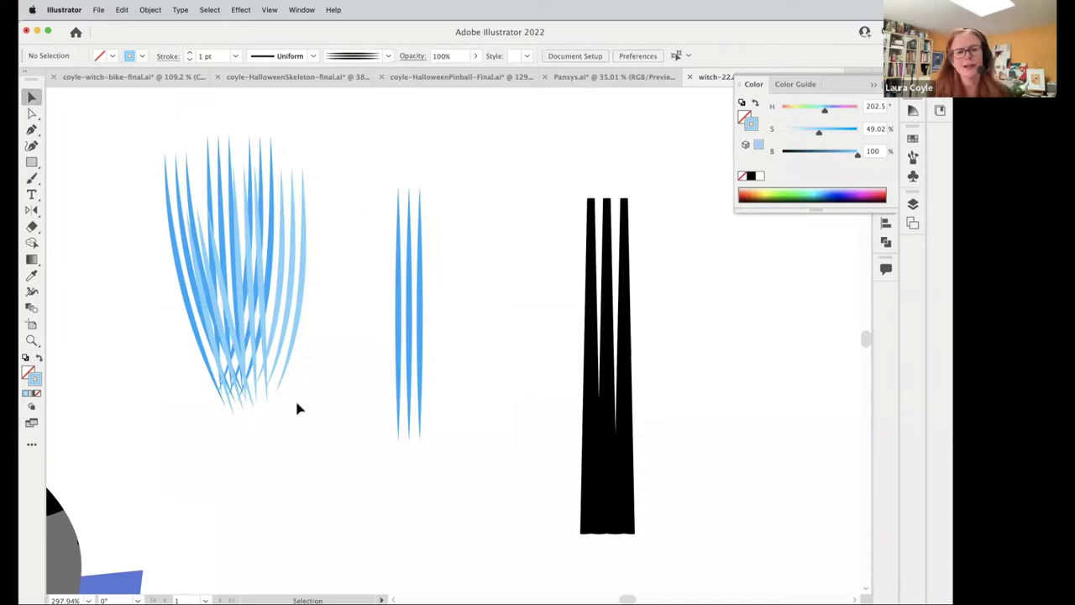
- Select the black tapered stripe group to inspect it, and clear the selection
{"action": "left_click_drag", "start_coordinate": [507, 459], "coordinate": [389, 446]}
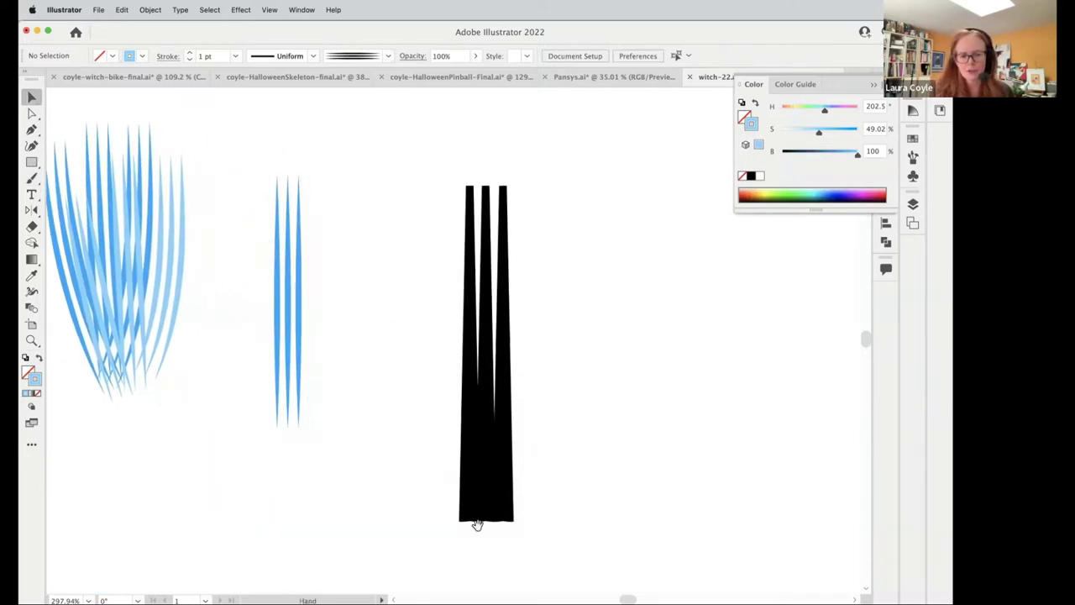
{"action": "left_click", "coordinate": [511, 519]}
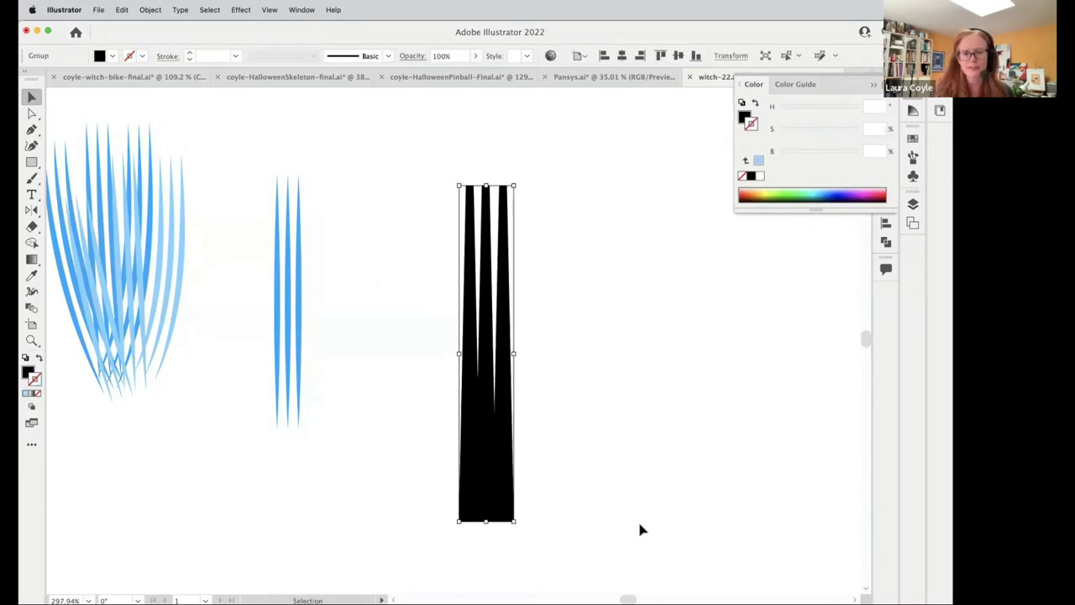
{"action": "left_click", "coordinate": [638, 518]}
- Draw a closed black half-taper with the Pen tool beside the three-stripe group, narrow at the top and wide at the base
{"action": "left_click_drag", "start_coordinate": [592, 534], "coordinate": [372, 515]}
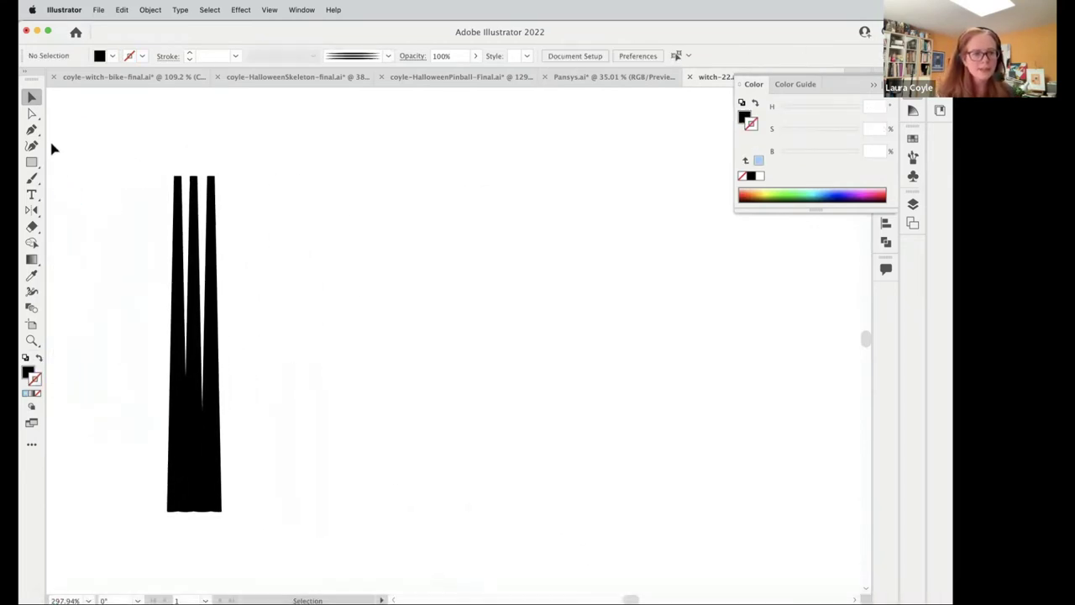
{"action": "left_click", "coordinate": [34, 129]}
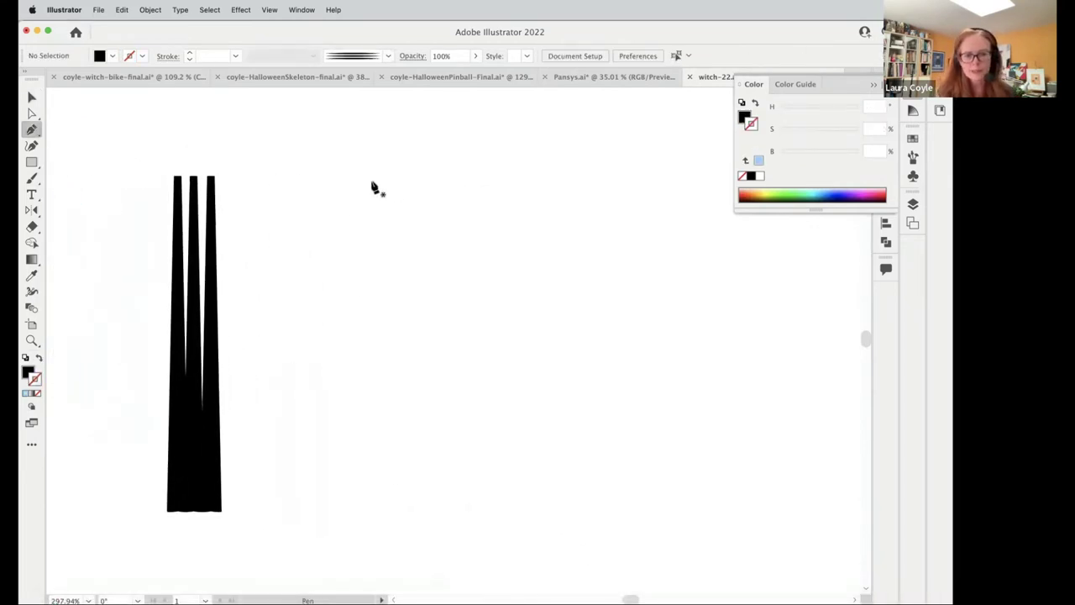
{"action": "left_click", "coordinate": [415, 177]}
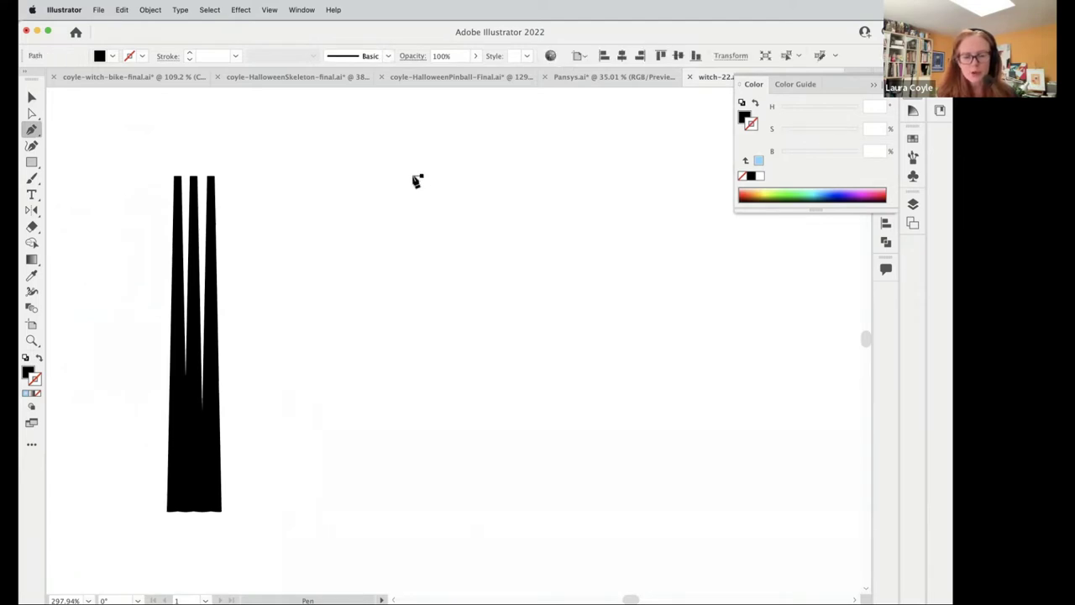
{"action": "left_click", "coordinate": [415, 178]}
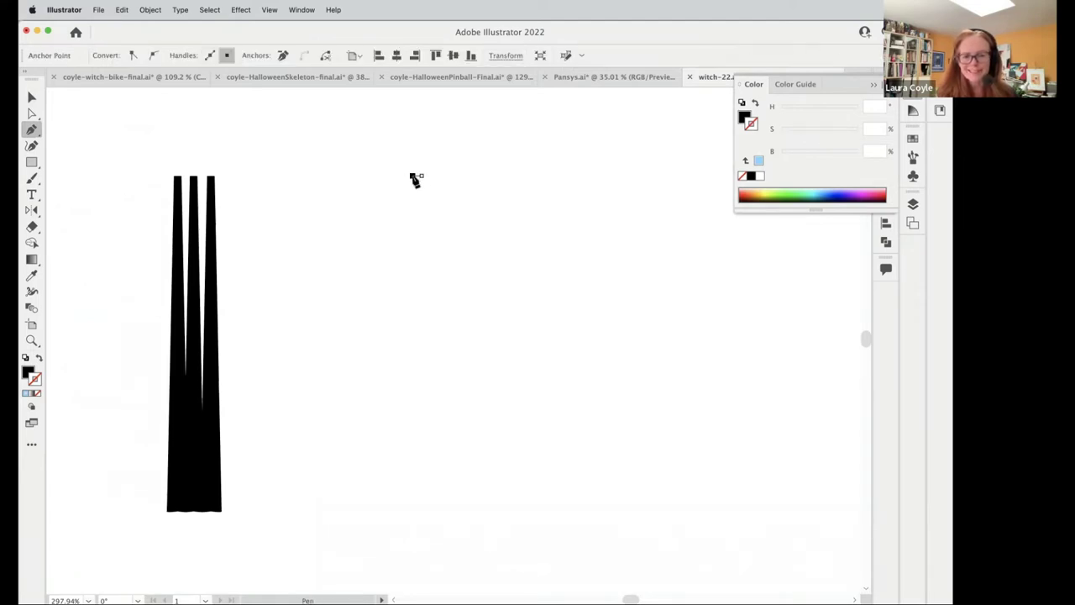
{"action": "left_click", "coordinate": [362, 507]}
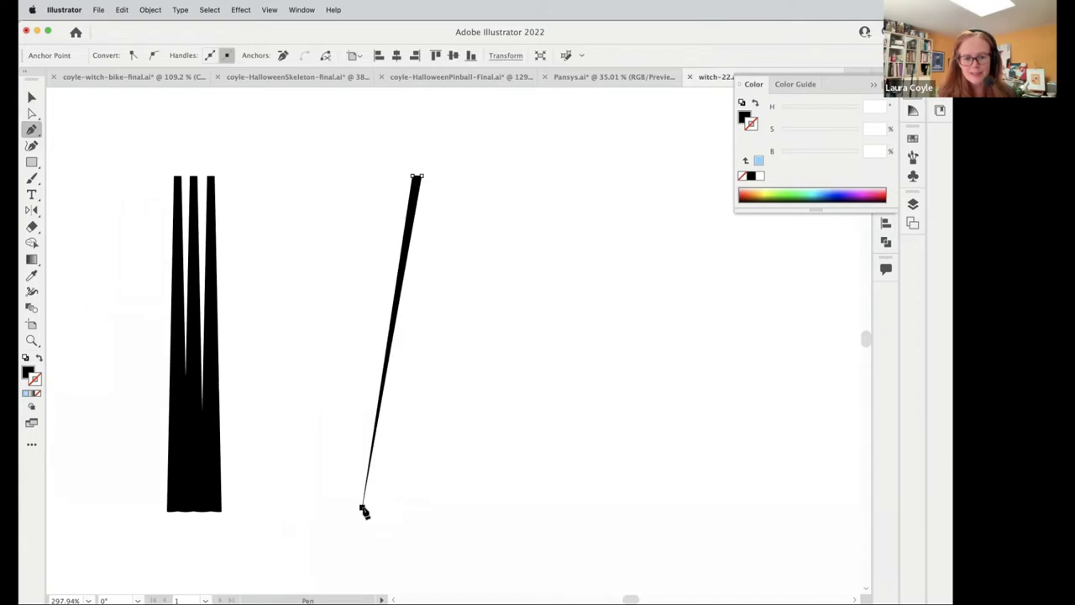
{"action": "left_click", "coordinate": [410, 506]}
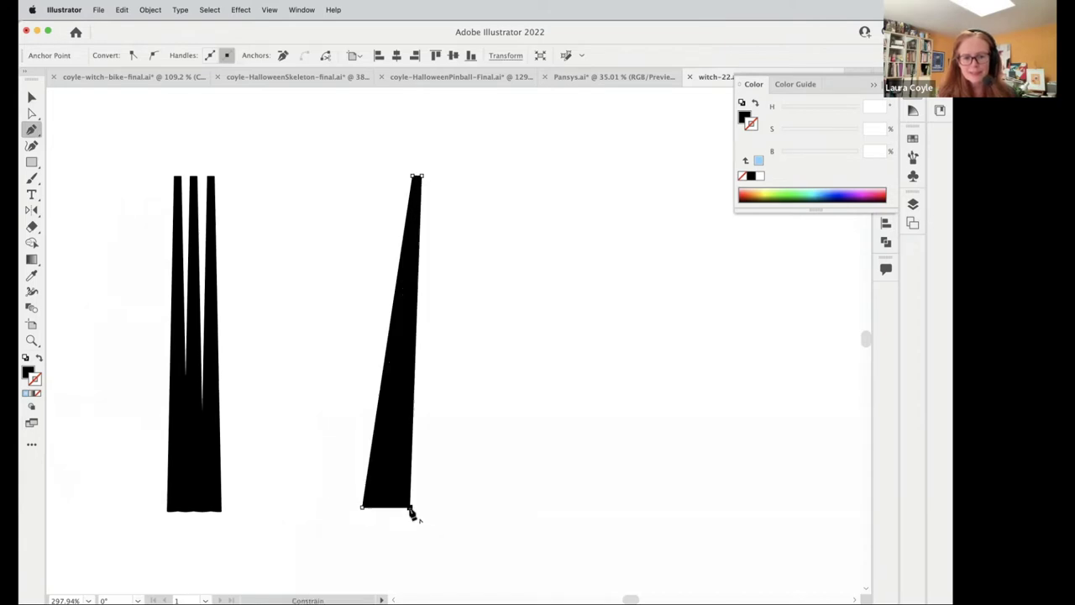
{"action": "left_click", "coordinate": [417, 178]}
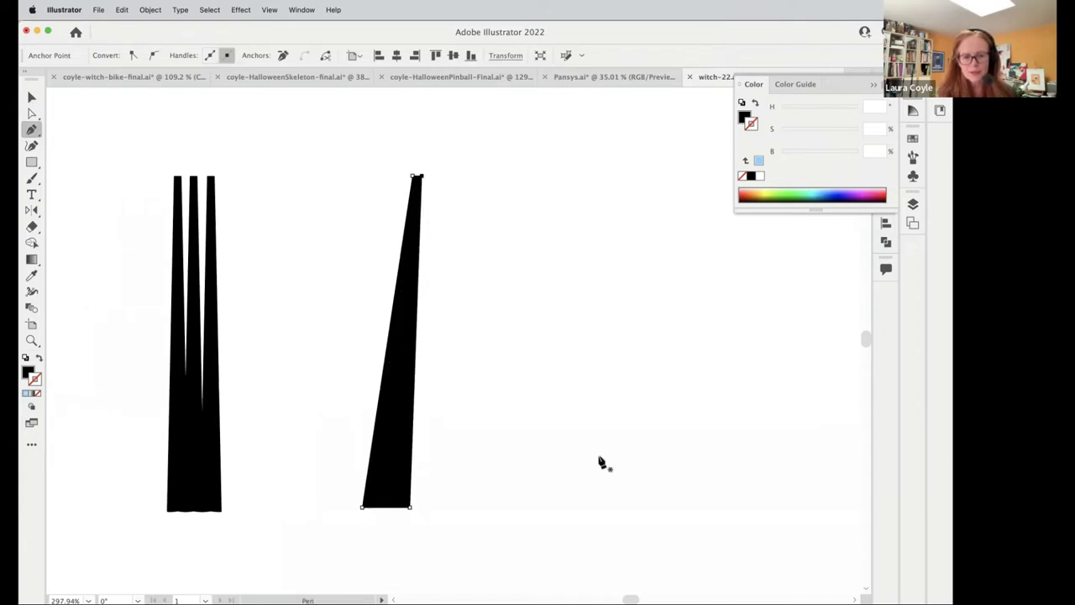
- Move the half-taper's lower right corner point outward so its right edge runs vertically
{"action": "key", "text": "a"}
{"action": "left_click_drag", "start_coordinate": [410, 508], "coordinate": [424, 509]}
{"action": "left_click", "coordinate": [510, 518]}
{"action": "key", "text": "v"}
- Reflect a copy of the half-taper across its vertical right edge to form a symmetrical tapered stripe
{"action": "left_click", "coordinate": [420, 486]}
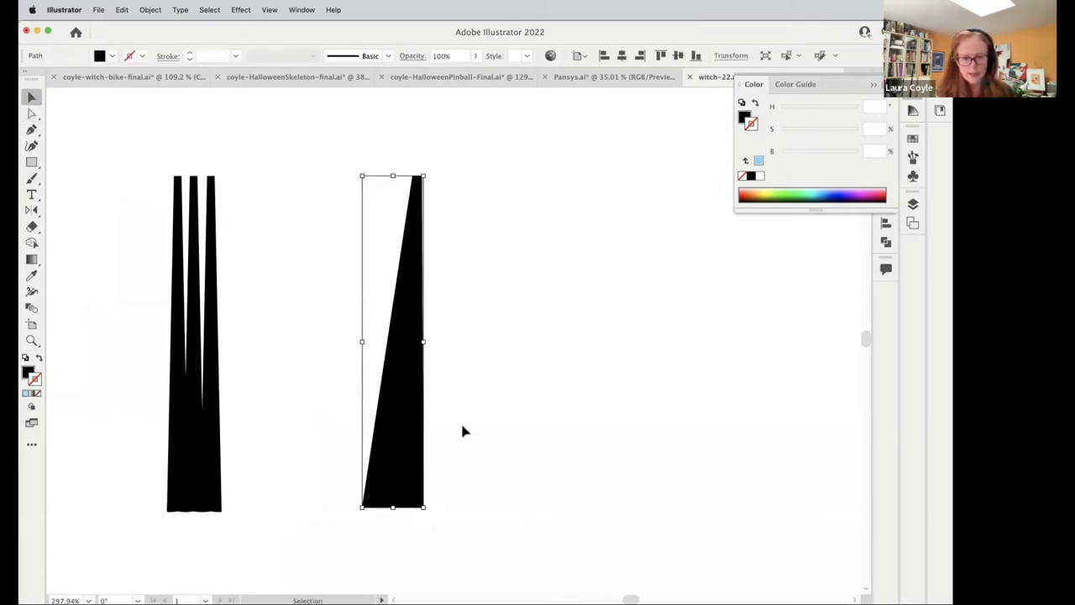
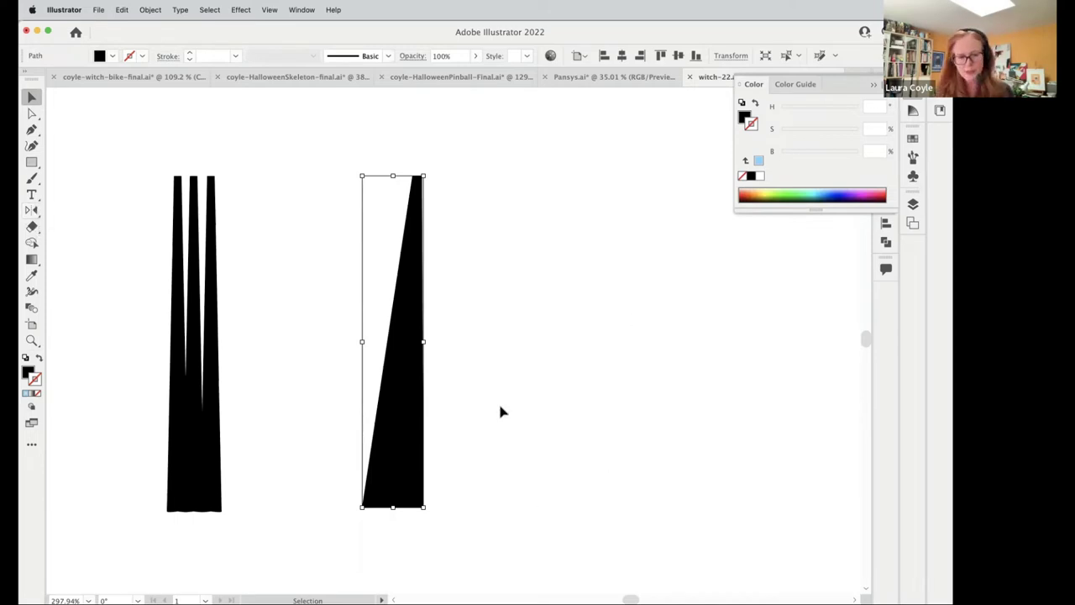
{"action": "key", "text": "o"}
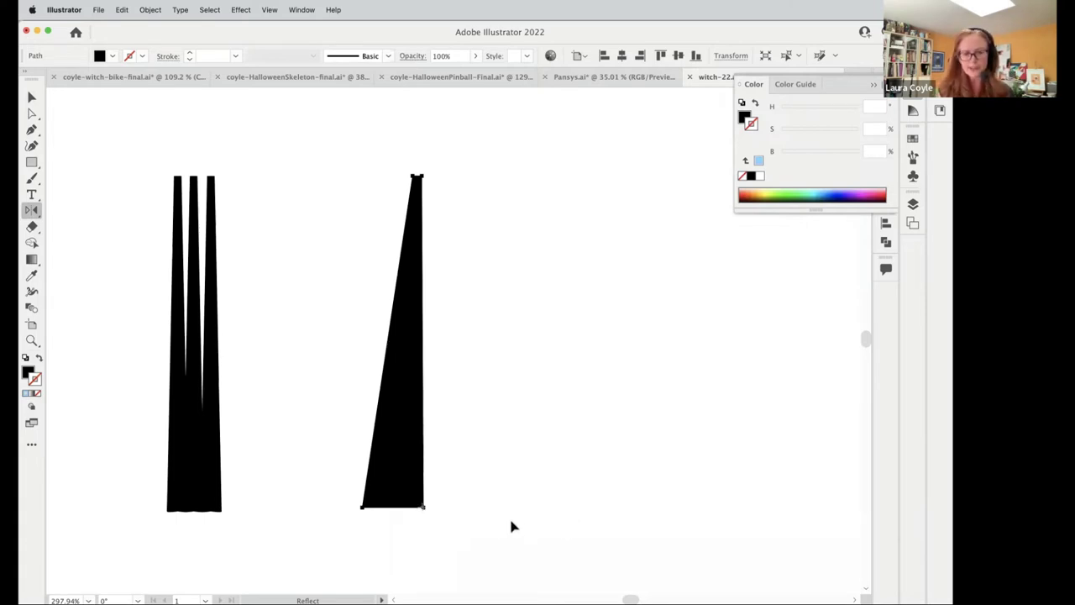
{"action": "left_click_drag", "start_coordinate": [499, 523], "coordinate": [209, 551]}
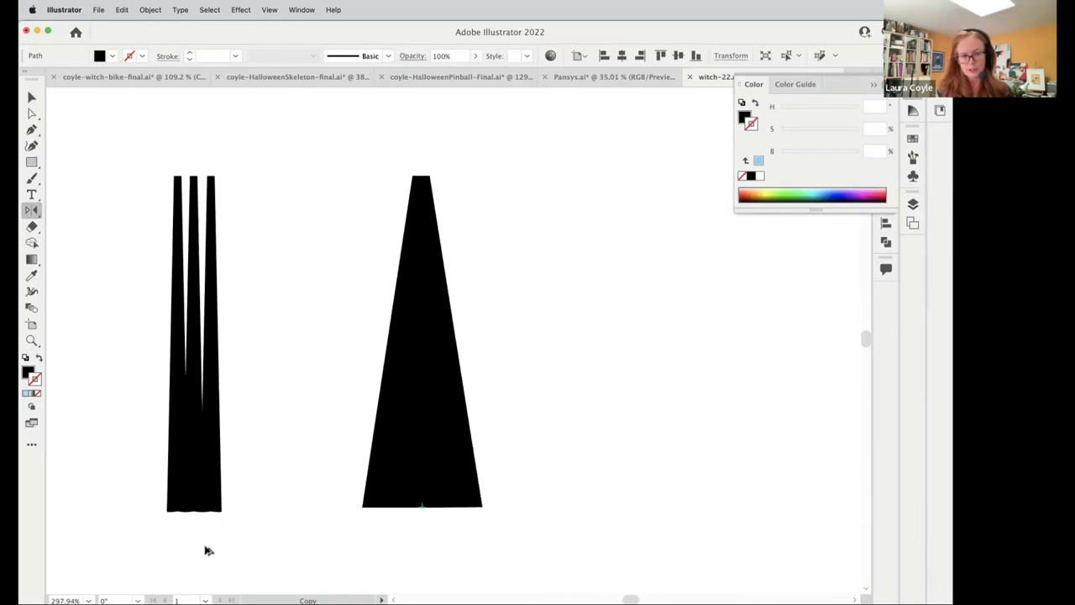
{"action": "left_click_drag", "start_coordinate": [209, 551], "coordinate": [237, 534]}
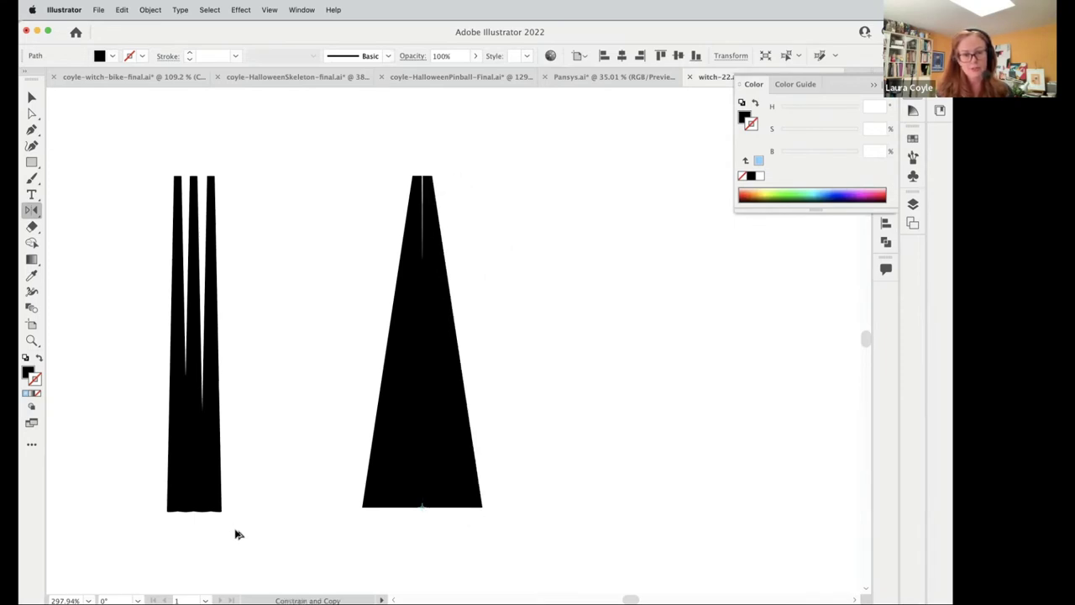
{"action": "left_click_drag", "start_coordinate": [237, 534], "coordinate": [280, 477]}
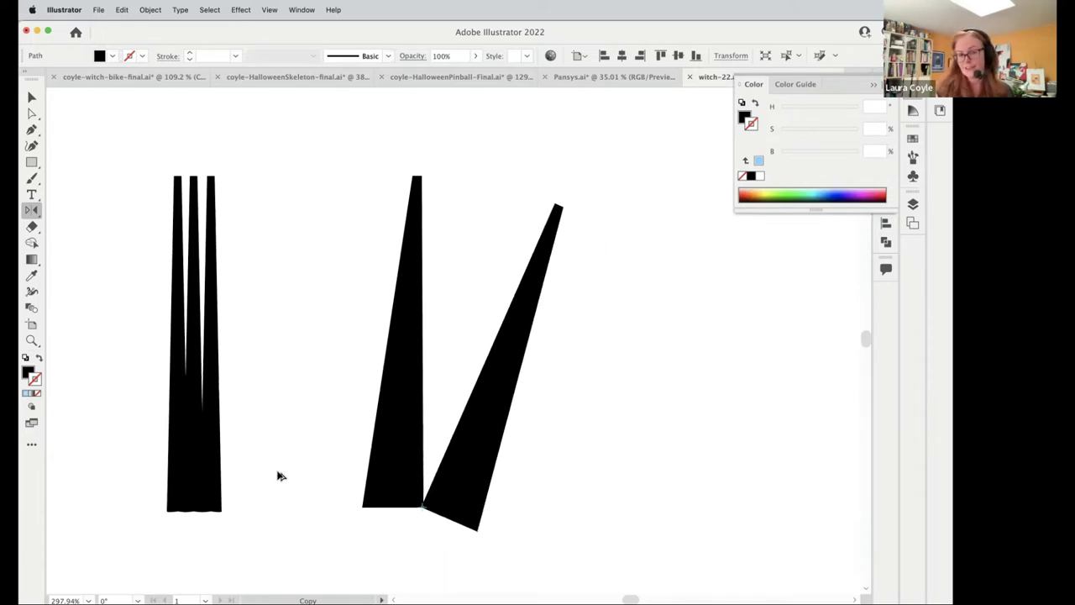
{"action": "left_click_drag", "start_coordinate": [280, 476], "coordinate": [280, 477]}
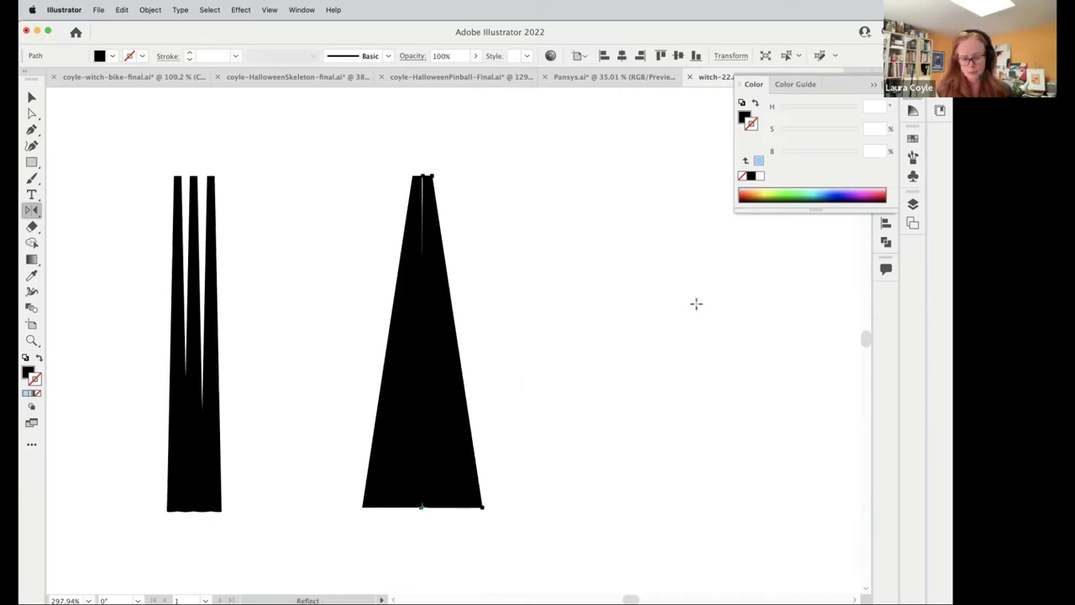
- Shift the reflected half horizontally inward so it slightly overlaps the original and closes the gap between them
{"action": "key", "text": "v"}
{"action": "key", "text": "super+shift+a"}
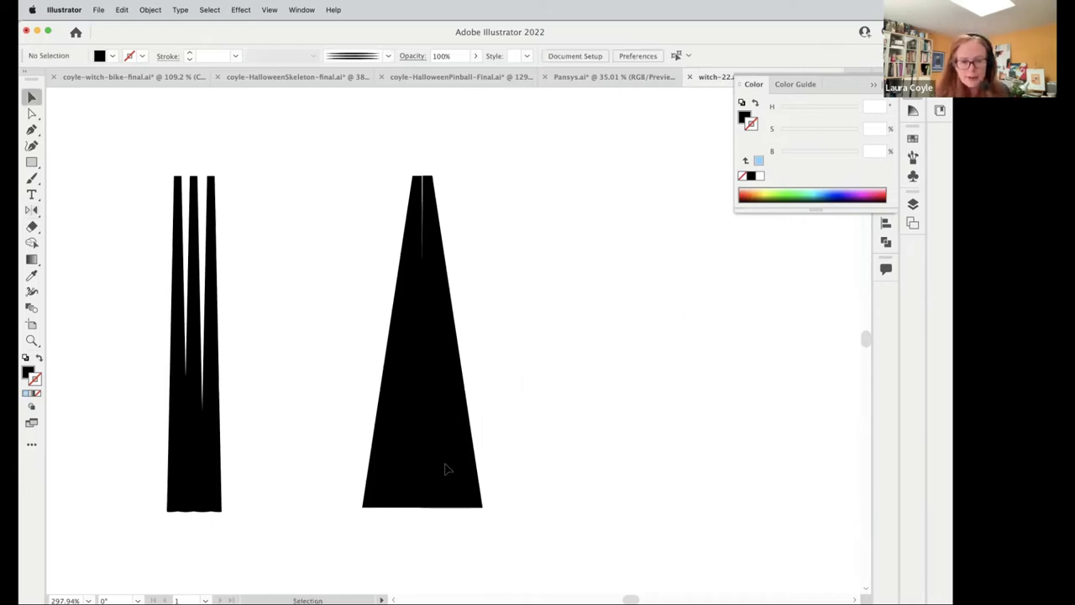
{"action": "left_click_drag", "start_coordinate": [448, 468], "coordinate": [439, 468]}
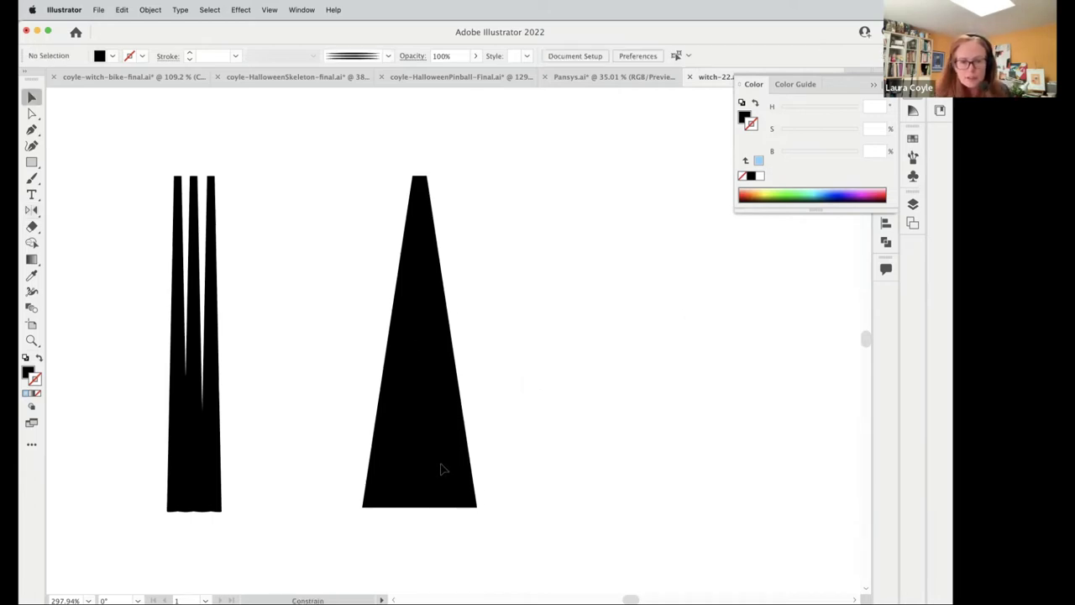
- Squeeze both halves together into a thin tapered stripe, and move it next to the three-stripe group
{"action": "left_click", "coordinate": [550, 406]}
{"action": "left_click", "coordinate": [404, 400]}
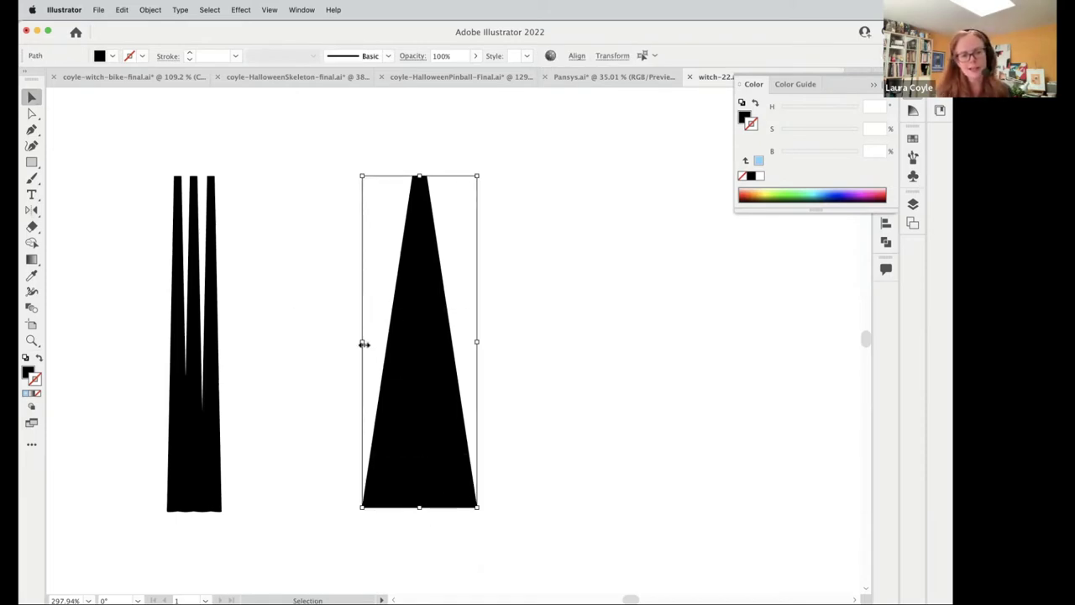
{"action": "left_click_drag", "start_coordinate": [363, 343], "coordinate": [455, 358]}
{"action": "left_click_drag", "start_coordinate": [471, 483], "coordinate": [306, 448]}
{"action": "left_click", "coordinate": [463, 388]}
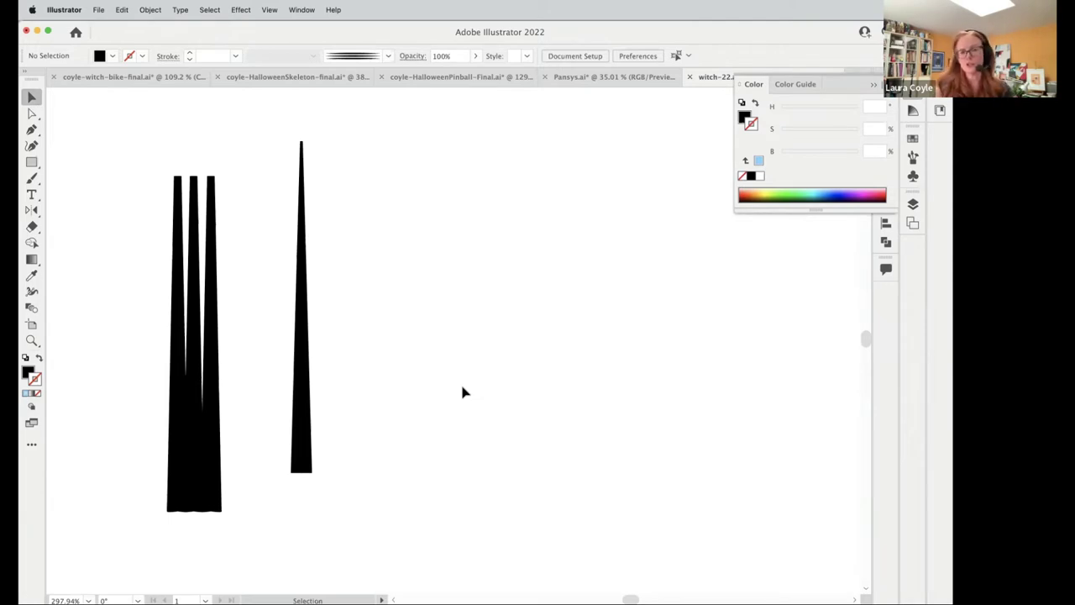
- Try drawing a whole tapered stripe freehand with the Pen tool beside the thin stripe, and delete it
{"action": "left_click", "coordinate": [31, 128]}
{"action": "left_click", "coordinate": [367, 470]}
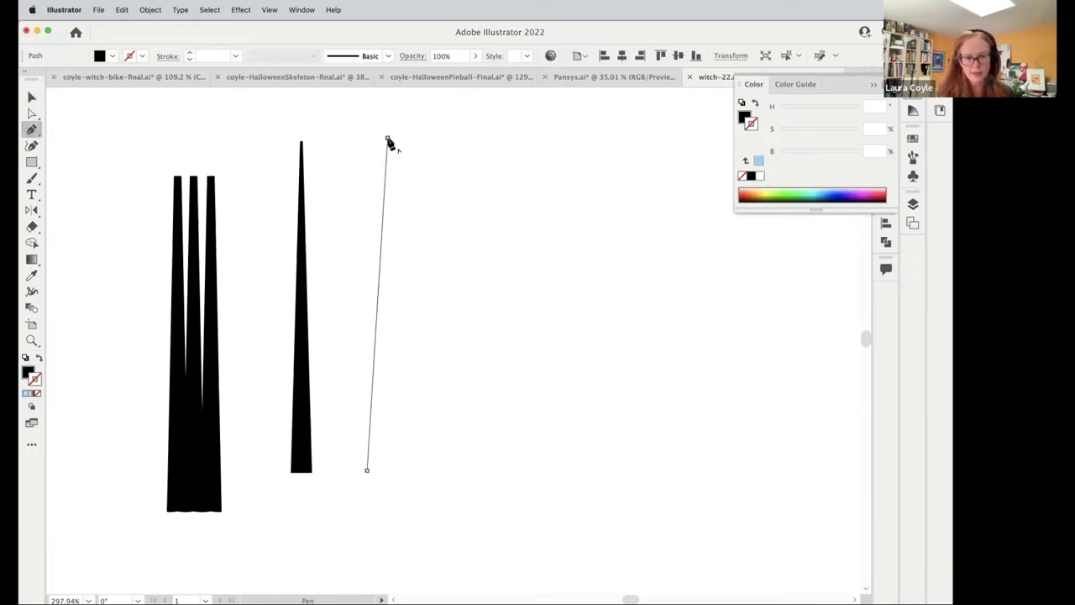
{"action": "left_click", "coordinate": [389, 137]}
{"action": "left_click", "coordinate": [397, 136]}
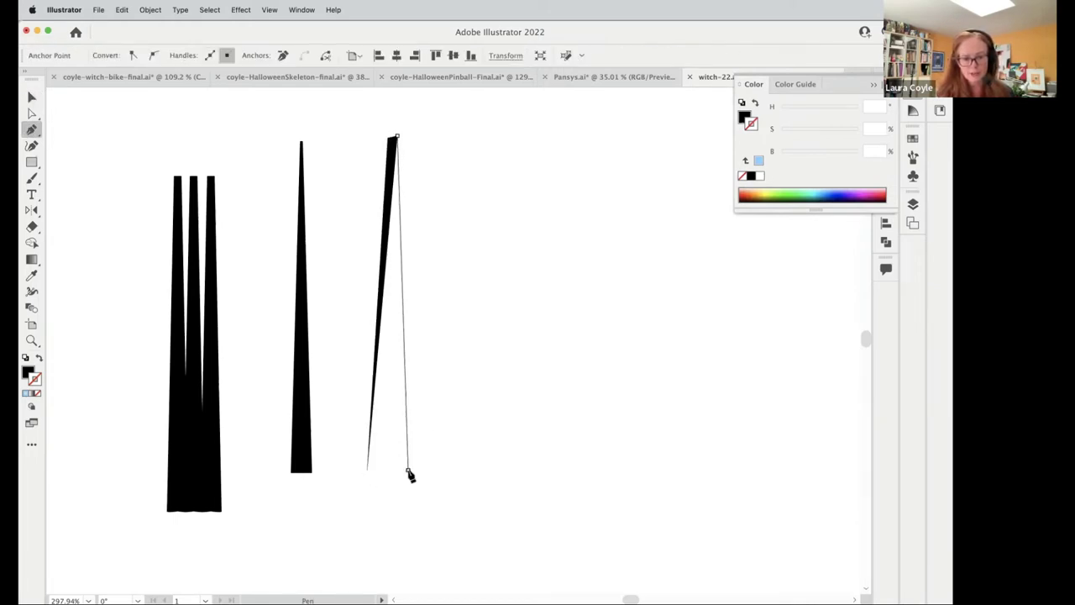
{"action": "left_click", "coordinate": [409, 470]}
{"action": "left_click", "coordinate": [367, 470]}
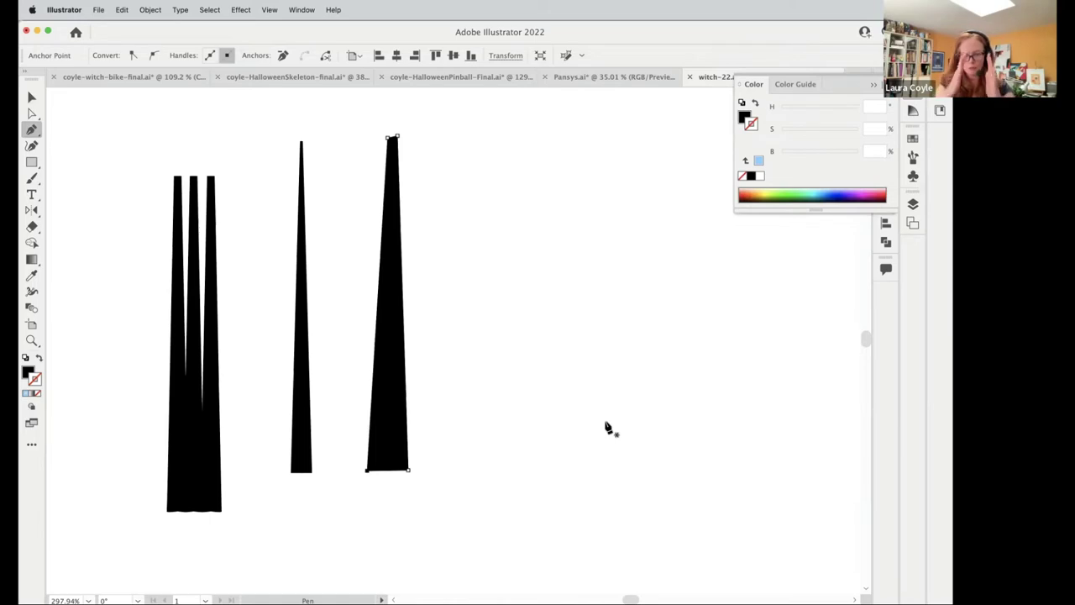
{"action": "key", "text": "Delete"}
{"action": "key", "text": "Delete"}
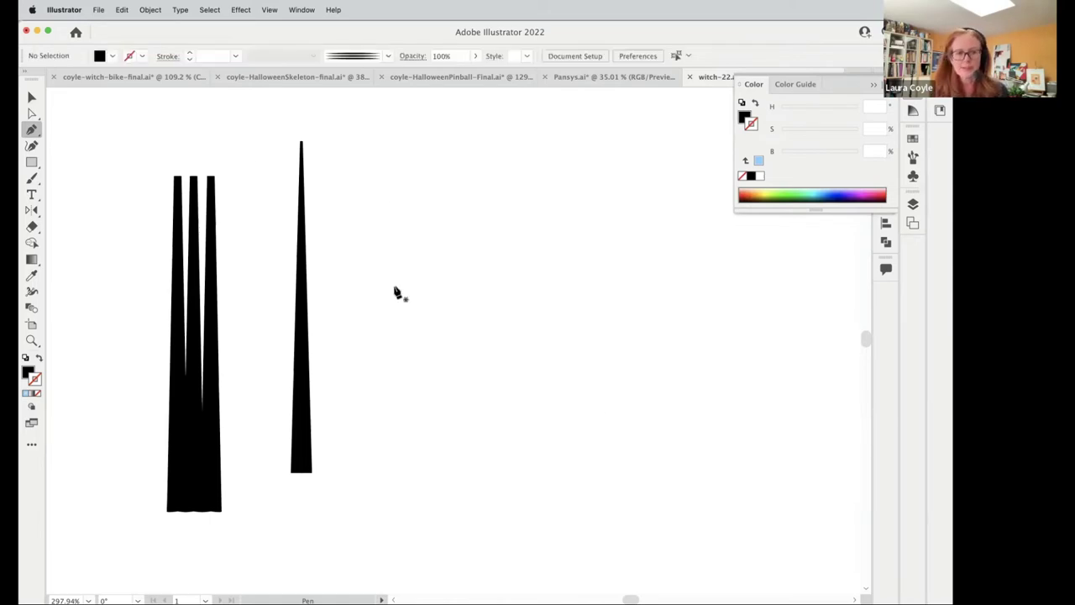
- Draw a new black half-taper with a vertical right edge using the Pen tool, and level its top edge
{"action": "left_click", "coordinate": [466, 141]}
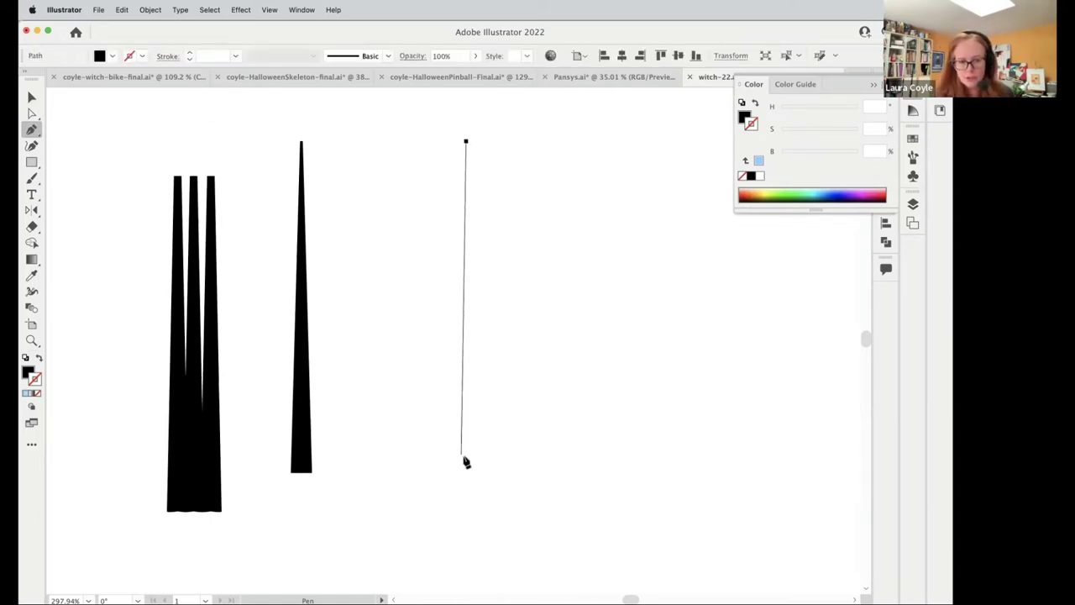
{"action": "left_click", "coordinate": [466, 456]}
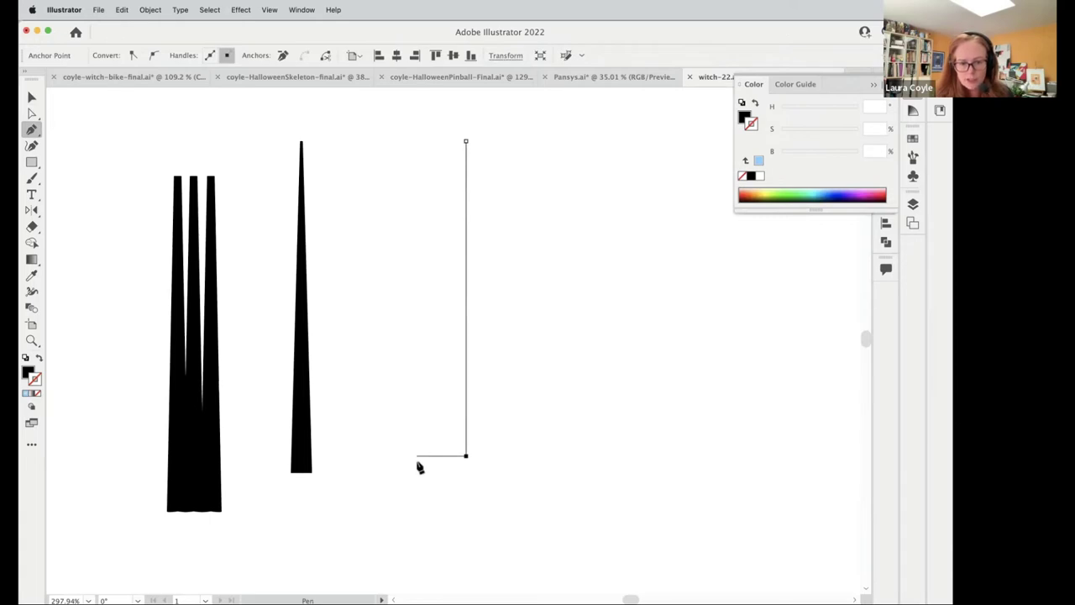
{"action": "left_click", "coordinate": [417, 455]}
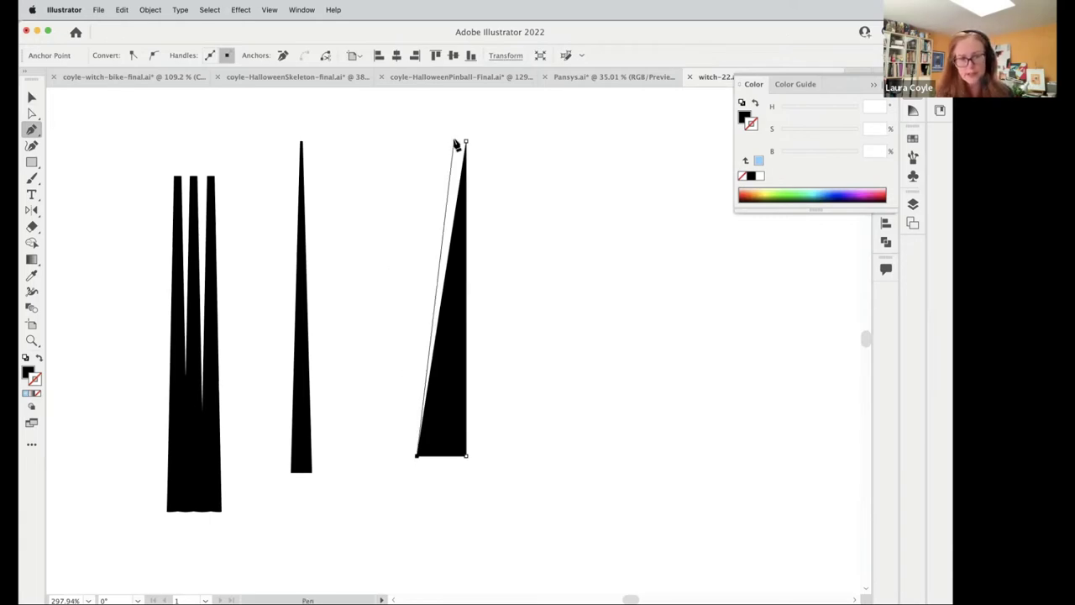
{"action": "left_click", "coordinate": [454, 140]}
{"action": "left_click", "coordinate": [466, 143]}
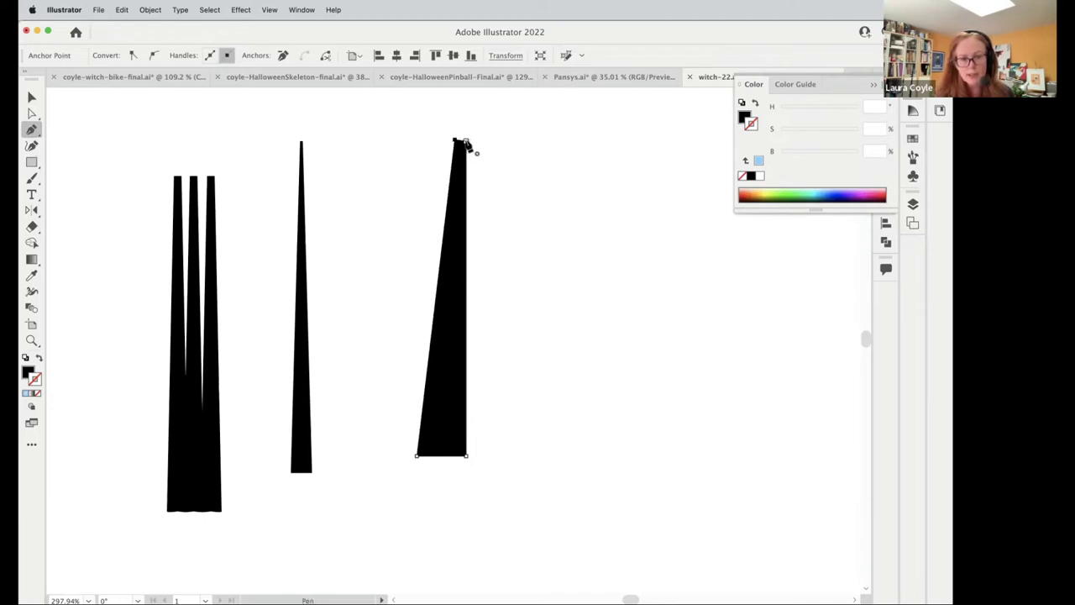
{"action": "left_click", "coordinate": [513, 161], "text": "super"}
{"action": "left_click_drag", "start_coordinate": [462, 144], "coordinate": [461, 147]}
{"action": "left_click", "coordinate": [605, 212]}
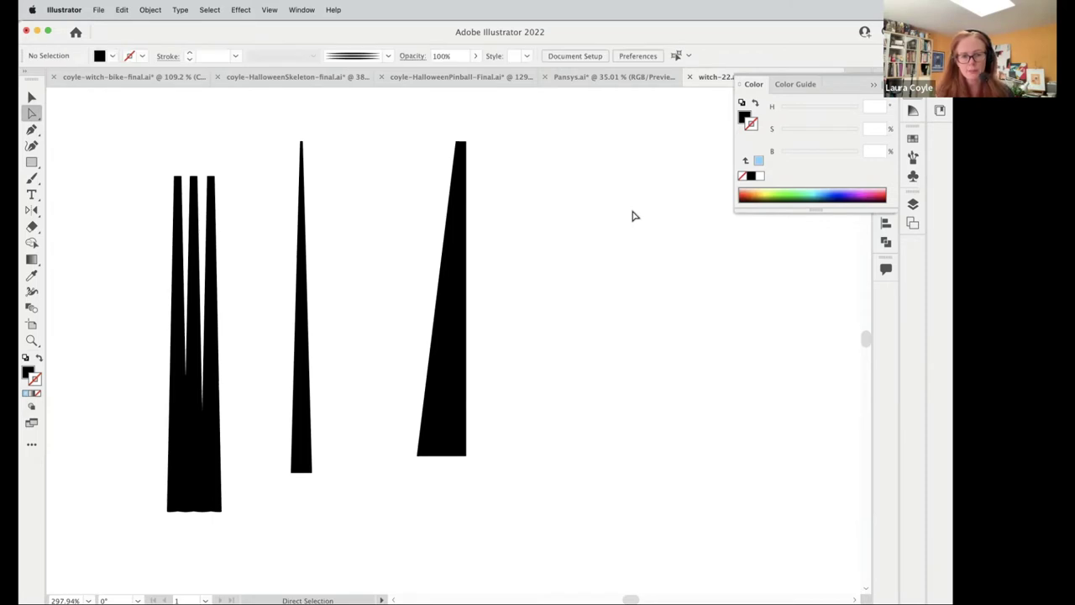
- Reflect a copy of the new half-taper across its vertical edge, slightly overlapping the original
{"action": "key", "text": "v"}
{"action": "left_click", "coordinate": [445, 374]}
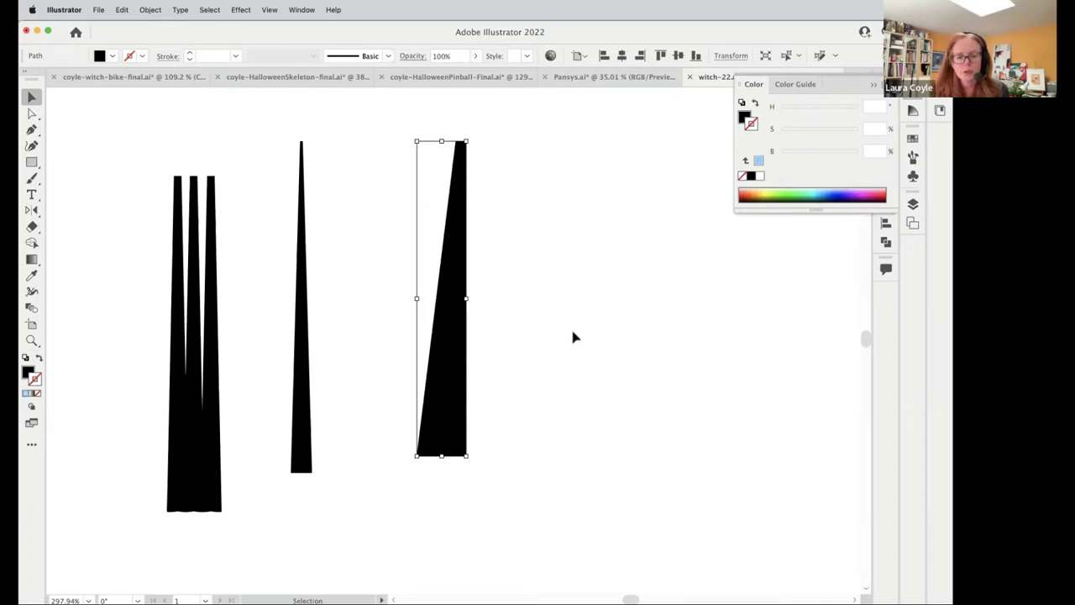
{"action": "key", "text": "o"}
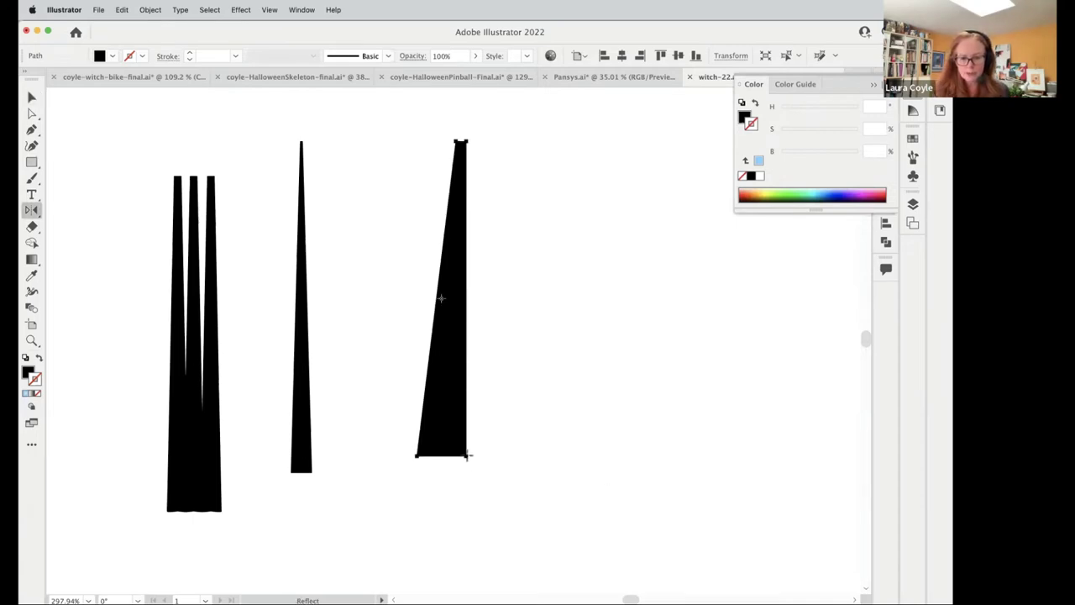
{"action": "left_click", "coordinate": [468, 455]}
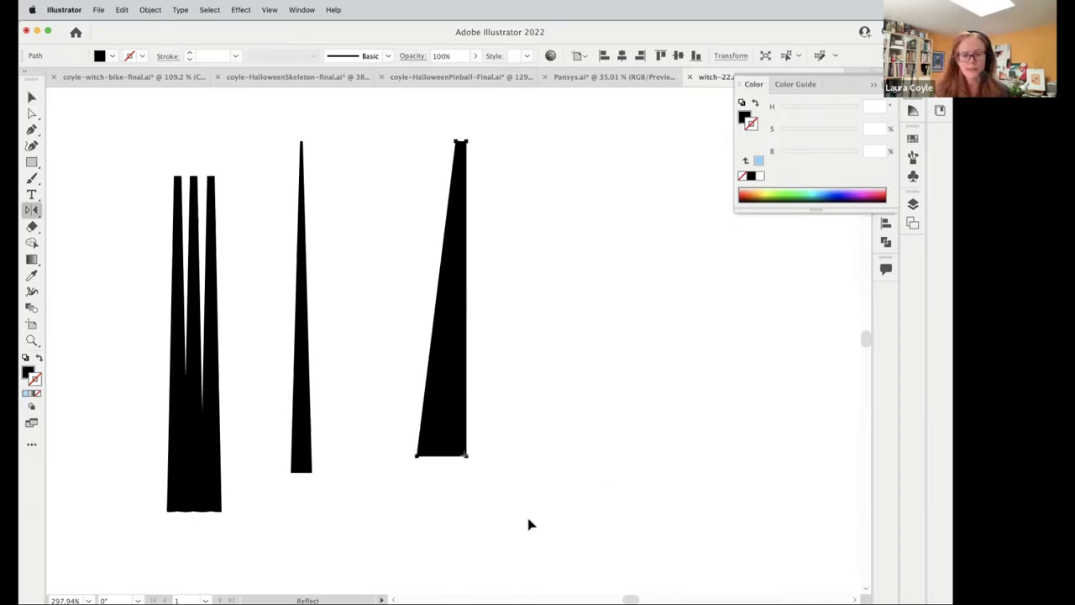
{"action": "left_click_drag", "start_coordinate": [502, 532], "coordinate": [346, 576]}
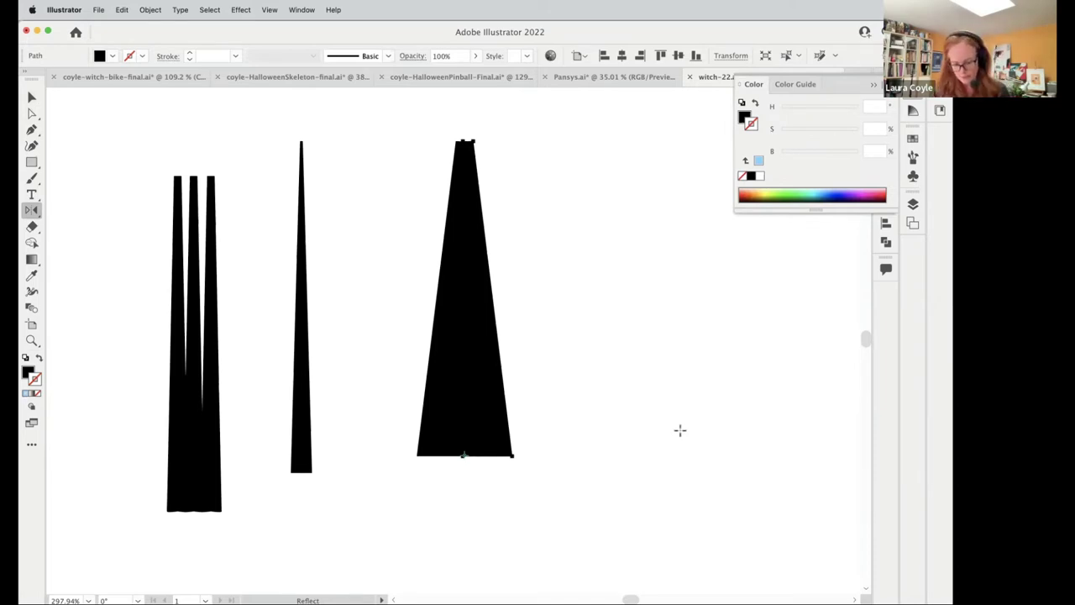
- Merge the two overlapping halves into a single tapered shape with the Shape Builder tool
{"action": "key", "text": "v"}
{"action": "left_click_drag", "start_coordinate": [617, 253], "coordinate": [415, 430]}
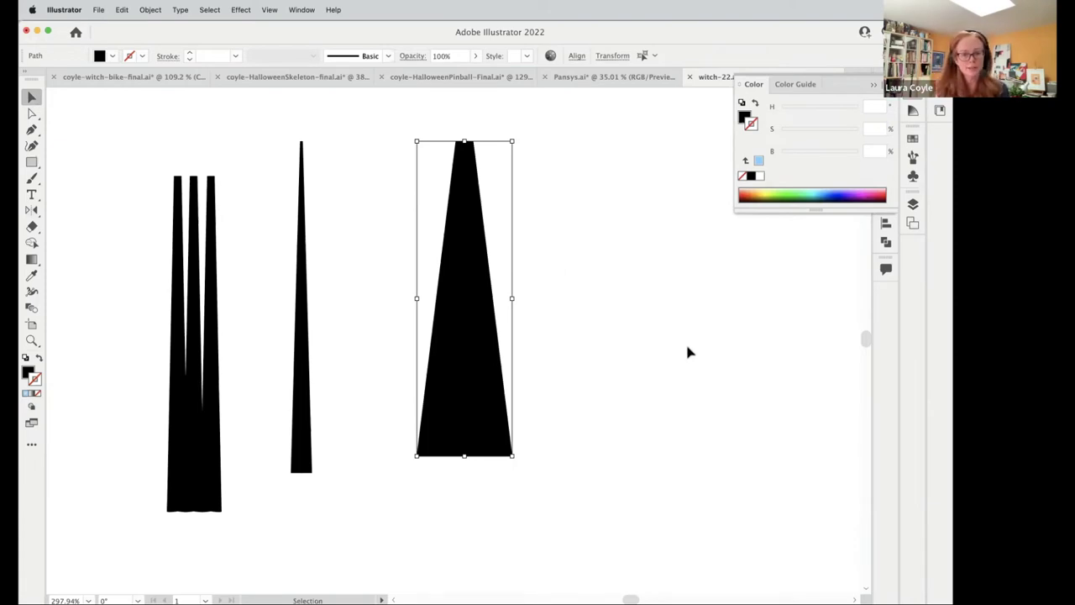
{"action": "key", "text": "shift"}
{"action": "key", "text": "shift+m"}
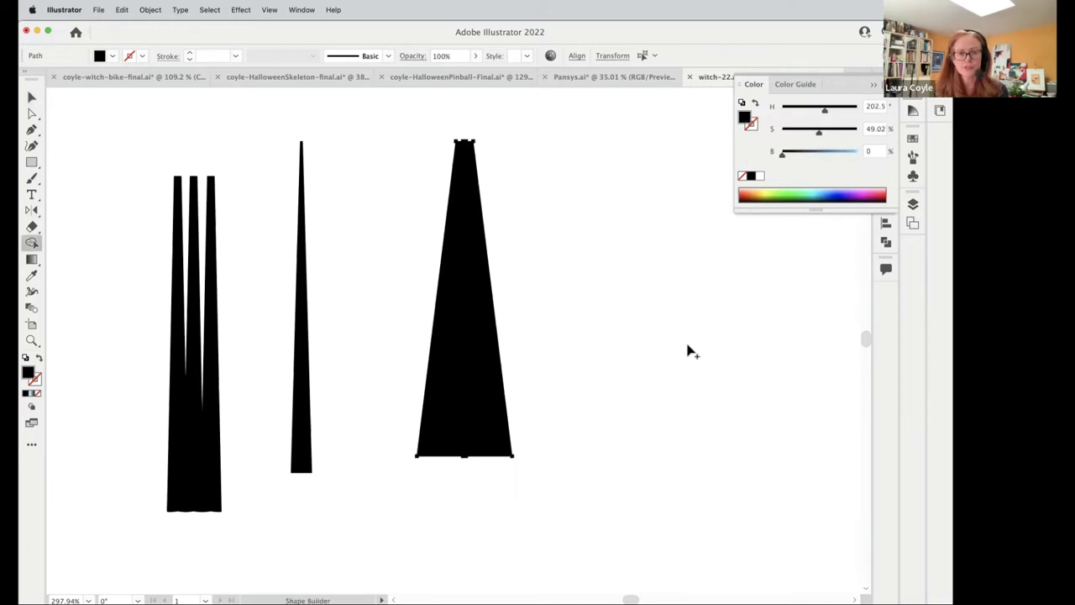
{"action": "left_click_drag", "start_coordinate": [488, 411], "coordinate": [441, 415]}
{"action": "key", "text": "v"}
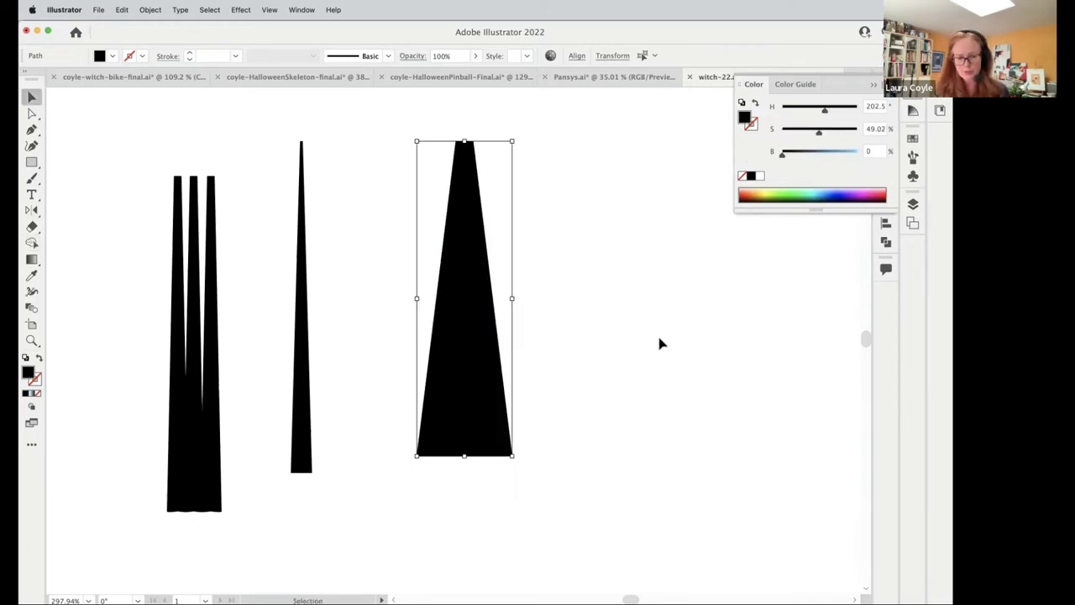
- Select the merged tapered shape and switch to outline view to inspect its paths
{"action": "left_click", "coordinate": [659, 345]}
{"action": "left_click", "coordinate": [504, 403]}
{"action": "key", "text": "a"}
{"action": "key", "text": "super+y"}
{"action": "key", "text": "v"}
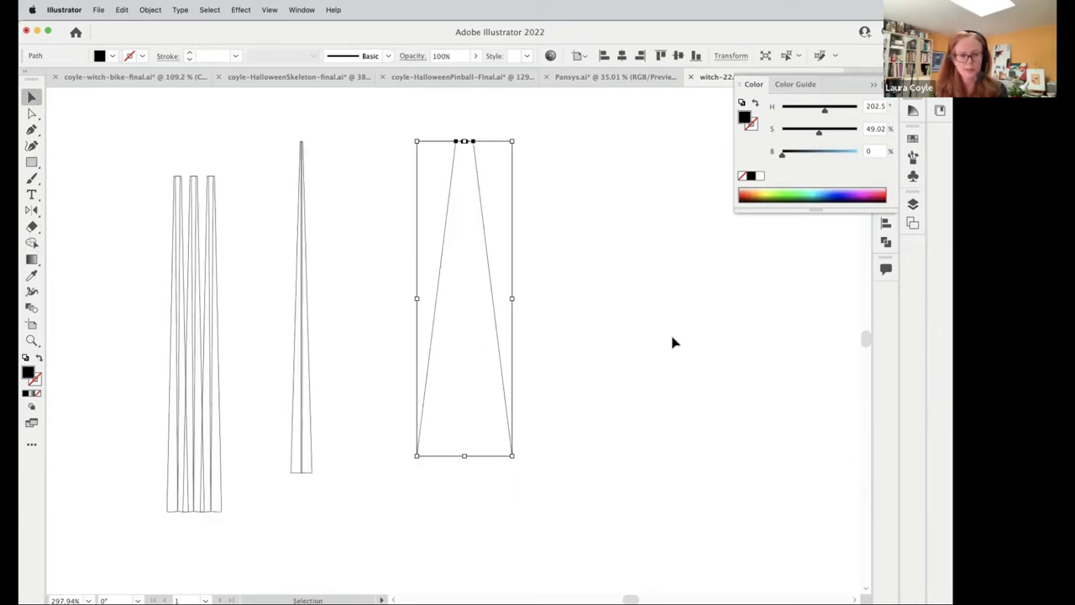
- Return to the normal preview, then narrow the merged taper into a slim spike and remove the small fragment beside it
{"action": "key", "text": "super+y"}
{"action": "left_click_drag", "start_coordinate": [513, 299], "coordinate": [435, 310]}
{"action": "left_click", "coordinate": [520, 331]}
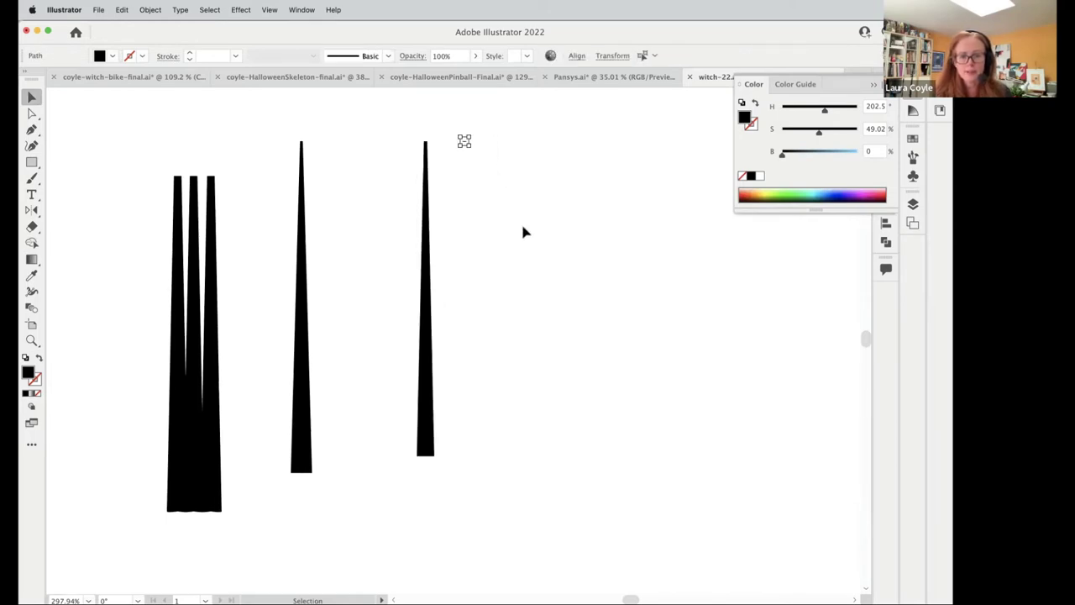
- Duplicate the slim taper twice sideways, overlapping the bases, to form a row of three tapers
{"action": "left_click", "coordinate": [432, 439]}
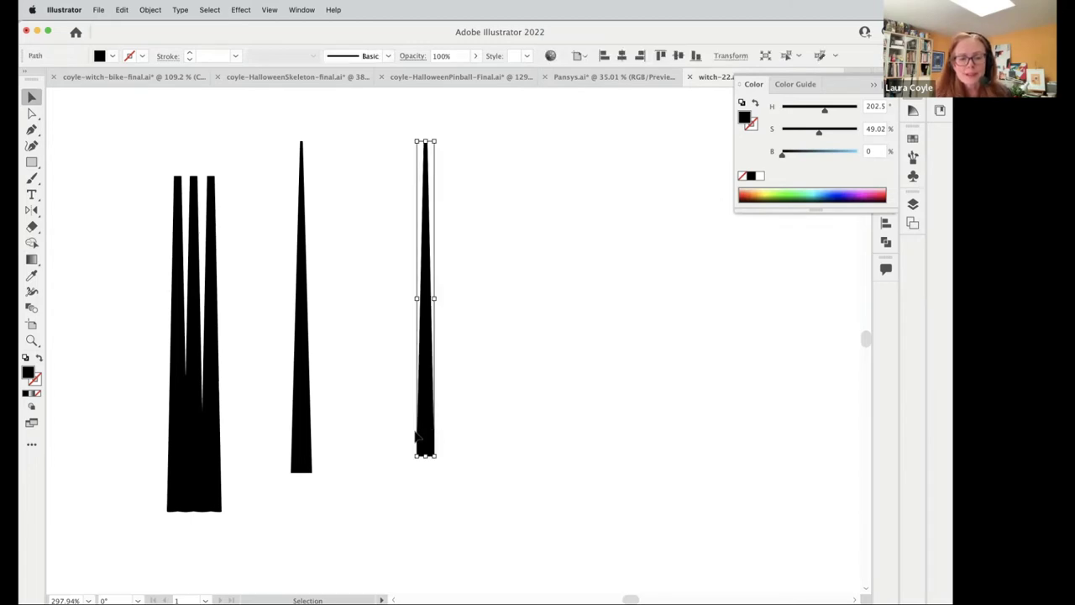
{"action": "left_click_drag", "start_coordinate": [434, 437], "coordinate": [451, 433]}
{"action": "left_click", "coordinate": [810, 331]}
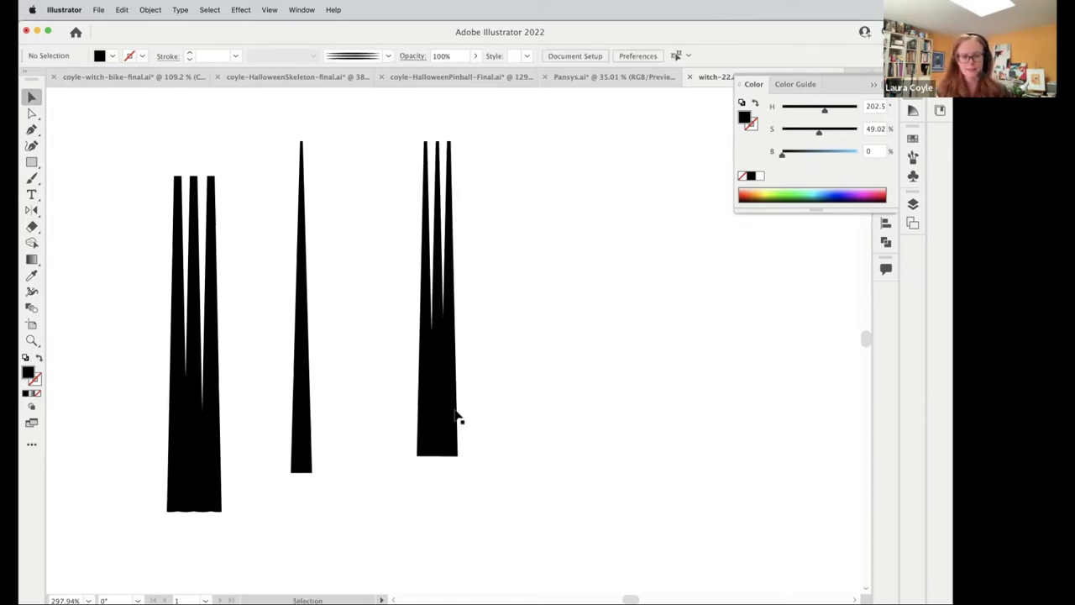
{"action": "key", "text": "ctrl+z"}
{"action": "key", "text": "ctrl+shift+z"}
{"action": "key", "text": "ctrl+z"}
{"action": "left_click", "coordinate": [562, 394]}
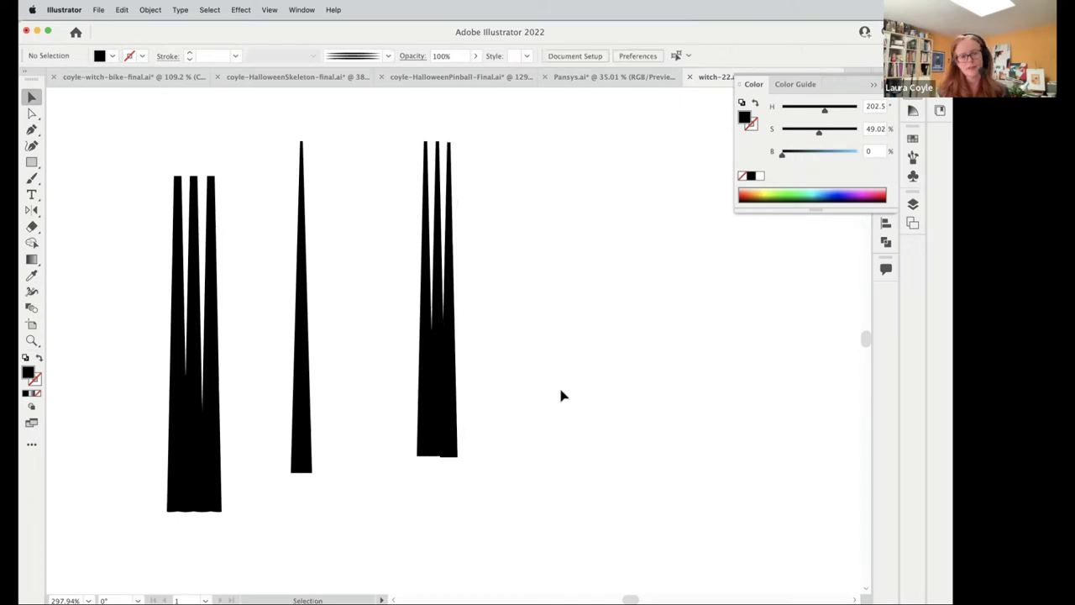
{"action": "key", "text": "ctrl+z"}
- Widen the group of three overlapping tapers slightly, keeping its left edge and height
{"action": "left_click", "coordinate": [520, 437]}
{"action": "left_click_drag", "start_coordinate": [383, 367], "coordinate": [492, 454]}
{"action": "left_click_drag", "start_coordinate": [457, 298], "coordinate": [471, 303]}
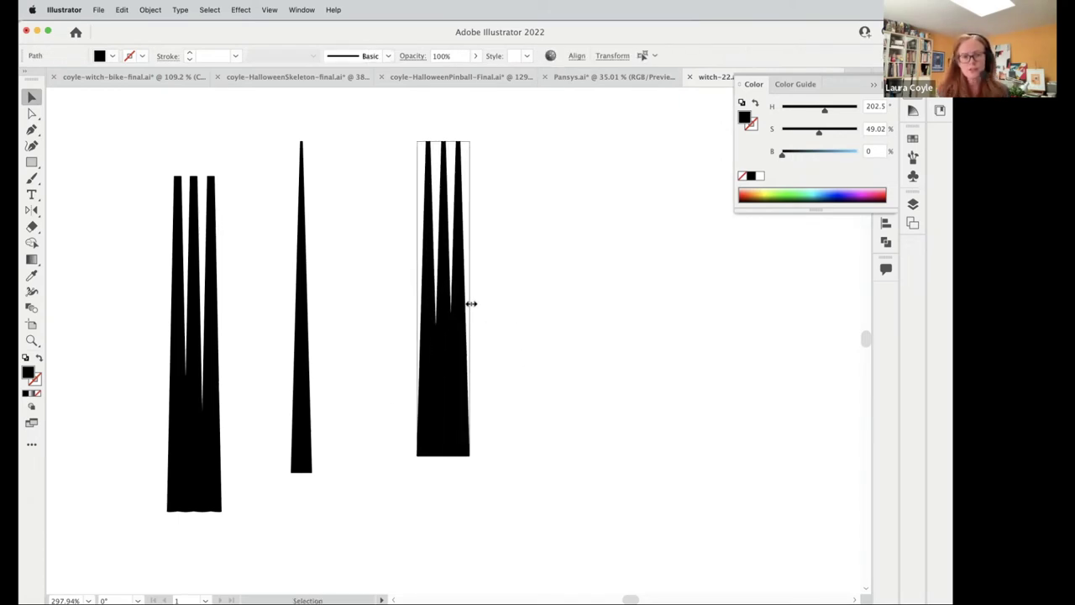
{"action": "left_click", "coordinate": [551, 336]}
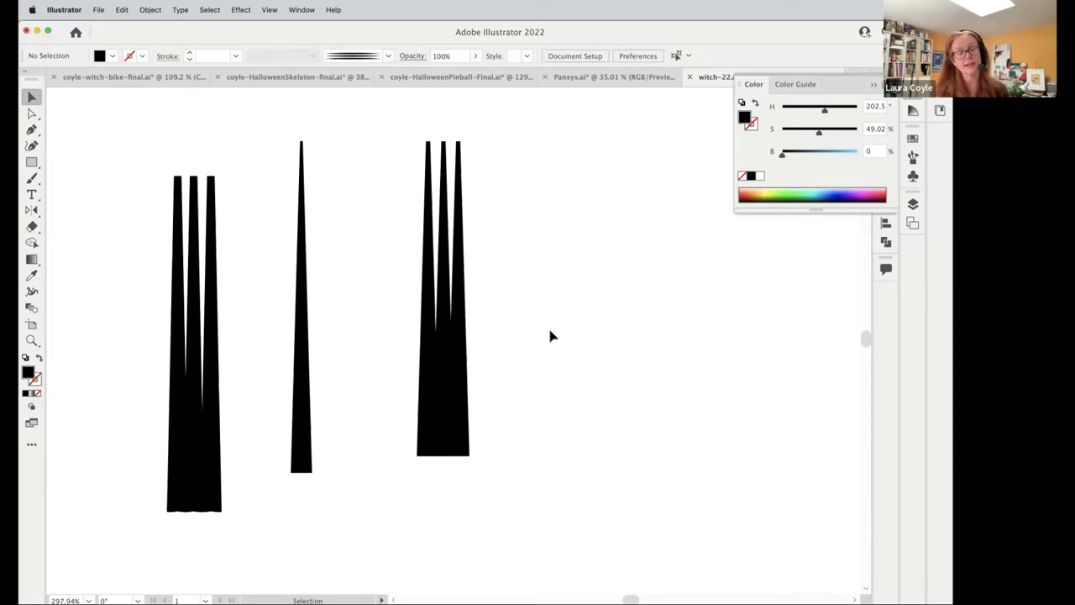
- Stretch the middle taper upward so its tip rises above the two outer tapers
{"action": "left_click", "coordinate": [450, 211]}
{"action": "left_click_drag", "start_coordinate": [443, 140], "coordinate": [442, 127]}
{"action": "left_click", "coordinate": [552, 207]}
- Select all three tapers, switch their colour sliders from HSB to RGB, and collapse the colour settings
{"action": "left_click_drag", "start_coordinate": [460, 252], "coordinate": [603, 370]}
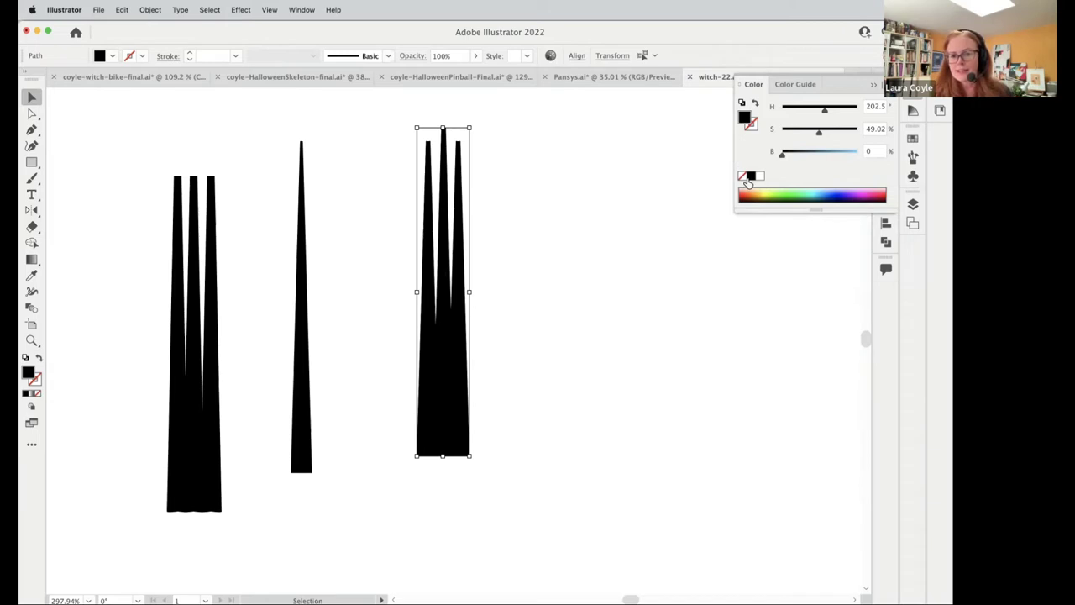
{"action": "left_click", "coordinate": [874, 85]}
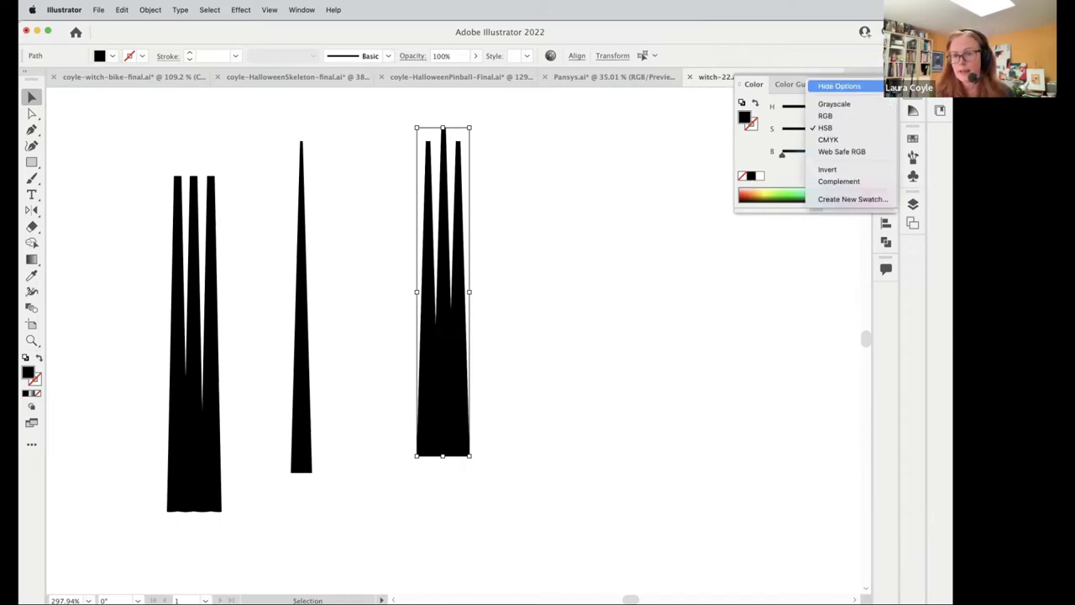
{"action": "left_click", "coordinate": [847, 115]}
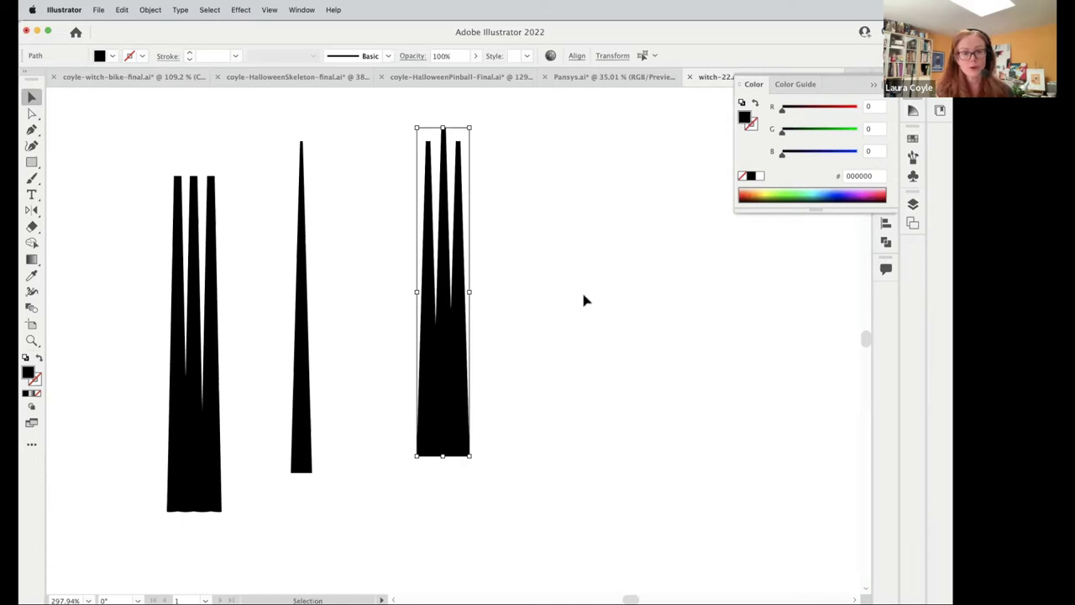
{"action": "left_click", "coordinate": [586, 300]}
{"action": "left_click", "coordinate": [873, 85]}
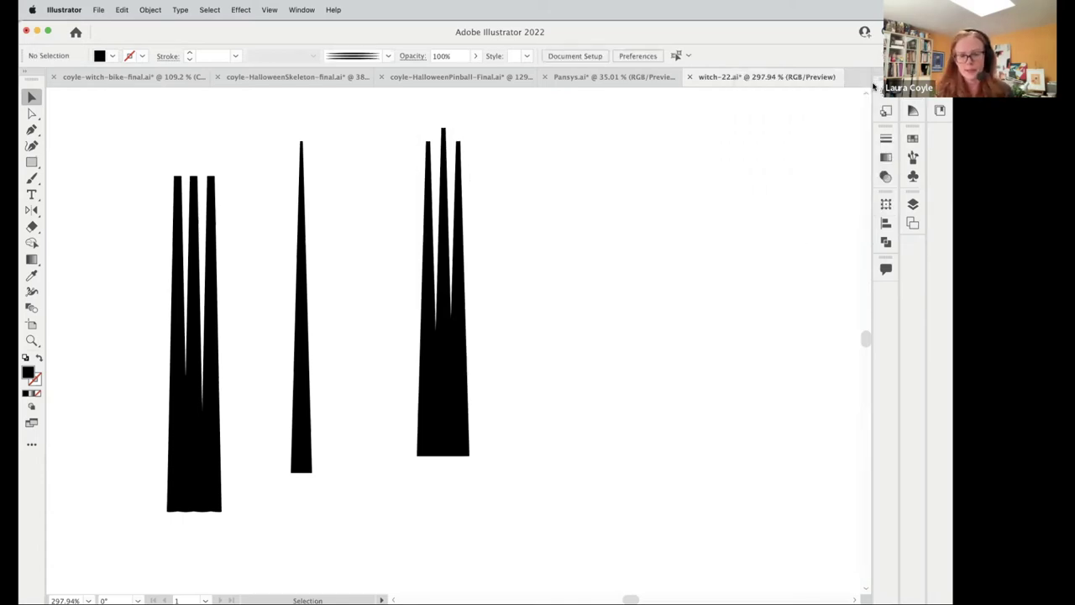
- Create a new art brush from the three tapers, using the Tints colorization method and otherwise default options
{"action": "left_click_drag", "start_coordinate": [396, 324], "coordinate": [479, 433]}
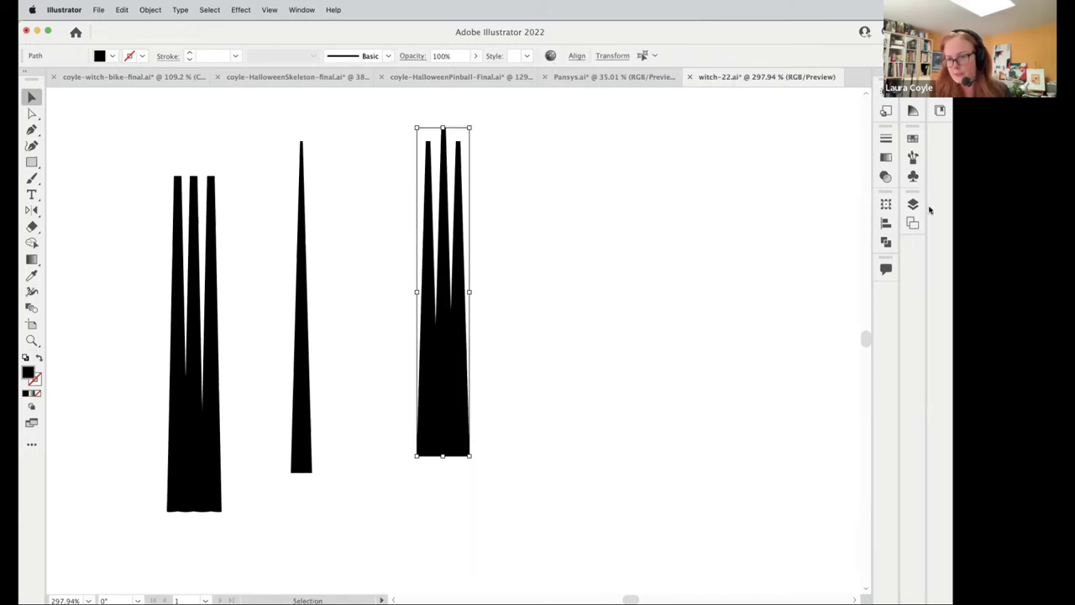
{"action": "left_click", "coordinate": [913, 157]}
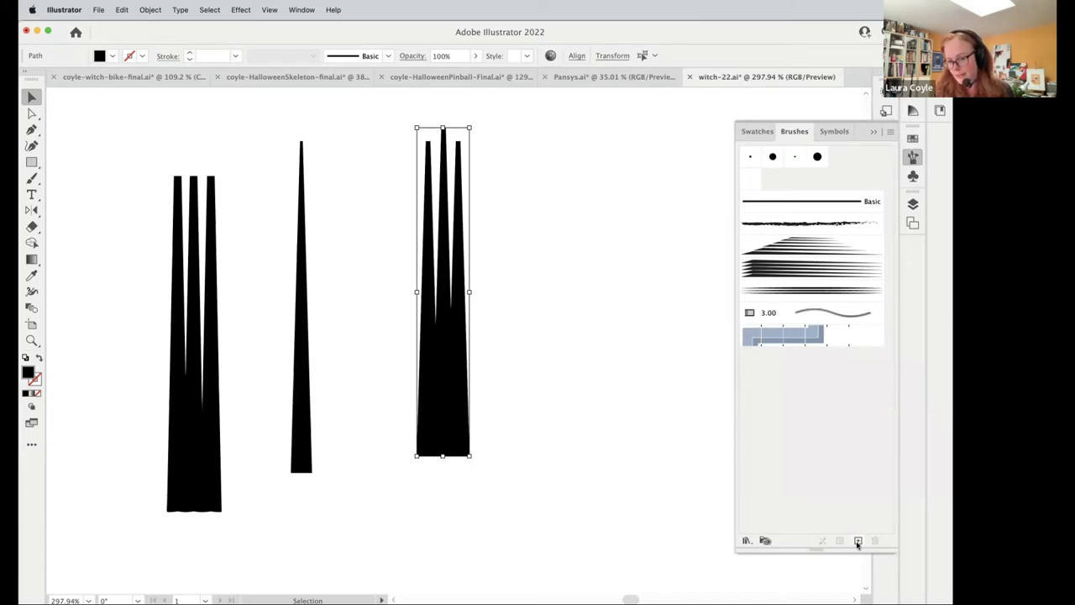
{"action": "left_click", "coordinate": [857, 541]}
{"action": "left_click", "coordinate": [411, 353]}
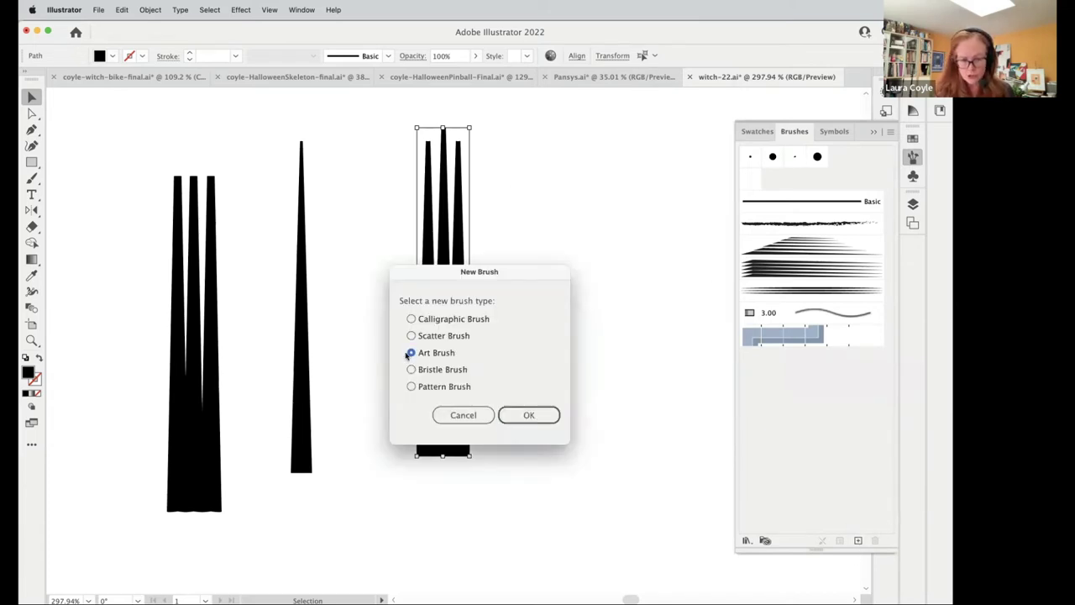
{"action": "left_click", "coordinate": [552, 410]}
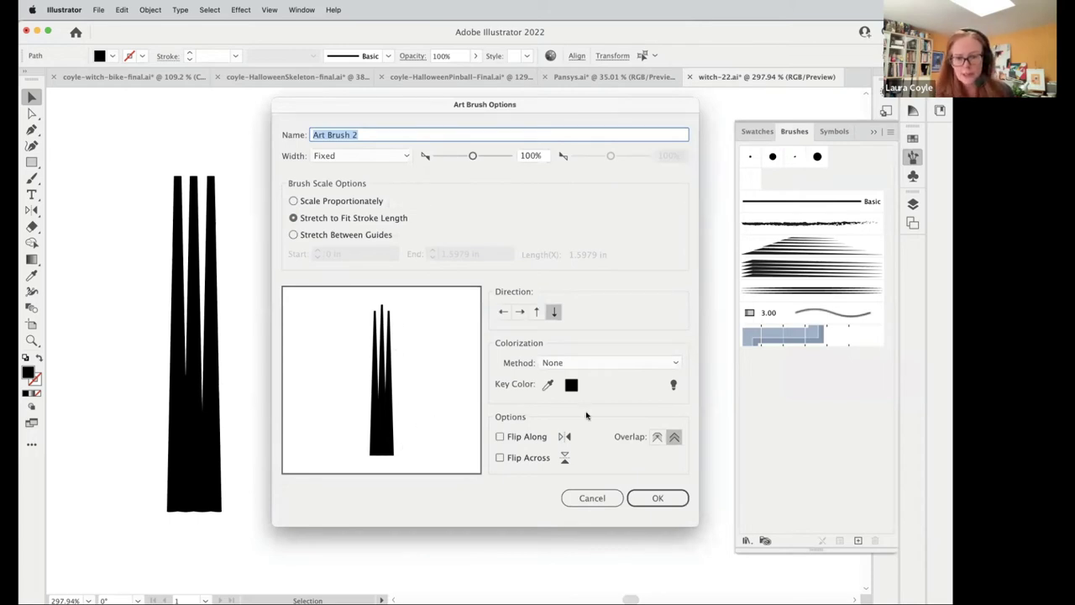
{"action": "left_click", "coordinate": [605, 363]}
{"action": "left_click", "coordinate": [565, 391]}
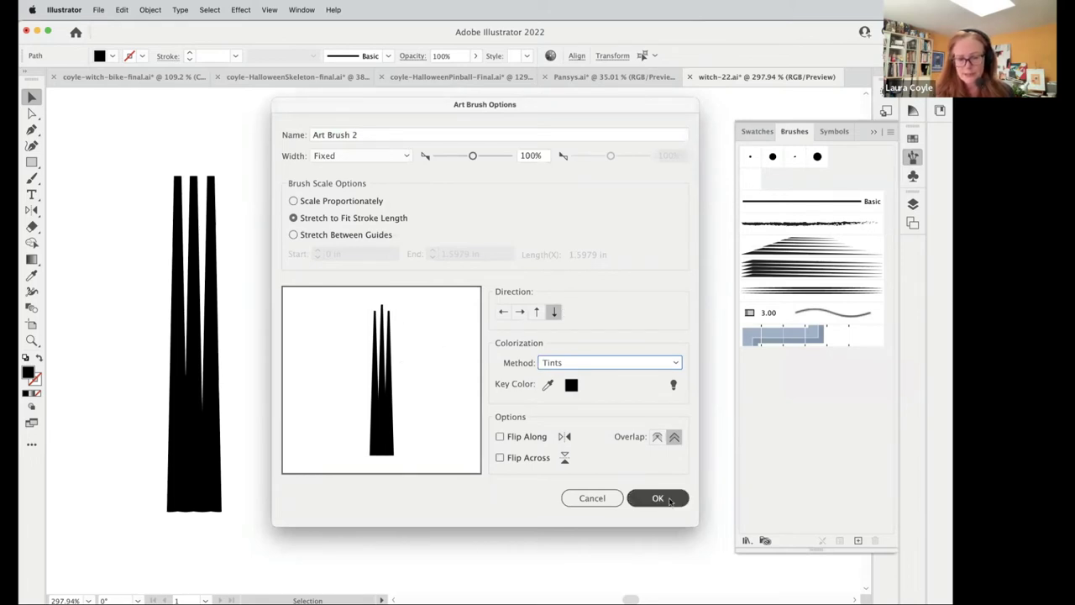
{"action": "left_click", "coordinate": [658, 498]}
- Choose the Paintbrush tool with the new three-taper art brush, and deselect the source artwork
{"action": "scroll", "coordinate": [619, 509], "scroll_direction": "down", "scroll_amount": 5}
{"action": "left_click_drag", "start_coordinate": [607, 493], "coordinate": [391, 363]}
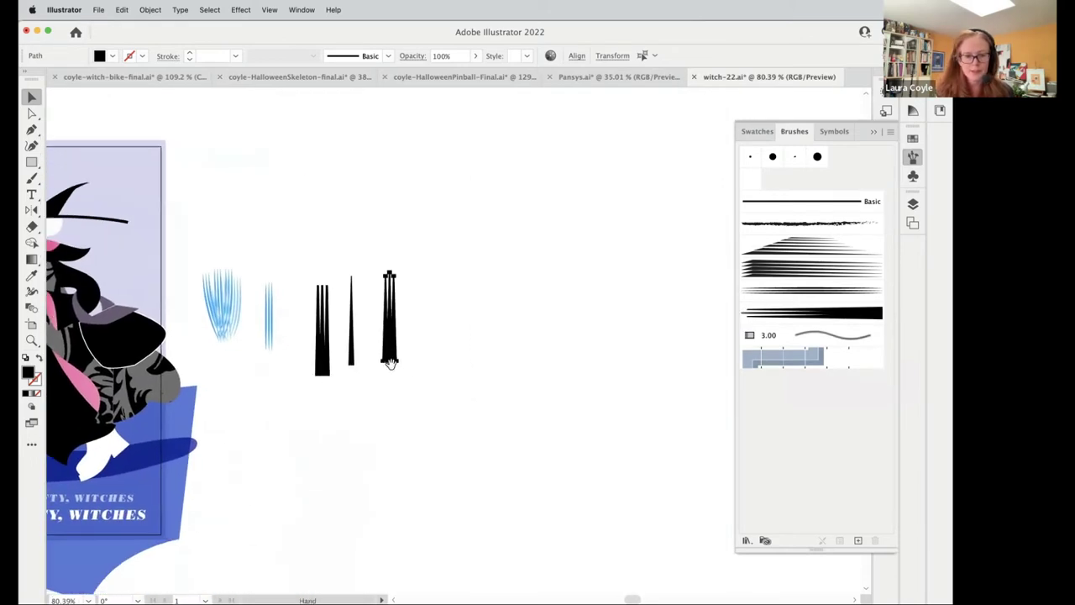
{"action": "left_click", "coordinate": [31, 177]}
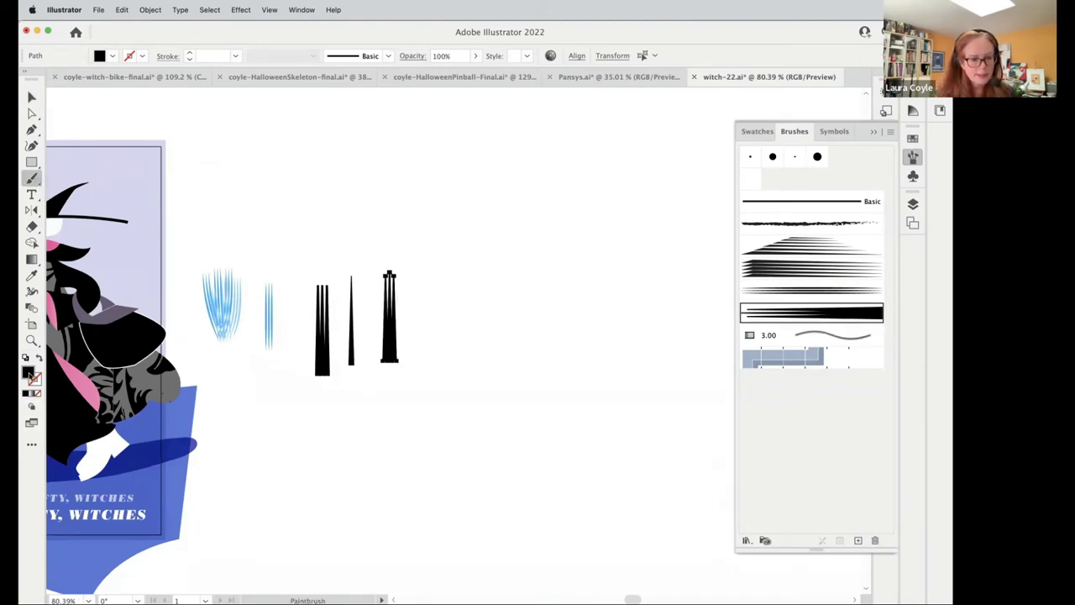
{"action": "key", "text": "super+shift+a"}
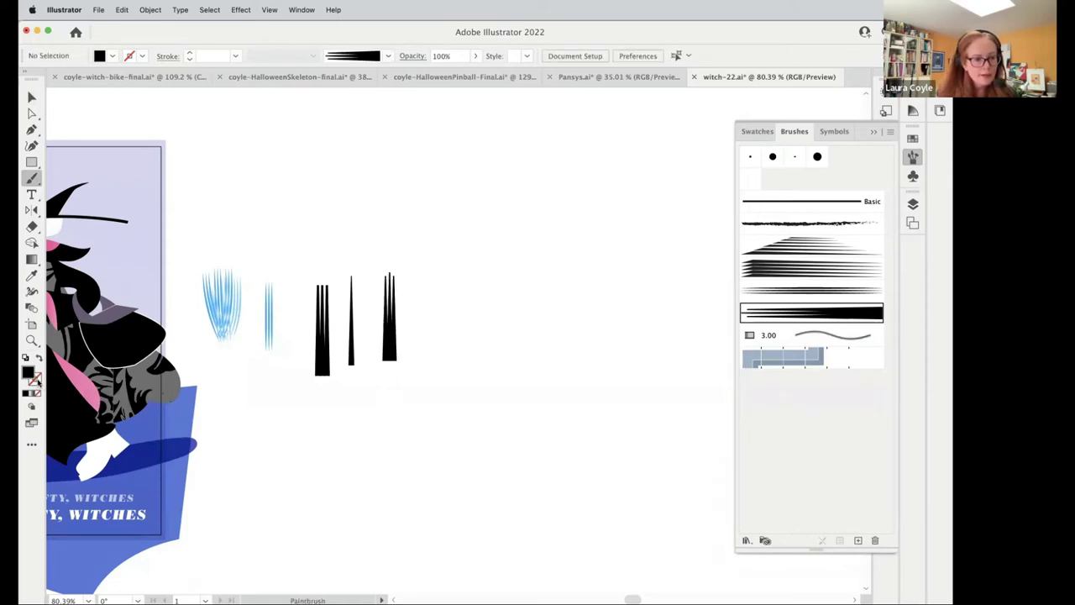
- Set the stroke colour to 47A3D1 and the fill to none, leaving the stroke active
{"action": "double_click", "coordinate": [35, 378]}
{"action": "type", "text": "47A3D1"}
{"action": "key", "text": "Return"}
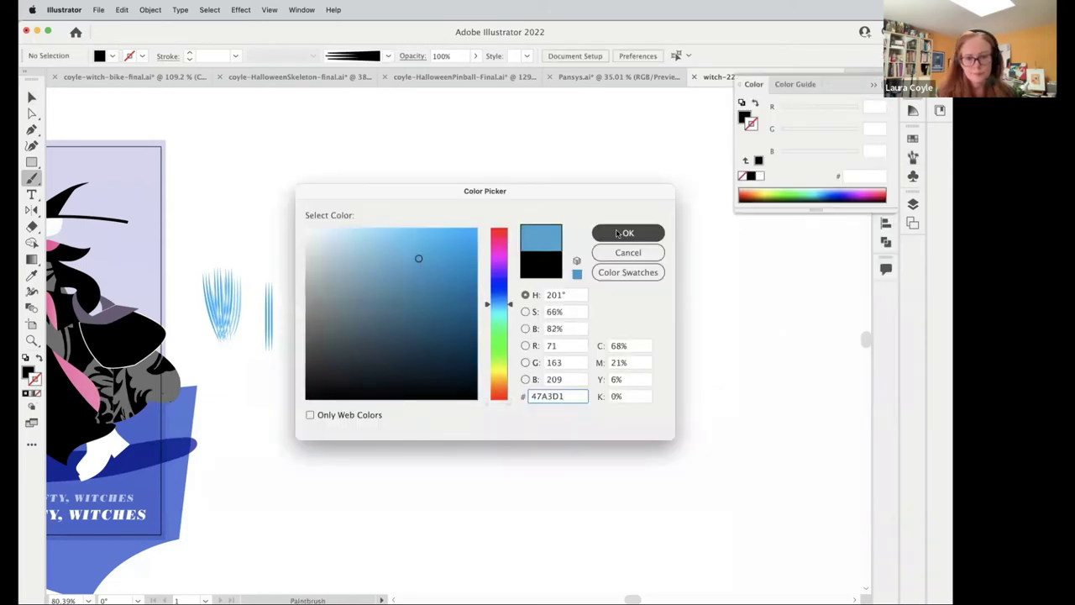
{"action": "left_click", "coordinate": [28, 369]}
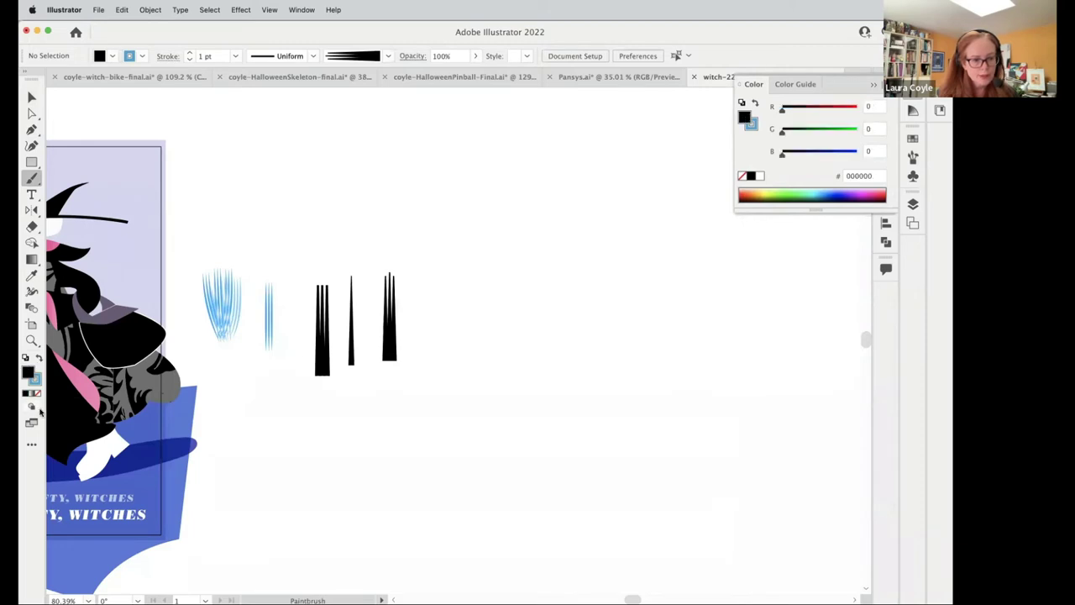
{"action": "left_click", "coordinate": [37, 394]}
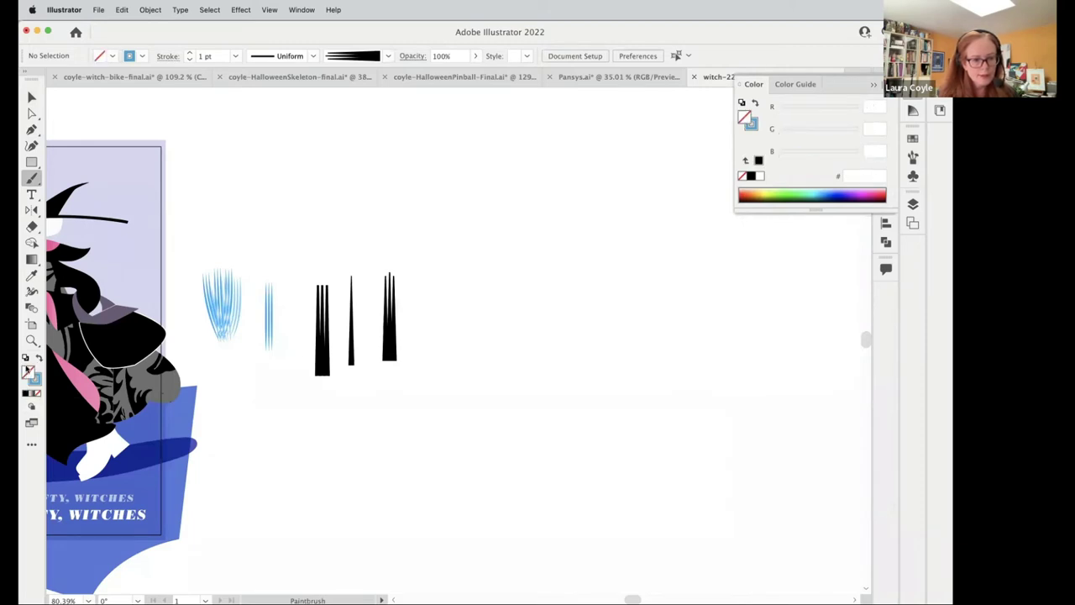
{"action": "left_click", "coordinate": [37, 384]}
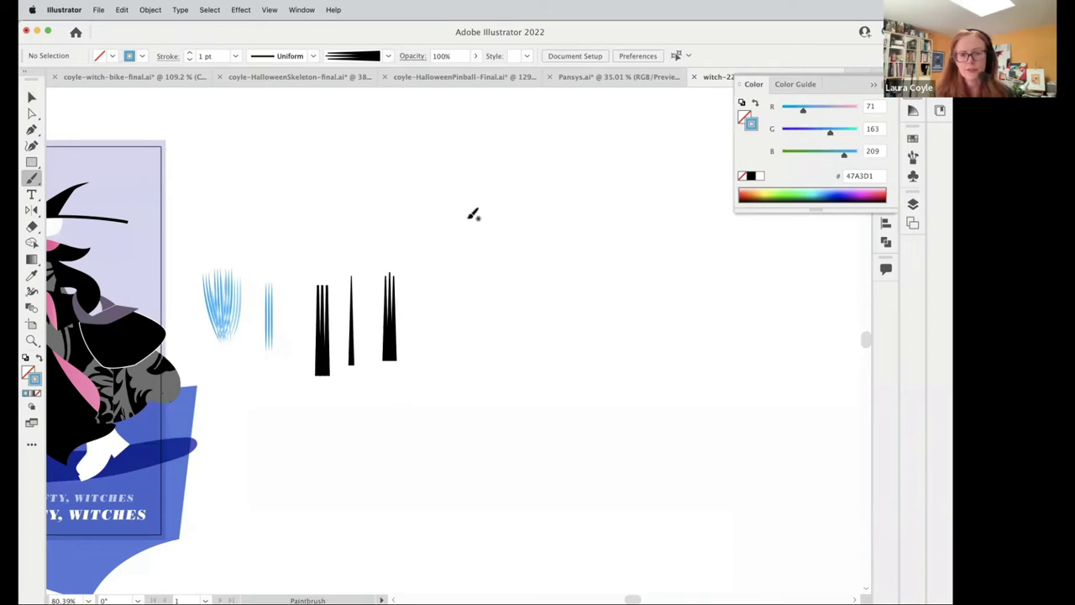
- Paint two fan-shaped clusters of blue strokes with the new brush, each converging at its base
{"action": "left_click_drag", "start_coordinate": [469, 217], "coordinate": [496, 356]}
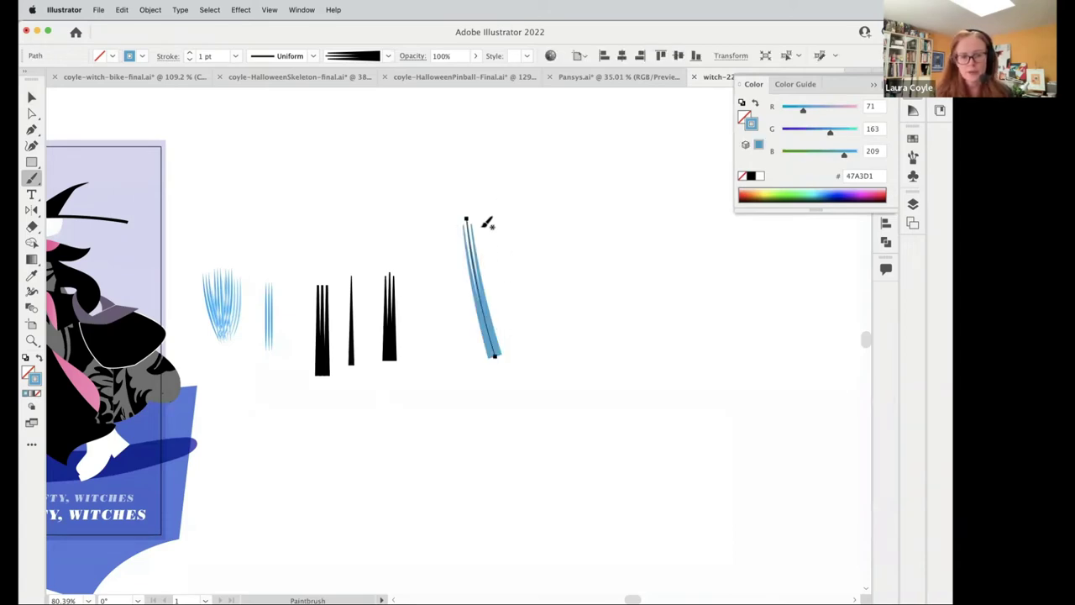
{"action": "mouse_move", "coordinate": [484, 227]}
{"action": "left_mouse_down"}
{"action": "mouse_move", "coordinate": [491, 340]}
{"action": "mouse_move", "coordinate": [502, 294]}
{"action": "mouse_move", "coordinate": [492, 351]}
{"action": "left_mouse_up"}
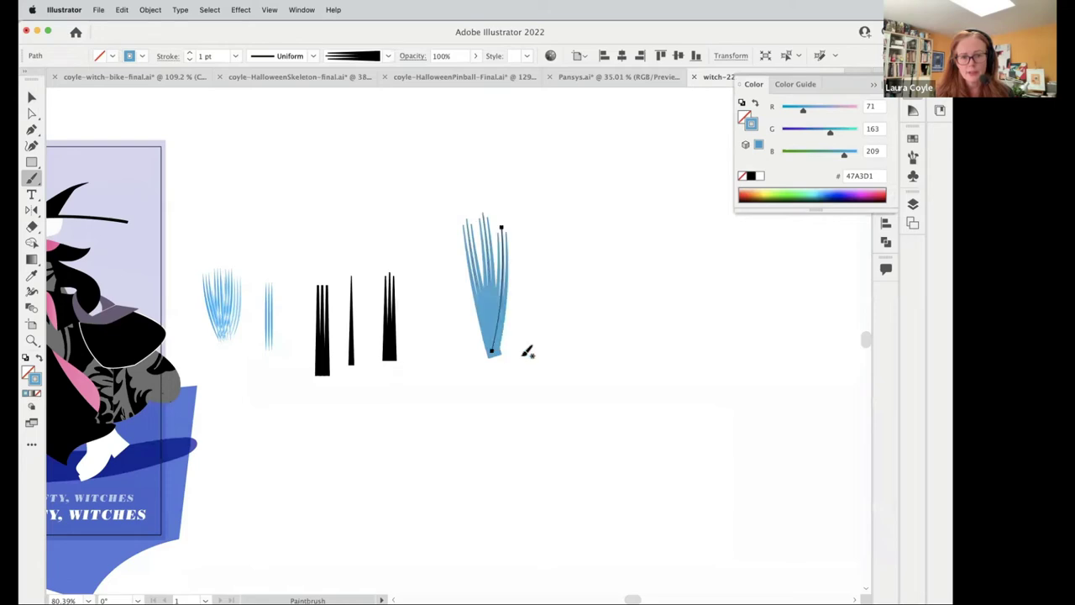
{"action": "left_click_drag", "start_coordinate": [426, 383], "coordinate": [447, 443]}
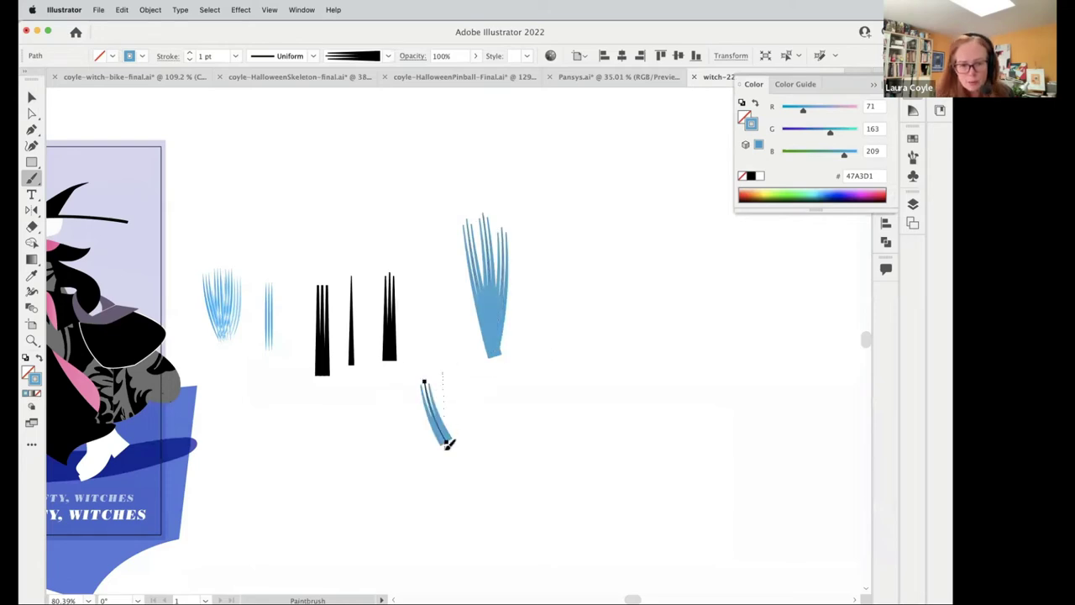
{"action": "mouse_move", "coordinate": [467, 382]}
{"action": "left_mouse_down"}
{"action": "mouse_move", "coordinate": [446, 454]}
{"action": "mouse_move", "coordinate": [631, 408]}
{"action": "left_mouse_up"}
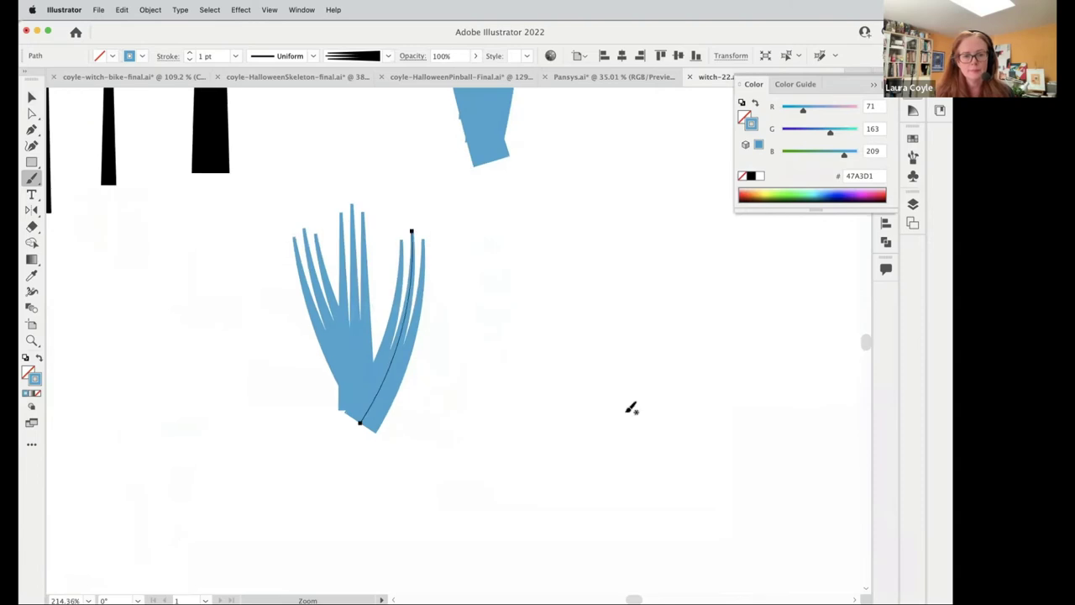
- Deselect the painted strokes and change the stroke colour to the lighter blue 85CFED
{"action": "left_click", "coordinate": [639, 329]}
{"action": "double_click", "coordinate": [754, 131]}
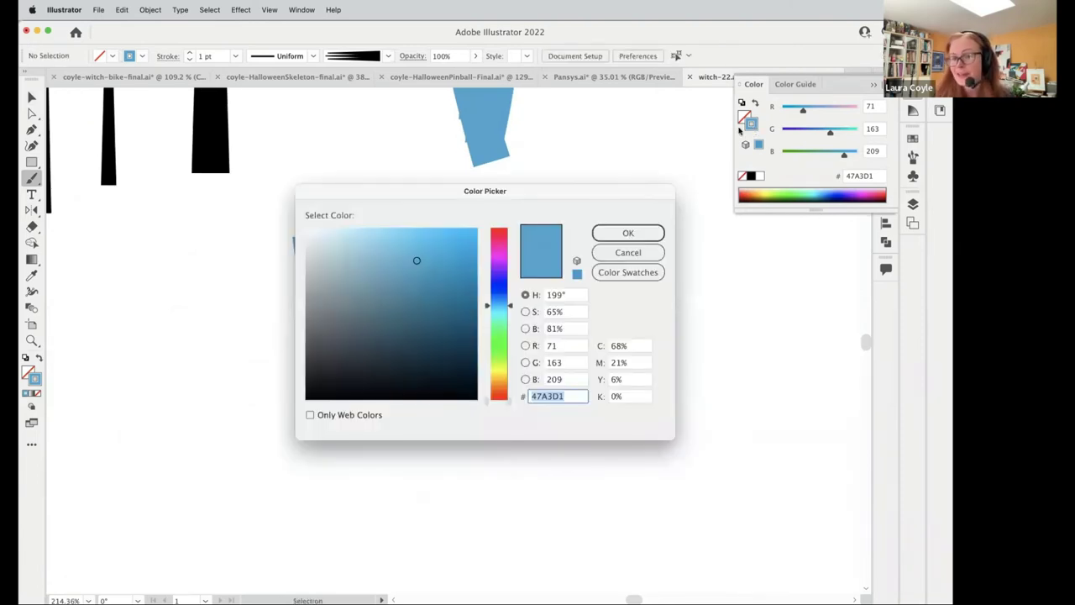
{"action": "left_click", "coordinate": [380, 240]}
{"action": "left_click", "coordinate": [627, 234]}
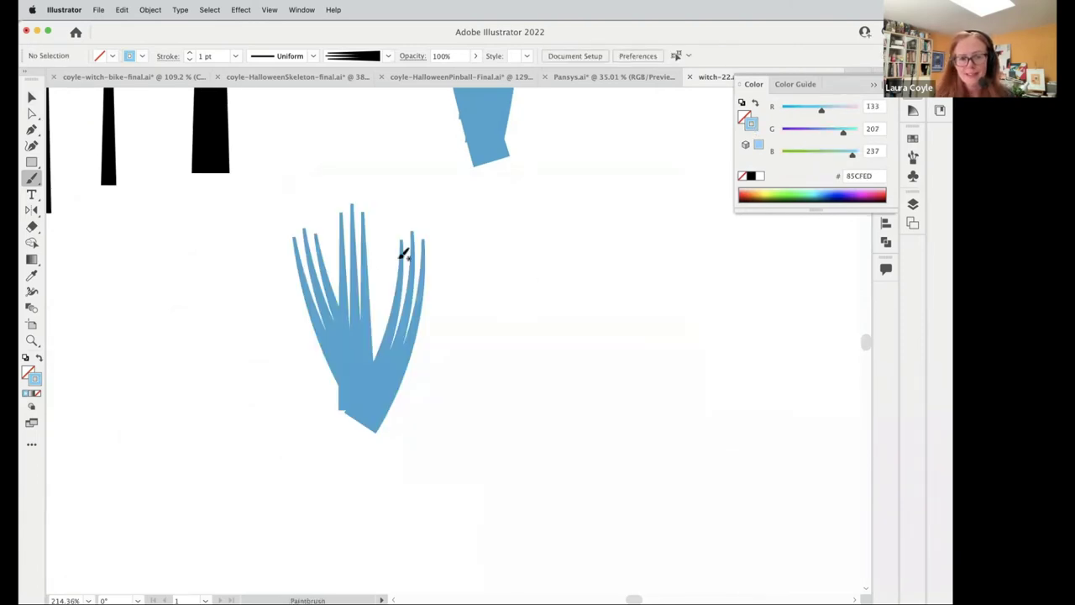
- Paint four lighter blue strokes over the lower cluster, converging at its base, and deselect them
{"action": "left_click_drag", "start_coordinate": [384, 262], "coordinate": [370, 413]}
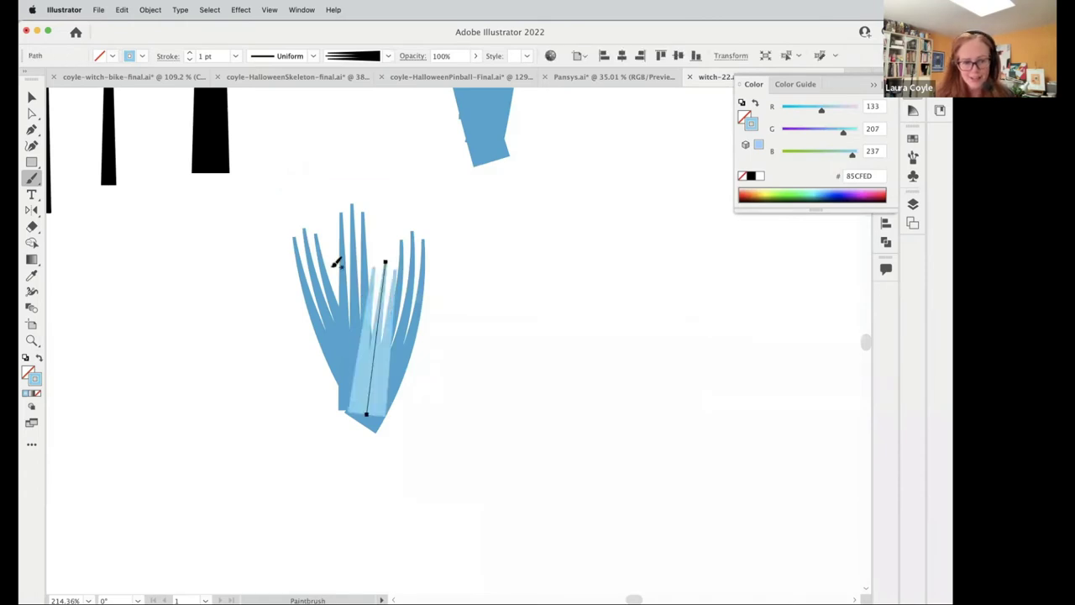
{"action": "mouse_move", "coordinate": [335, 256]}
{"action": "left_mouse_down"}
{"action": "mouse_move", "coordinate": [342, 393]}
{"action": "mouse_move", "coordinate": [358, 429]}
{"action": "left_mouse_up"}
{"action": "left_click_drag", "start_coordinate": [294, 291], "coordinate": [363, 454]}
{"action": "left_click_drag", "start_coordinate": [388, 420], "coordinate": [356, 458]}
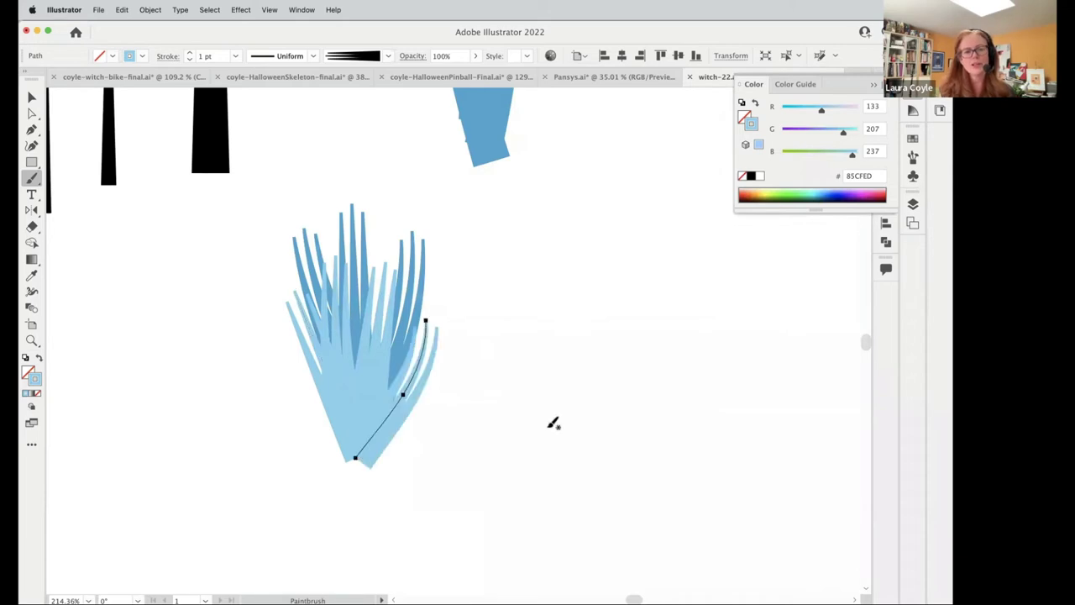
{"action": "key", "text": "v"}
{"action": "left_click", "coordinate": [496, 362]}
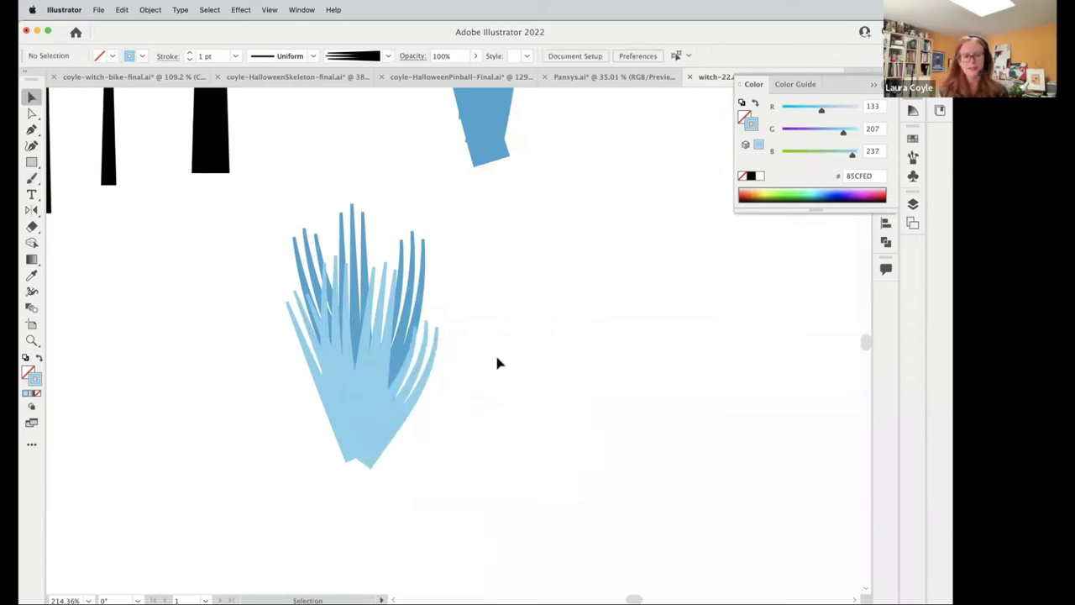
- Draw three straight light blue lines with the Line Segment tool, fanning out from one shared base point below the black tapers
{"action": "scroll", "coordinate": [496, 362], "scroll_direction": "down", "scroll_amount": 10}
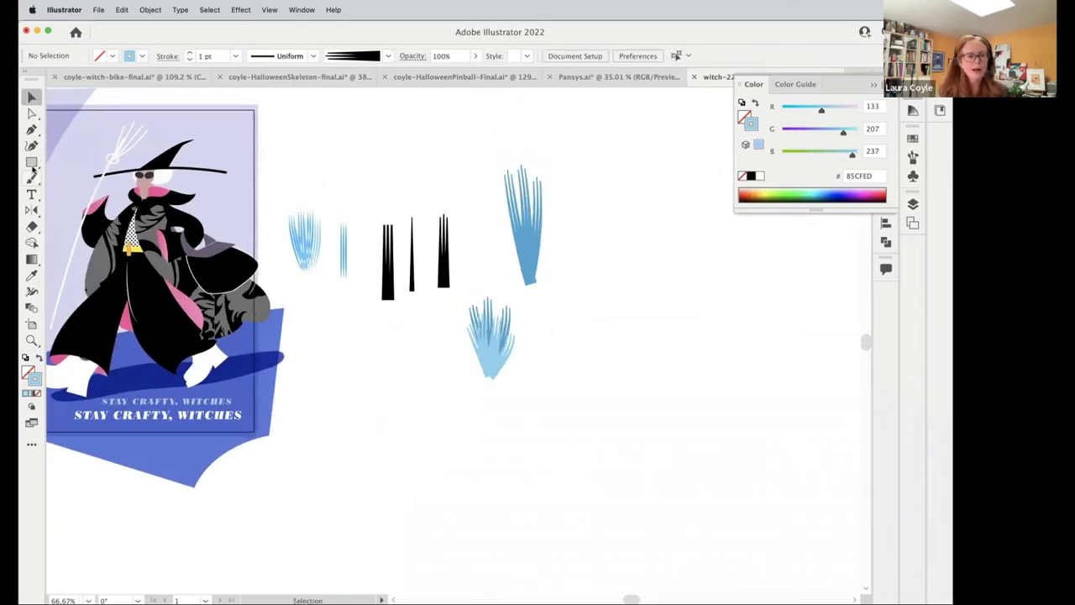
{"action": "mouse_move", "coordinate": [33, 174]}
{"action": "left_mouse_down"}
{"action": "mouse_move", "coordinate": [76, 186]}
{"action": "mouse_move", "coordinate": [23, 200]}
{"action": "mouse_move", "coordinate": [32, 176]}
{"action": "left_mouse_up"}
{"action": "mouse_move", "coordinate": [33, 162]}
{"action": "left_mouse_down"}
{"action": "mouse_move", "coordinate": [53, 163]}
{"action": "mouse_move", "coordinate": [96, 227]}
{"action": "left_mouse_up"}
{"action": "left_click_drag", "start_coordinate": [383, 361], "coordinate": [382, 455]}
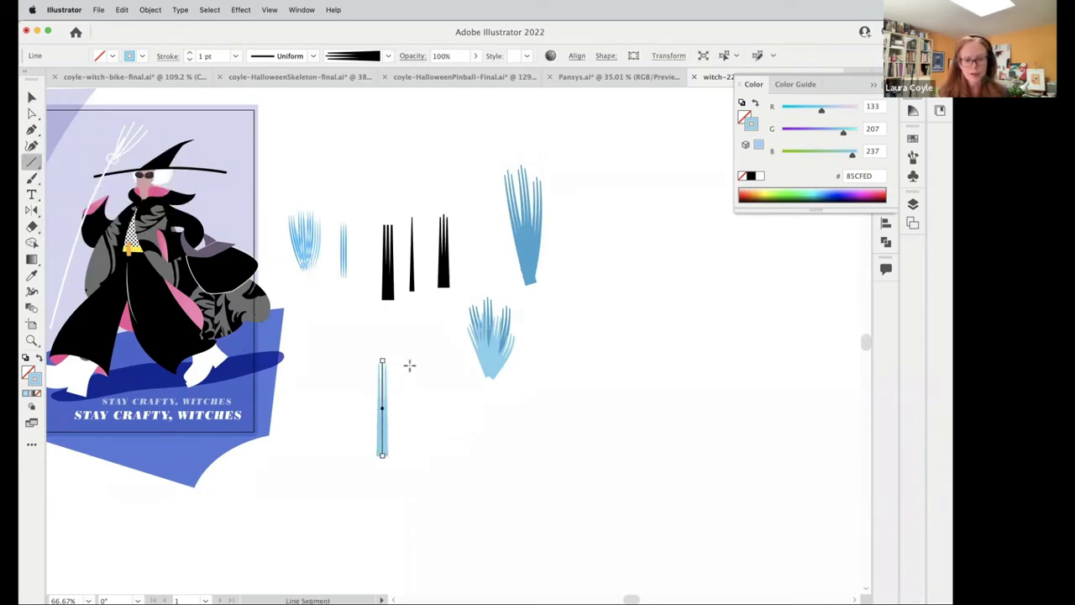
{"action": "left_click_drag", "start_coordinate": [406, 371], "coordinate": [382, 455]}
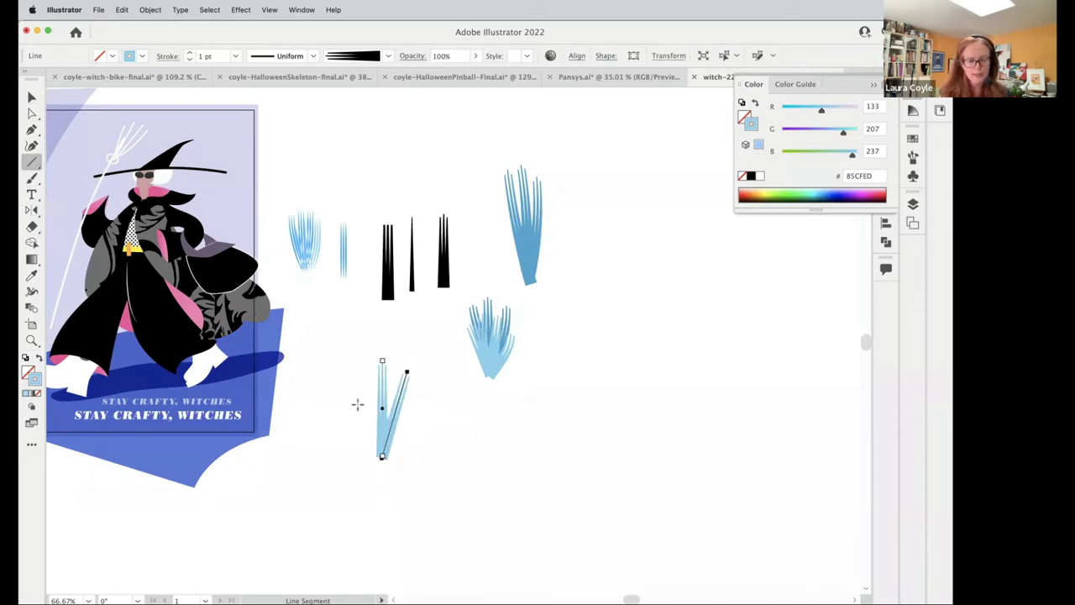
{"action": "left_click_drag", "start_coordinate": [348, 382], "coordinate": [382, 455]}
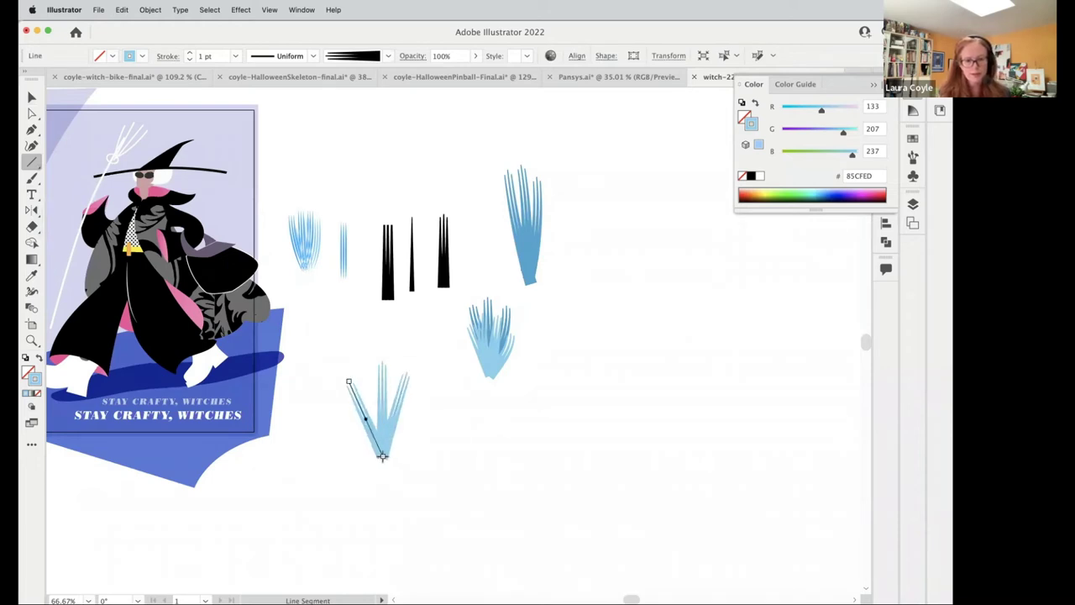
- Deselect the last line and draw three rectangles of decreasing size in the light blue tapered brush stroke beside the witch
{"action": "key", "text": "v"}
{"action": "left_click", "coordinate": [395, 444]}
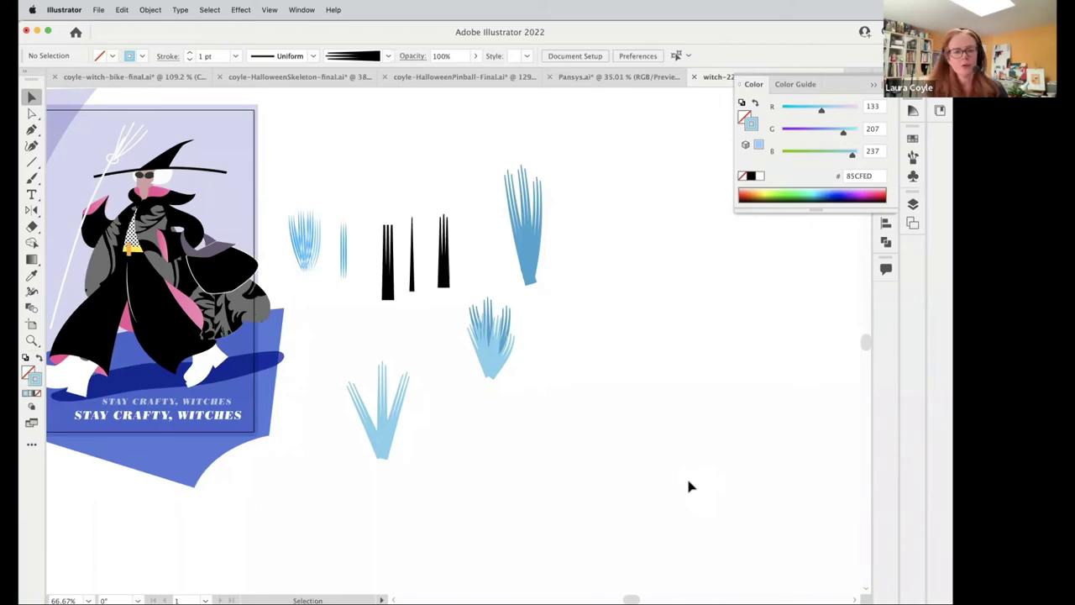
{"action": "scroll", "coordinate": [173, 448], "scroll_direction": "up", "scroll_amount": 5}
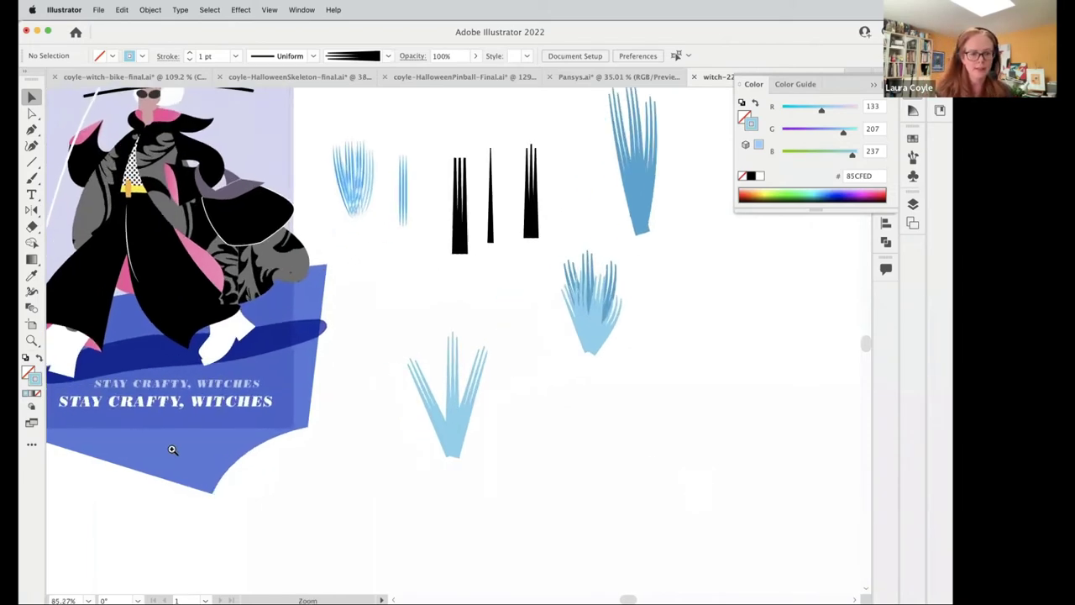
{"action": "scroll", "coordinate": [463, 559], "scroll_direction": "up", "scroll_amount": 5}
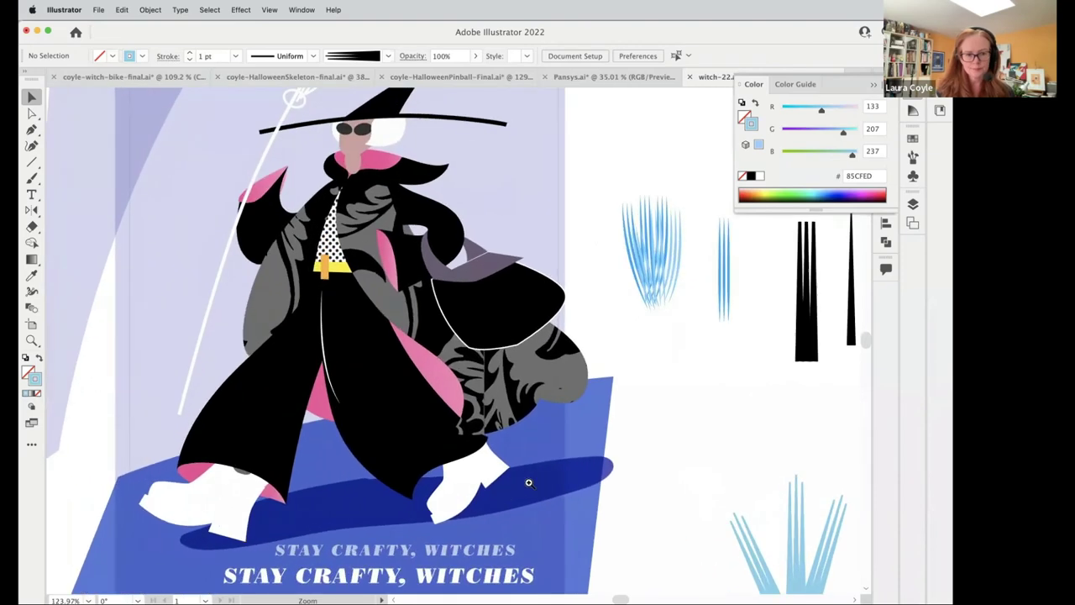
{"action": "scroll", "coordinate": [611, 403], "scroll_direction": "down", "scroll_amount": 3}
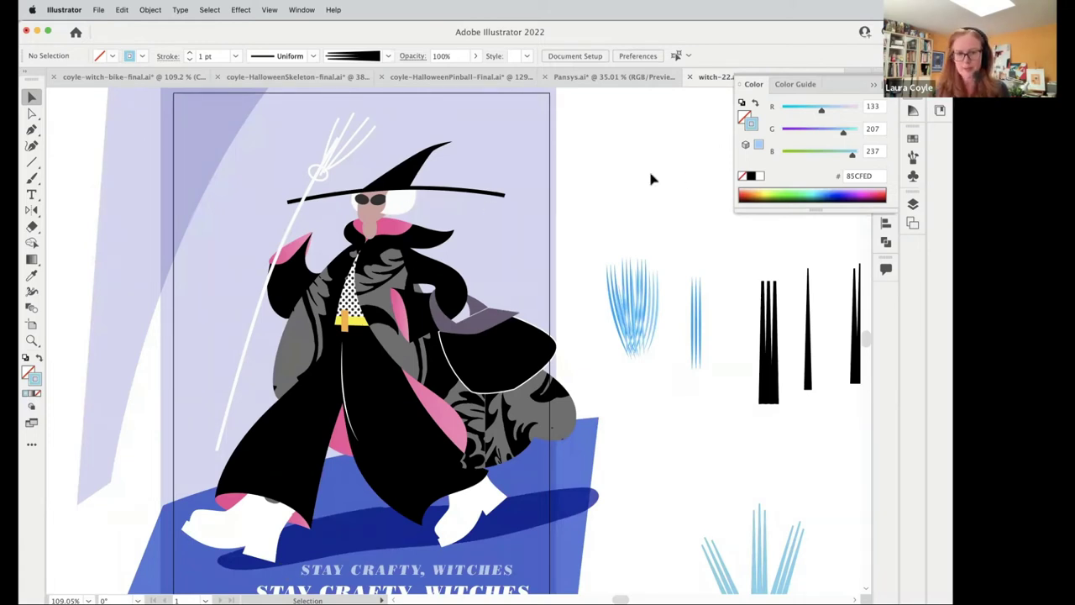
{"action": "key", "text": "m"}
{"action": "left_click_drag", "start_coordinate": [594, 105], "coordinate": [676, 244]}
{"action": "left_click_drag", "start_coordinate": [656, 356], "coordinate": [696, 483]}
{"action": "left_click_drag", "start_coordinate": [715, 410], "coordinate": [758, 486]}
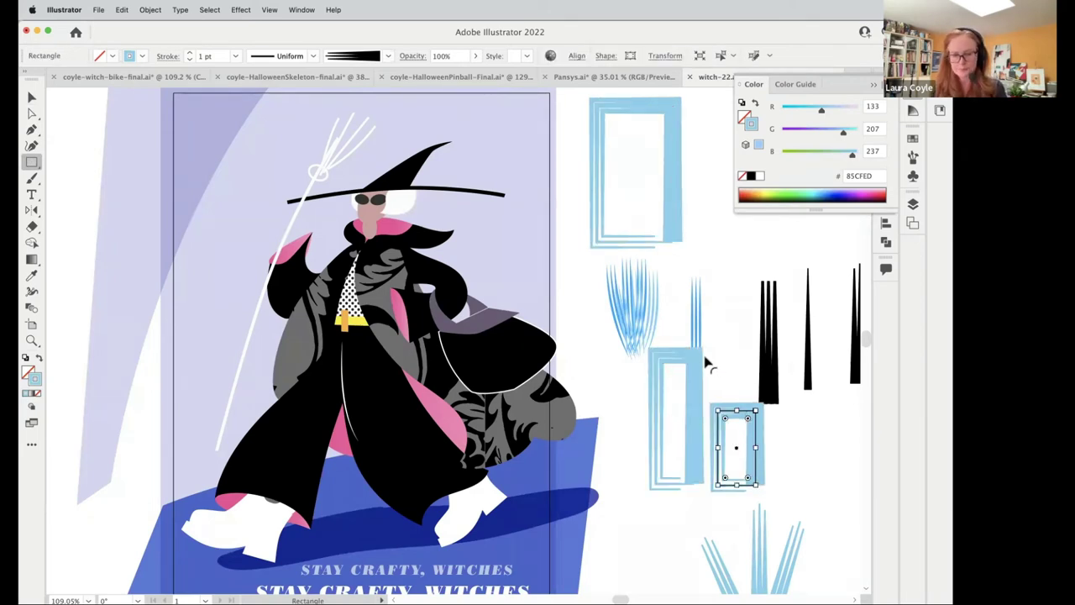
{"action": "left_click", "coordinate": [706, 363], "text": "shift+super"}
{"action": "key", "text": "shift+m"}
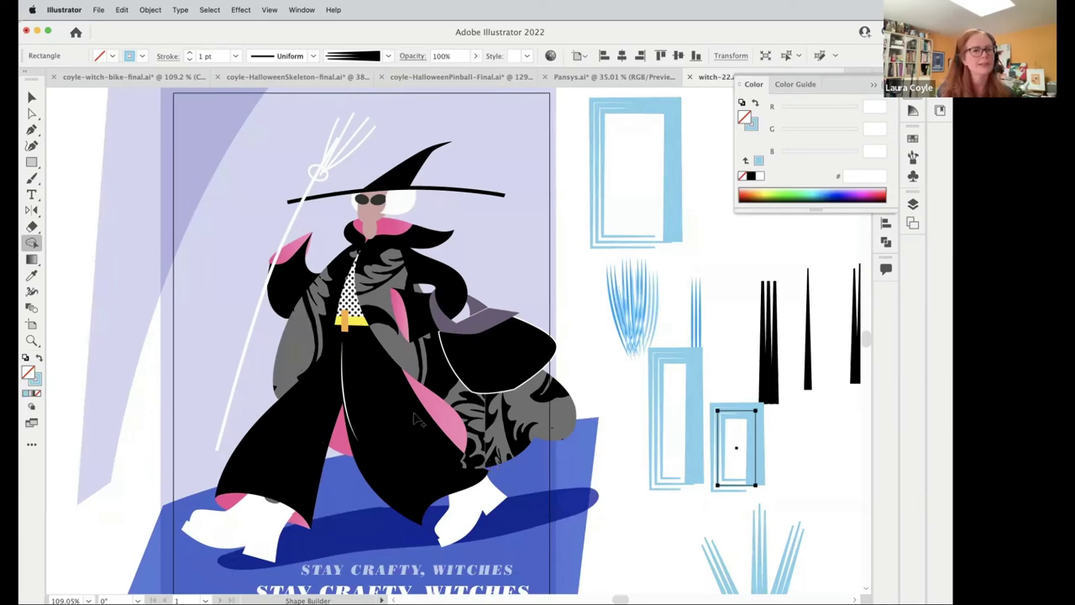
- Copy the black coat panel from the witch onto the empty canvas beyond the painted blue strokes
{"action": "scroll", "coordinate": [418, 420], "scroll_direction": "down", "scroll_amount": 5}
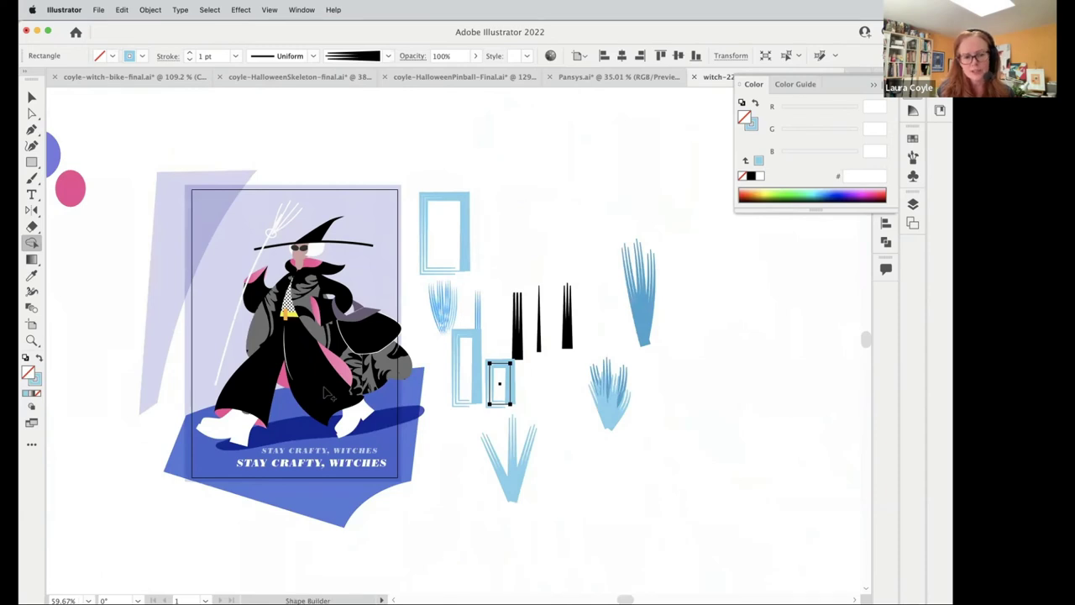
{"action": "left_click", "coordinate": [32, 96]}
{"action": "left_click", "coordinate": [320, 405]}
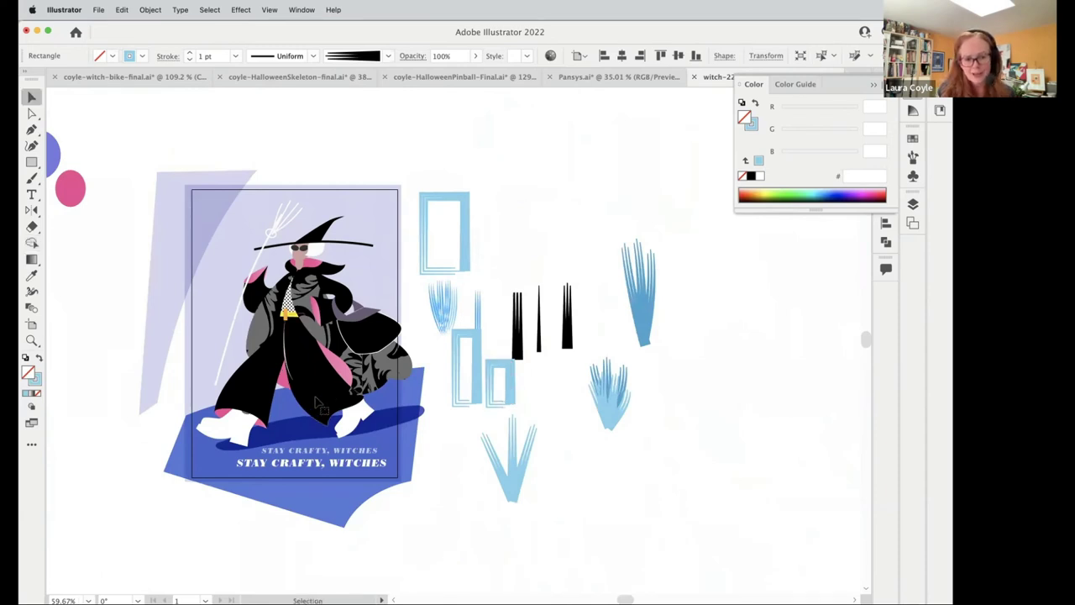
{"action": "left_click_drag", "start_coordinate": [320, 405], "coordinate": [775, 381]}
{"action": "scroll", "coordinate": [779, 420], "scroll_direction": "right", "scroll_amount": 5}
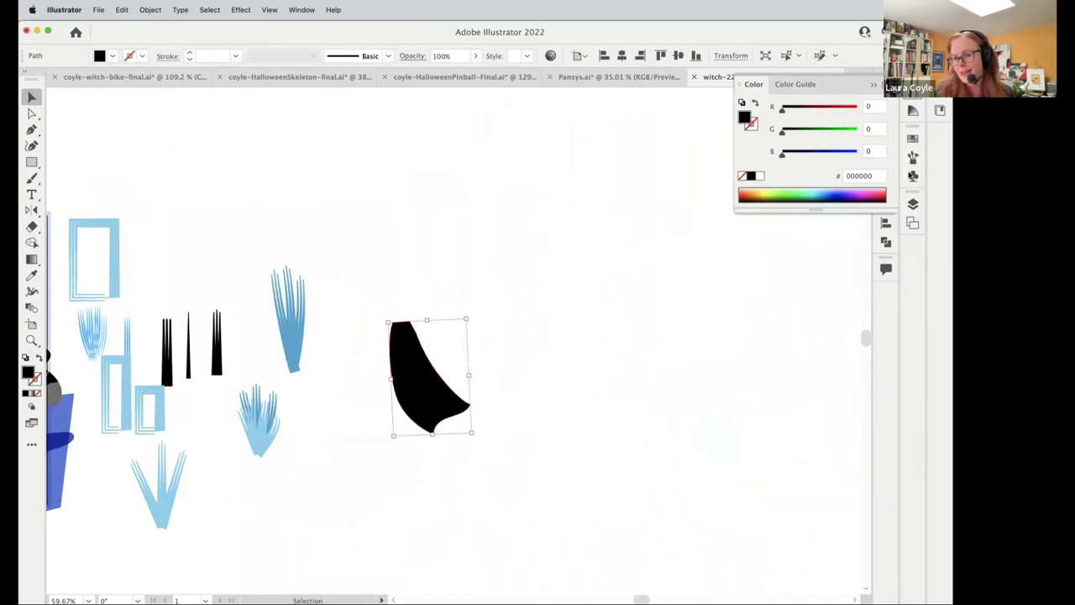
- Expand the Swatches list to show all swatches and open the Bridgerton library
{"action": "left_click", "coordinate": [912, 139]}
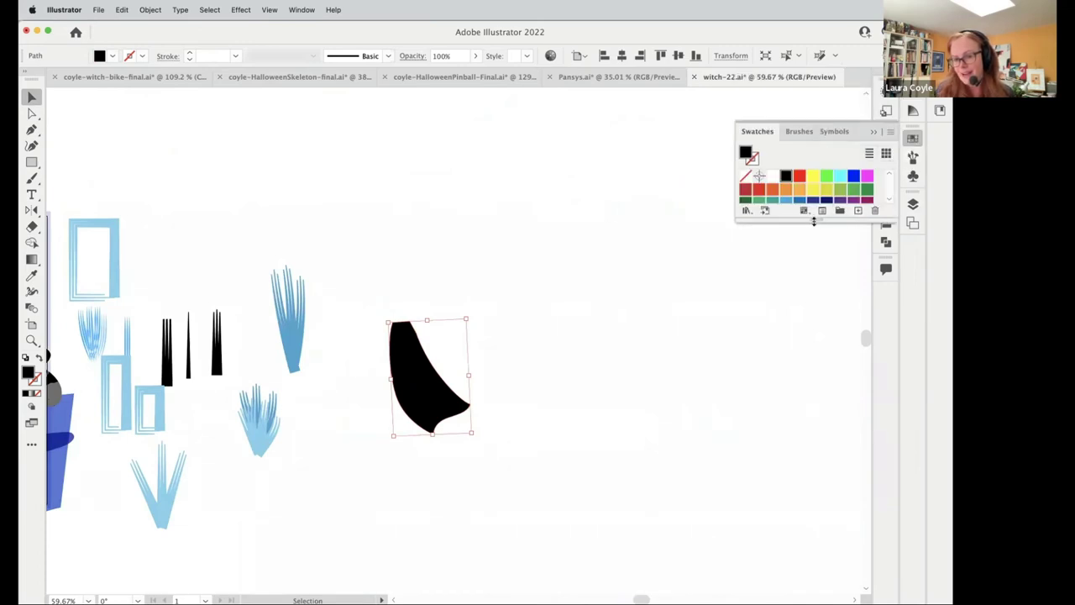
{"action": "left_click_drag", "start_coordinate": [814, 220], "coordinate": [795, 443]}
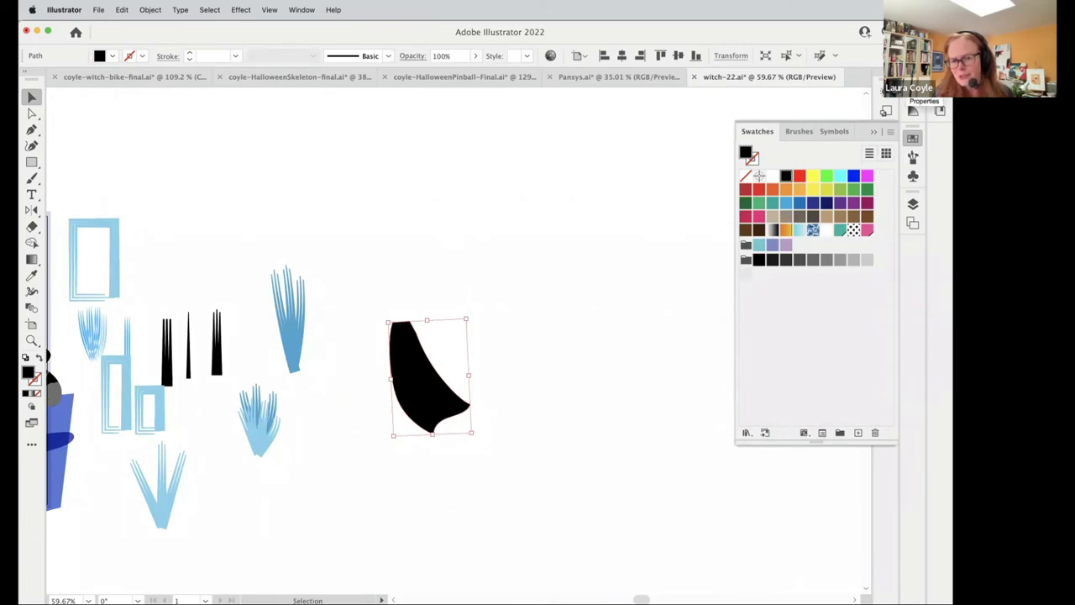
{"action": "left_click", "coordinate": [914, 110]}
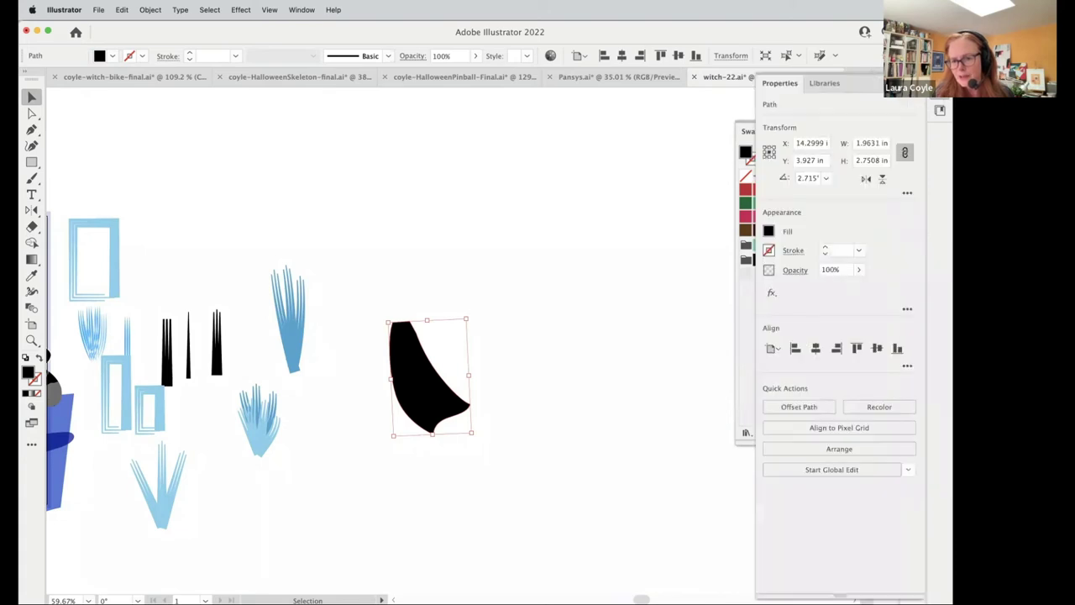
{"action": "left_click", "coordinate": [939, 111]}
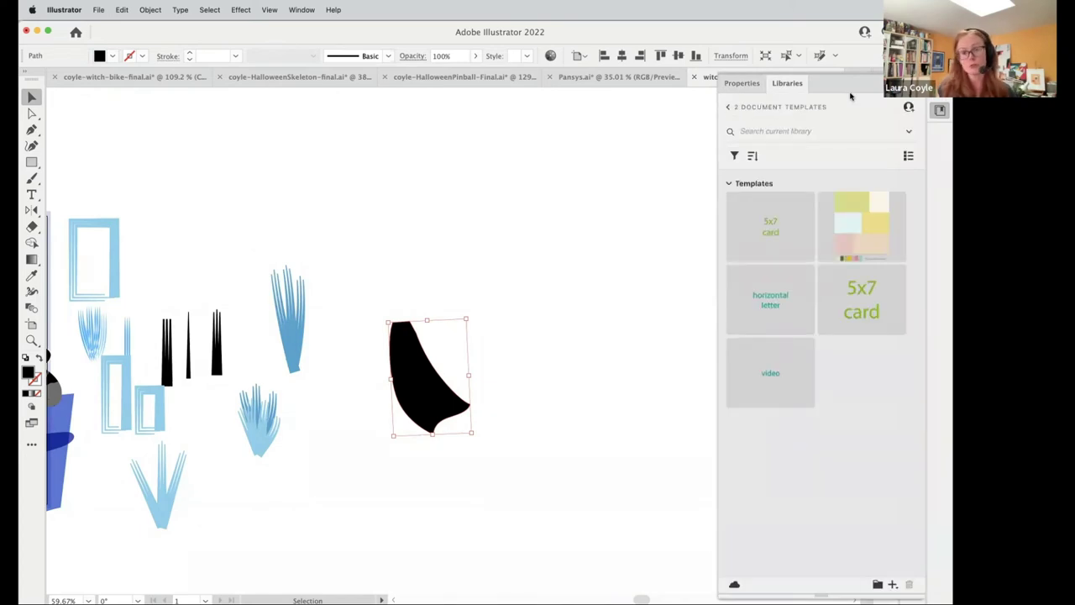
{"action": "left_click", "coordinate": [729, 106]}
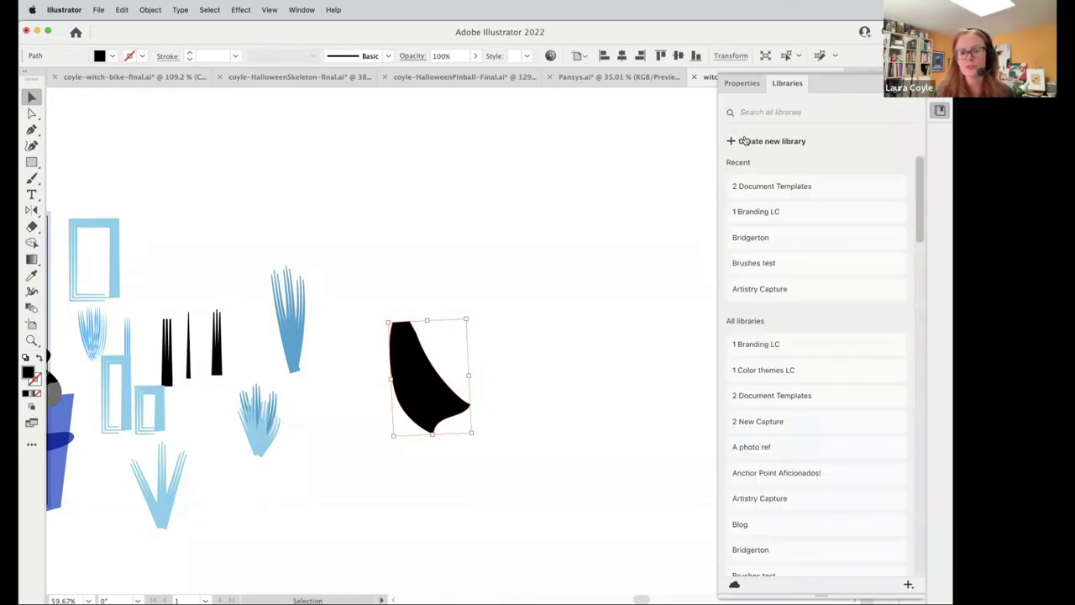
{"action": "left_click", "coordinate": [765, 239]}
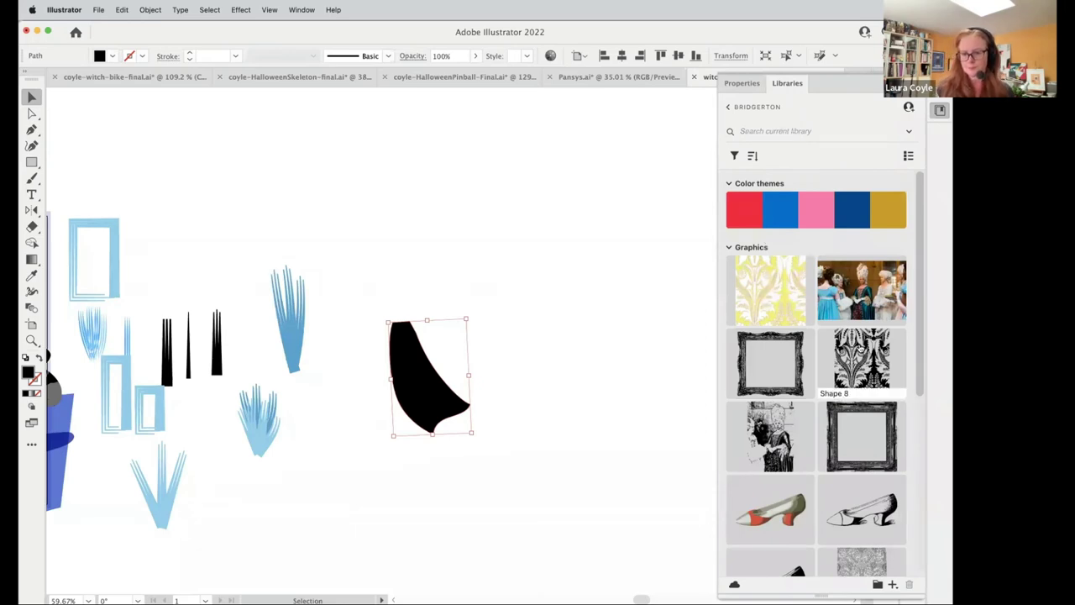
- Place a copy of the black damask graphic Shape 8 on the canvas beside the black coat panel
{"action": "right_click", "coordinate": [861, 347]}
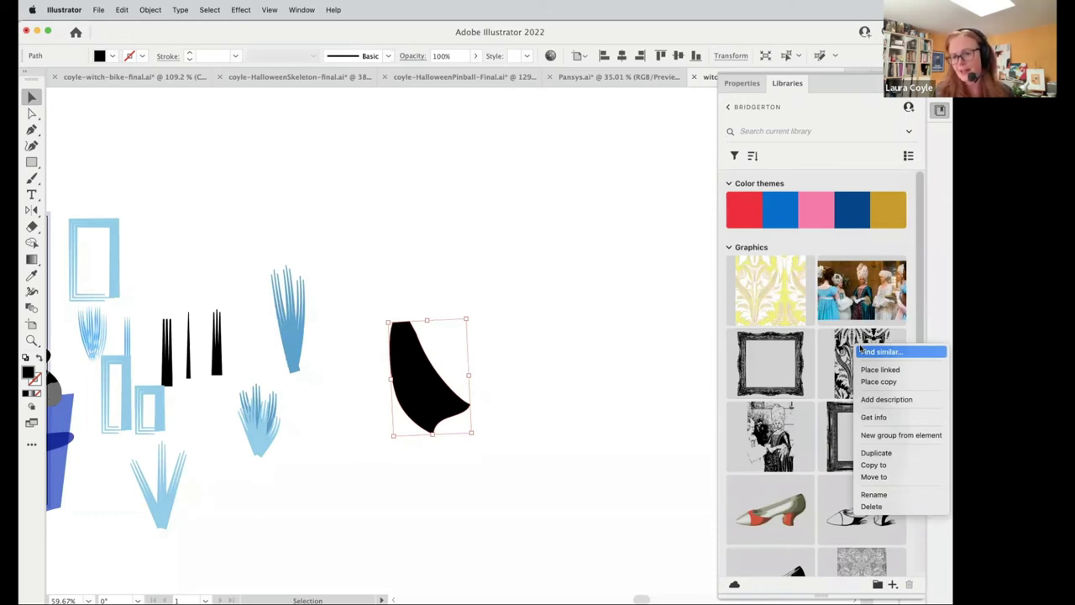
{"action": "left_click", "coordinate": [879, 380]}
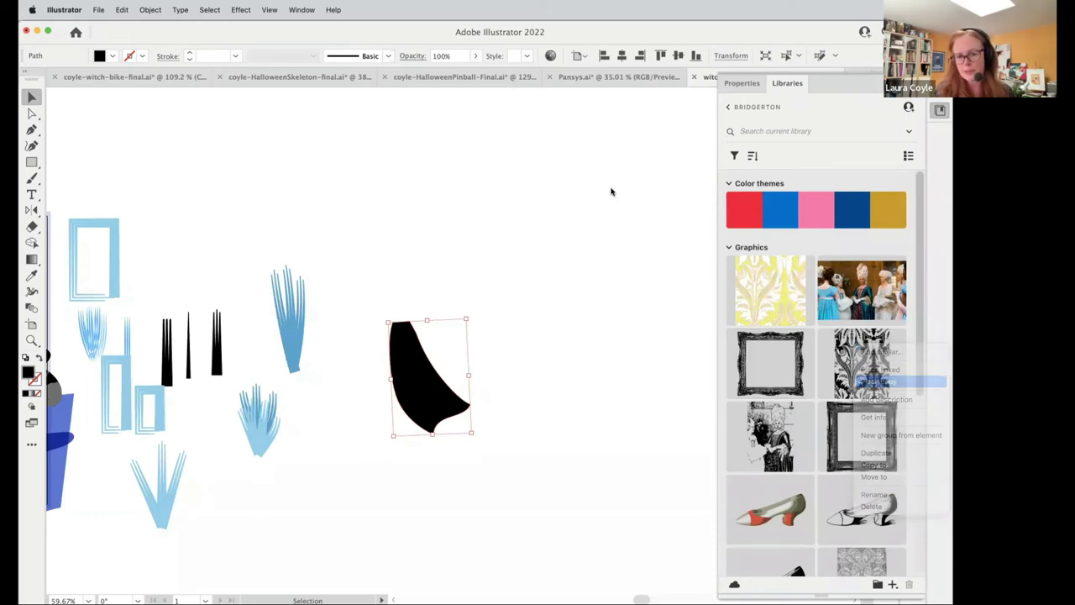
{"action": "left_click", "coordinate": [520, 168]}
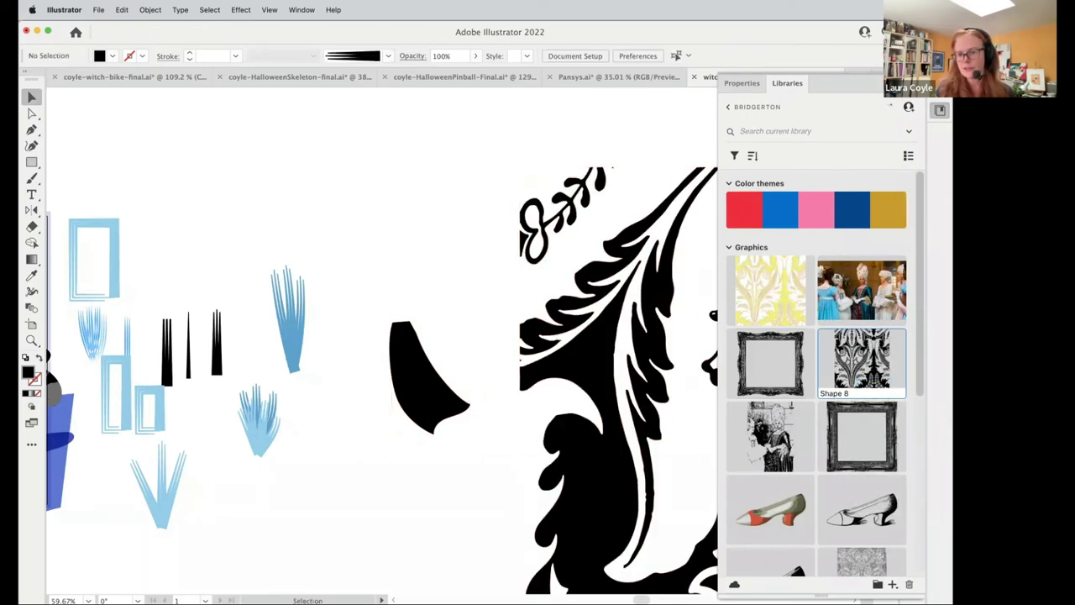
- Scale the damask group down to about a third of its size and move it up, farther from the coat panel
{"action": "scroll", "coordinate": [547, 449], "scroll_direction": "down", "scroll_amount": 5}
{"action": "scroll", "coordinate": [547, 449], "scroll_direction": "up", "scroll_amount": 3}
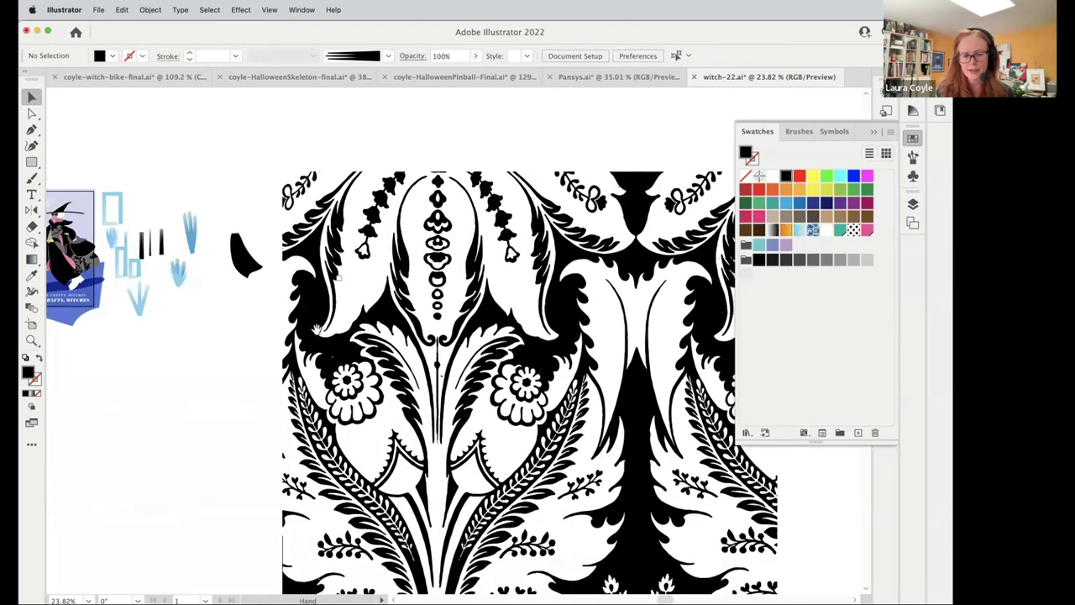
{"action": "scroll", "coordinate": [444, 316], "scroll_direction": "down", "scroll_amount": 3}
{"action": "left_click", "coordinate": [612, 559]}
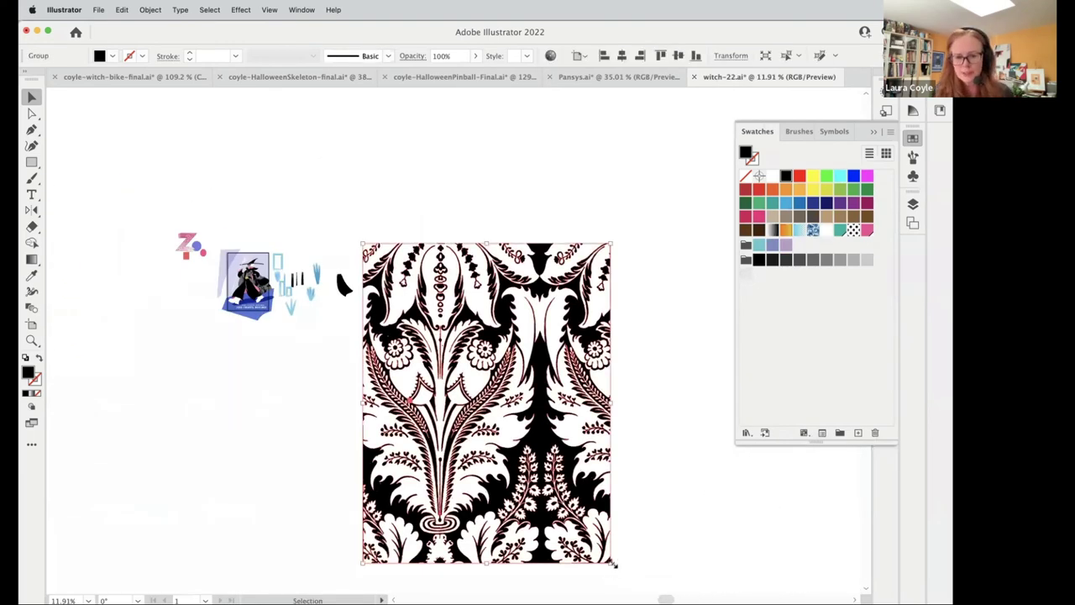
{"action": "left_click_drag", "start_coordinate": [615, 560], "coordinate": [441, 342]}
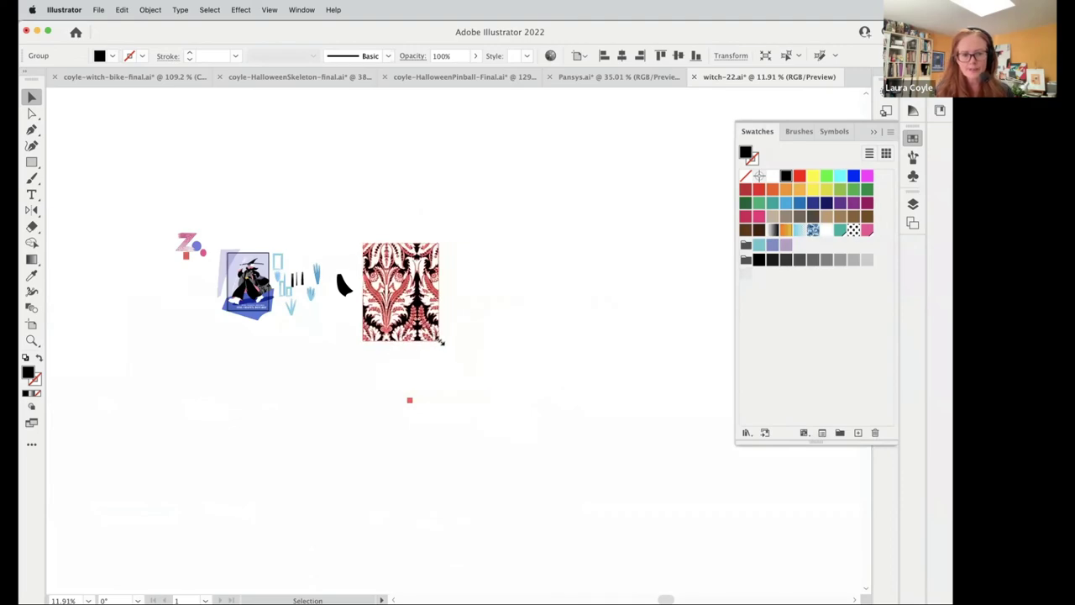
{"action": "left_click", "coordinate": [463, 409]}
{"action": "left_click_drag", "start_coordinate": [379, 379], "coordinate": [650, 504]}
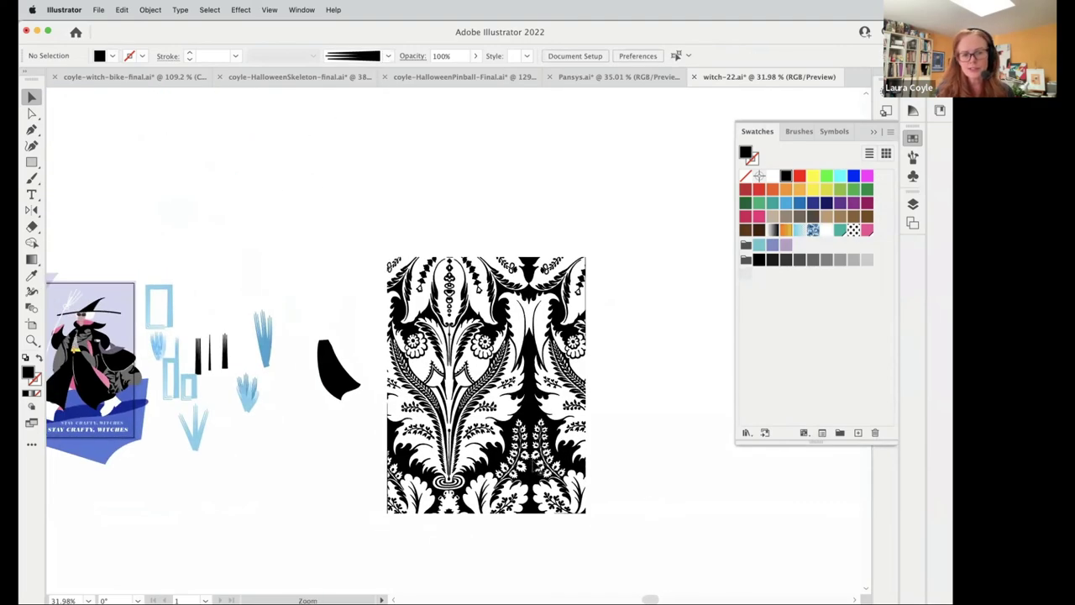
{"action": "left_click_drag", "start_coordinate": [538, 468], "coordinate": [580, 379]}
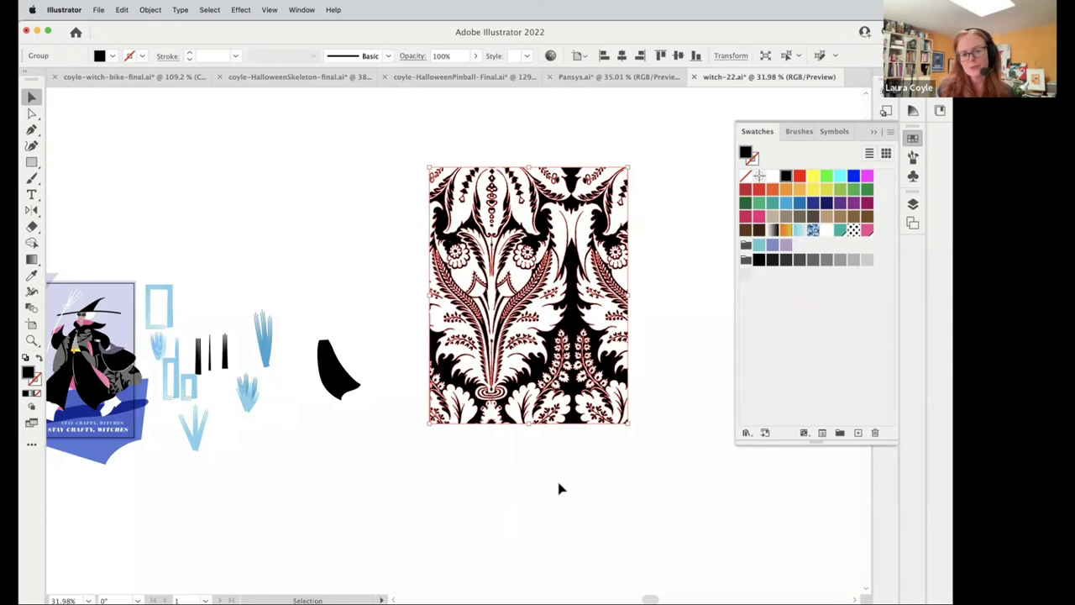
- Recolour the damask group with a pale blue fill and save it as a pattern swatch
{"action": "double_click", "coordinate": [28, 373]}
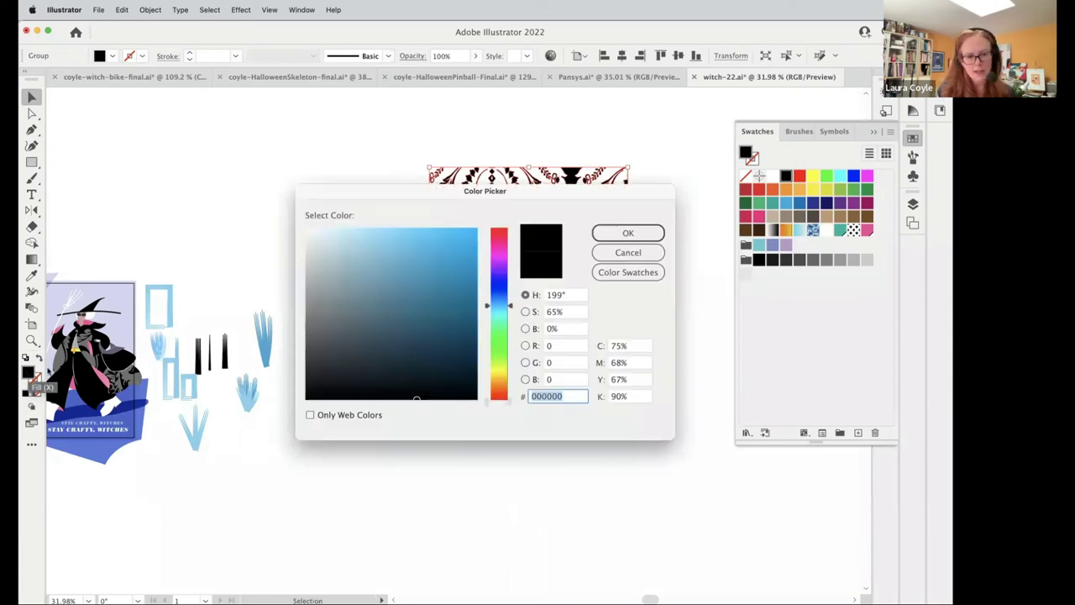
{"action": "left_click", "coordinate": [345, 243]}
{"action": "left_click", "coordinate": [626, 236]}
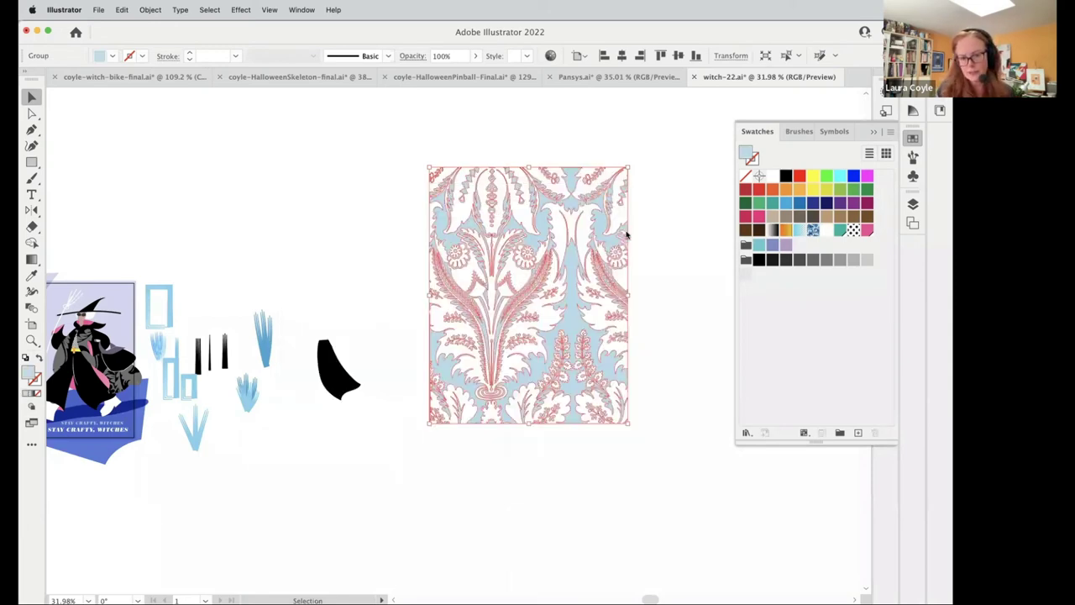
{"action": "left_click_drag", "start_coordinate": [605, 331], "coordinate": [834, 353]}
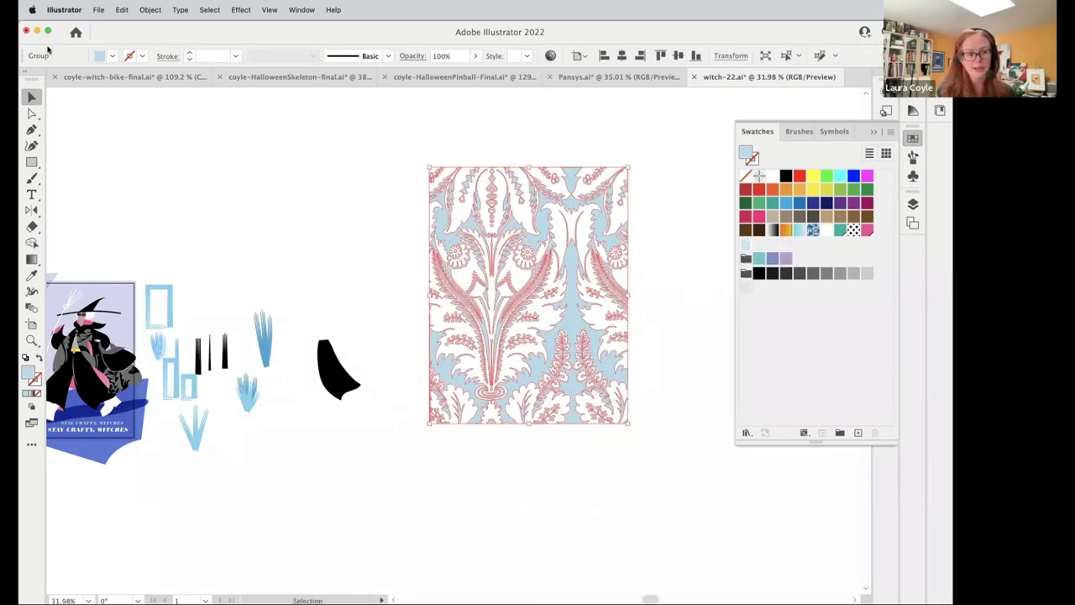
- Draw a large, nearly square rectangle below the damask group, fill it with the new damask pattern swatch and deselect it
{"action": "left_click", "coordinate": [32, 162]}
{"action": "left_click_drag", "start_coordinate": [564, 441], "coordinate": [475, 180]}
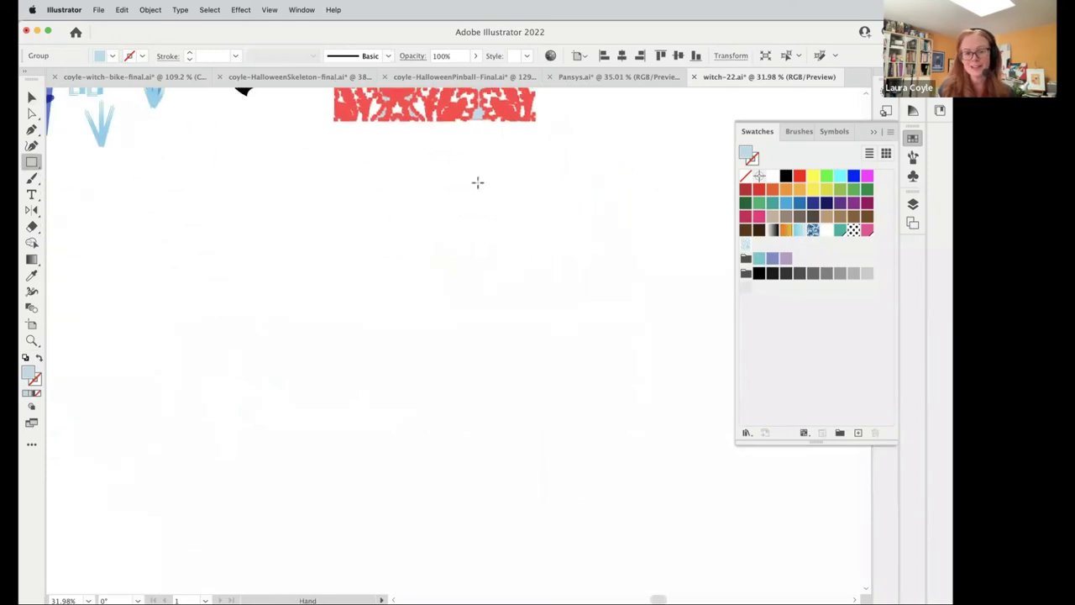
{"action": "mouse_move", "coordinate": [264, 182]}
{"action": "left_mouse_down"}
{"action": "mouse_move", "coordinate": [641, 523]}
{"action": "mouse_move", "coordinate": [665, 568]}
{"action": "left_mouse_up"}
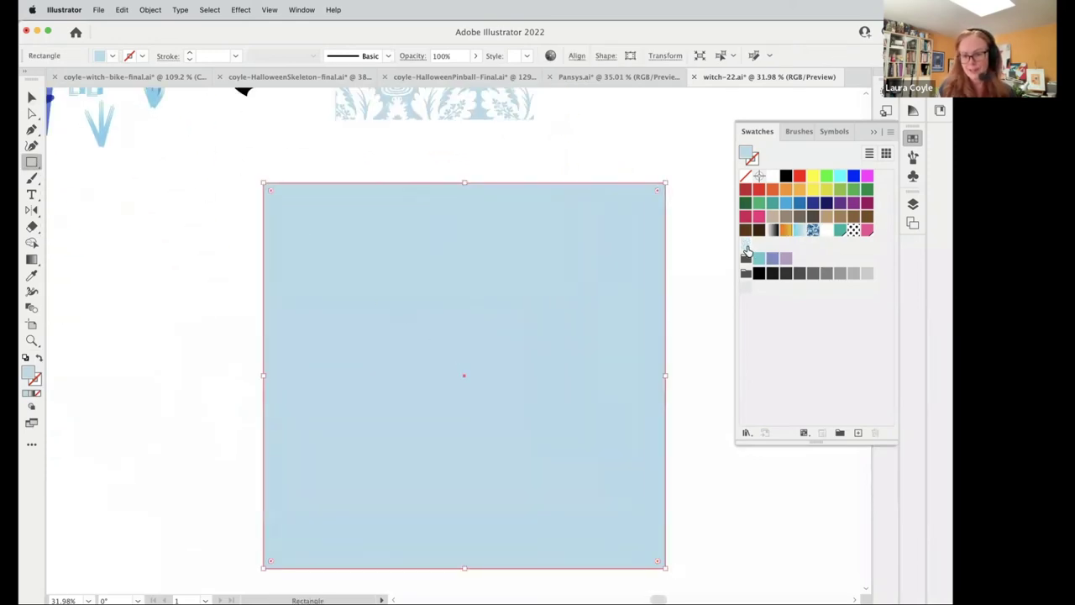
{"action": "left_click", "coordinate": [746, 245]}
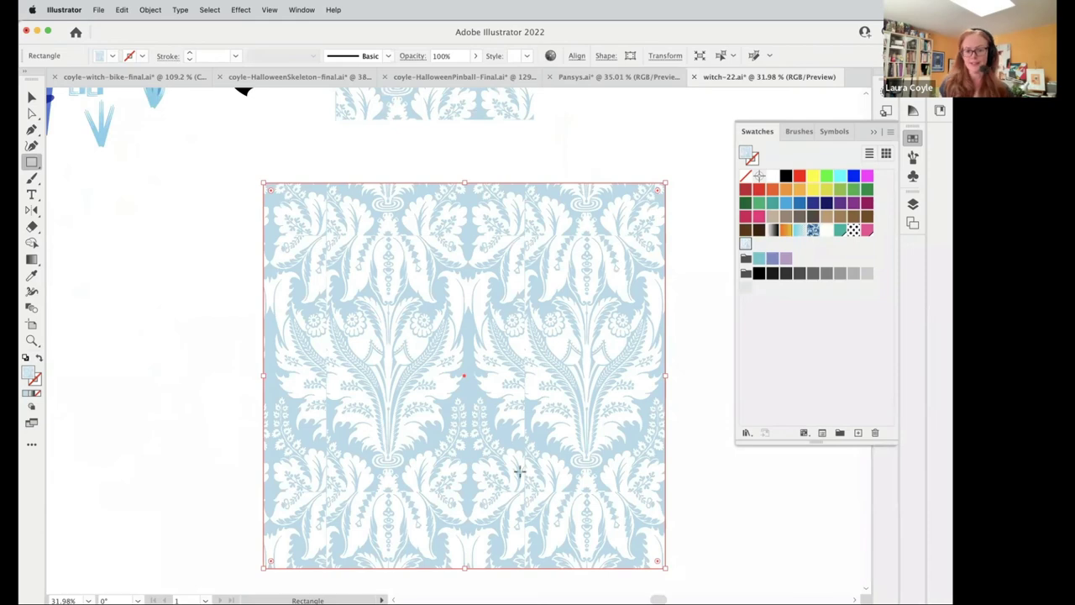
{"action": "left_click", "coordinate": [31, 97]}
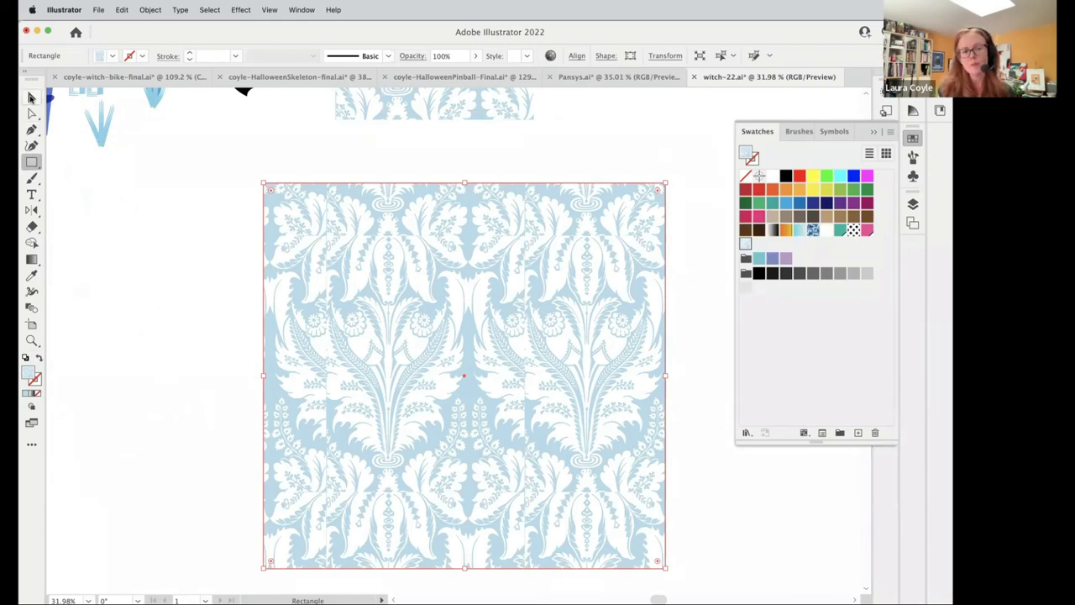
{"action": "left_click", "coordinate": [250, 333]}
- Select the copied black coat panel and add a second fill to its appearance above the existing one
{"action": "scroll", "coordinate": [336, 389], "scroll_direction": "up", "scroll_amount": 5}
{"action": "scroll", "coordinate": [336, 389], "scroll_direction": "left", "scroll_amount": 3}
{"action": "scroll", "coordinate": [376, 309], "scroll_direction": "up", "scroll_amount": 10}
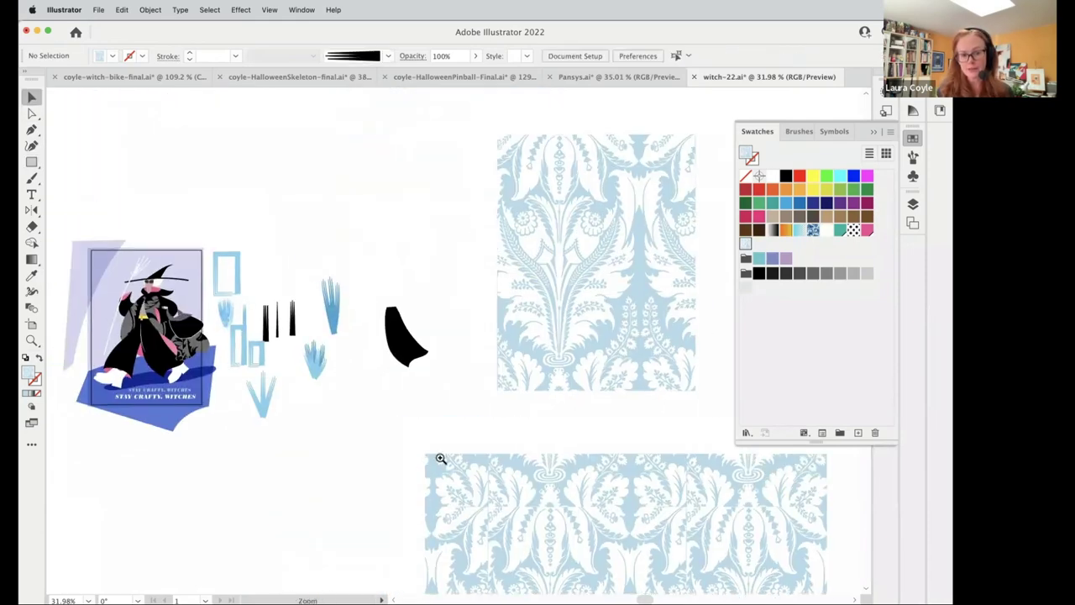
{"action": "left_click", "coordinate": [414, 488]}
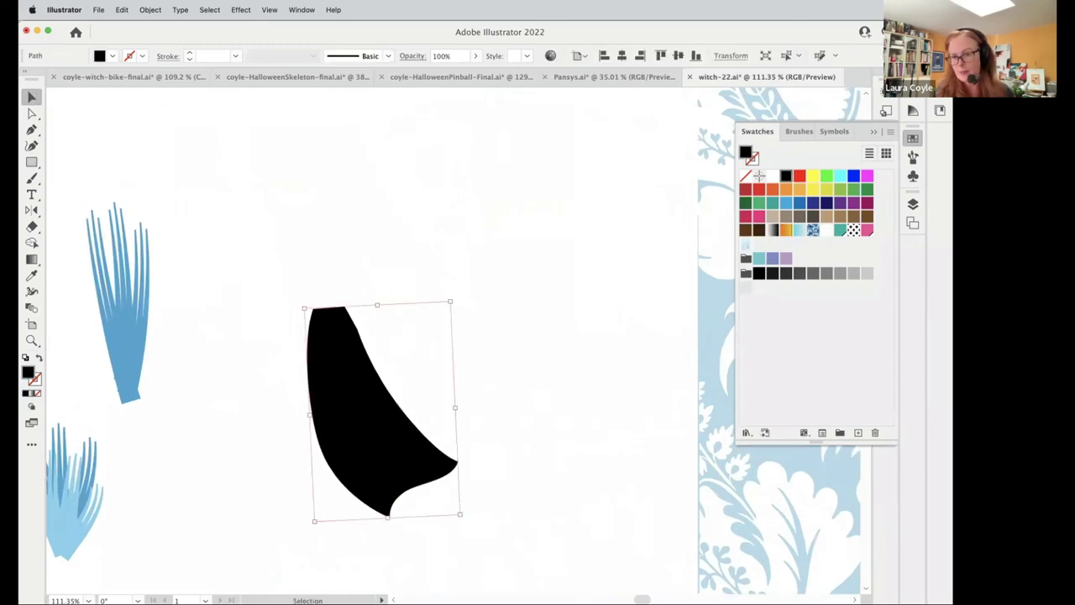
{"action": "left_click", "coordinate": [873, 131]}
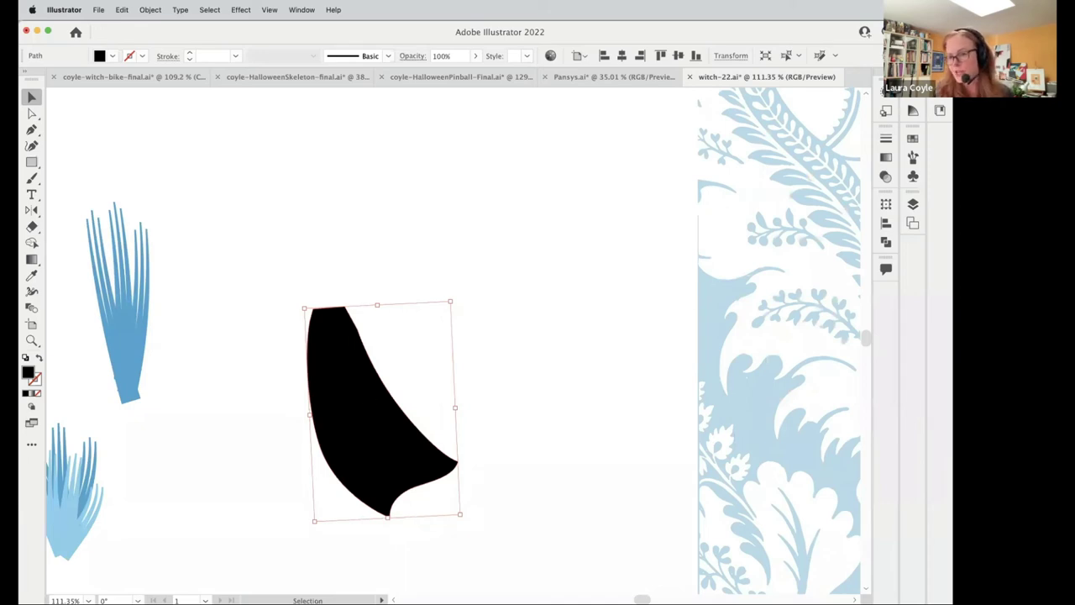
{"action": "left_click", "coordinate": [885, 110]}
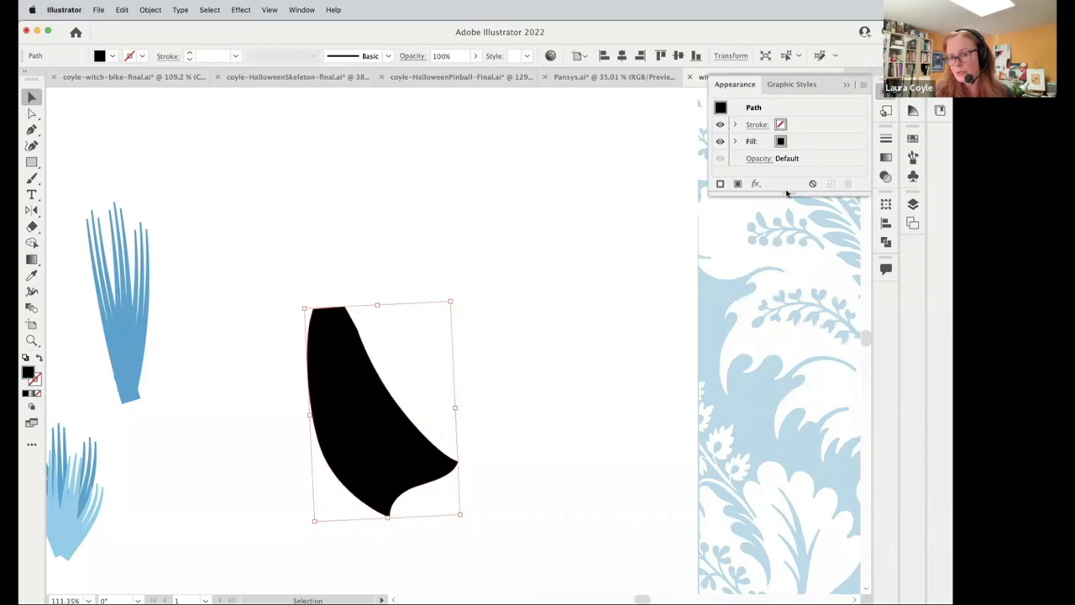
{"action": "left_click_drag", "start_coordinate": [790, 195], "coordinate": [804, 315]}
{"action": "left_click", "coordinate": [796, 143]}
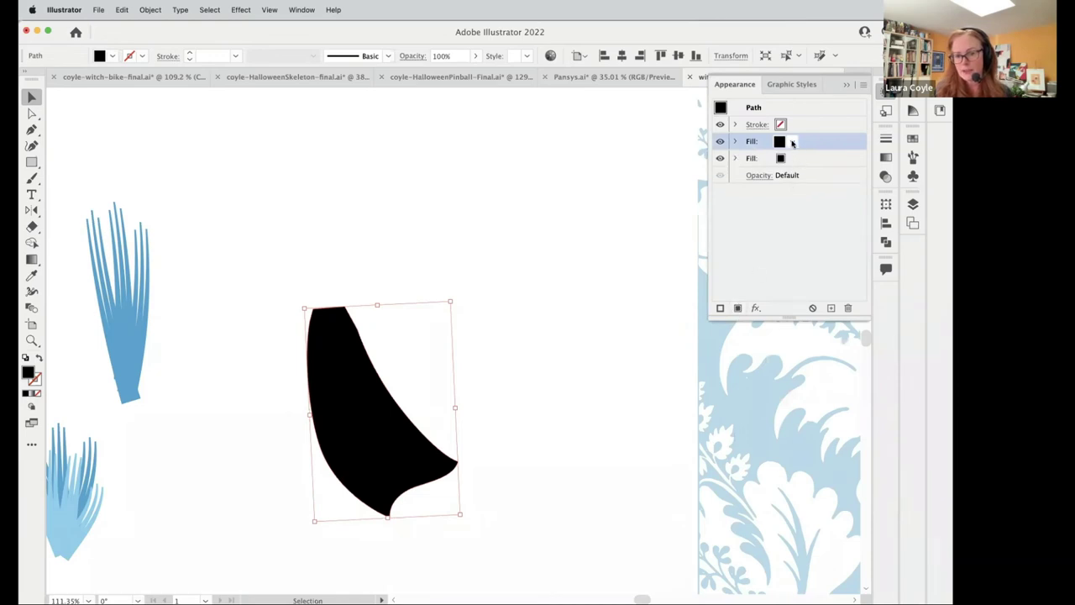
- Set the upper fill of the coat panel to the new damask pattern swatch and deselect the panel
{"action": "left_click", "coordinate": [792, 142]}
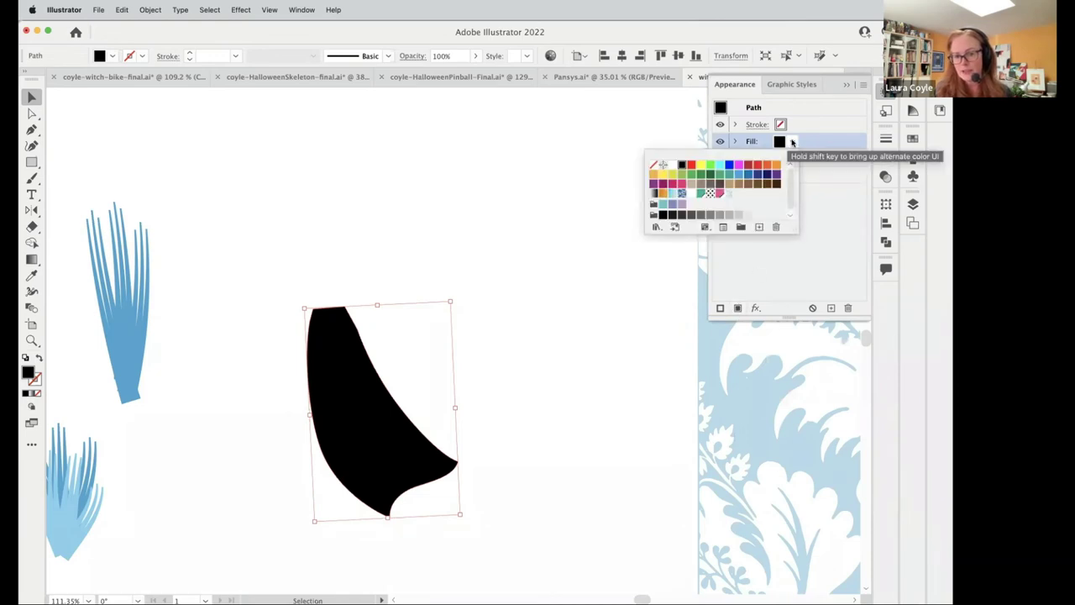
{"action": "left_click", "coordinate": [727, 195]}
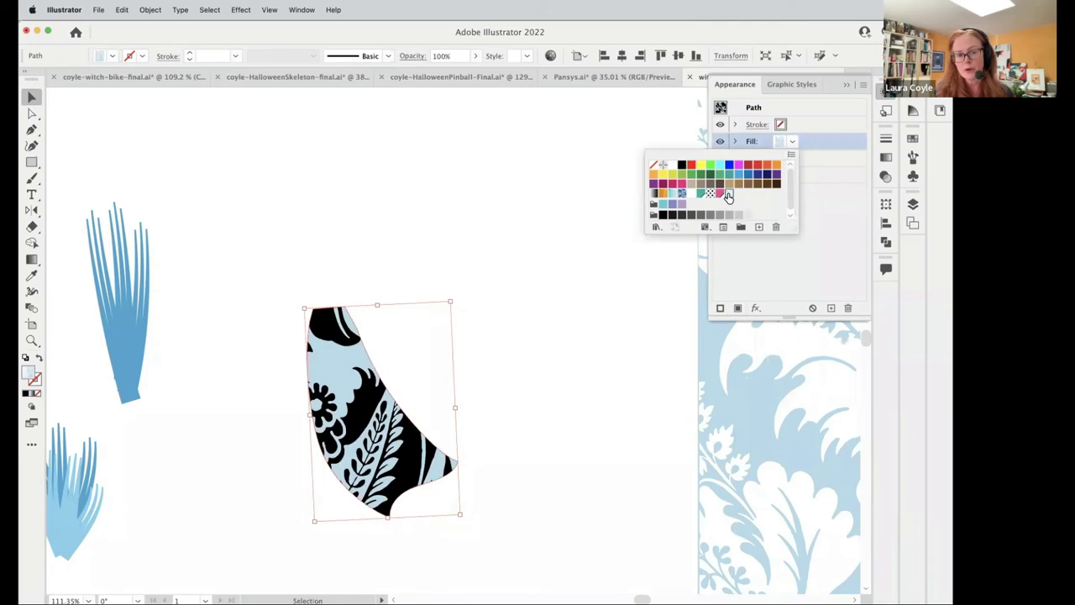
{"action": "left_click", "coordinate": [560, 505]}
{"action": "left_click", "coordinate": [560, 509]}
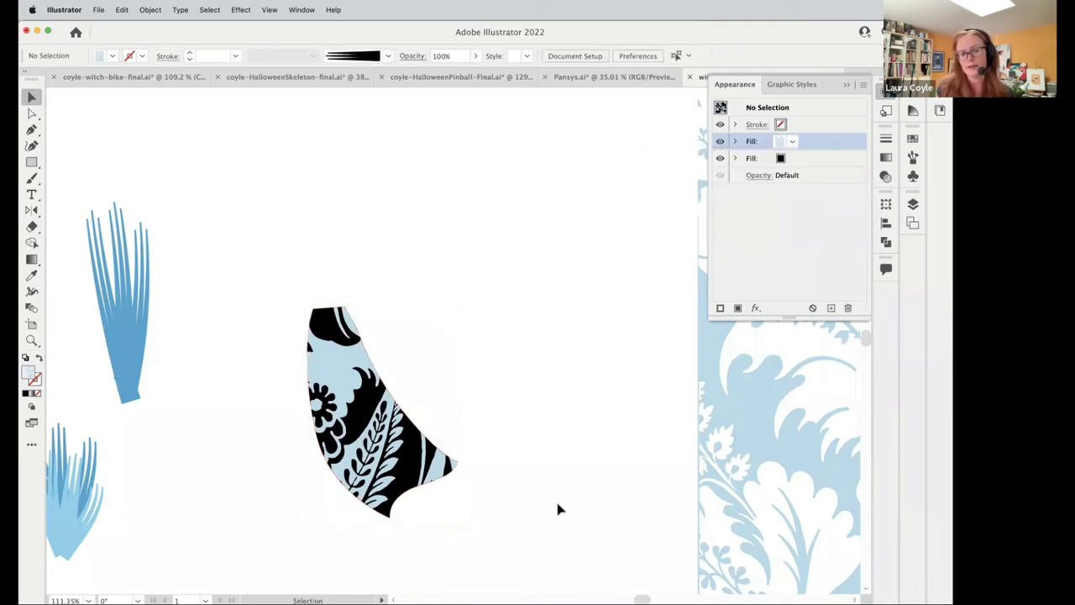
- Select the patterned panel and move it over the lower part of the witch's coat, shifting it slightly across the figure
{"action": "left_click", "coordinate": [512, 469], "text": "alt+super"}
{"action": "left_click", "coordinate": [415, 531], "text": "alt+super"}
{"action": "left_click_drag", "start_coordinate": [420, 547], "coordinate": [610, 474]}
{"action": "left_click", "coordinate": [643, 395]}
{"action": "key", "text": "shift+Left"}
{"action": "key", "text": "shift+Left"}
{"action": "key", "text": "shift+Left"}
{"action": "key", "text": "shift+Left"}
{"action": "key", "text": "shift+Left"}
{"action": "key", "text": "shift+Left"}
{"action": "key", "text": "shift+Left"}
{"action": "key", "text": "shift+Left"}
{"action": "key", "text": "shift+Left"}
{"action": "key", "text": "shift+Left"}
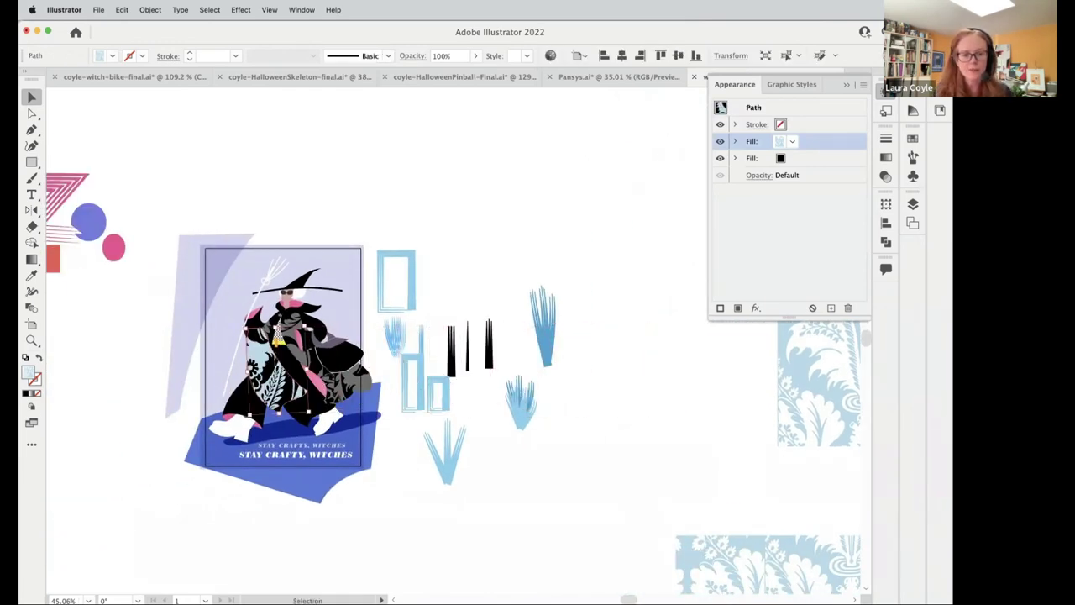
{"action": "left_click_drag", "start_coordinate": [277, 401], "coordinate": [311, 411]}
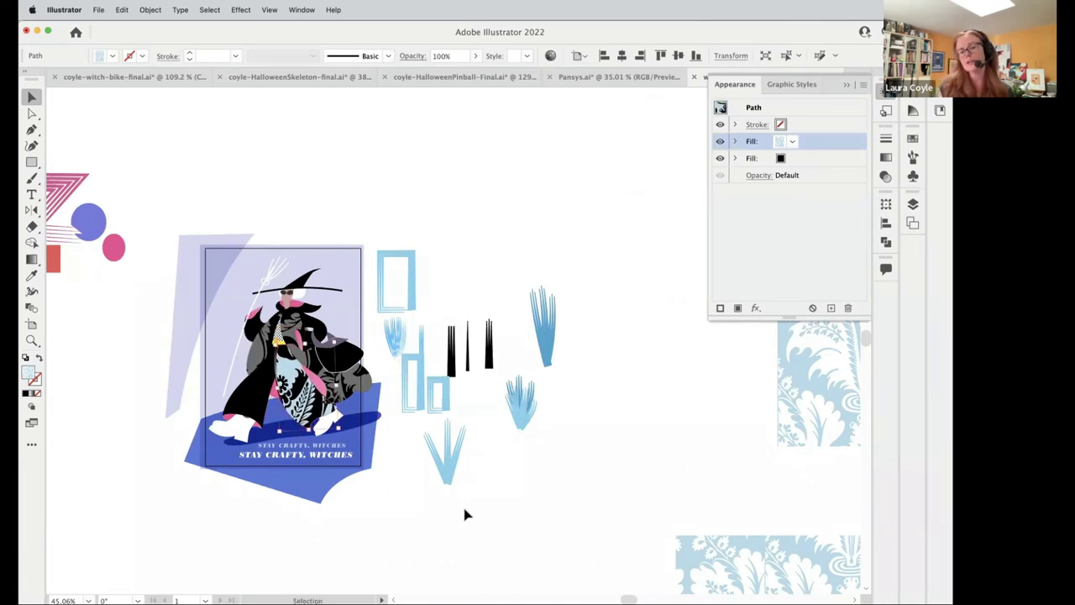
- Move the patterned panel back off the artboard to the empty area beside the brush samples
{"action": "key", "text": "shift+Right"}
{"action": "key", "text": "shift+Right"}
{"action": "key", "text": "shift+Right"}
{"action": "key", "text": "shift+Right"}
{"action": "key", "text": "shift+Right"}
{"action": "key", "text": "shift+Right"}
{"action": "key", "text": "shift+Right"}
{"action": "key", "text": "shift+Right"}
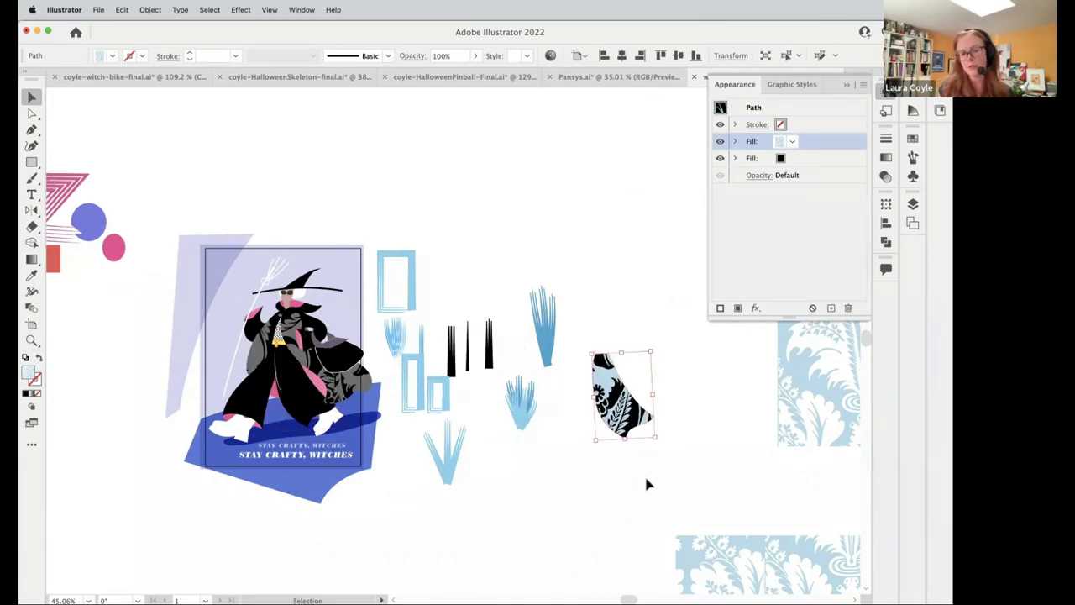
- Add a Transform effect to the damask fill that transforms patterns but not objects, with a rotation angle of 33°
{"action": "scroll", "coordinate": [706, 448], "scroll_direction": "up", "scroll_amount": 5}
{"action": "left_click_drag", "start_coordinate": [683, 391], "coordinate": [373, 525]}
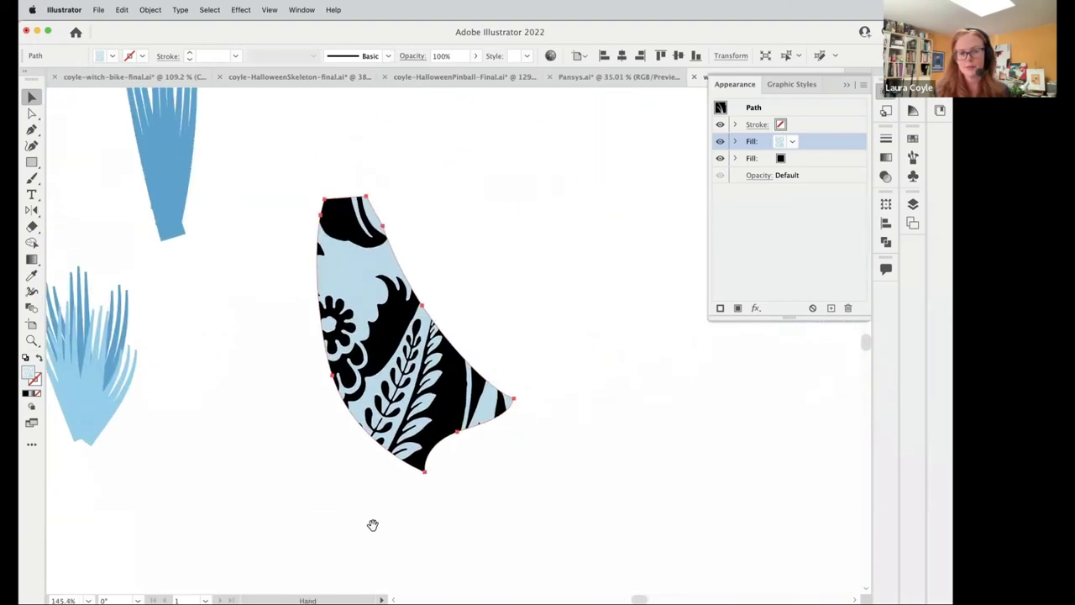
{"action": "scroll", "coordinate": [511, 463], "scroll_direction": "up", "scroll_amount": 1}
{"action": "scroll", "coordinate": [465, 461], "scroll_direction": "right", "scroll_amount": 2}
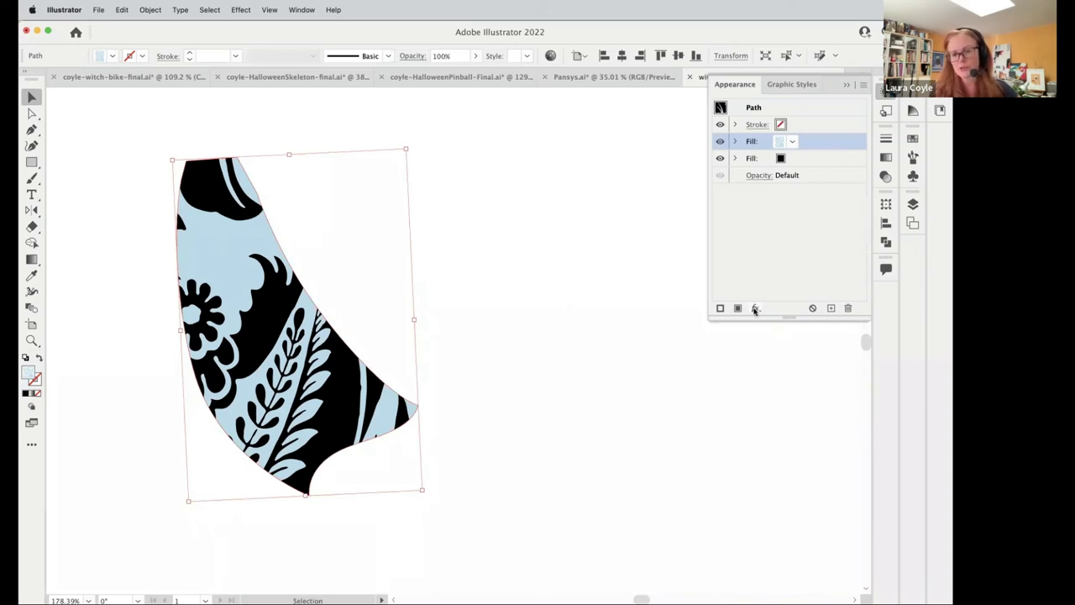
{"action": "left_click", "coordinate": [755, 309]}
{"action": "mouse_move", "coordinate": [756, 310]}
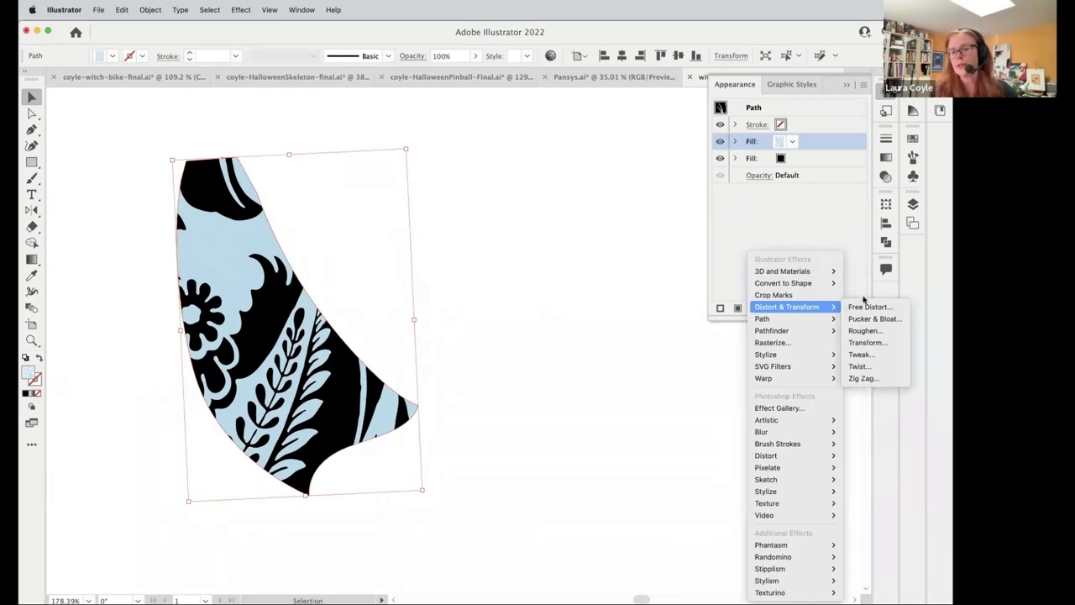
{"action": "left_click", "coordinate": [867, 344]}
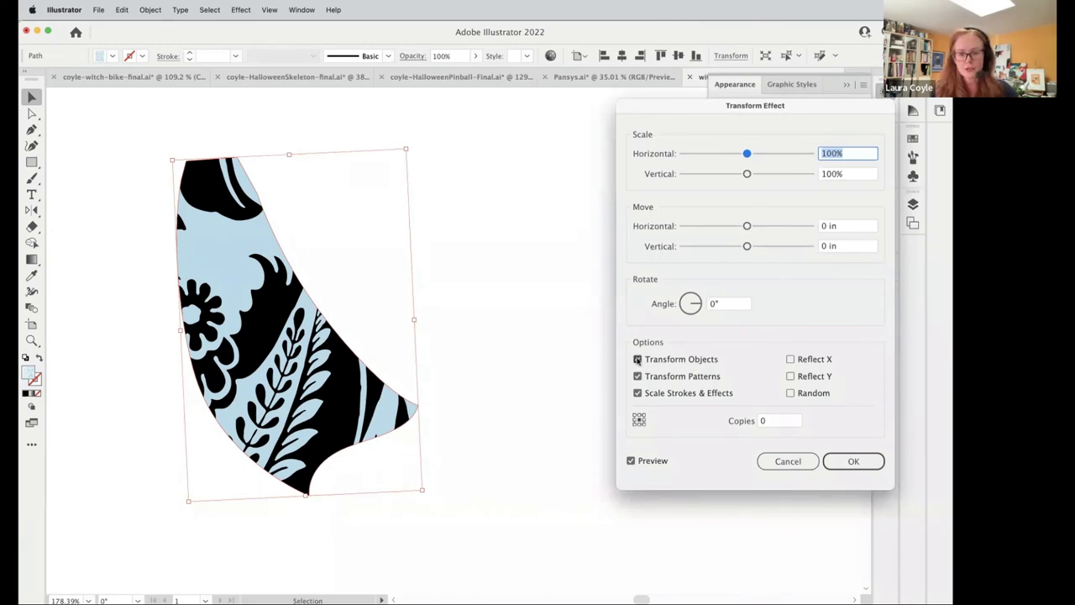
{"action": "left_click", "coordinate": [637, 359]}
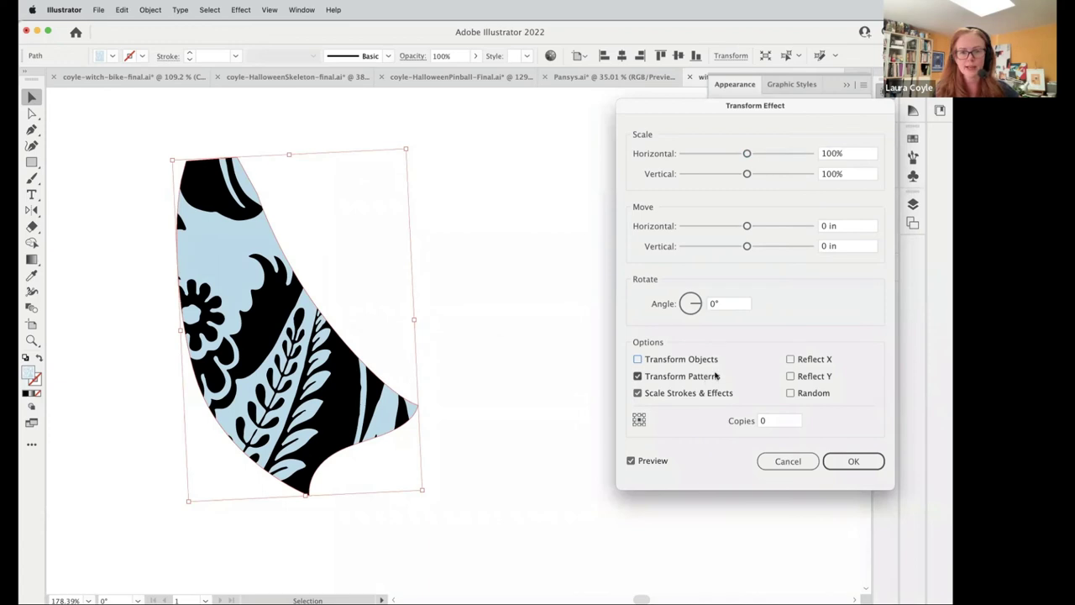
{"action": "left_click_drag", "start_coordinate": [692, 305], "coordinate": [694, 302]}
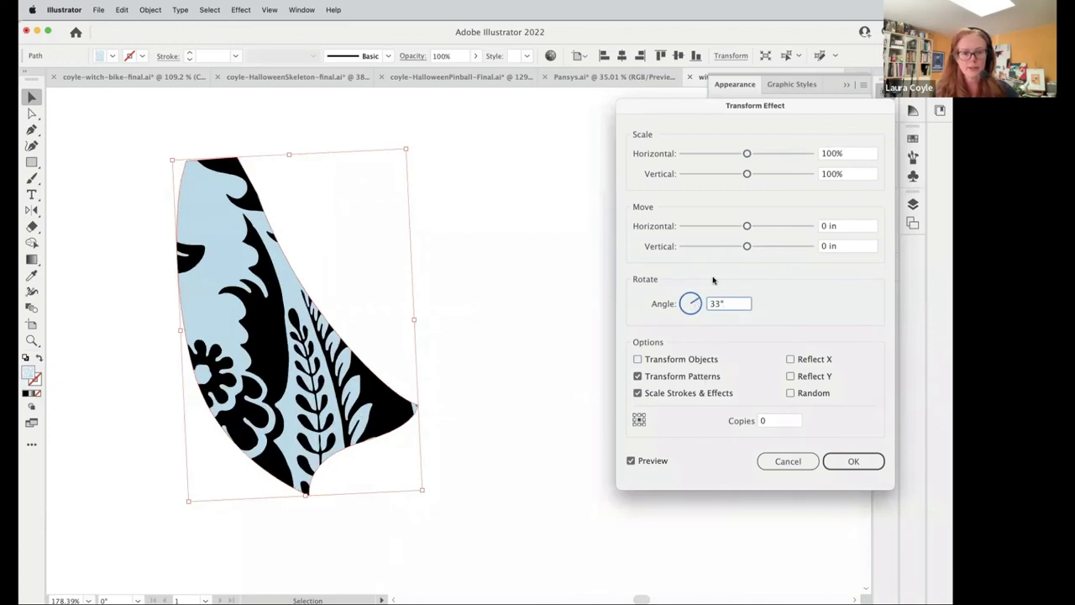
- Offset the pattern by -0.4583 in horizontally and -0.5833 in vertically, scale it to 57% by 58%, and apply the Transform effect
{"action": "left_click_drag", "start_coordinate": [744, 226], "coordinate": [719, 249]}
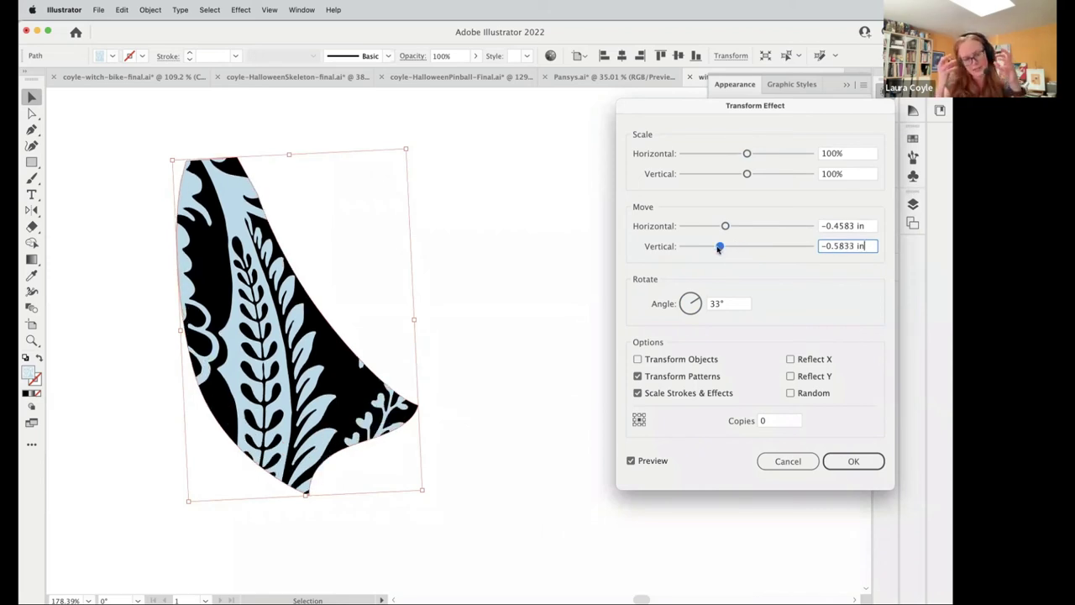
{"action": "left_click", "coordinate": [725, 154]}
{"action": "left_click", "coordinate": [725, 174]}
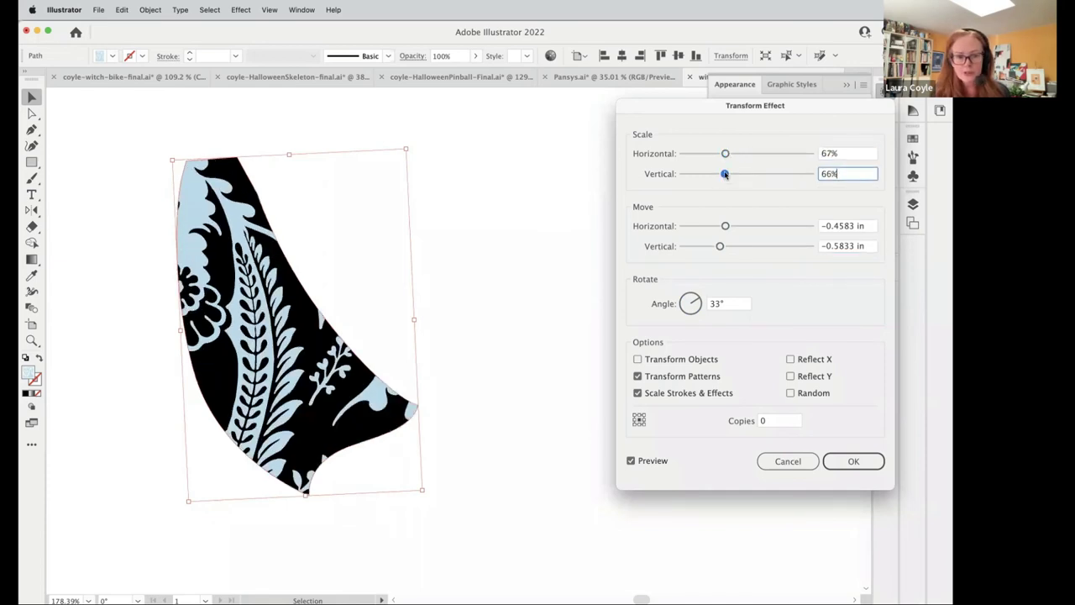
{"action": "left_click_drag", "start_coordinate": [725, 174], "coordinate": [720, 154]}
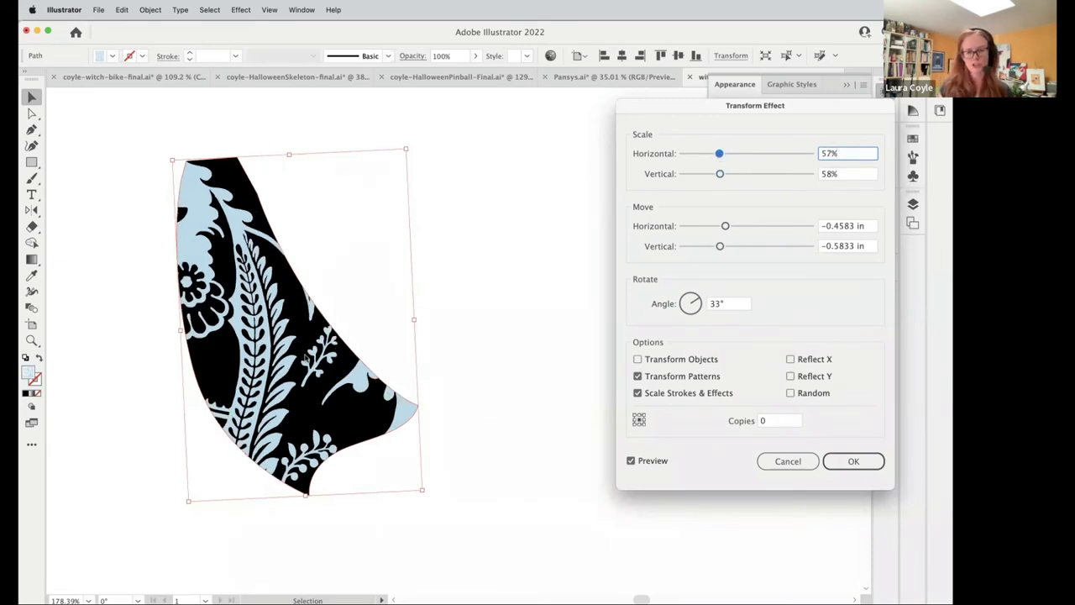
{"action": "left_click", "coordinate": [850, 461]}
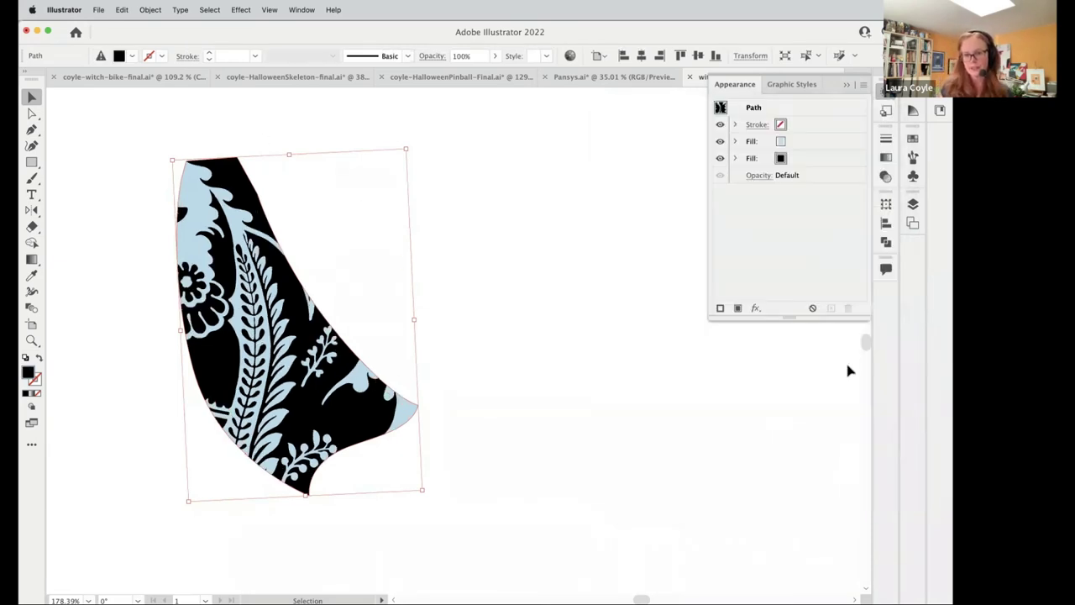
- Reopen the damask fill's Transform effect to review its settings, close it without changes and deselect the panel
{"action": "left_click", "coordinate": [735, 141]}
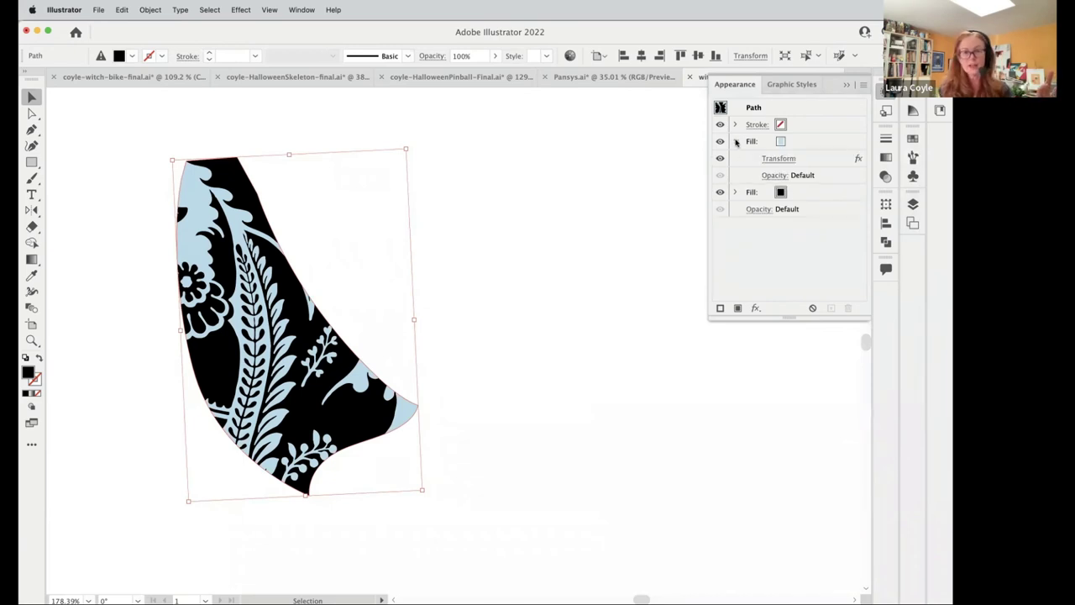
{"action": "left_click", "coordinate": [779, 159]}
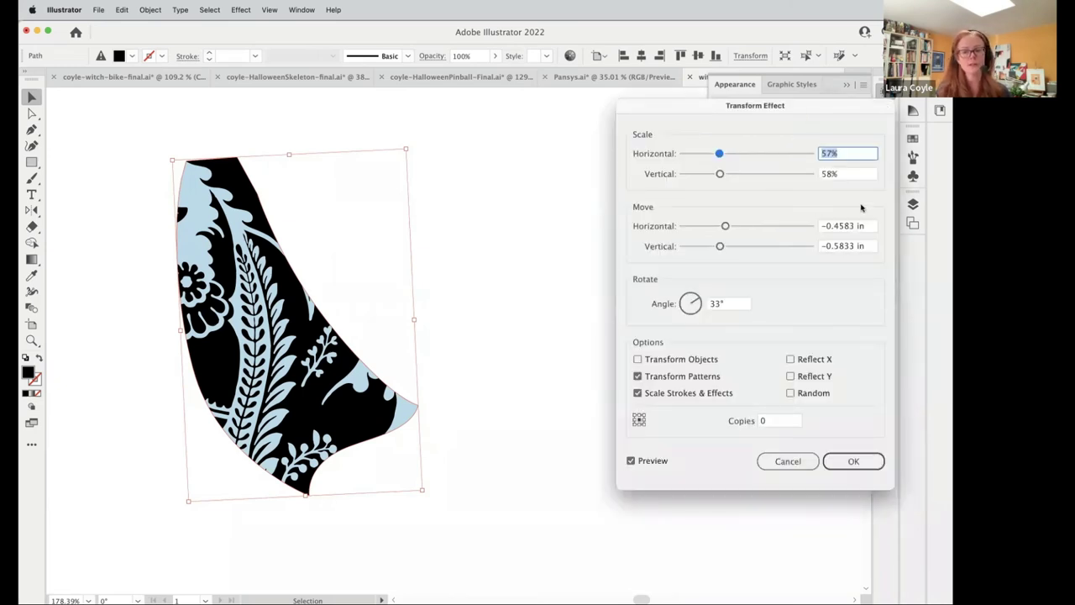
{"action": "left_click", "coordinate": [788, 470]}
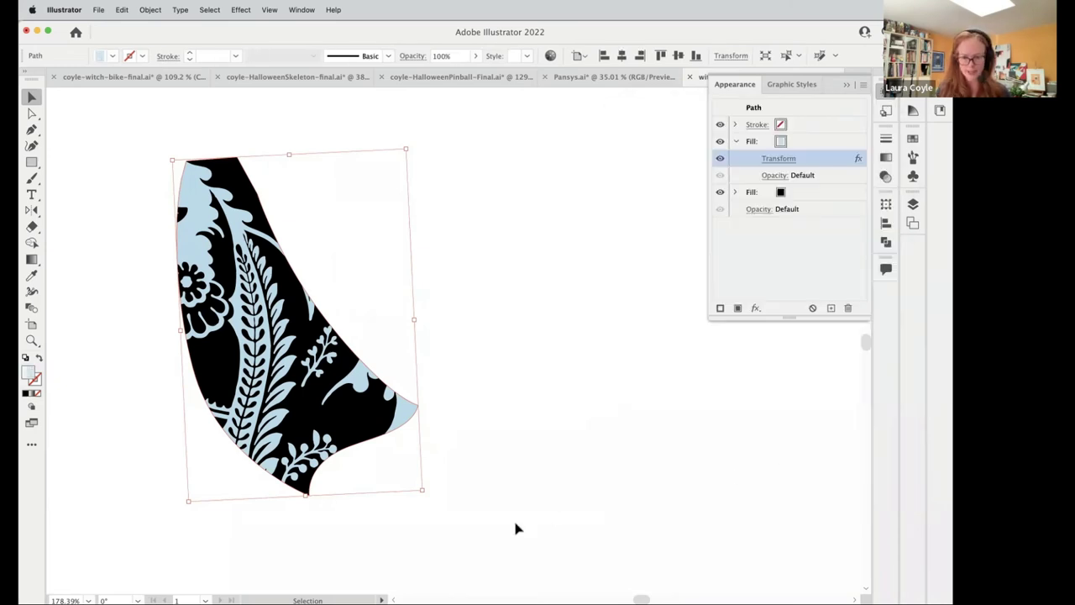
{"action": "left_click", "coordinate": [512, 526]}
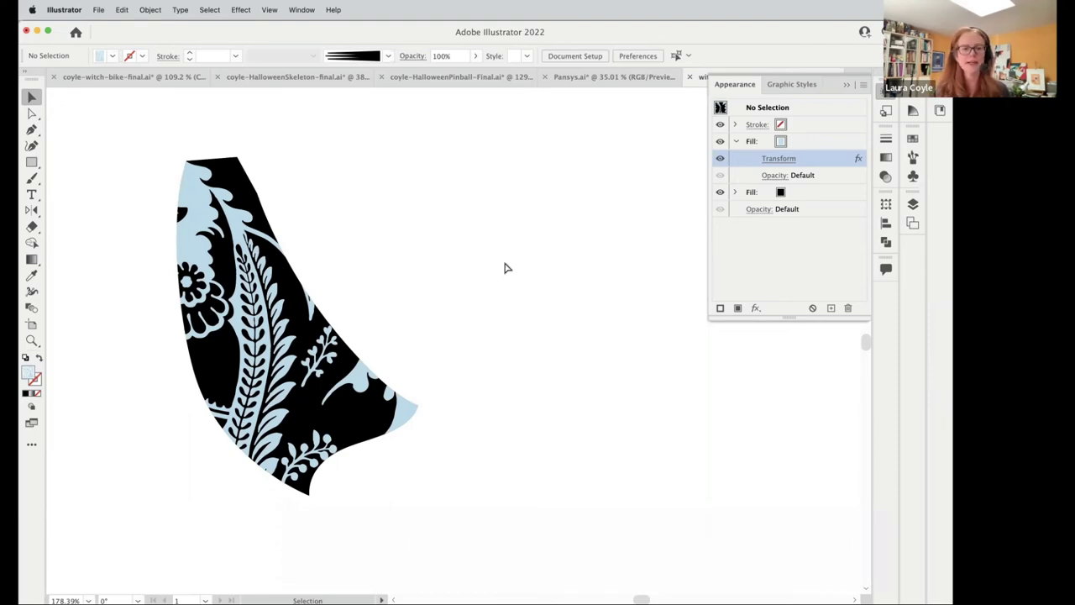
- Try an Arc envelope warp with a 30% horizontal bend on the large damask group and cancel it
{"action": "left_click_drag", "start_coordinate": [505, 266], "coordinate": [348, 468]}
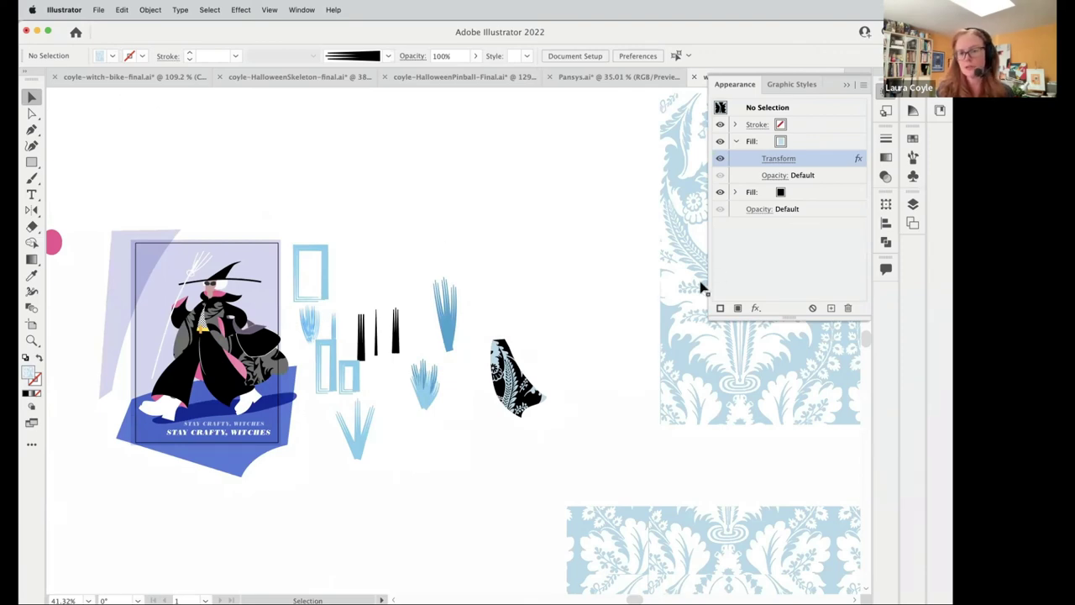
{"action": "scroll", "coordinate": [470, 294], "scroll_direction": "right", "scroll_amount": 10}
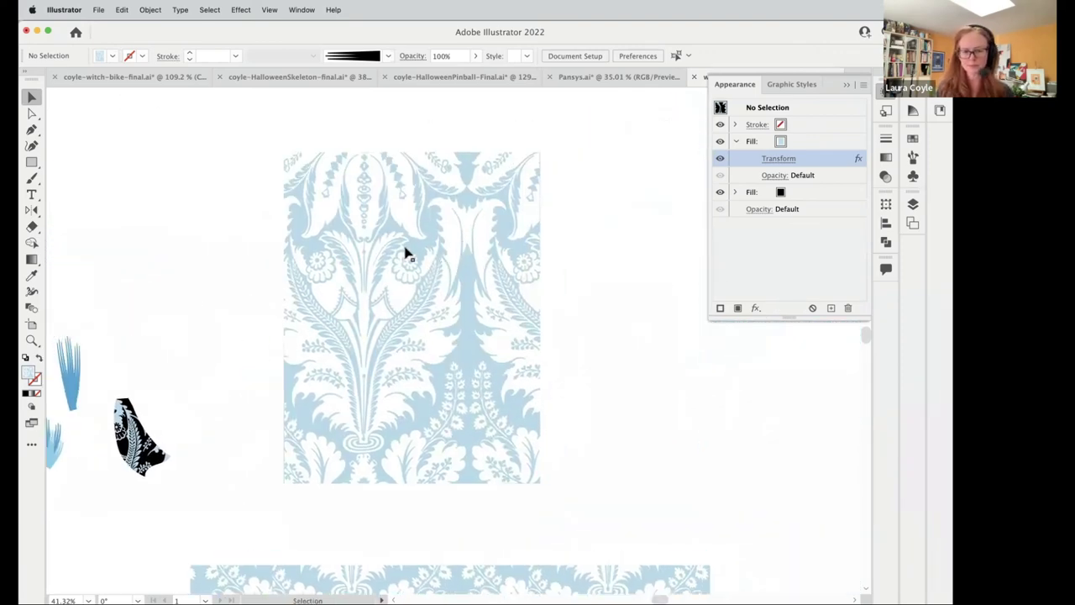
{"action": "left_click", "coordinate": [427, 250]}
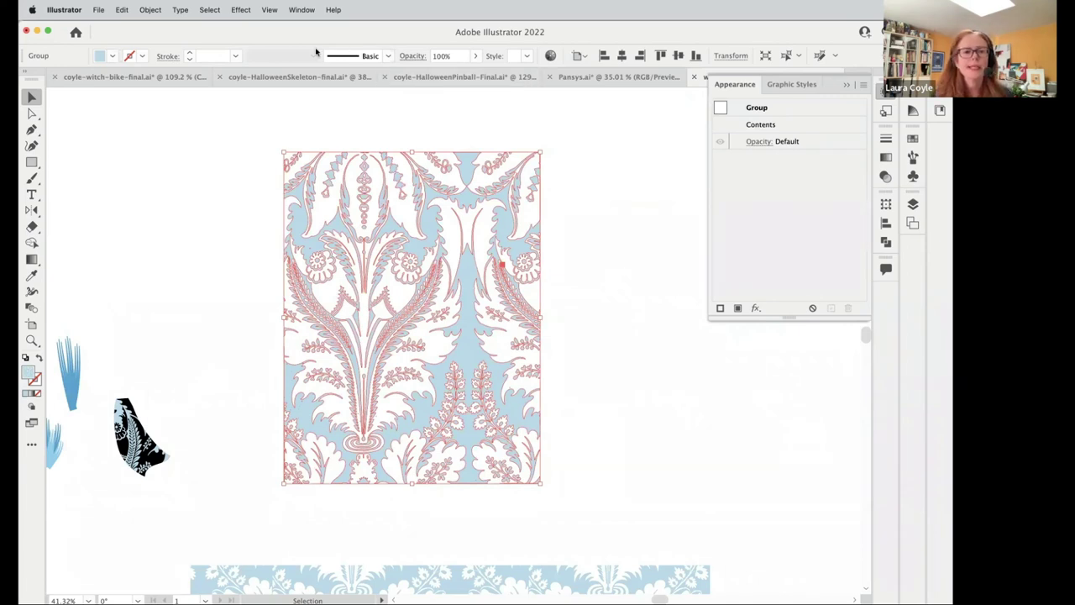
{"action": "left_click", "coordinate": [151, 10]}
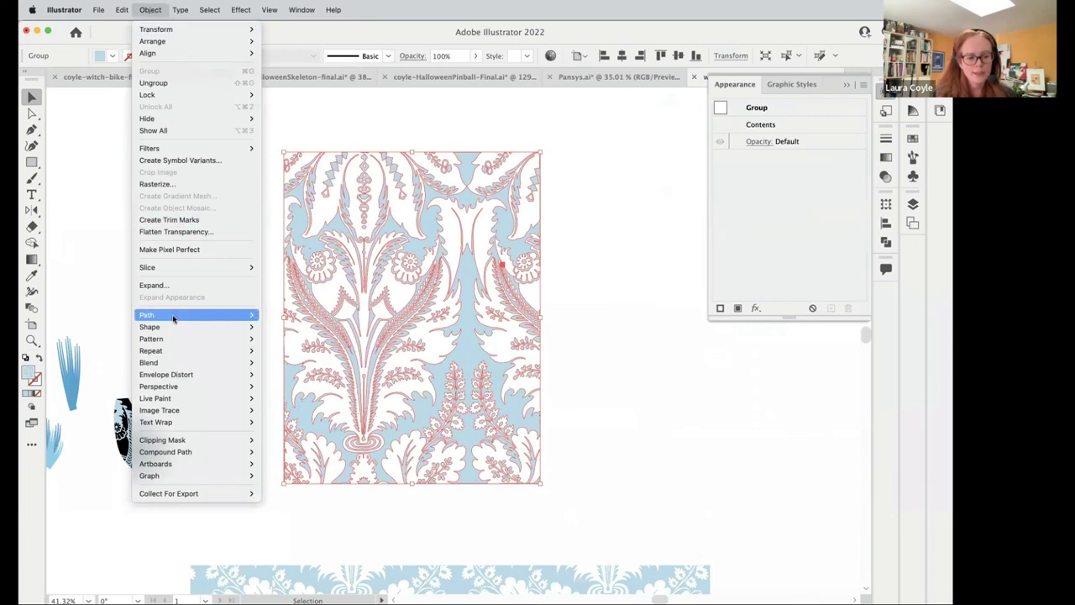
{"action": "mouse_move", "coordinate": [174, 326]}
{"action": "mouse_move", "coordinate": [179, 378]}
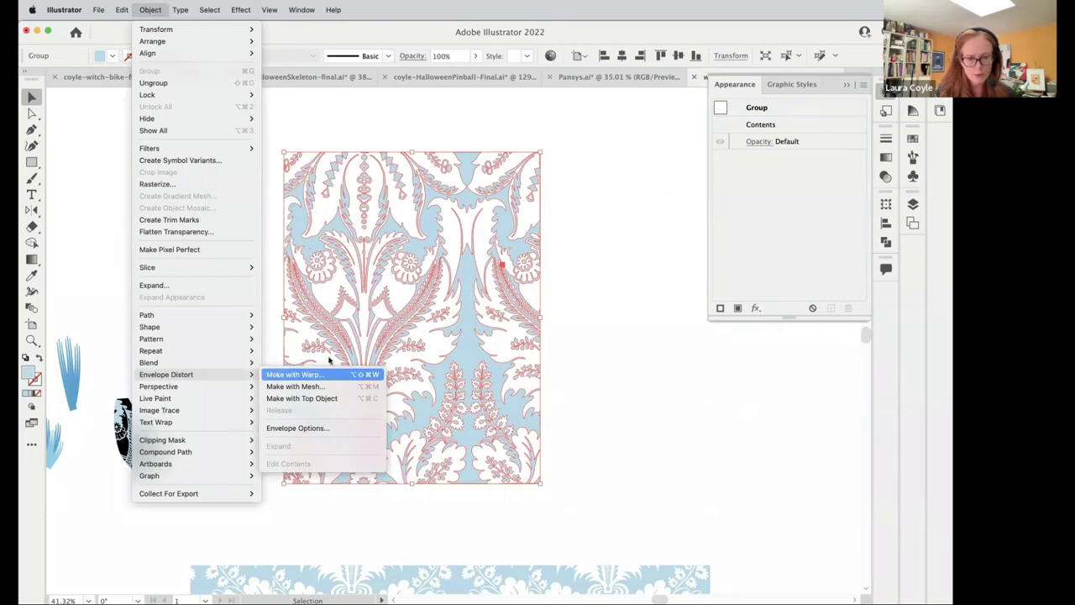
{"action": "left_click", "coordinate": [294, 375]}
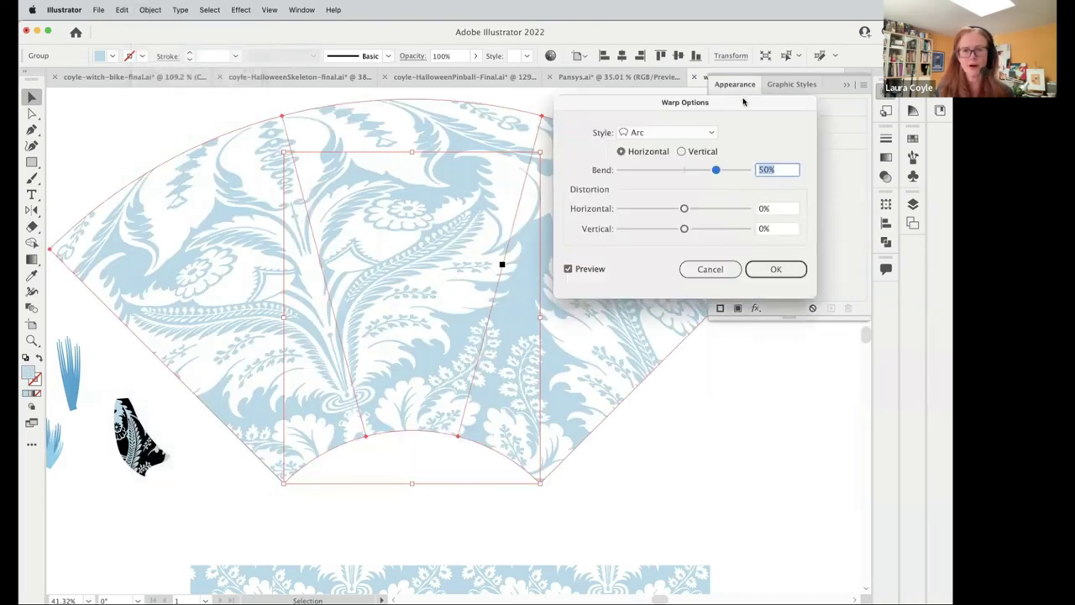
{"action": "left_click_drag", "start_coordinate": [744, 100], "coordinate": [832, 124]}
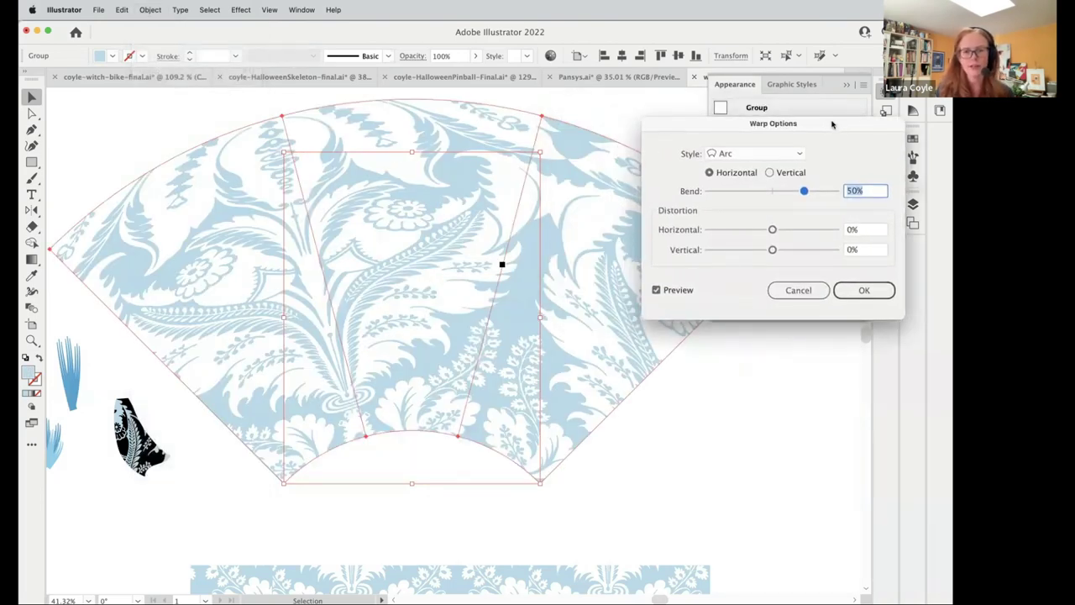
{"action": "left_click_drag", "start_coordinate": [804, 192], "coordinate": [791, 193]}
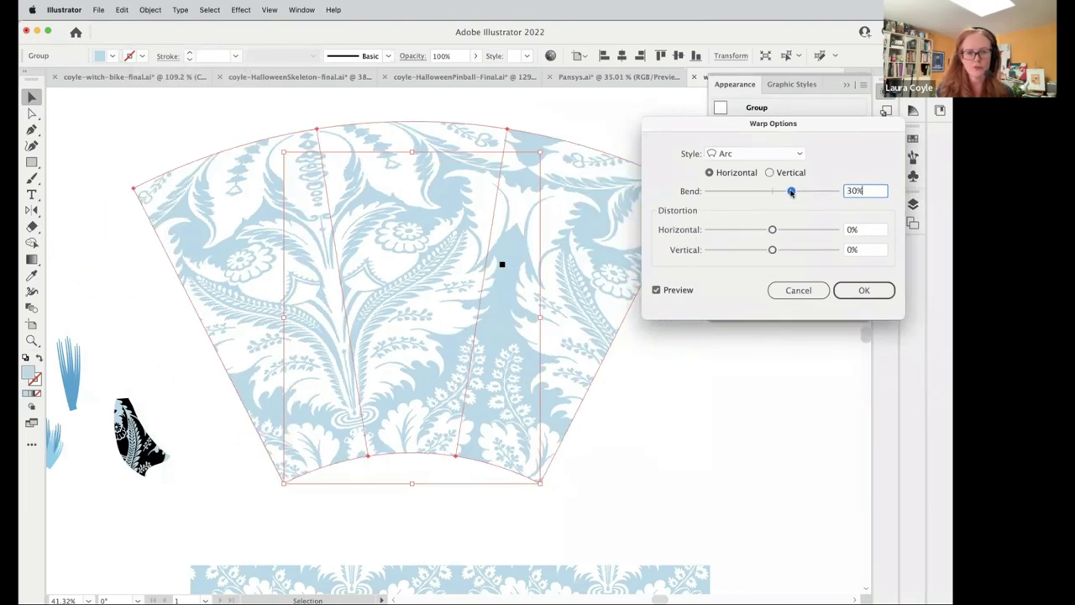
{"action": "left_click", "coordinate": [798, 291]}
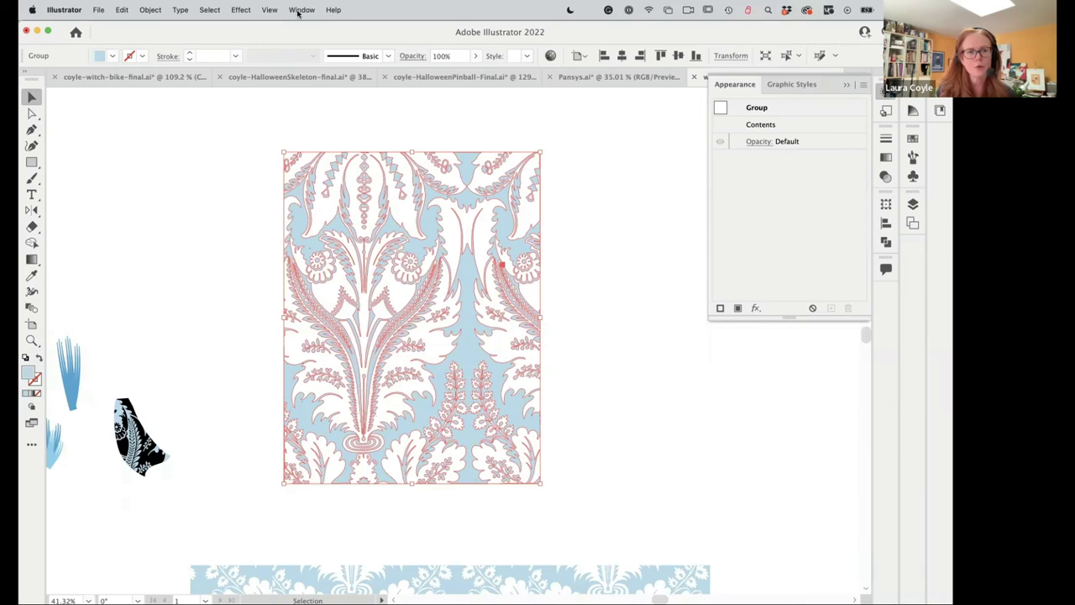
- Search the application's Help commands for "puppet" and close the search
{"action": "left_click", "coordinate": [333, 10]}
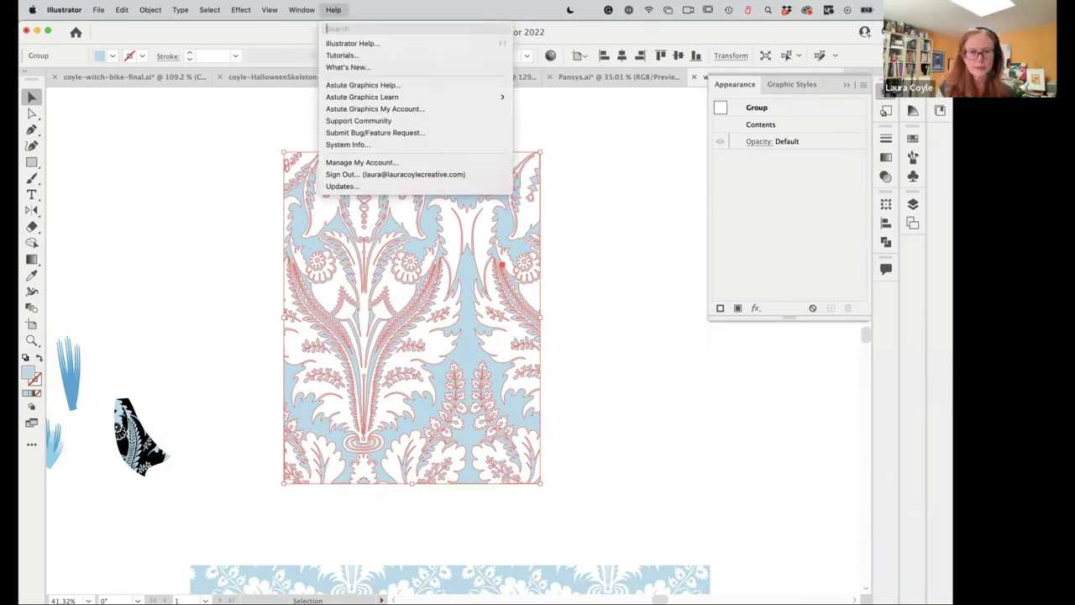
{"action": "type", "text": "pu"}
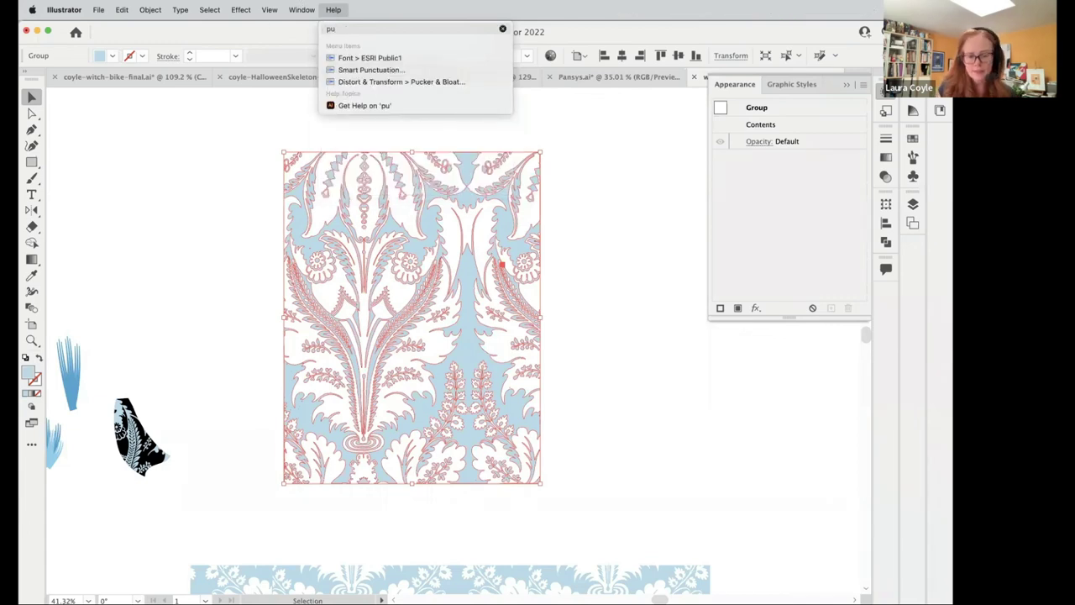
{"action": "type", "text": "p"}
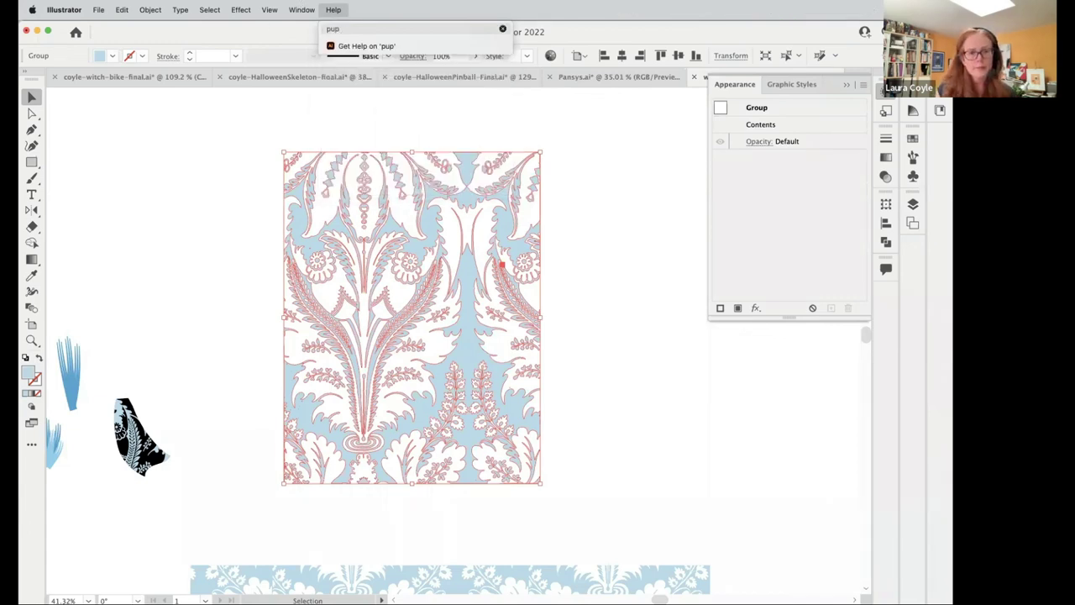
{"action": "type", "text": "pet"}
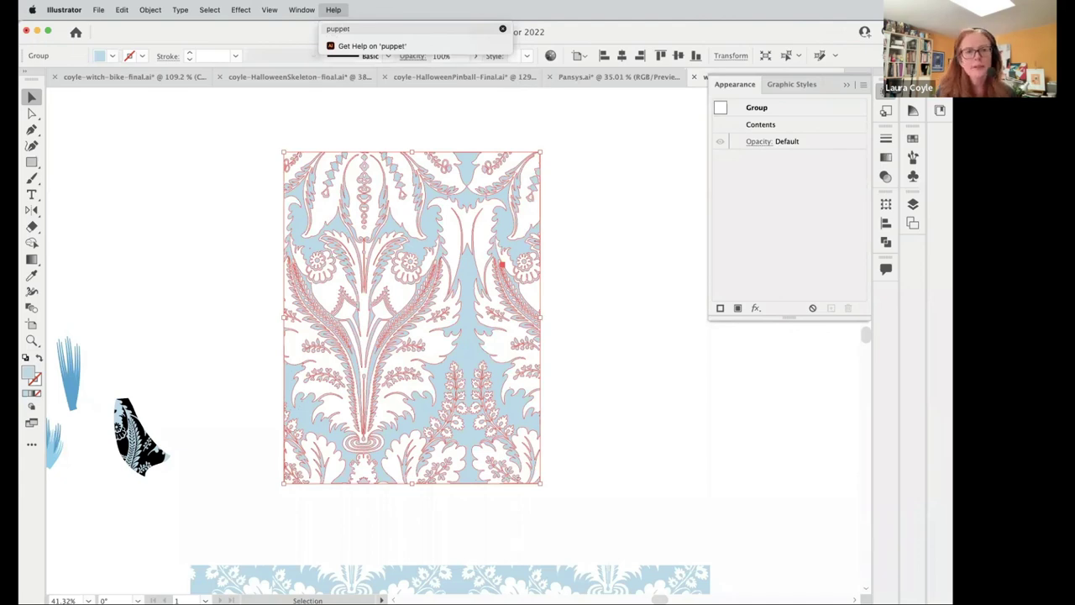
{"action": "left_click", "coordinate": [151, 221]}
- Search the Discover help for "puppet" and activate the Puppet Warp tool on the large damask group
{"action": "key", "text": "F1"}
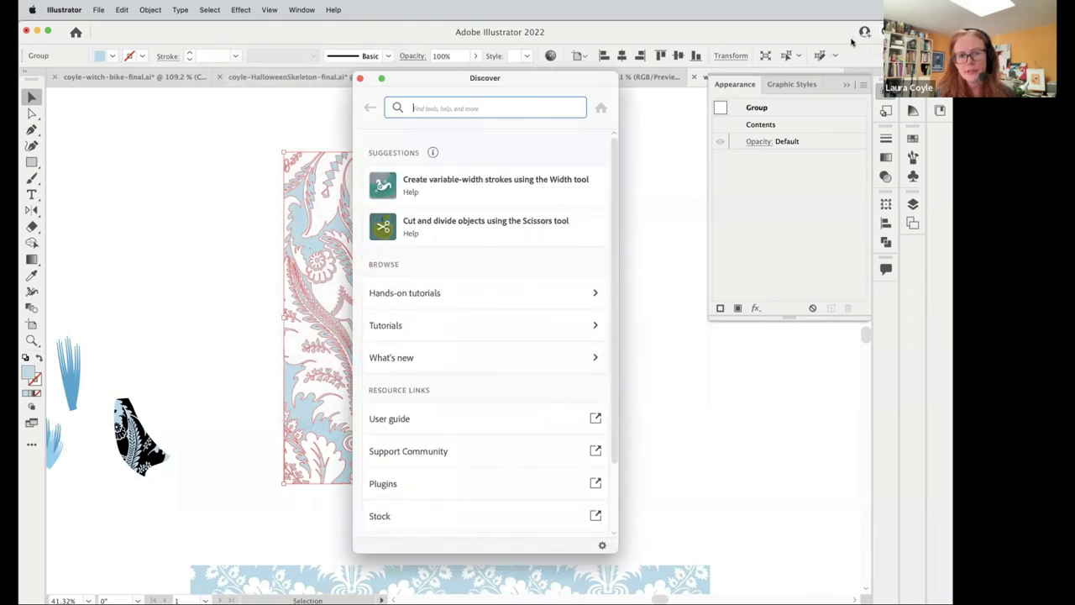
{"action": "mouse_move", "coordinate": [432, 153]}
{"action": "type", "text": "puppet"}
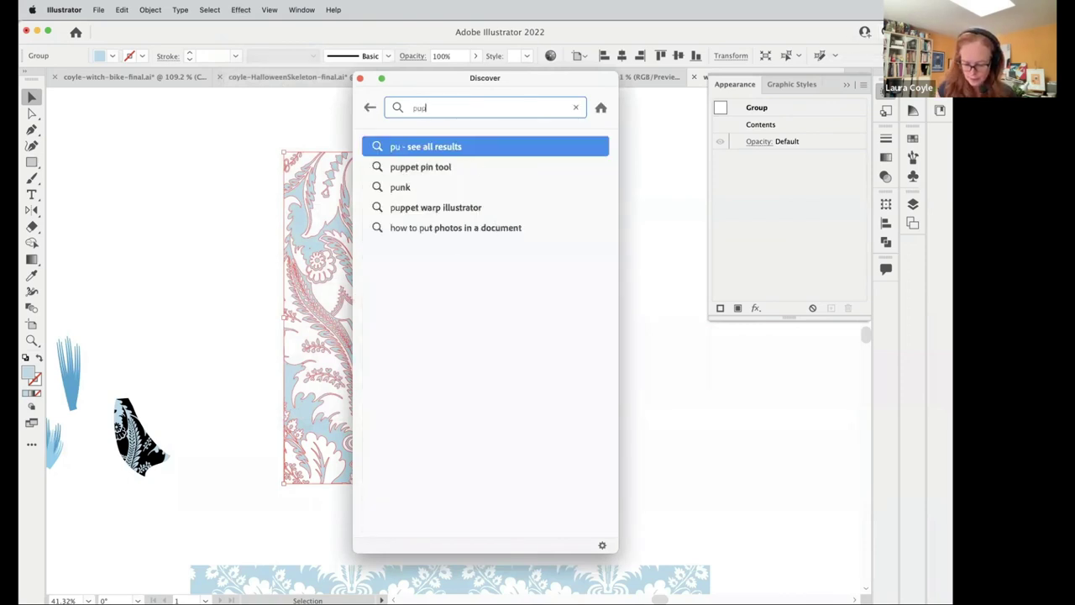
{"action": "left_click", "coordinate": [424, 168]}
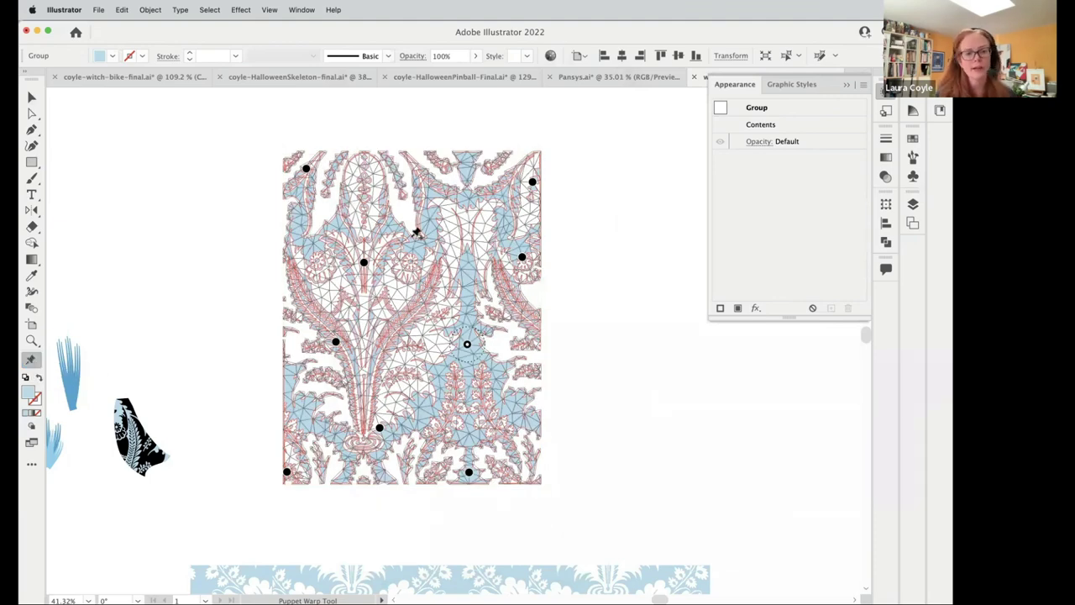
- Puppet-warp the damask group by moving the upper stem pin right, the left leaf pin up-left, and the vase-base and central blue-gap pins left; deselect it
{"action": "left_click", "coordinate": [368, 263]}
{"action": "left_click_drag", "start_coordinate": [368, 264], "coordinate": [372, 264]}
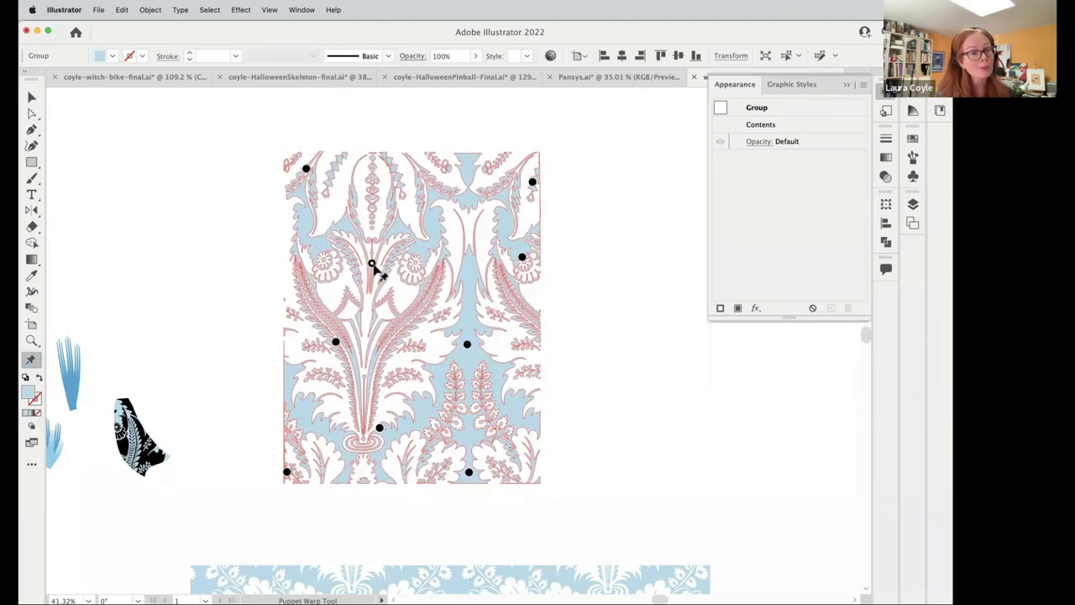
{"action": "left_click_drag", "start_coordinate": [334, 343], "coordinate": [328, 331]}
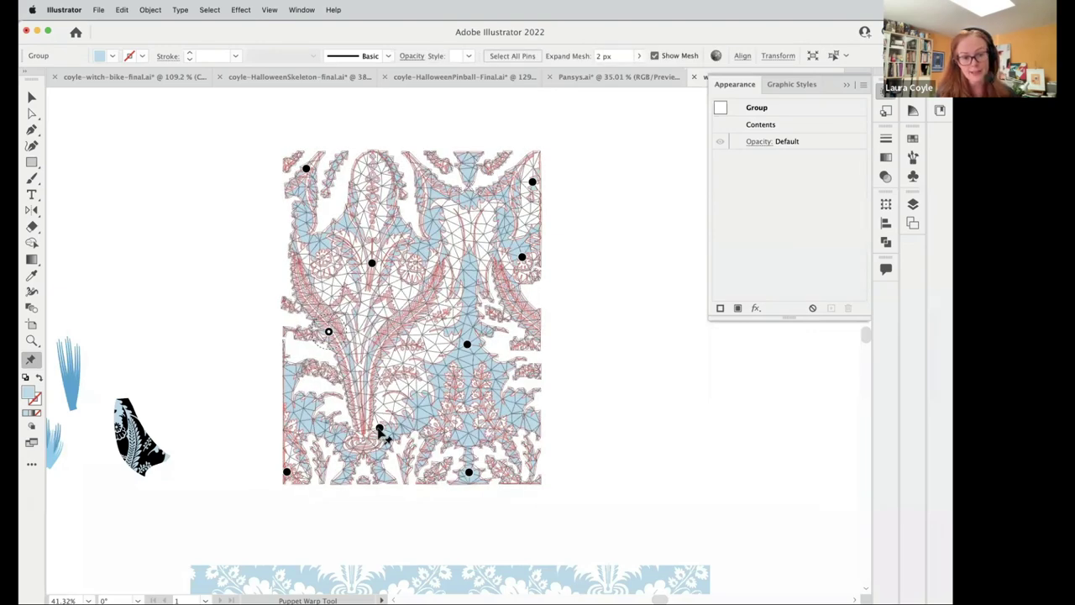
{"action": "left_click_drag", "start_coordinate": [379, 430], "coordinate": [359, 426]}
{"action": "left_click_drag", "start_coordinate": [467, 344], "coordinate": [427, 345]}
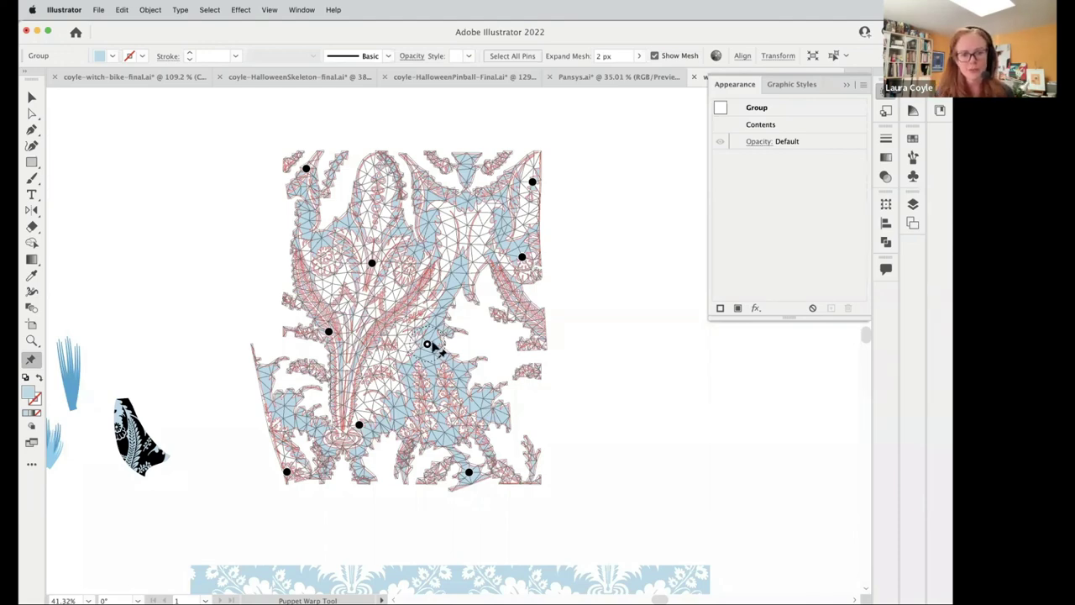
{"action": "left_click_drag", "start_coordinate": [425, 348], "coordinate": [436, 342]}
{"action": "key", "text": "v"}
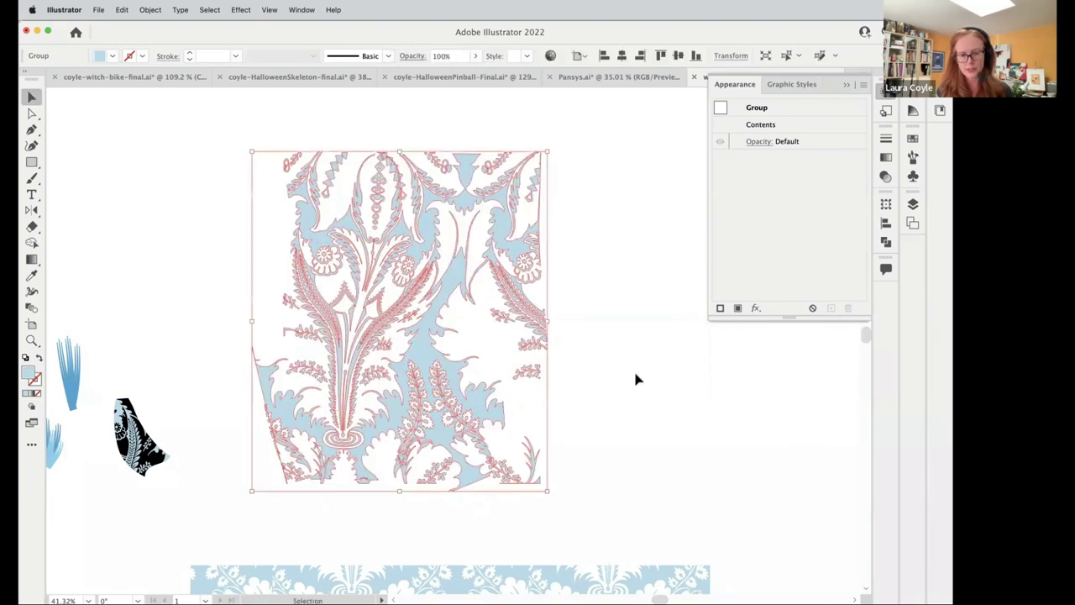
{"action": "left_click", "coordinate": [635, 373]}
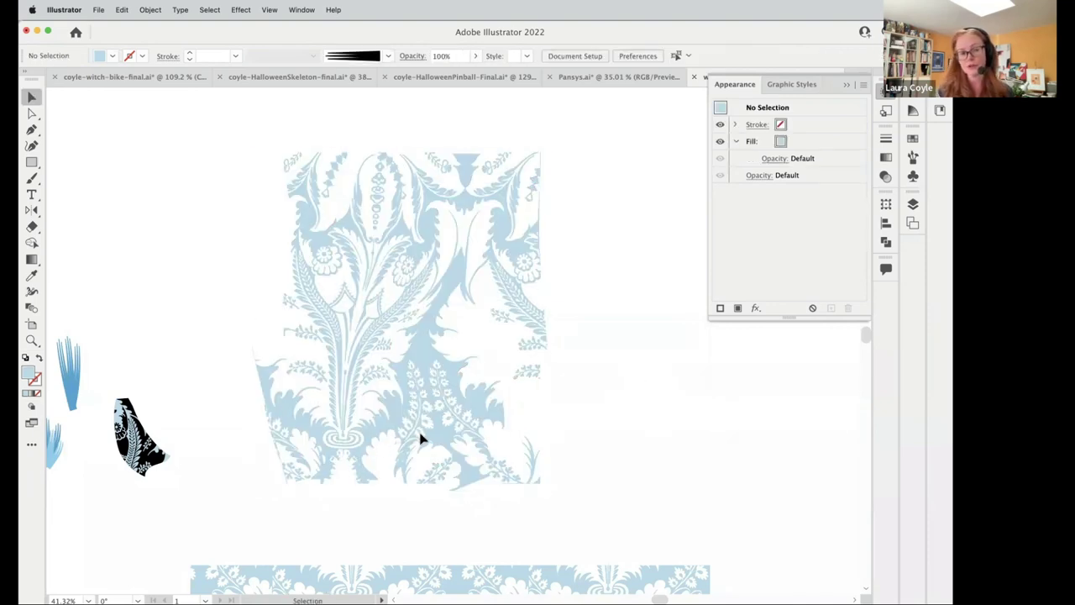
{"action": "left_click", "coordinate": [416, 454]}
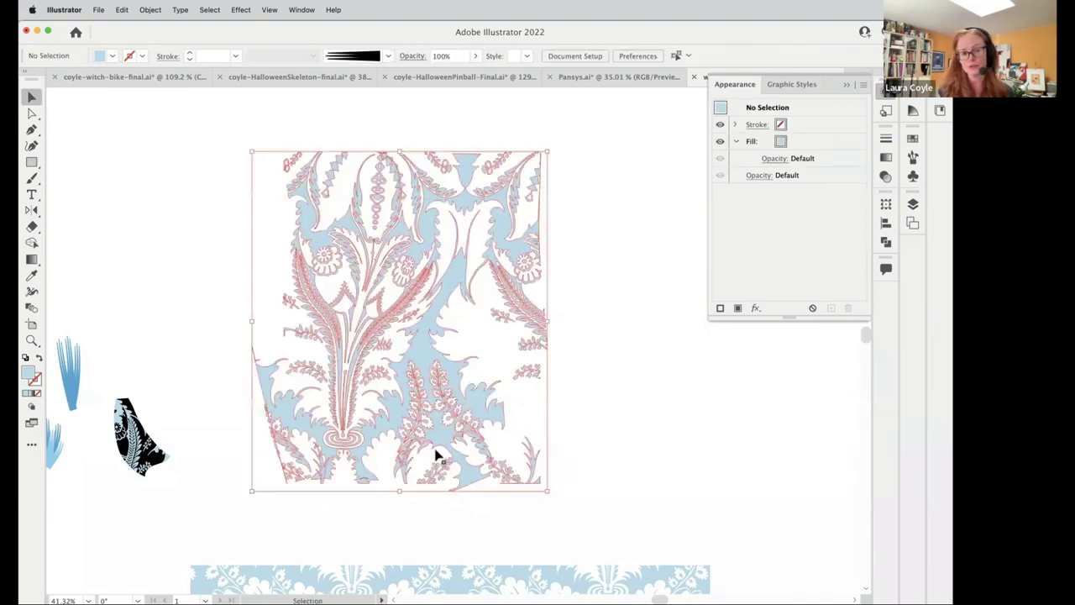
{"action": "left_click", "coordinate": [611, 441]}
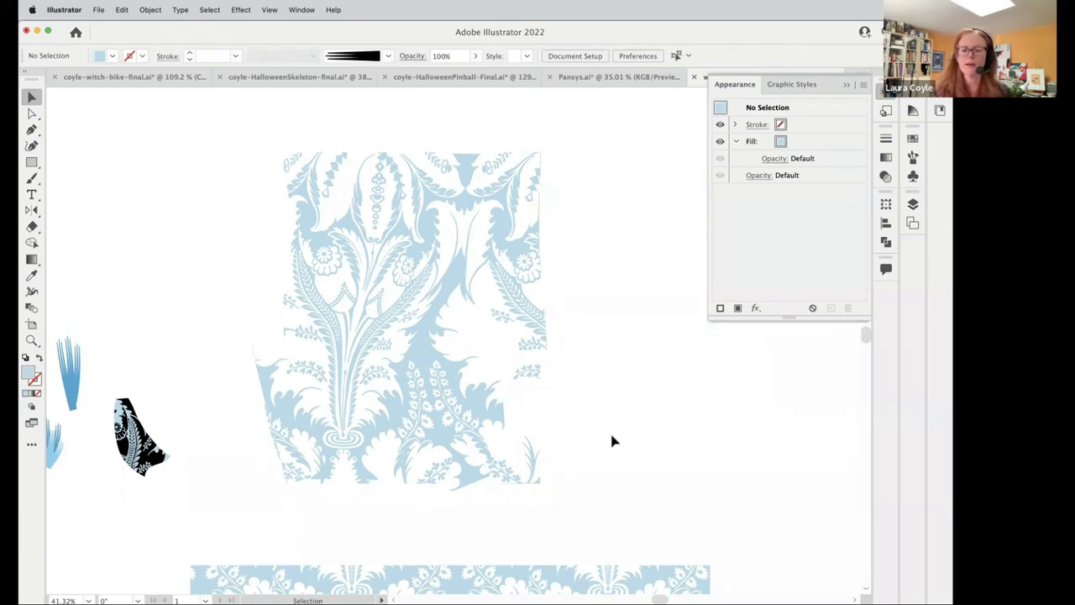
{"action": "key", "text": "space"}
{"action": "left_click_drag", "start_coordinate": [619, 502], "coordinate": [525, 58]}
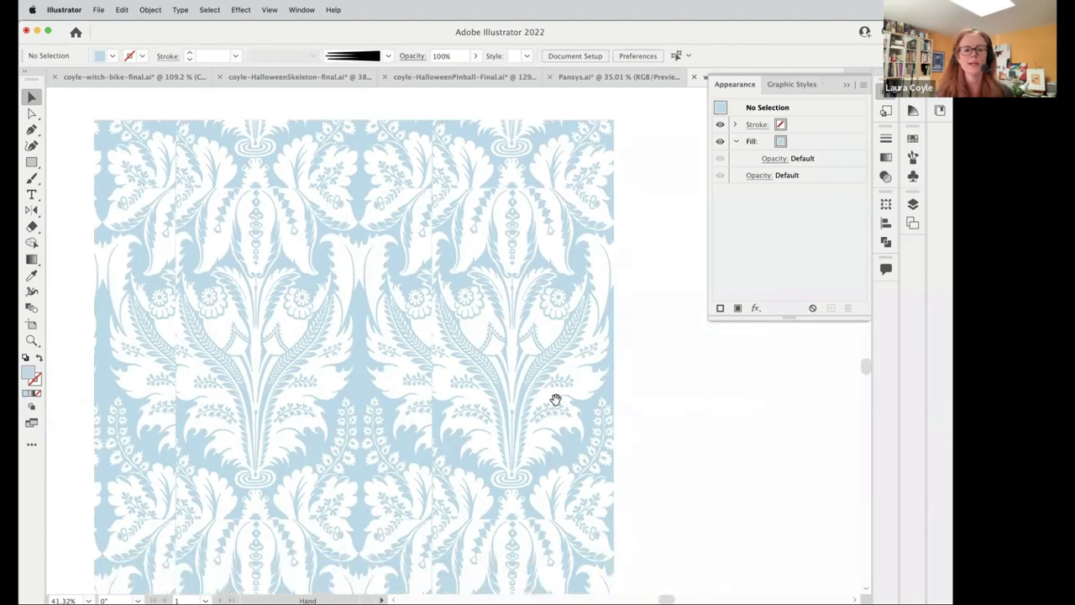
{"action": "left_click_drag", "start_coordinate": [555, 399], "coordinate": [542, 334]}
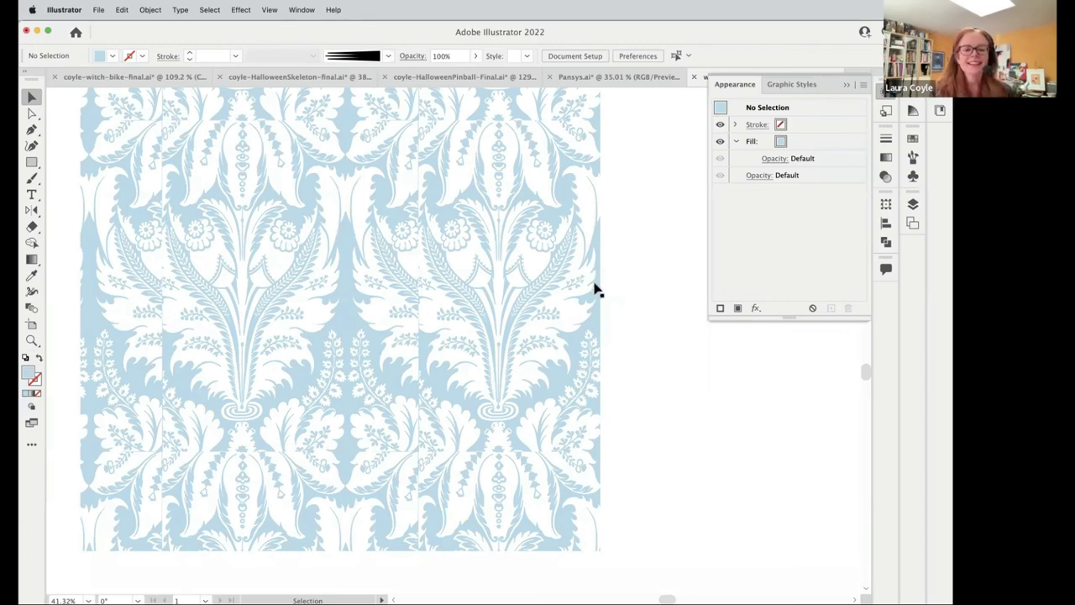
{"action": "key", "text": "z"}
{"action": "left_click_drag", "start_coordinate": [603, 356], "coordinate": [522, 456]}
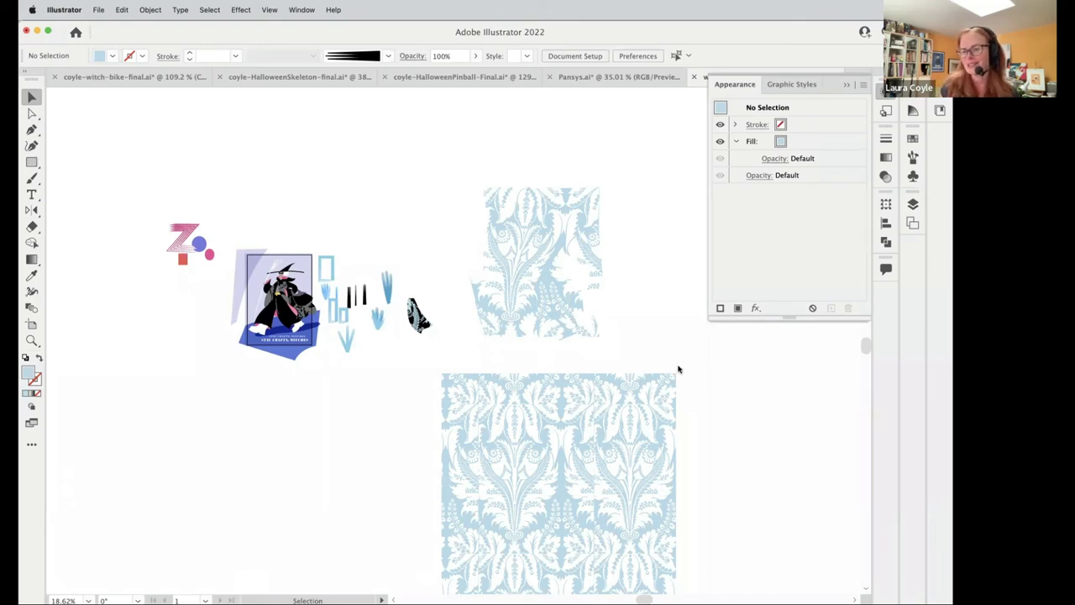
{"action": "mouse_move", "coordinate": [715, 586]}
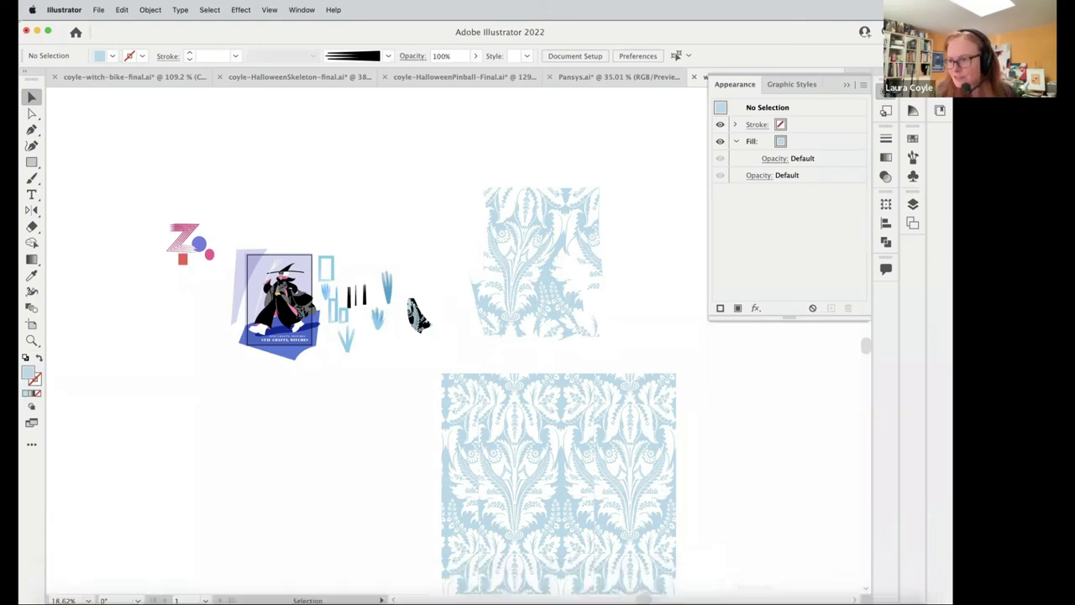